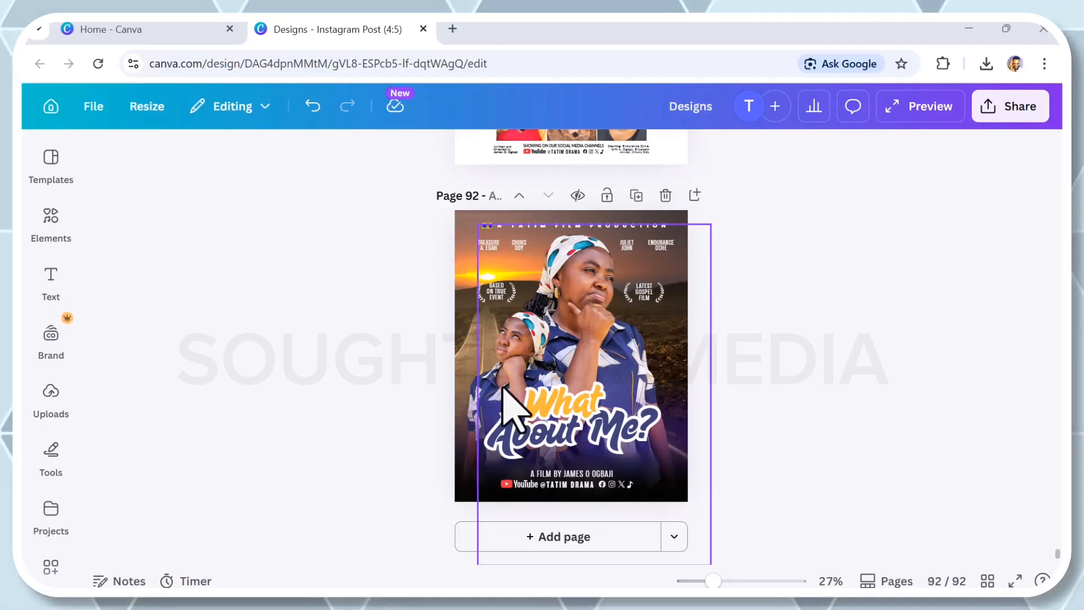
# Add a blank page after the poster and place the uploaded purple-outfit woman photo on it.
pyautogui.click(598, 545)
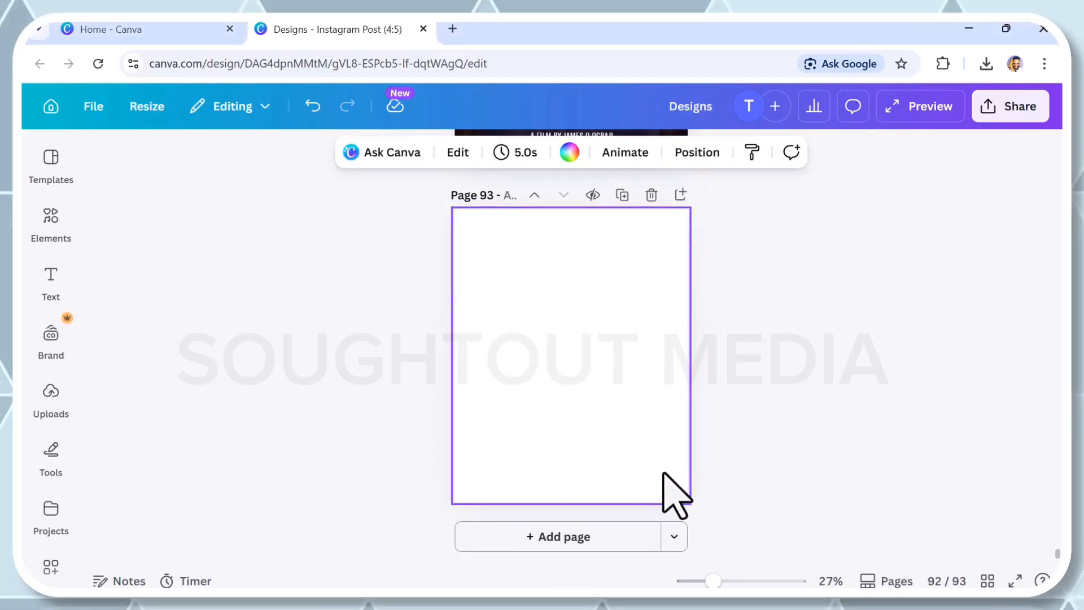
pyautogui.click(50, 404)
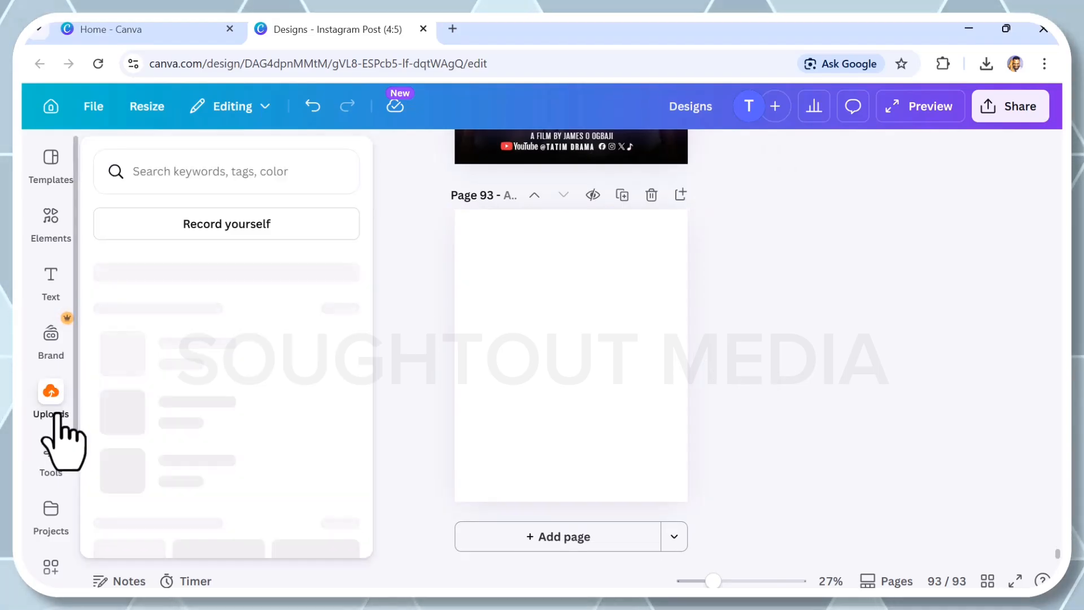
pyautogui.scroll(-5, 254, 399)
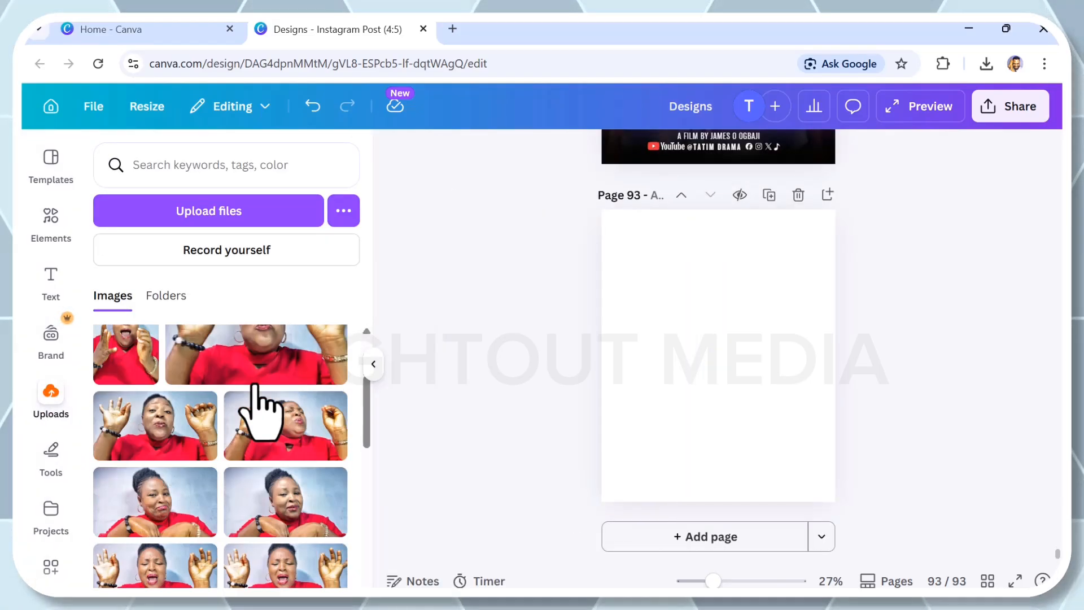
pyautogui.scroll(-5, 257, 402)
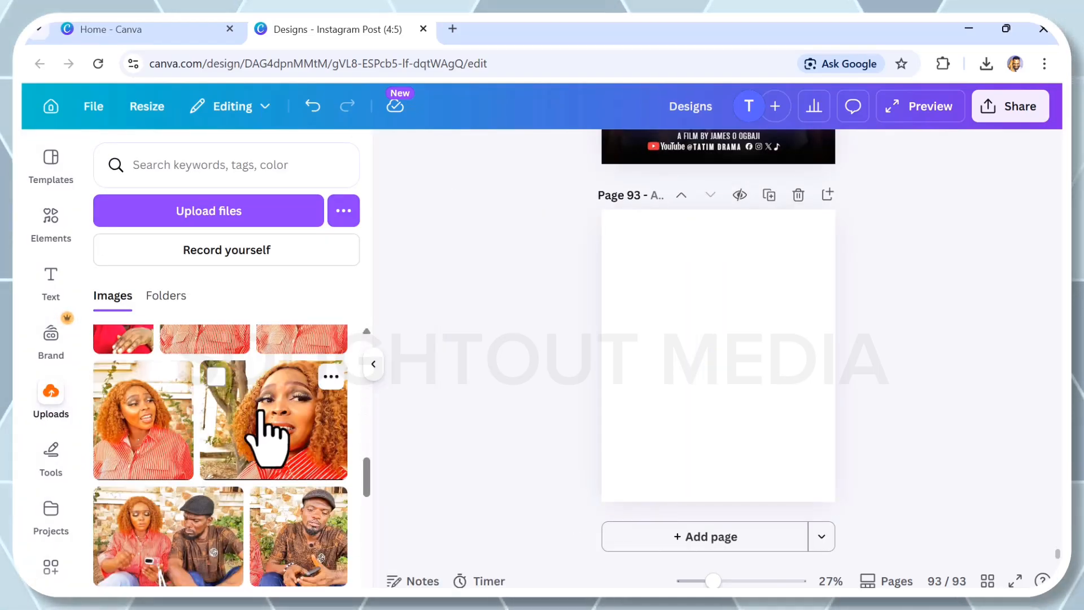
pyautogui.scroll(-3, 268, 421)
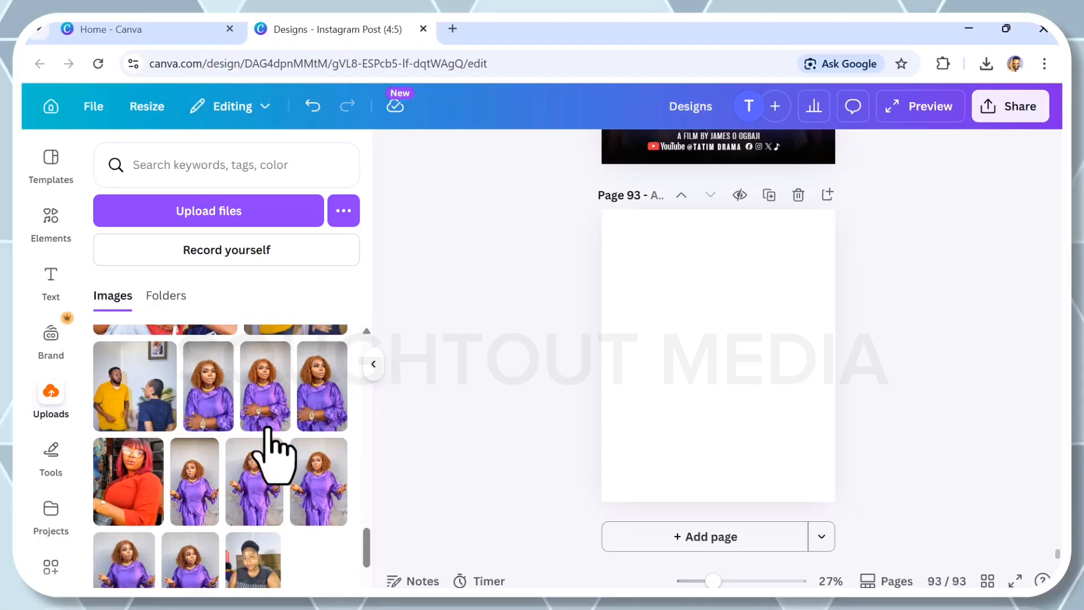
pyautogui.scroll(-4, 274, 451)
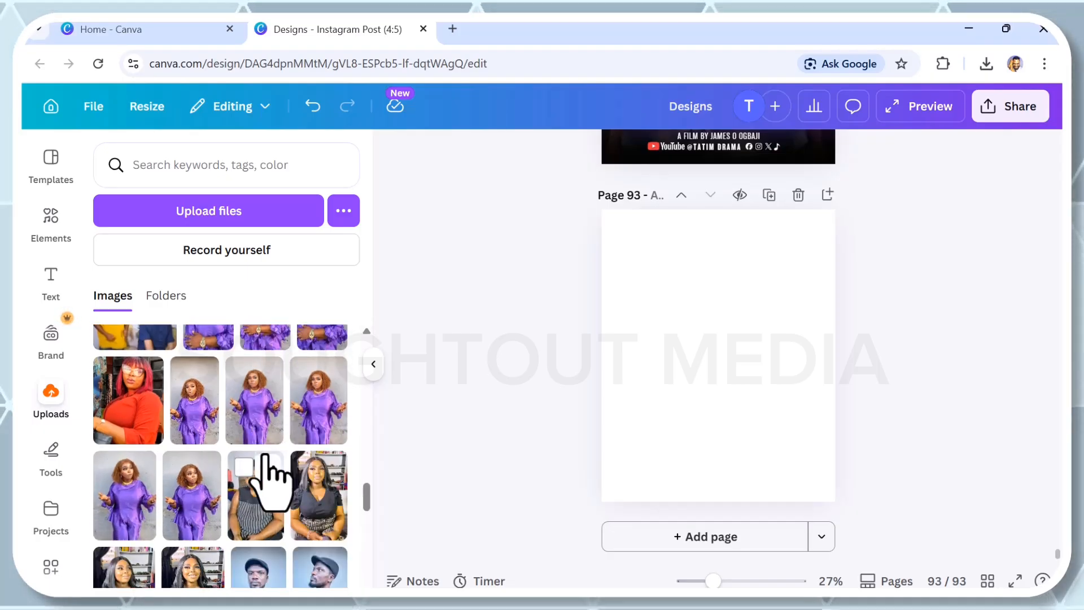
pyautogui.scroll(2, 259, 457)
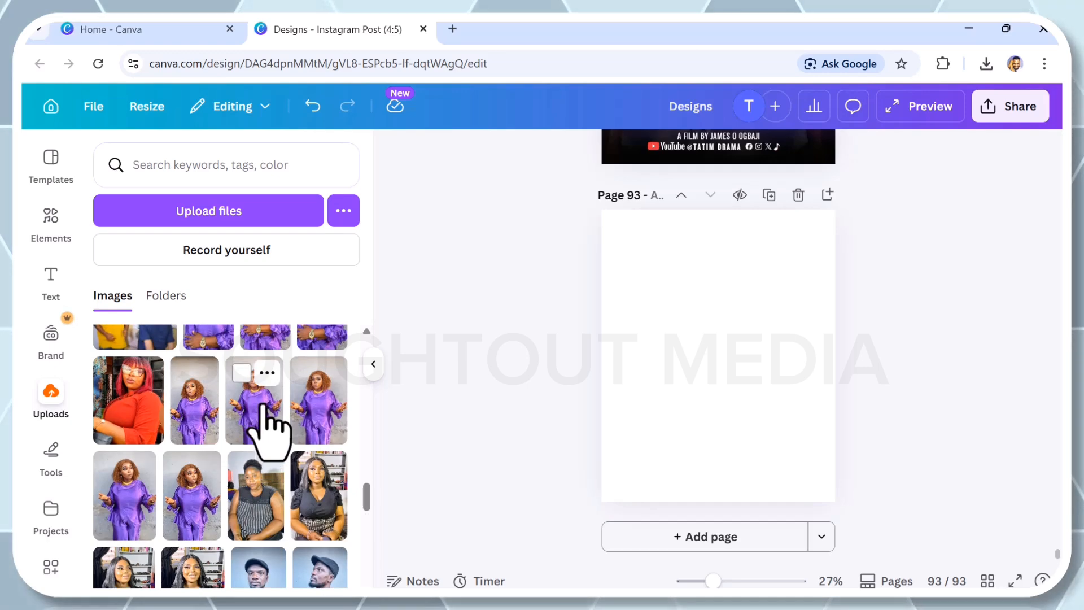
pyautogui.click(263, 430)
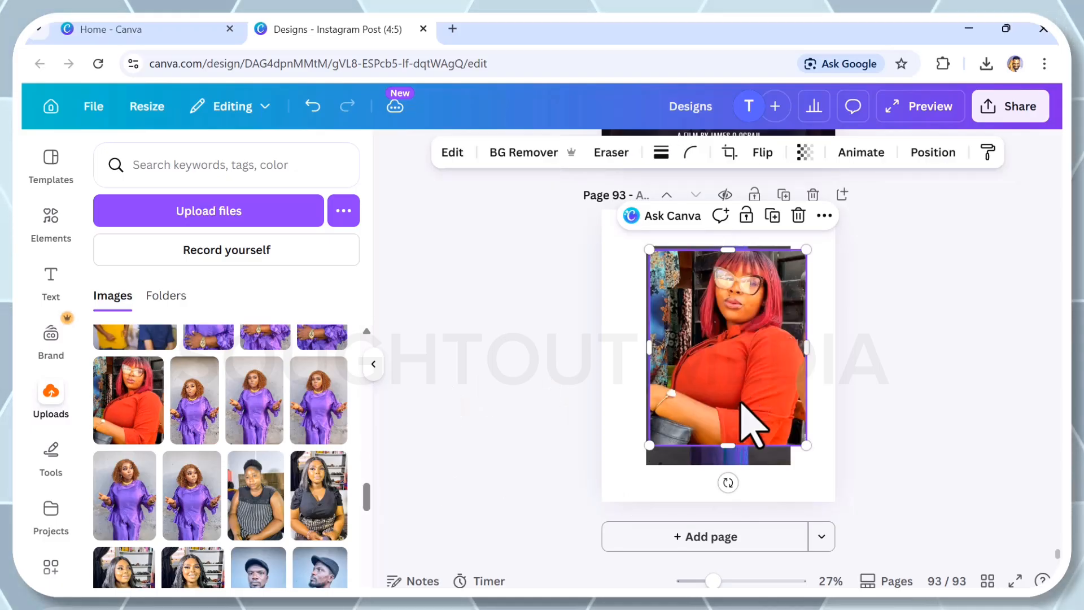
# Move the purple cutout to the page's left edge with the red-shirt photo beside it.
pyautogui.moveTo(753, 411); pyautogui.dragTo(868, 427)
pyautogui.moveTo(643, 424); pyautogui.dragTo(556, 356)
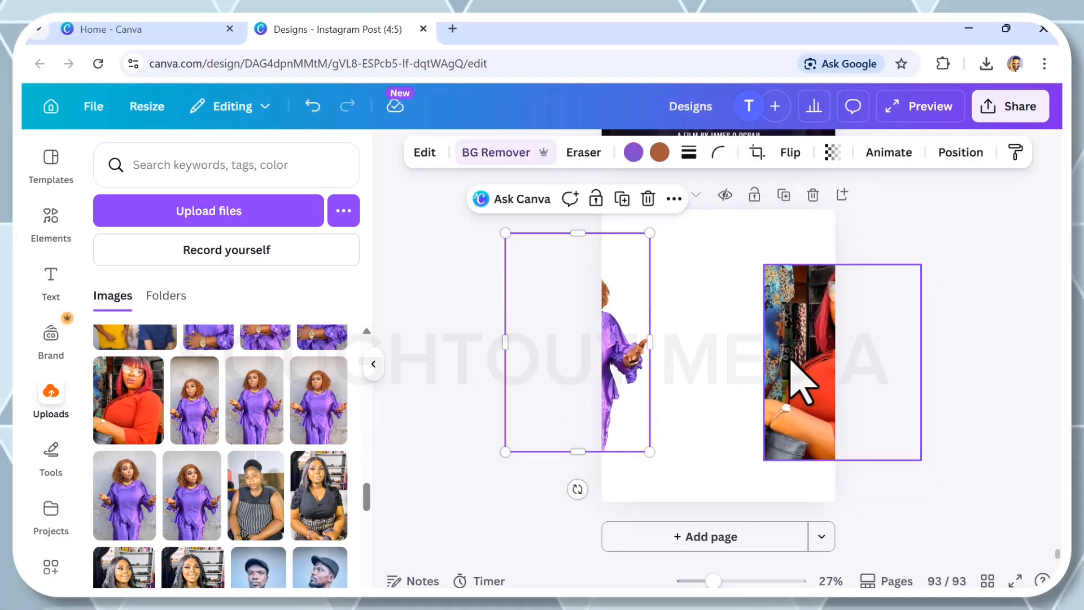
pyautogui.moveTo(798, 380); pyautogui.dragTo(687, 346)
# Remove the background from the red-shirt woman's photo with BG Remover.
pyautogui.click(497, 154)
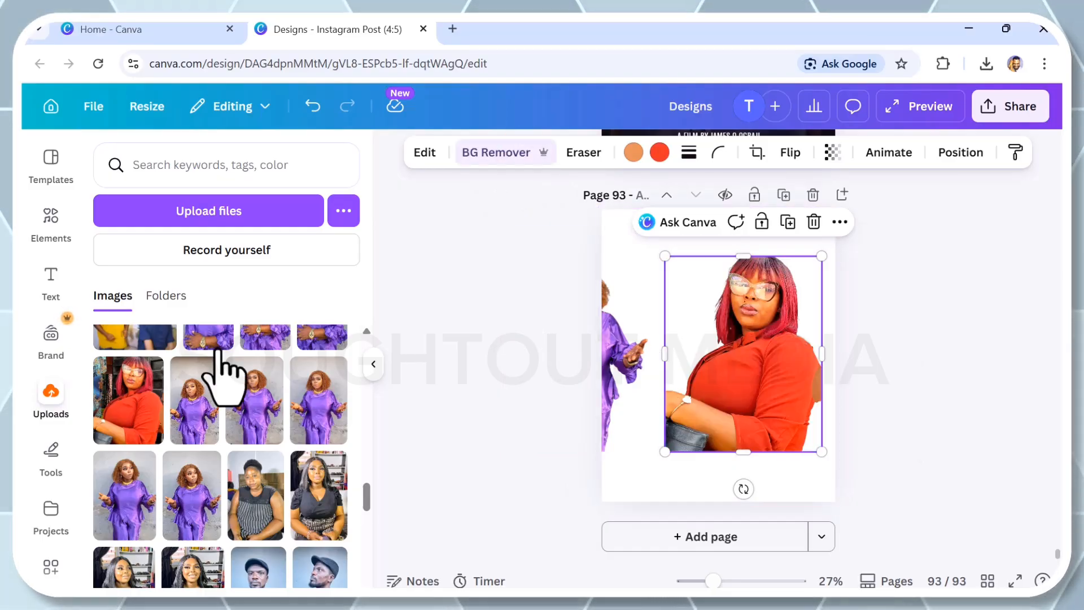
pyautogui.scroll(-8, 271, 429)
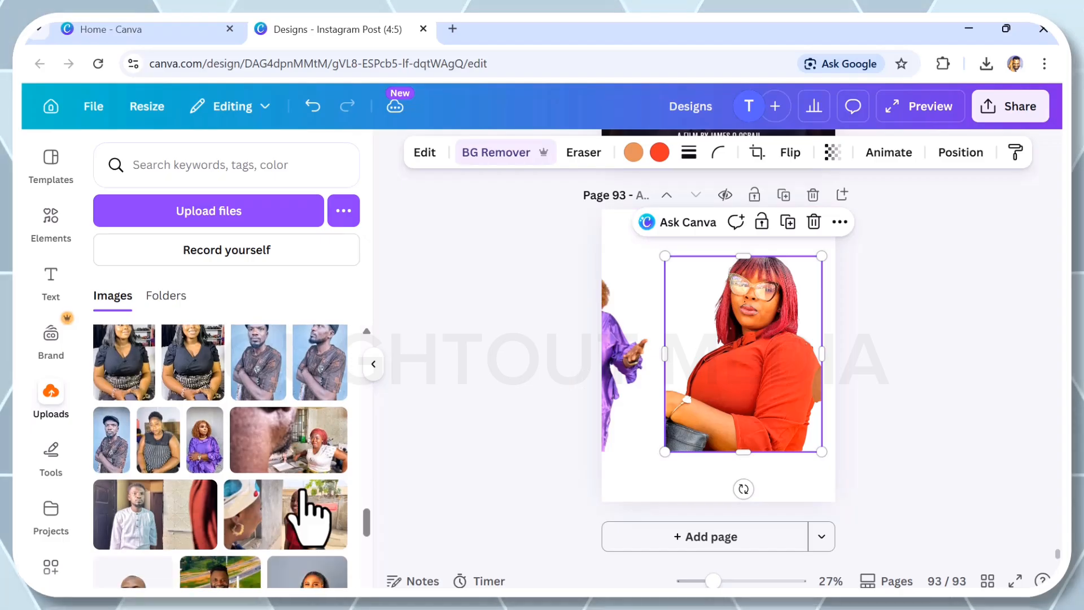
pyautogui.scroll(-2, 300, 492)
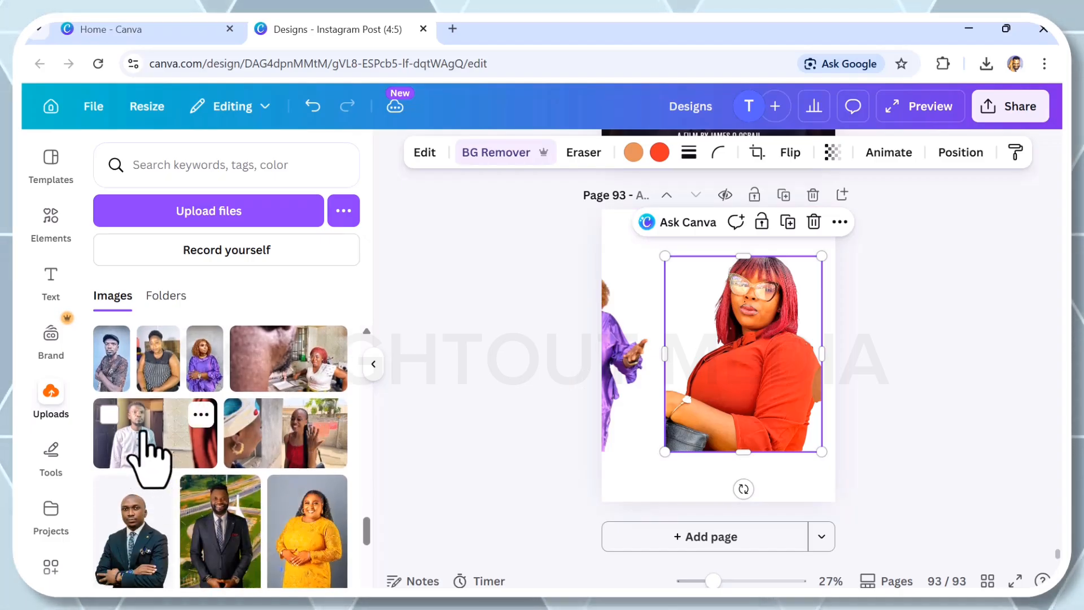
# Add the man-in-white photo from Uploads and remove its background.
pyautogui.click(159, 436)
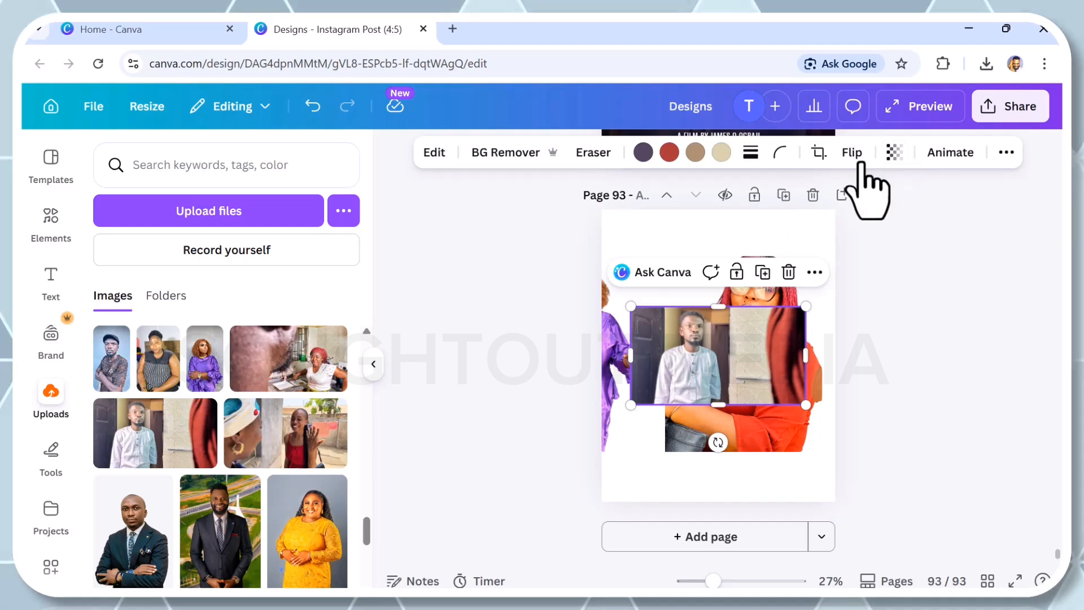
pyautogui.click(499, 153)
pyautogui.scroll(-2, 214, 502)
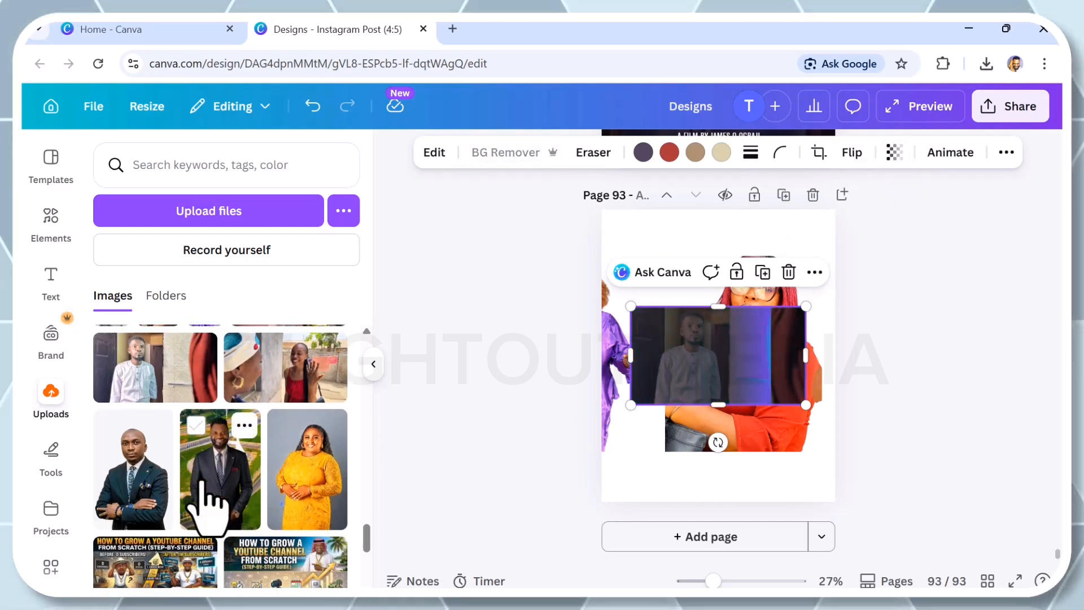
pyautogui.scroll(-8, 236, 435)
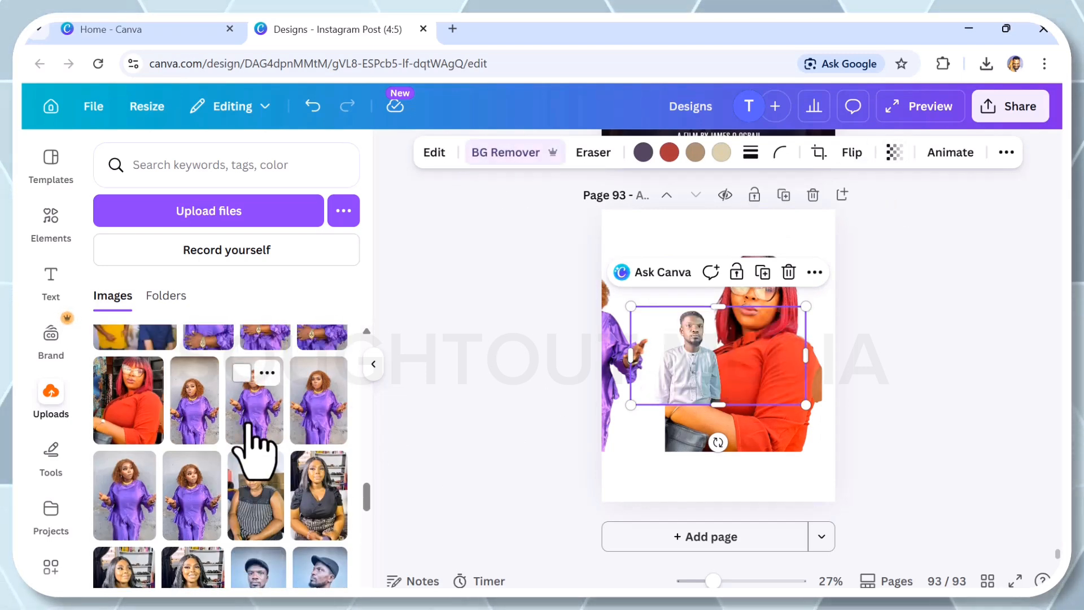
pyautogui.scroll(4, 254, 446)
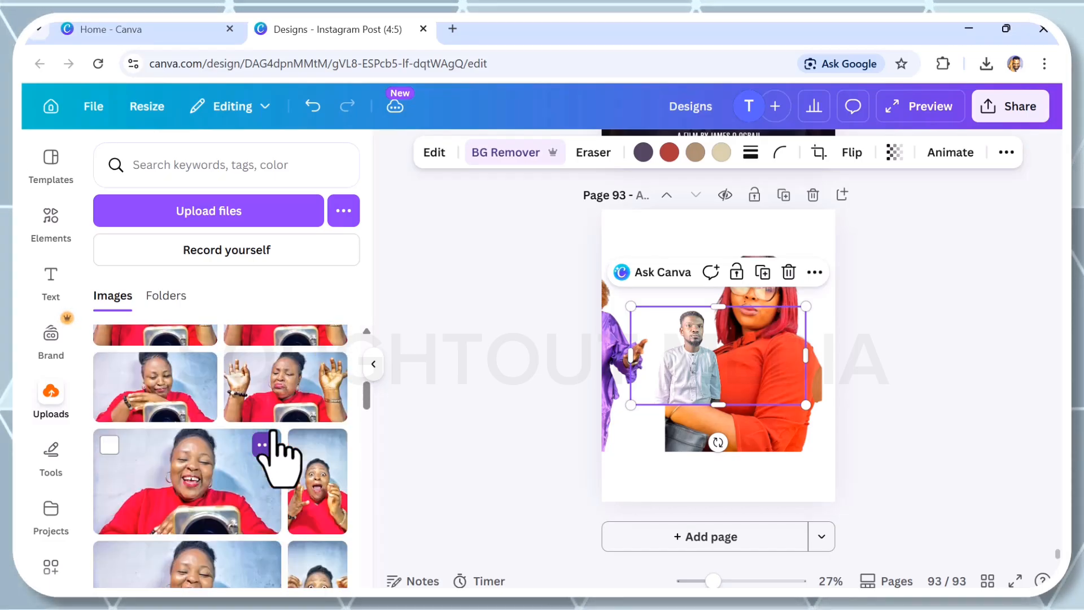
pyautogui.scroll(3, 277, 452)
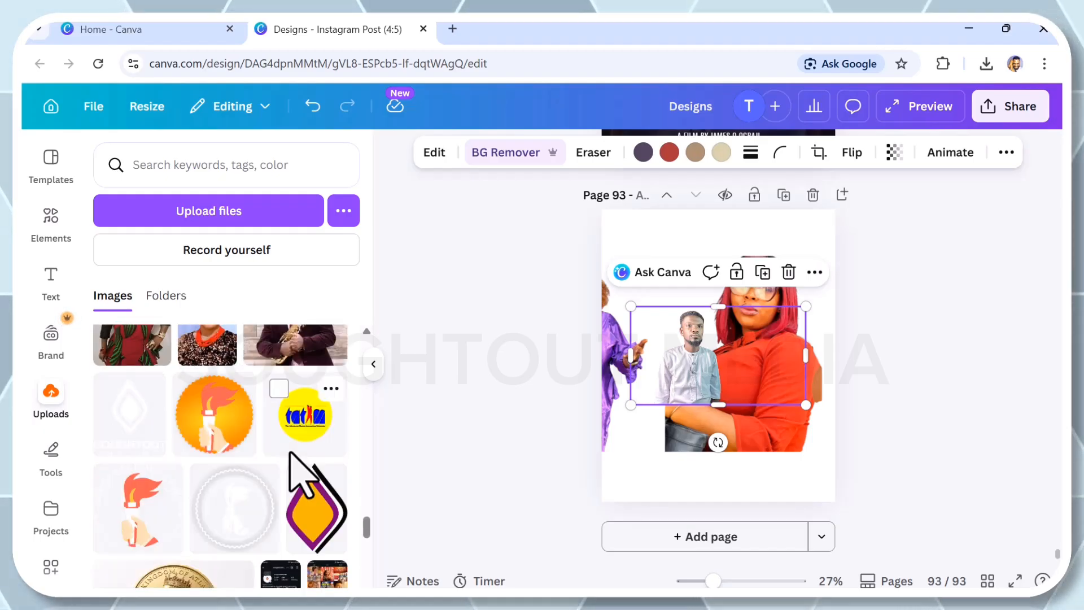
# Swap the image for the woman with earrings and remove her background.
pyautogui.scroll(-3, 297, 490)
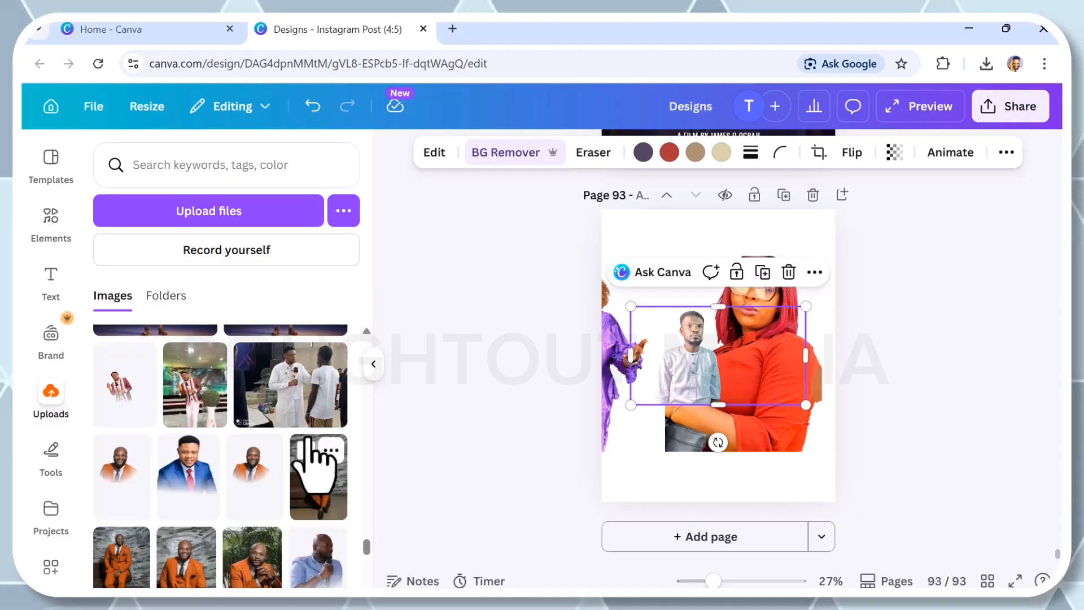
pyautogui.scroll(10, 305, 460)
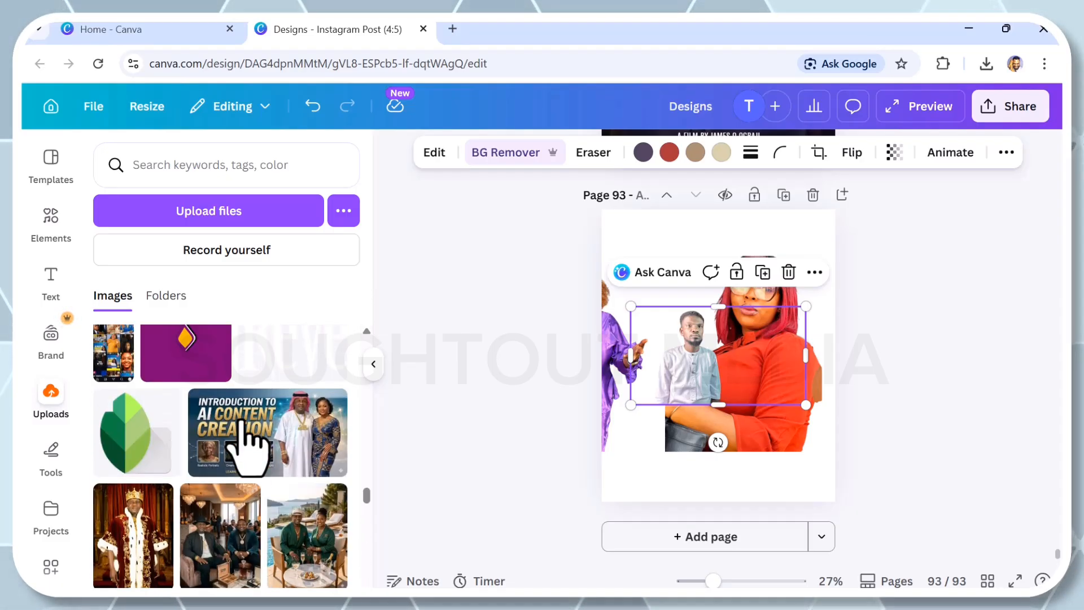
pyautogui.scroll(10, 248, 446)
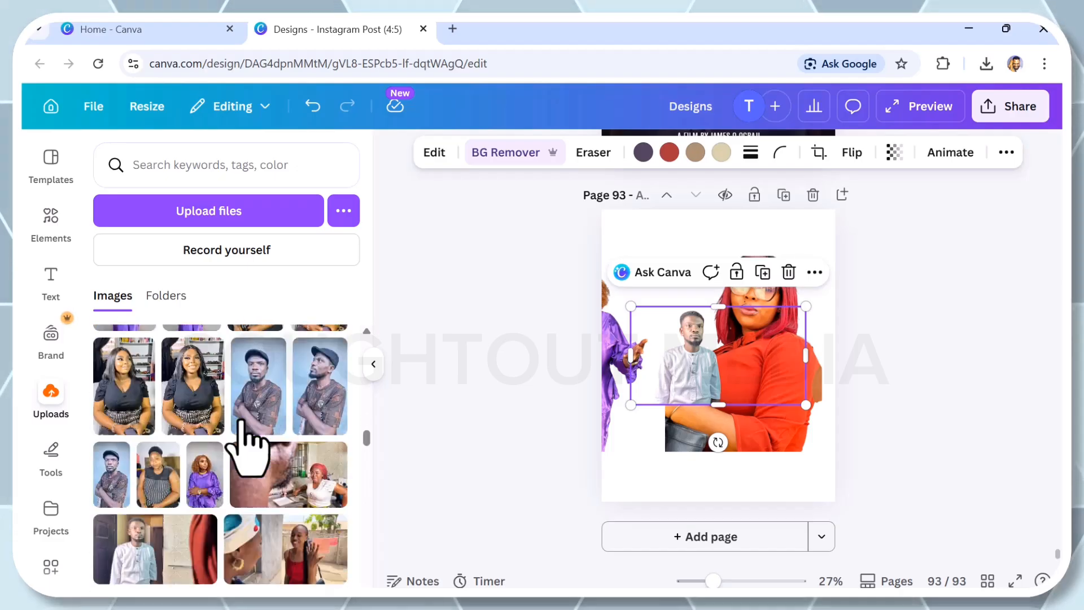
pyautogui.scroll(-2, 251, 437)
pyautogui.click(286, 426)
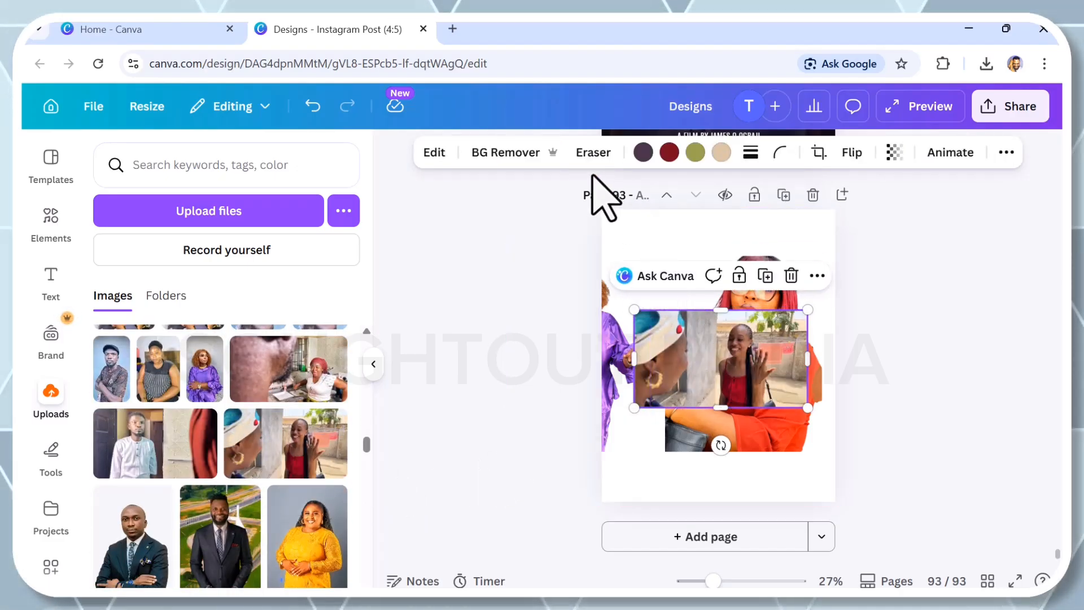
pyautogui.click(499, 162)
pyautogui.scroll(4, 266, 494)
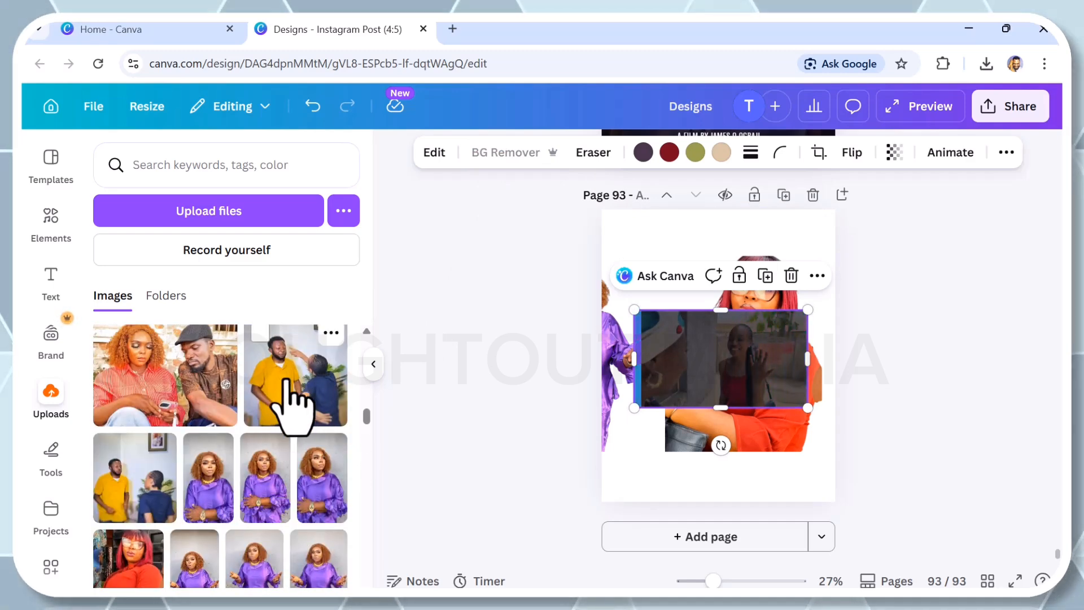
# Replace the image with the yellow-shirt man and child photo and remove its background.
pyautogui.moveTo(135, 508); pyautogui.dragTo(624, 436)
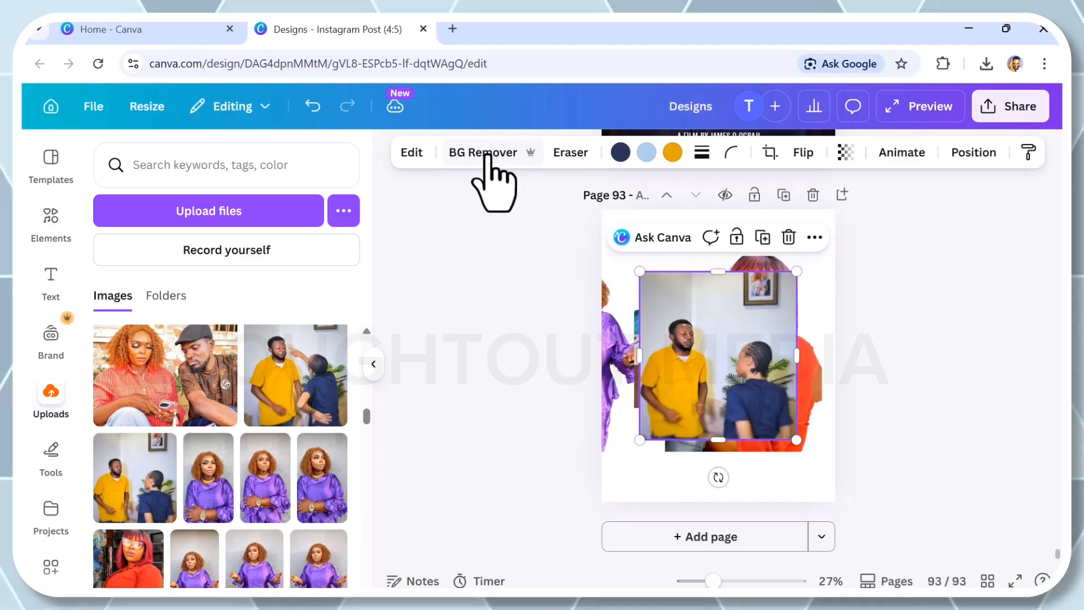
pyautogui.click(487, 155)
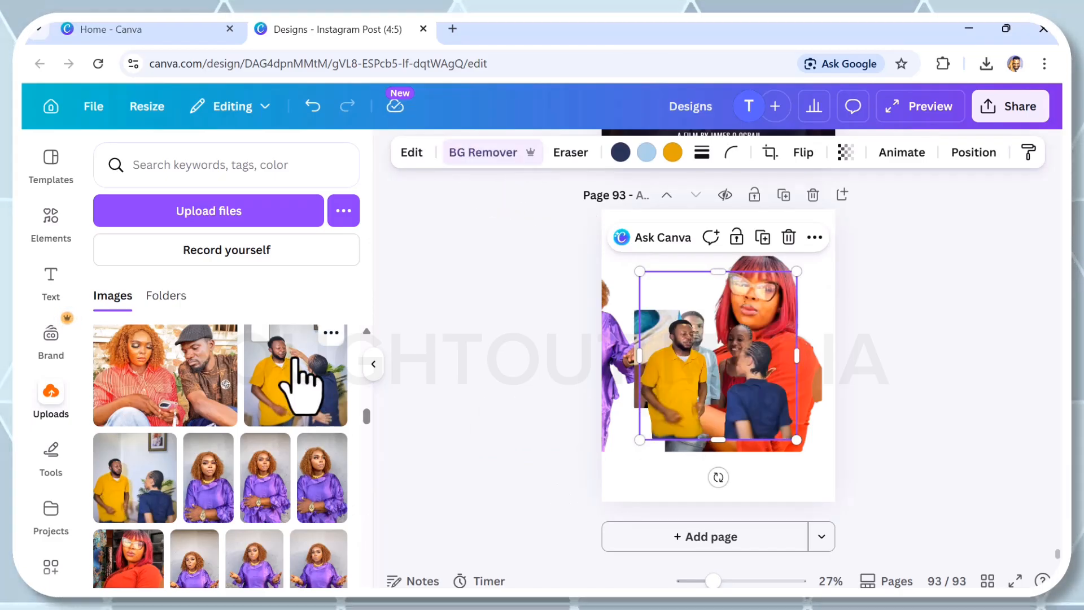
pyautogui.click(523, 152)
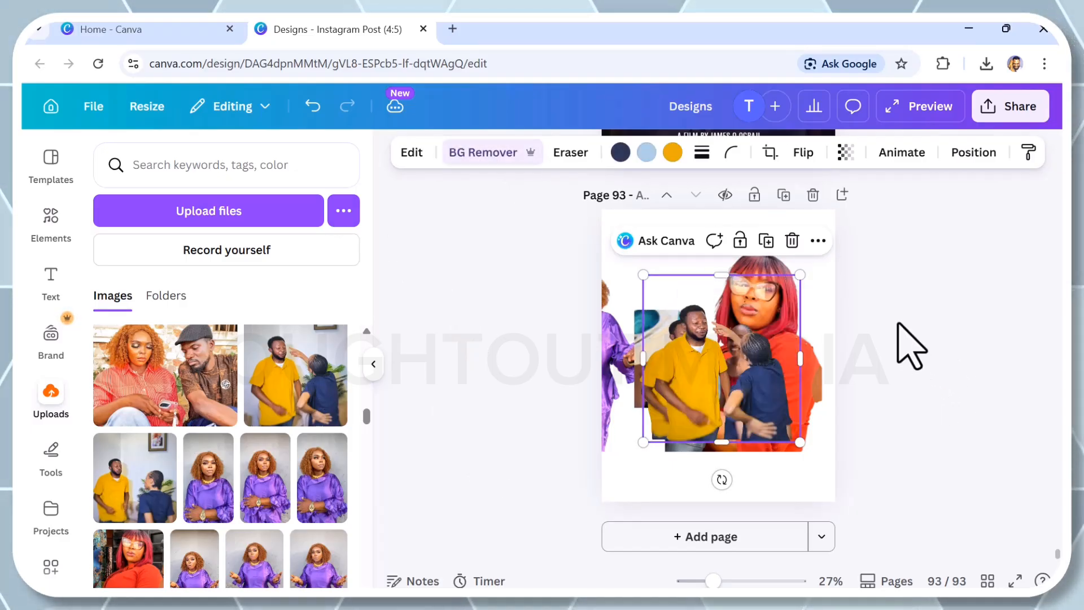
pyautogui.click(882, 336)
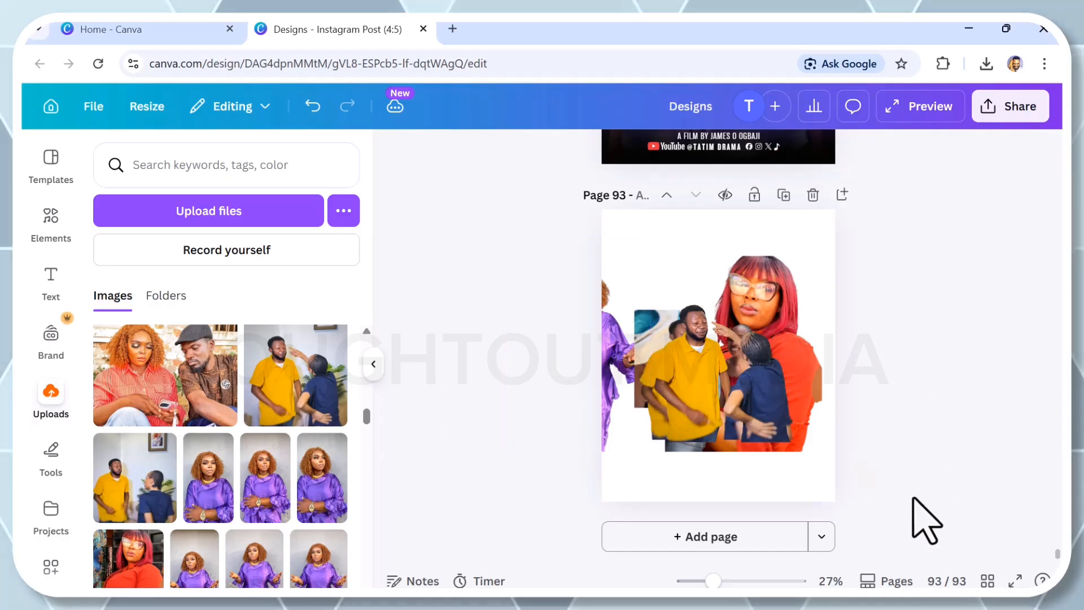
# Zoom to 54%, paste the headscarf woman cutout from page 92 onto page 93, and move it up-left.
pyautogui.moveTo(714, 581); pyautogui.dragTo(731, 582)
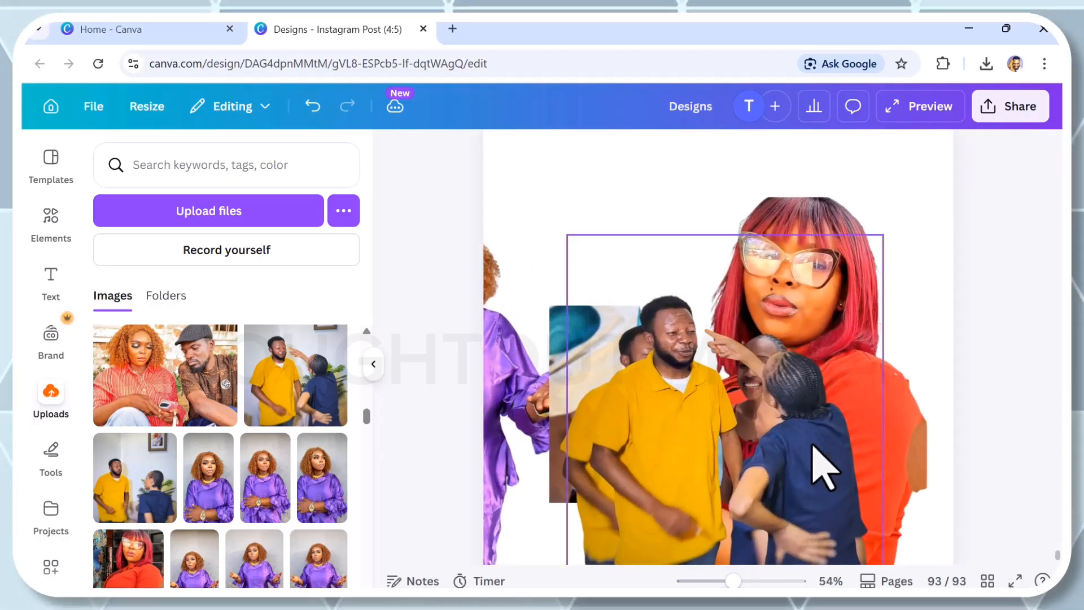
pyautogui.scroll(10, 999, 284)
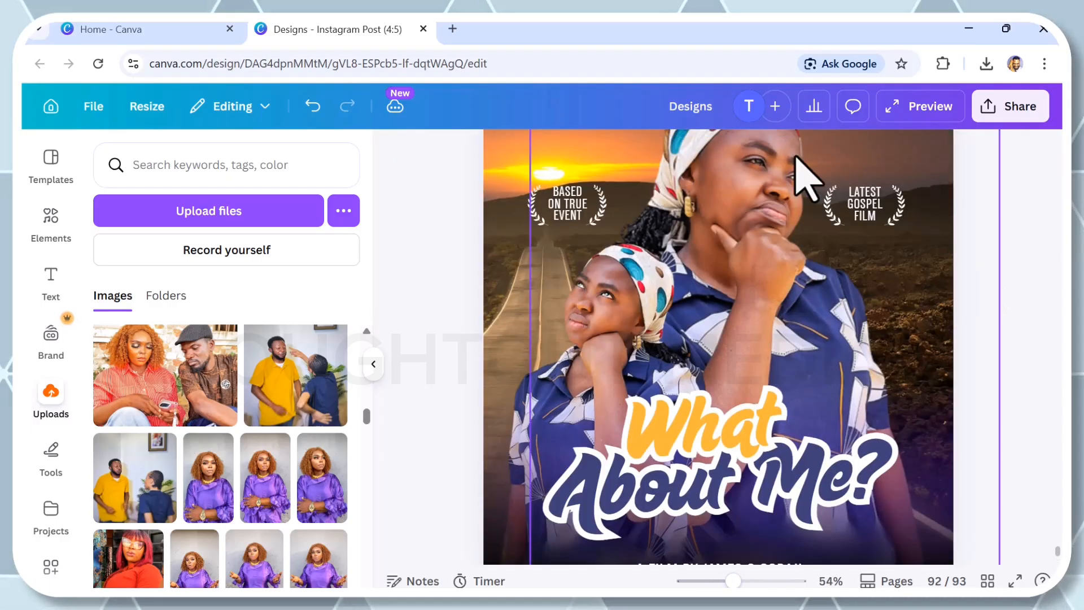
pyautogui.scroll(3, 772, 239)
pyautogui.click(757, 306)
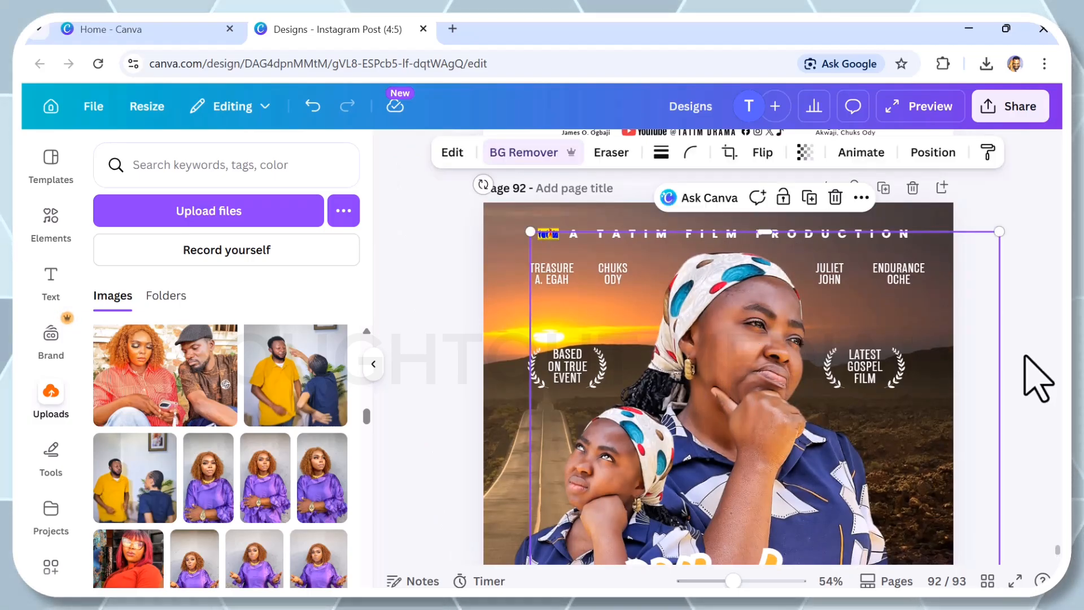
pyautogui.scroll(-10, 1038, 378)
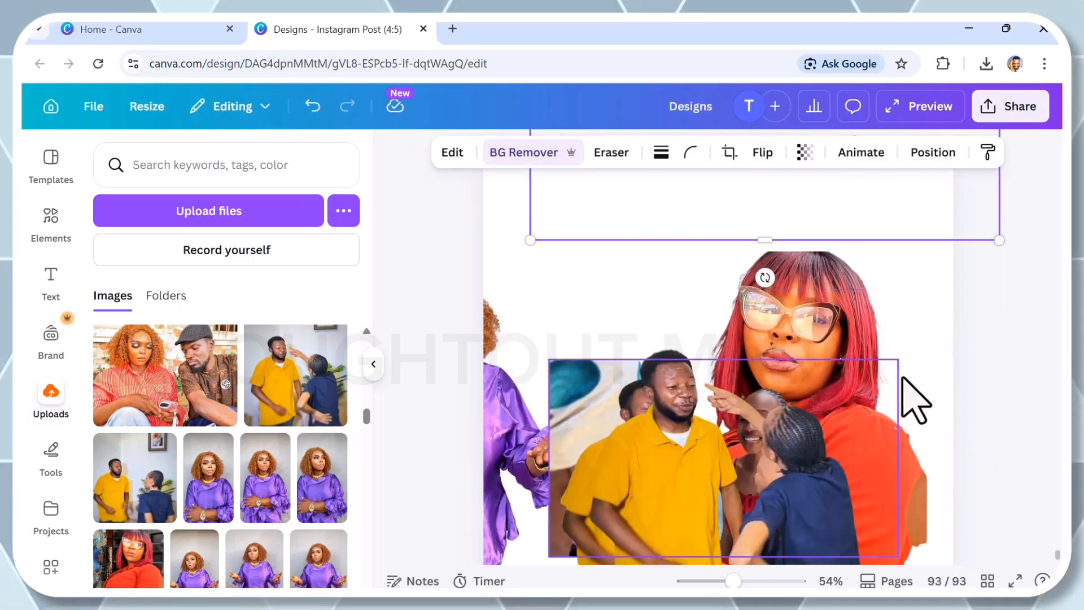
pyautogui.click(998, 326)
pyautogui.hotkey('ctrl', 'v')
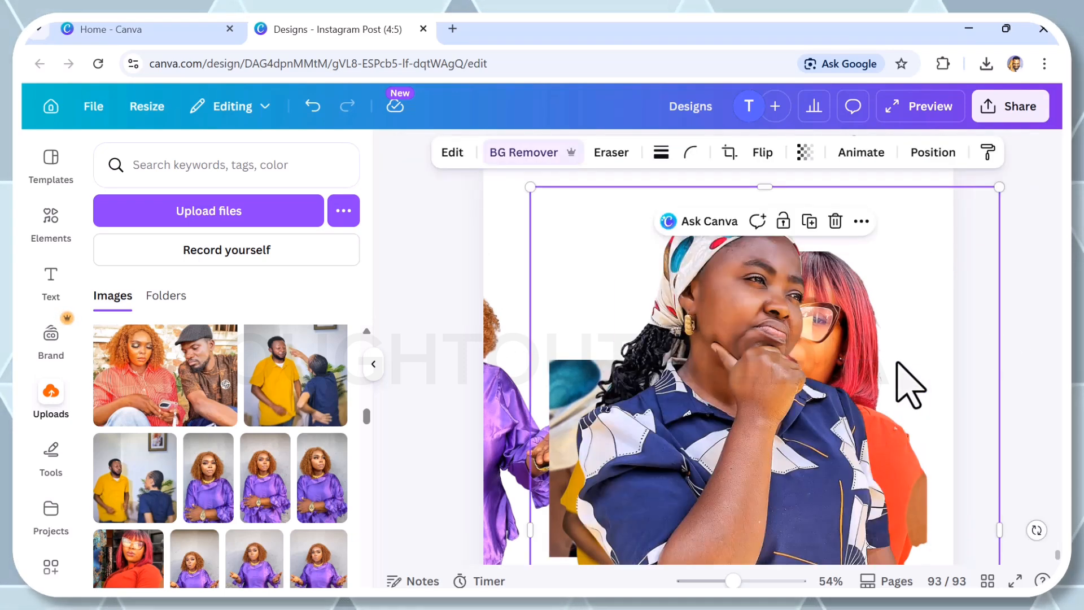
pyautogui.moveTo(776, 419); pyautogui.dragTo(762, 390)
# Send the thinking woman to the back and move the red-haired woman up and right.
pyautogui.click(932, 152)
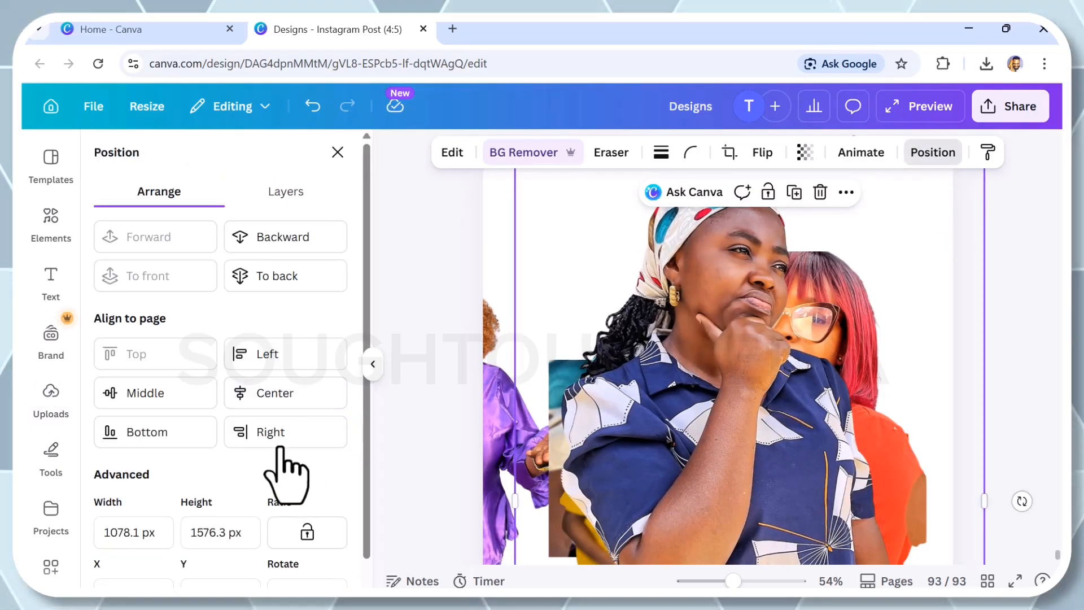
pyautogui.click(277, 275)
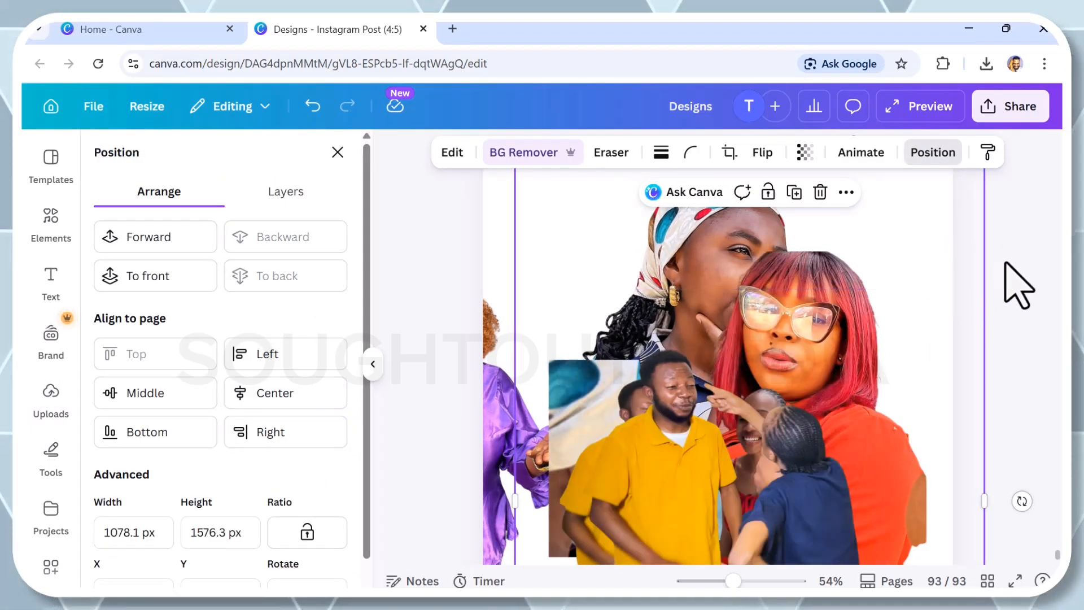
pyautogui.click(844, 324)
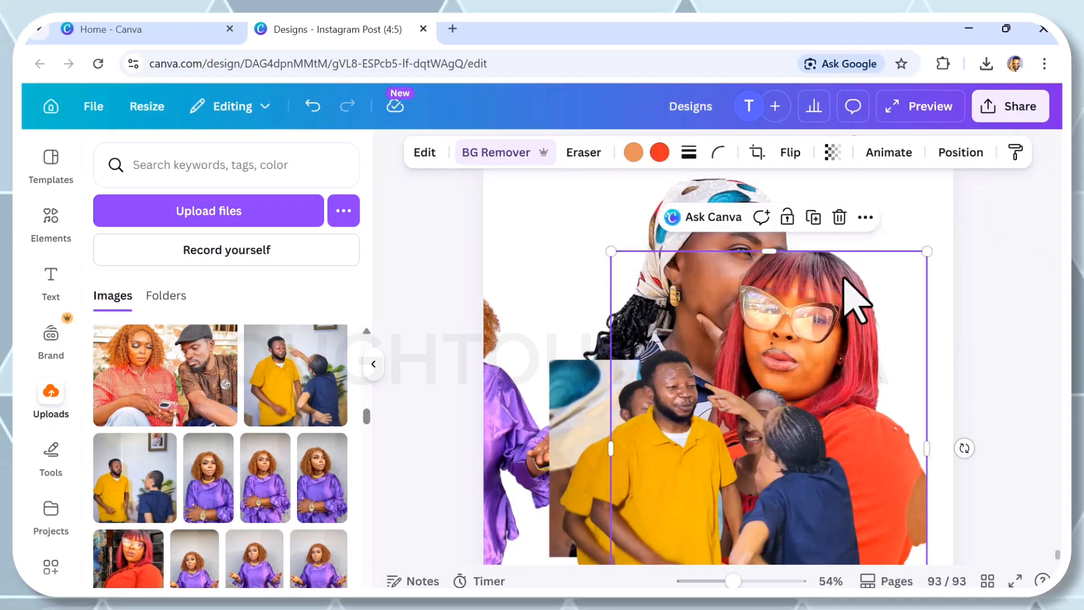
pyautogui.moveTo(843, 278); pyautogui.dragTo(913, 228)
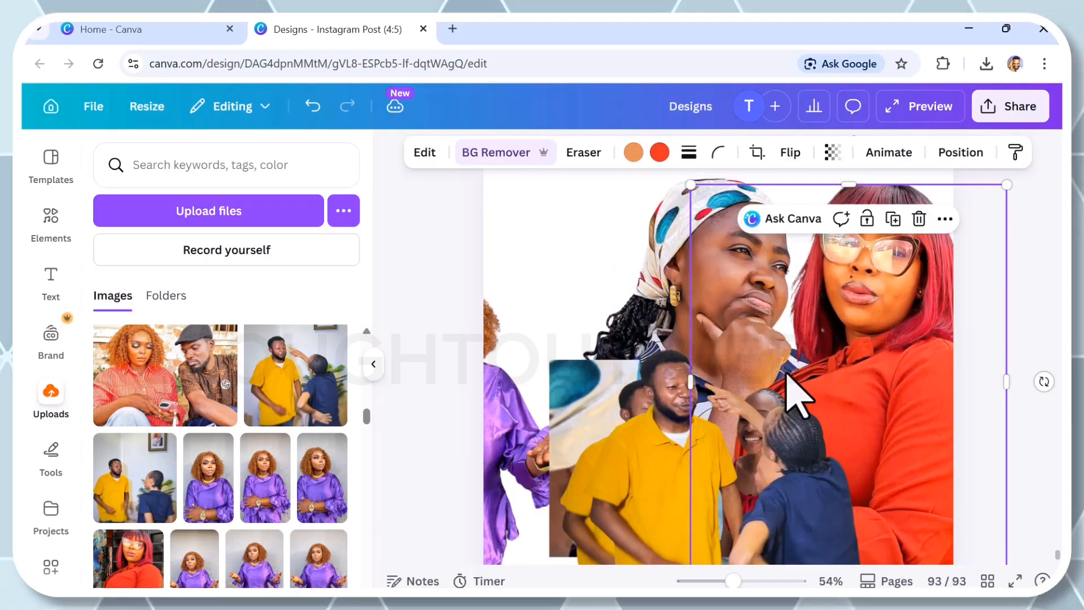
# Shrink the yellow-shirt photo, place it top-left, and send it behind the other images.
pyautogui.moveTo(649, 319); pyautogui.dragTo(542, 278)
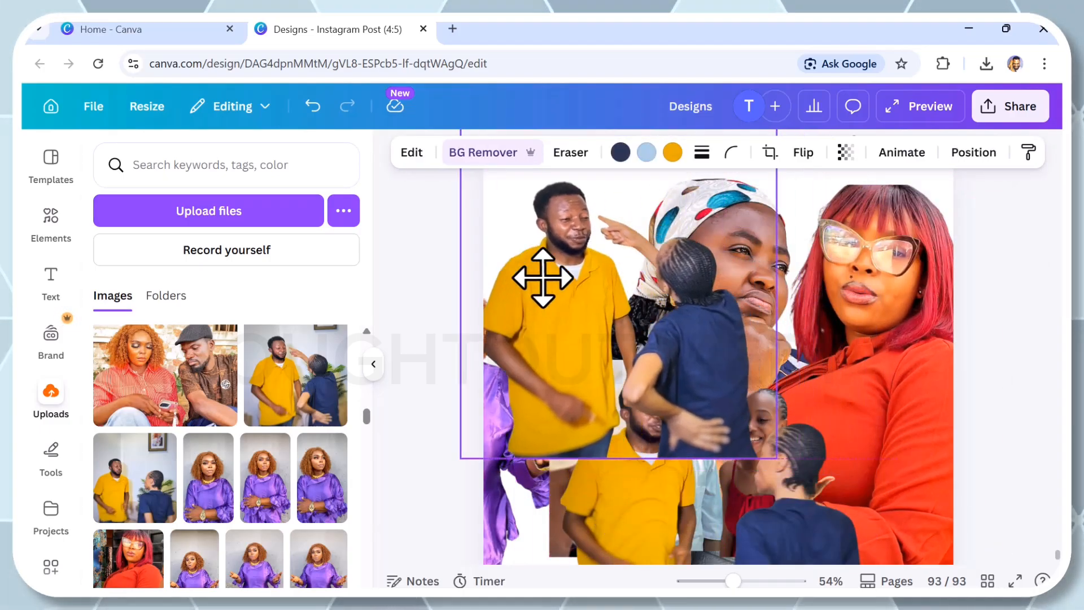
pyautogui.moveTo(778, 459); pyautogui.dragTo(649, 367)
pyautogui.moveTo(573, 273); pyautogui.dragTo(581, 249)
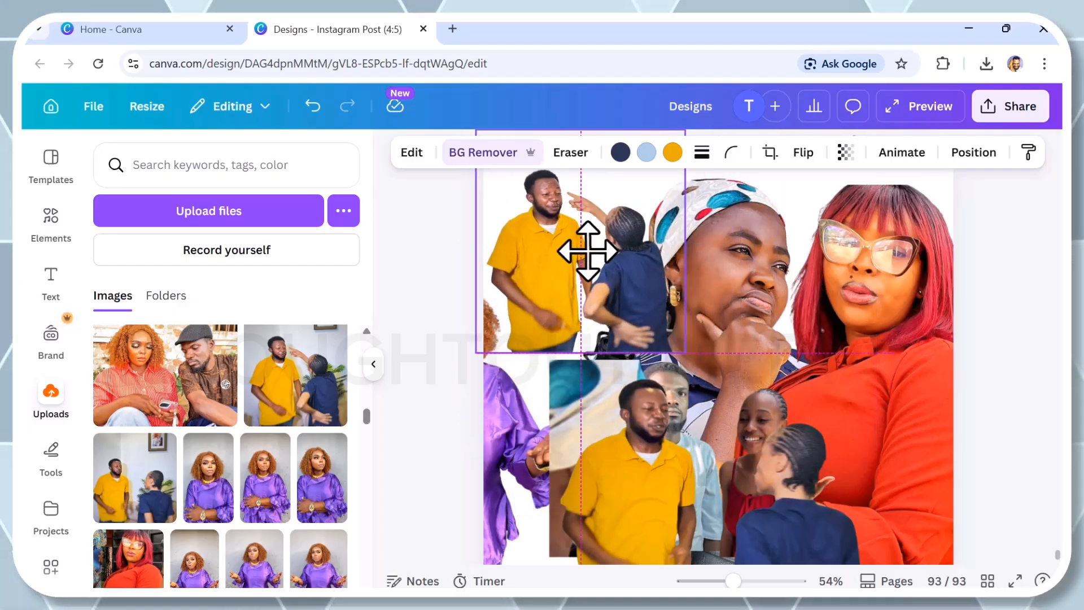
pyautogui.click(974, 152)
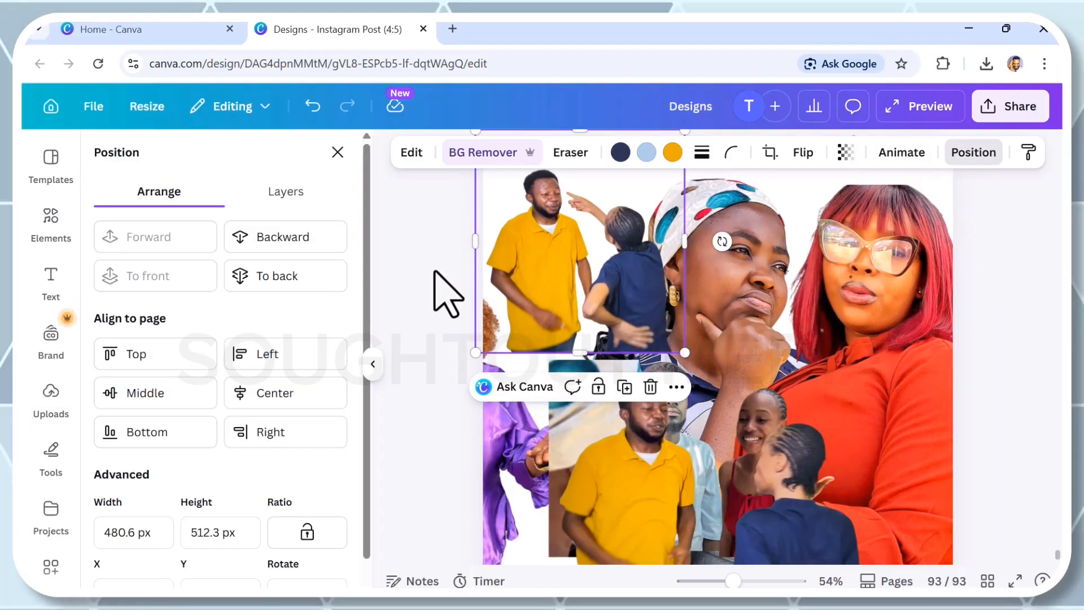
pyautogui.click(288, 276)
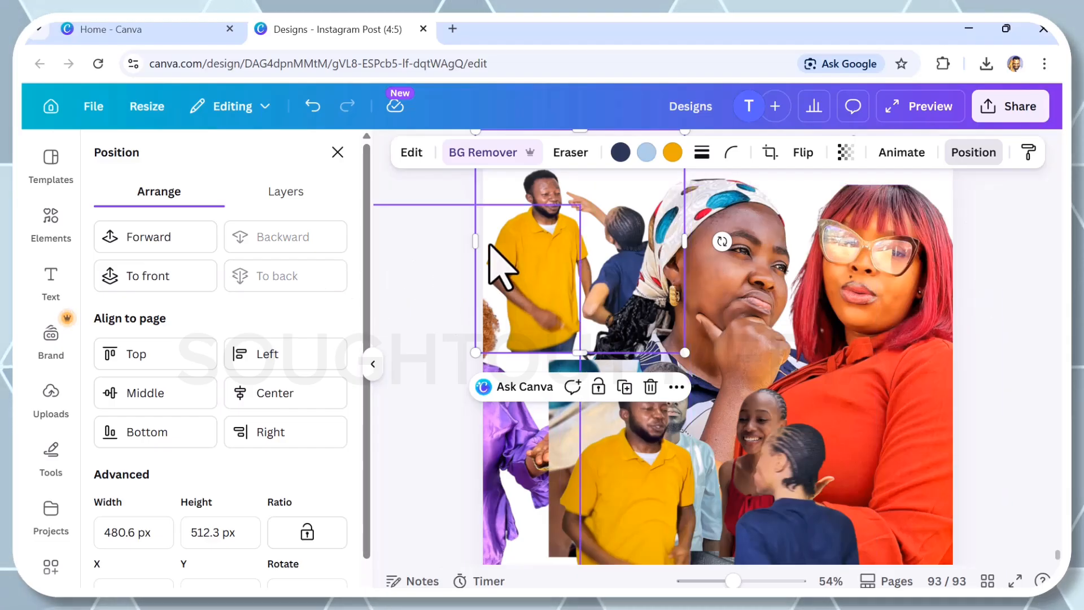
pyautogui.moveTo(535, 191); pyautogui.dragTo(516, 182)
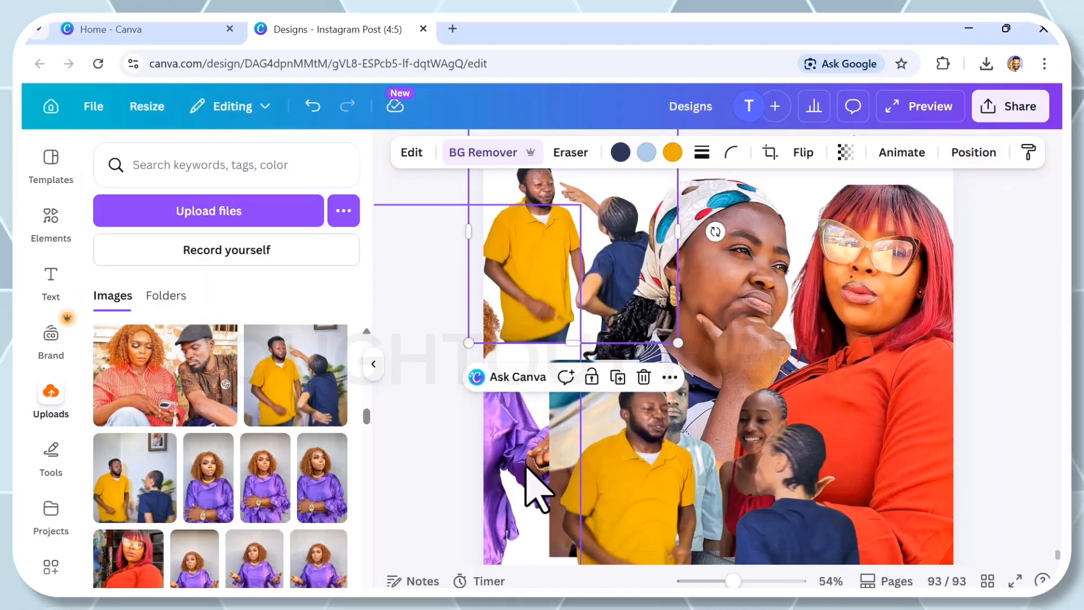
pyautogui.click(528, 459)
# Move the purple-dress woman right and delete the lower yellow-shirt cutout.
pyautogui.moveTo(527, 449); pyautogui.dragTo(670, 449)
pyautogui.click(670, 441)
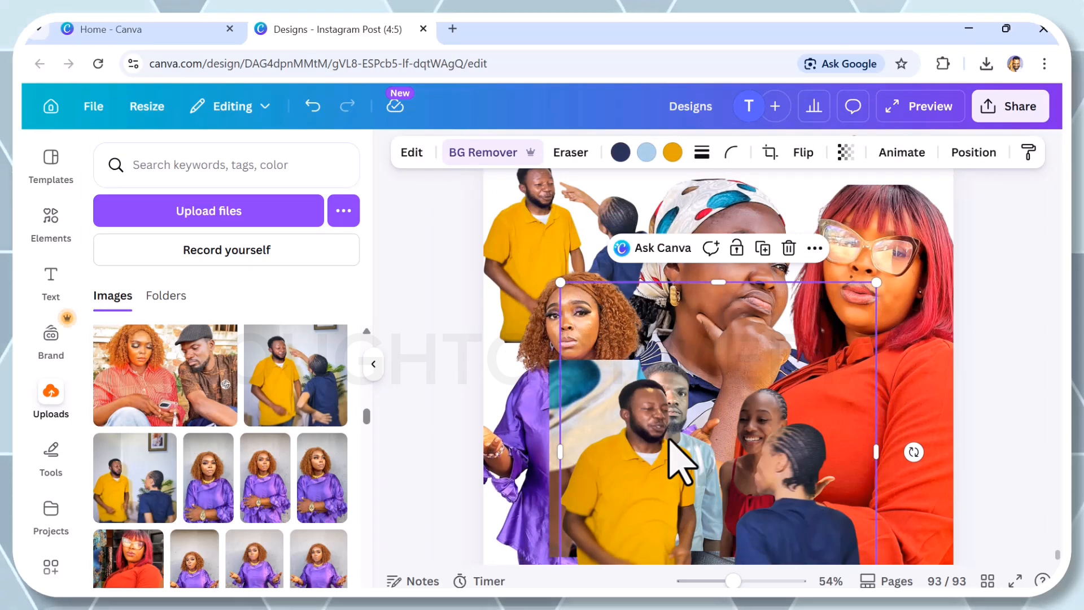
pyautogui.press('Delete')
# Delete the purple-dress woman and the lower yellow-shirt cutouts.
pyautogui.hotkey('ctrl', 'z')
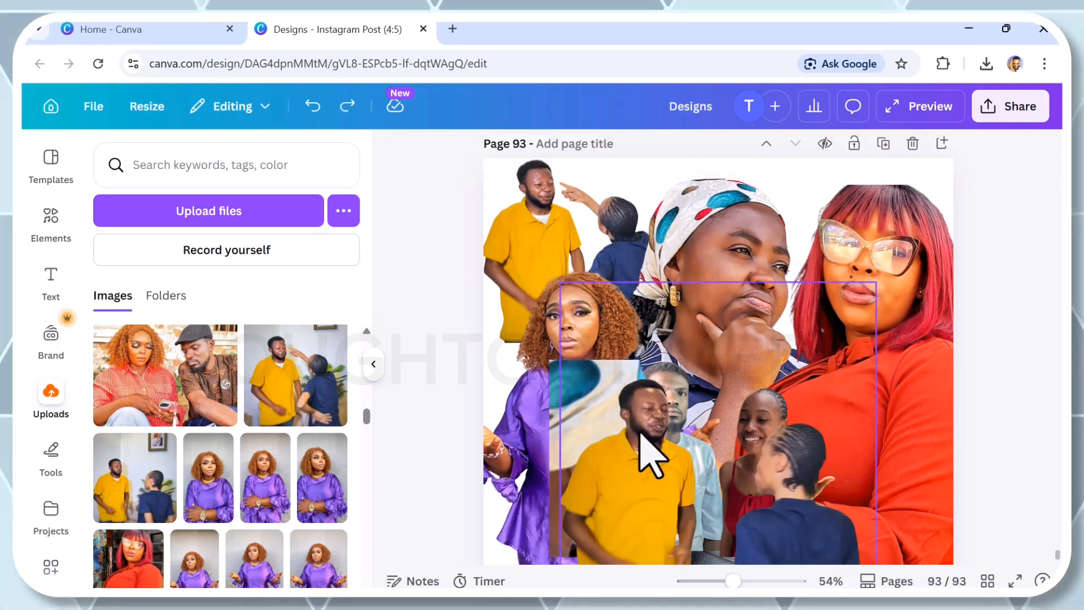
pyautogui.press('Delete')
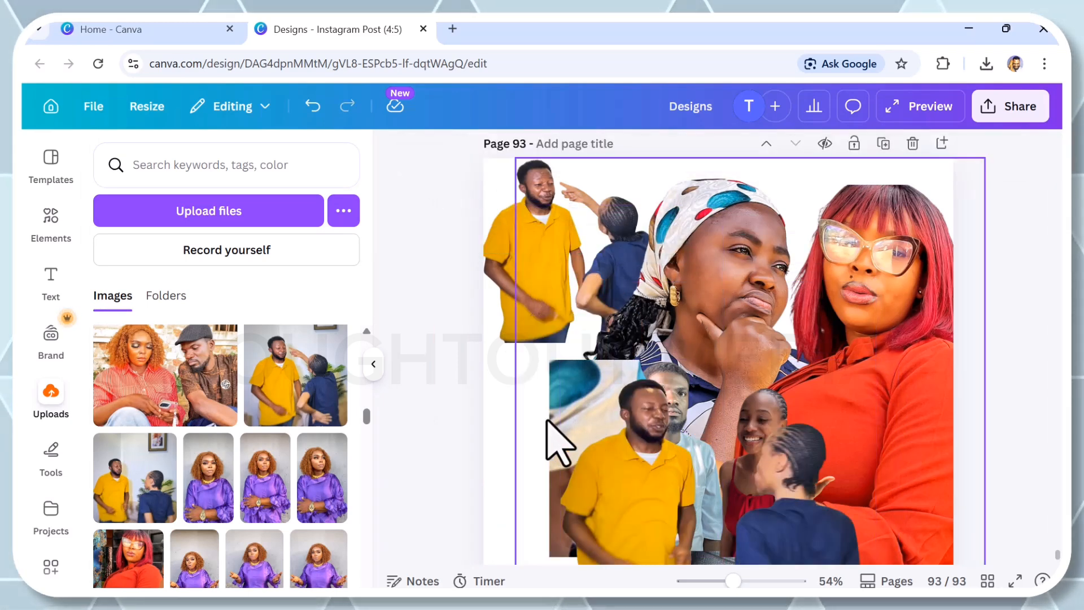
pyautogui.click(671, 494)
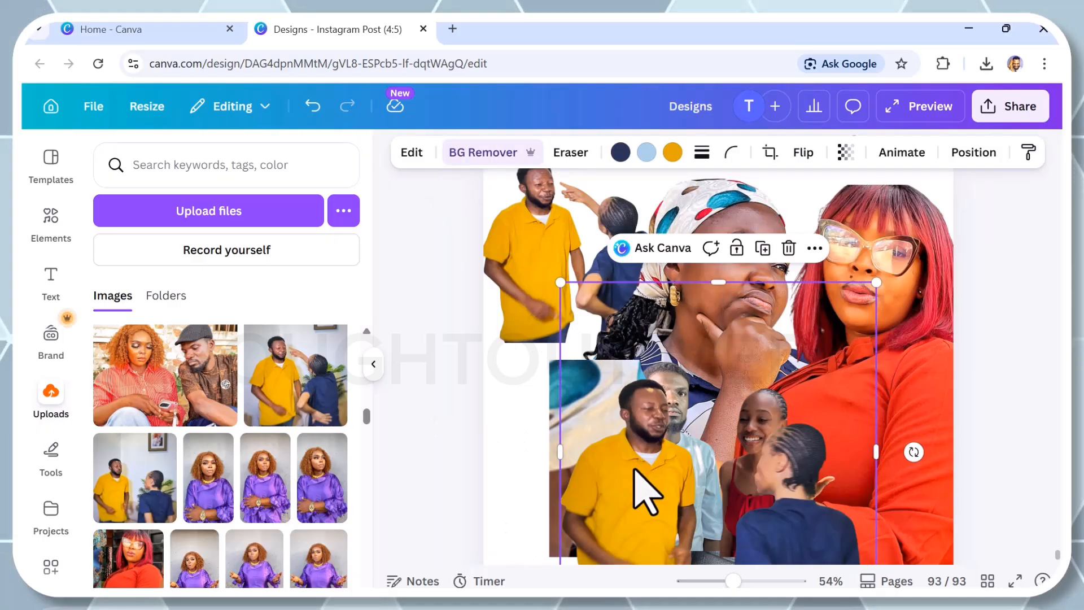
pyautogui.press('Delete')
# Trim, enlarge and move the smiling girl photo to the page's right side.
pyautogui.moveTo(632, 474); pyautogui.dragTo(609, 484)
pyautogui.moveTo(808, 435); pyautogui.dragTo(623, 453)
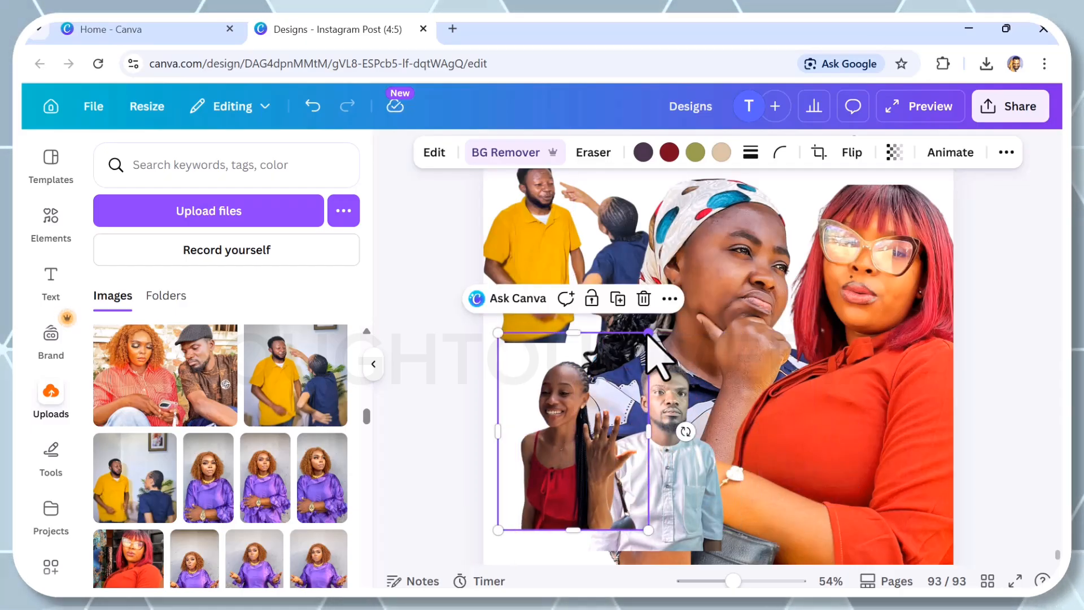
pyautogui.moveTo(648, 333); pyautogui.dragTo(762, 185)
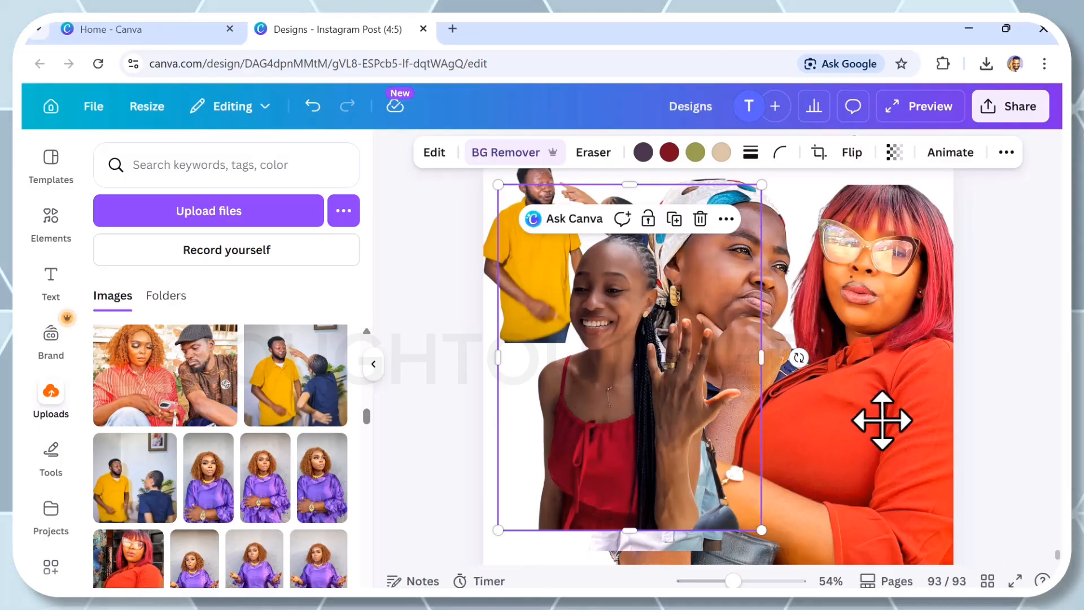
pyautogui.moveTo(882, 420); pyautogui.dragTo(913, 408)
# Trim both sides of the man-in-white photo, enlarge it, and move it up-left.
pyautogui.moveTo(682, 465); pyautogui.dragTo(605, 435)
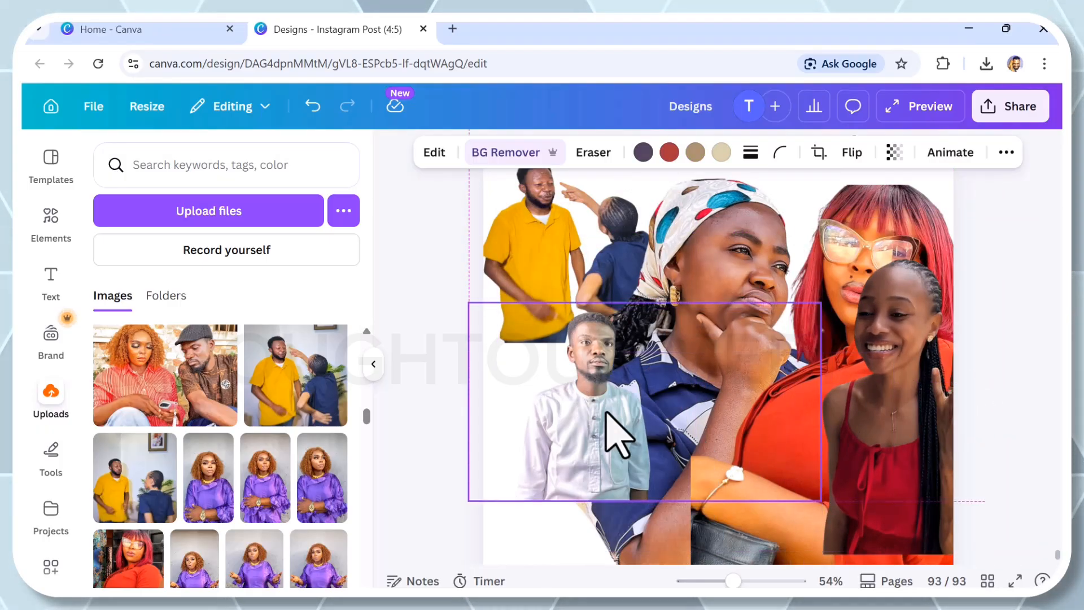
pyautogui.moveTo(835, 411); pyautogui.dragTo(667, 429)
pyautogui.moveTo(469, 401); pyautogui.dragTo(515, 413)
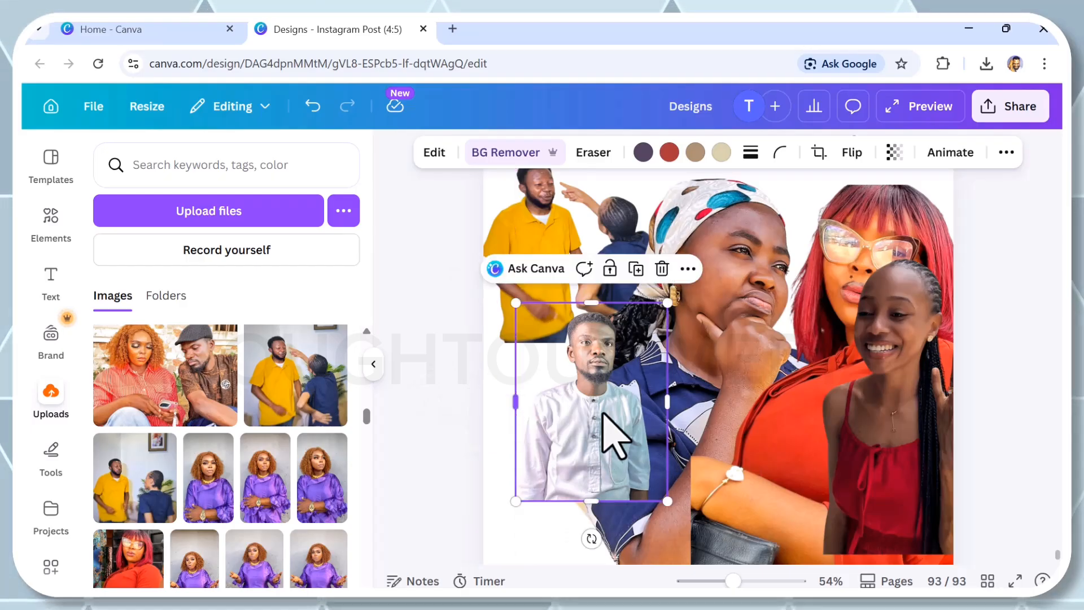
pyautogui.moveTo(668, 500); pyautogui.dragTo(776, 608)
pyautogui.moveTo(702, 496); pyautogui.dragTo(607, 455)
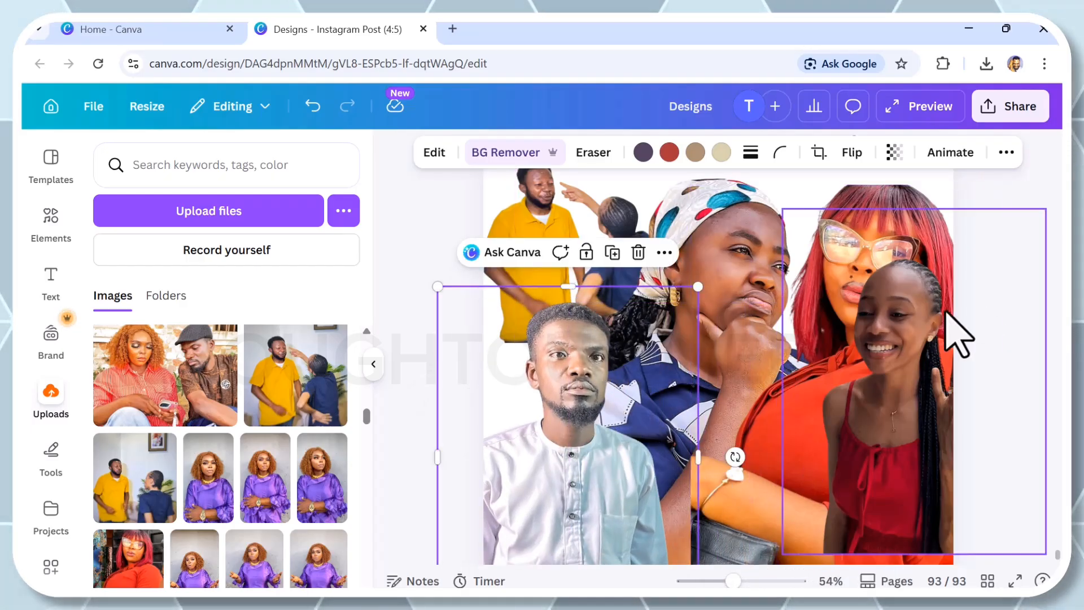
pyautogui.click(1010, 260)
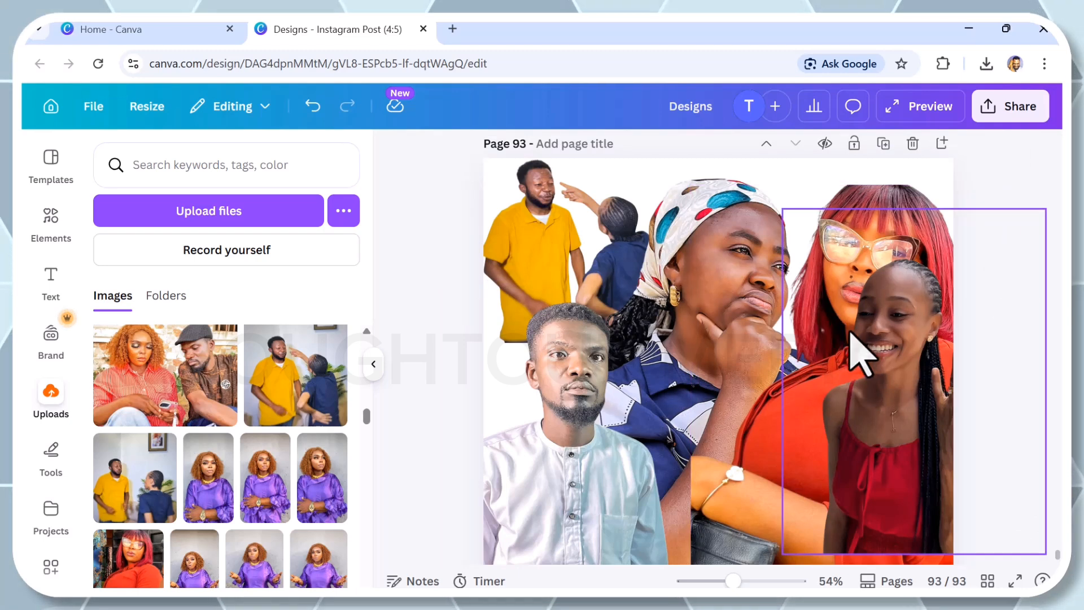
# Place the smiling girl left-centre, the red-haired woman lower right, and the man in white right.
pyautogui.moveTo(656, 362); pyautogui.dragTo(634, 363)
pyautogui.moveTo(903, 344); pyautogui.dragTo(873, 511)
pyautogui.click(1023, 255)
pyautogui.scroll(3, 855, 353)
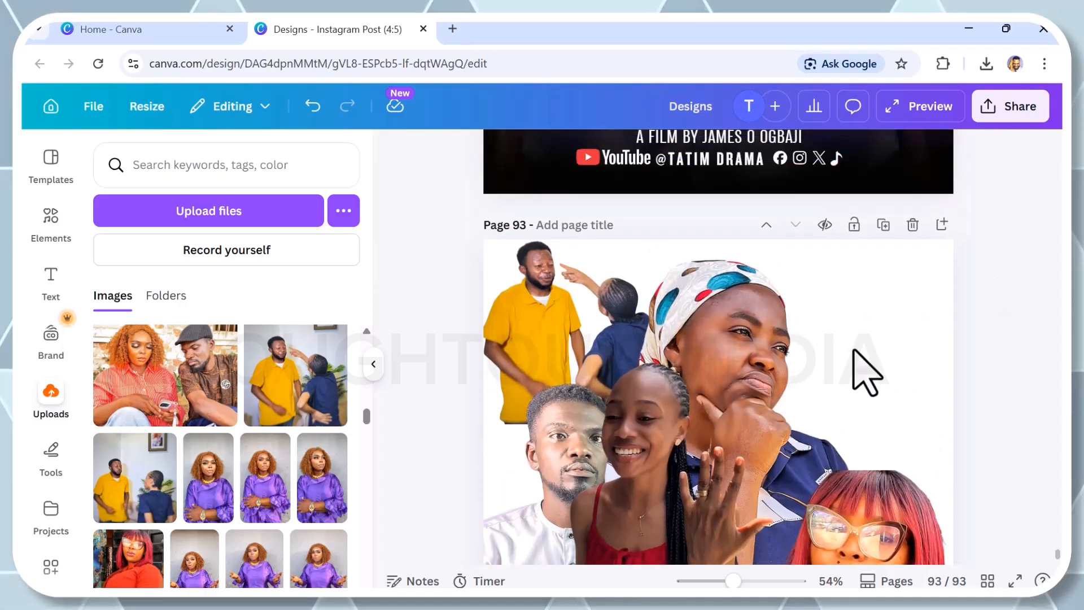
pyautogui.moveTo(757, 314); pyautogui.dragTo(806, 314)
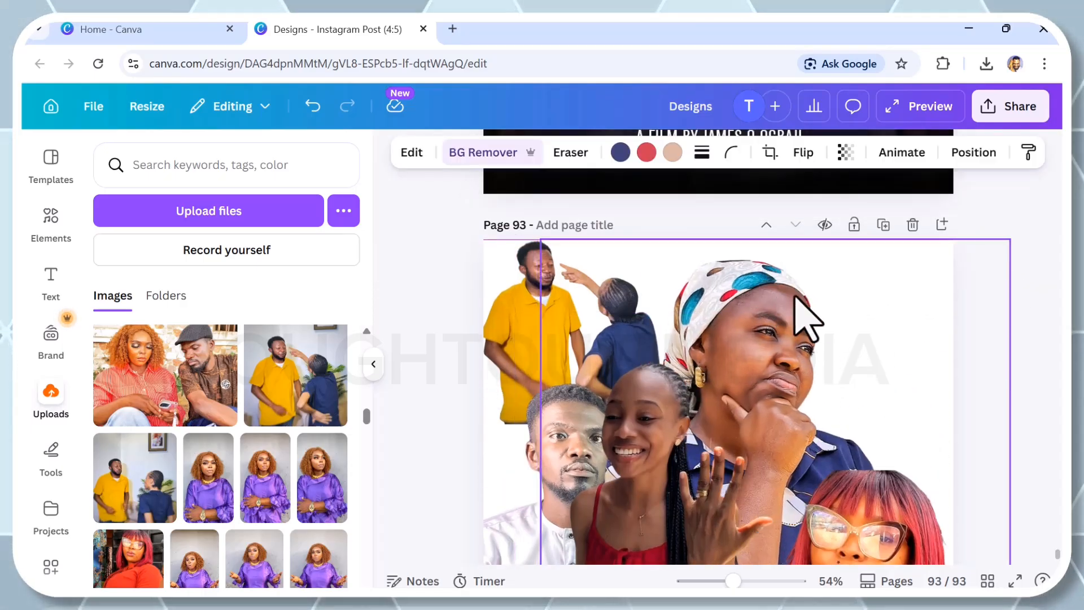
pyautogui.click(1048, 262)
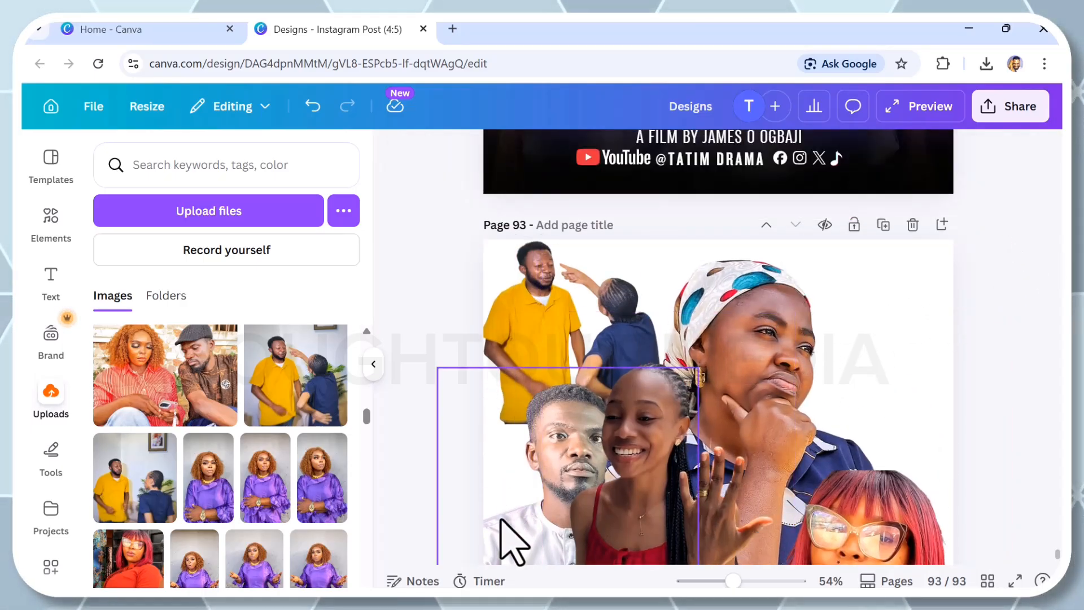
pyautogui.moveTo(511, 539); pyautogui.dragTo(801, 399)
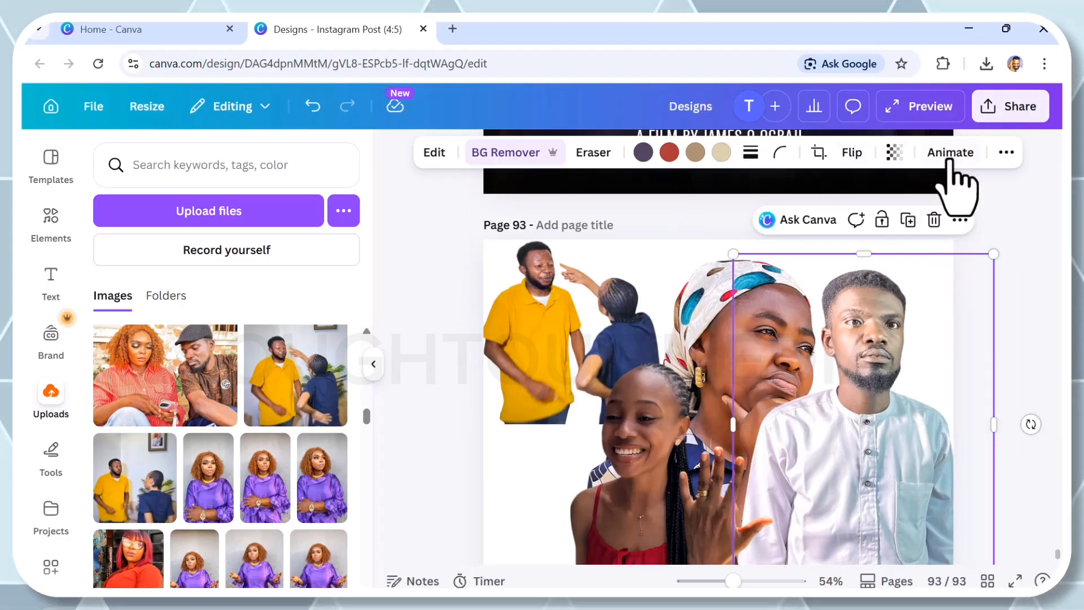
# Send the man-in-white cutout behind the other cutouts.
pyautogui.click(1005, 152)
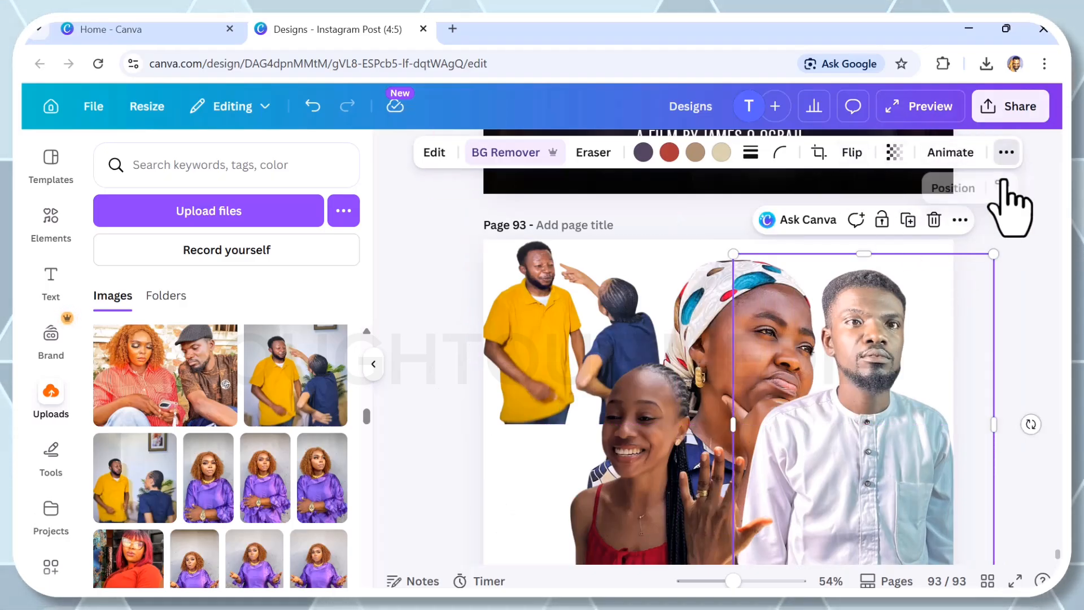
pyautogui.click(959, 190)
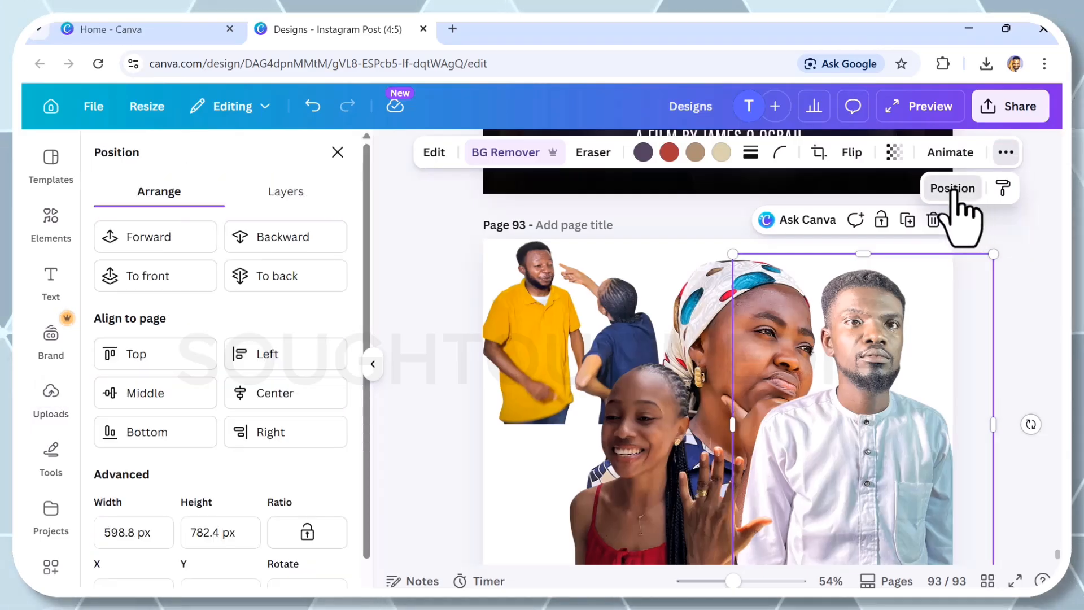
pyautogui.click(276, 277)
pyautogui.scroll(1, 1051, 331)
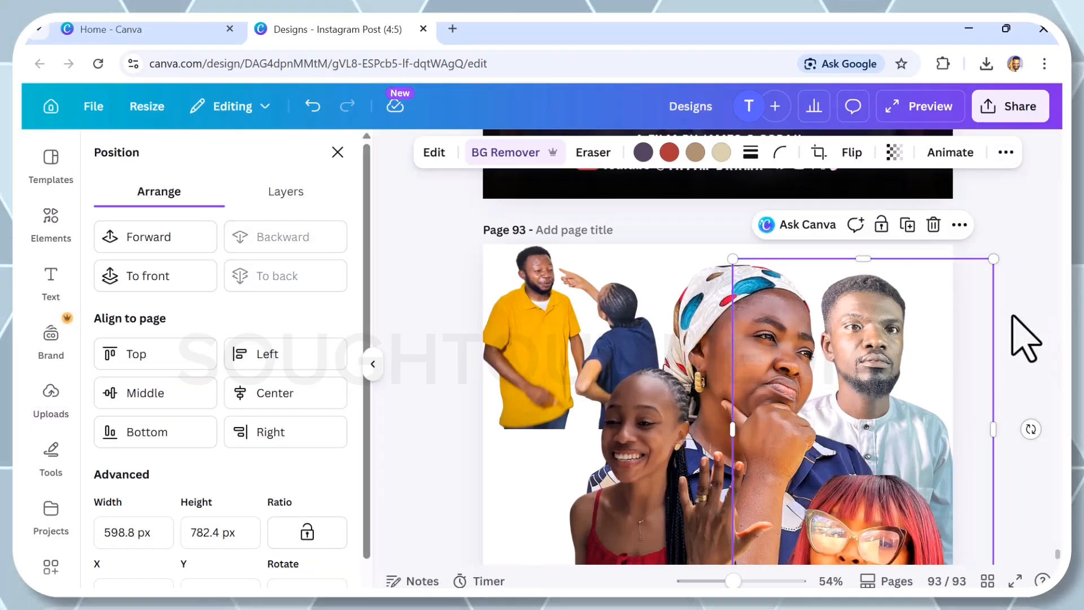
pyautogui.click(1019, 331)
pyautogui.click(1039, 293)
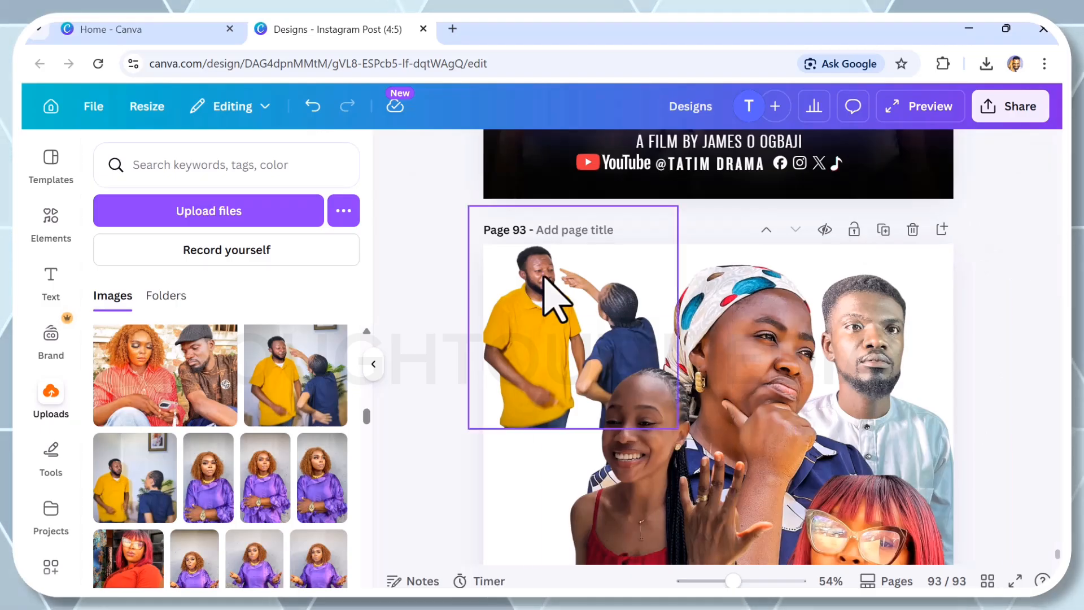
# Drag the cutouts around and settle the red-haired woman's photo near the centre.
pyautogui.moveTo(542, 325); pyautogui.dragTo(509, 504)
pyautogui.scroll(-3, 771, 367)
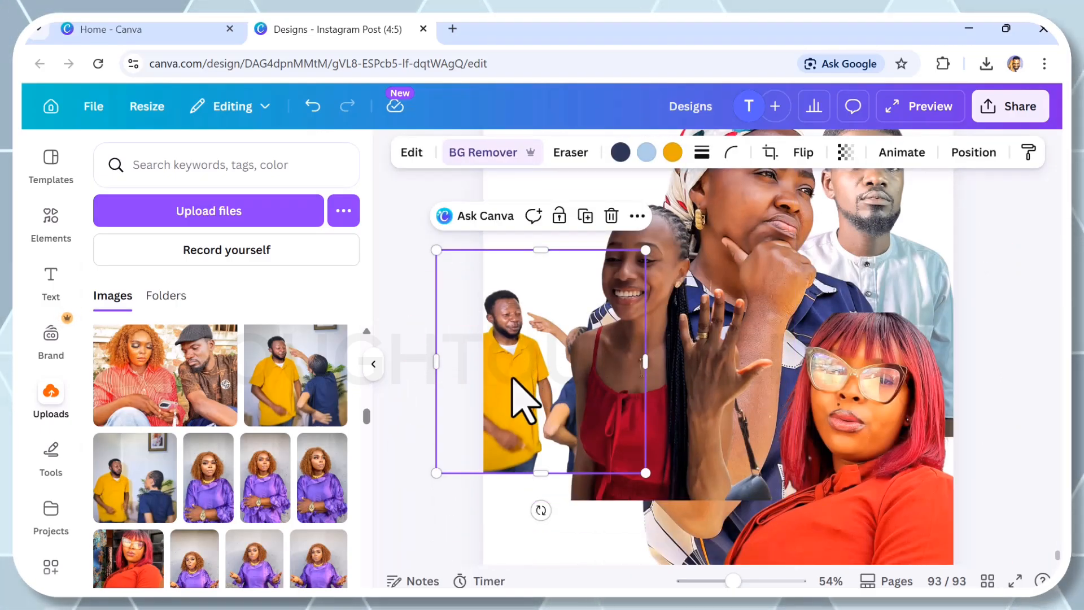
pyautogui.moveTo(522, 398); pyautogui.dragTo(516, 533)
pyautogui.scroll(3, 1048, 295)
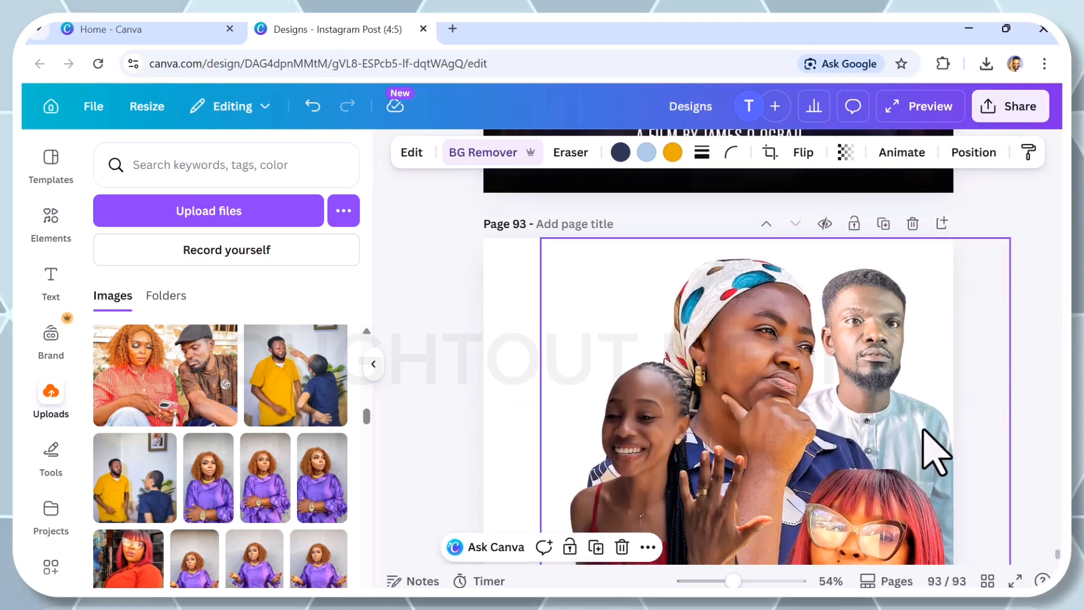
pyautogui.scroll(-2, 931, 446)
pyautogui.moveTo(876, 472); pyautogui.dragTo(578, 265)
pyautogui.moveTo(662, 241); pyautogui.dragTo(658, 242)
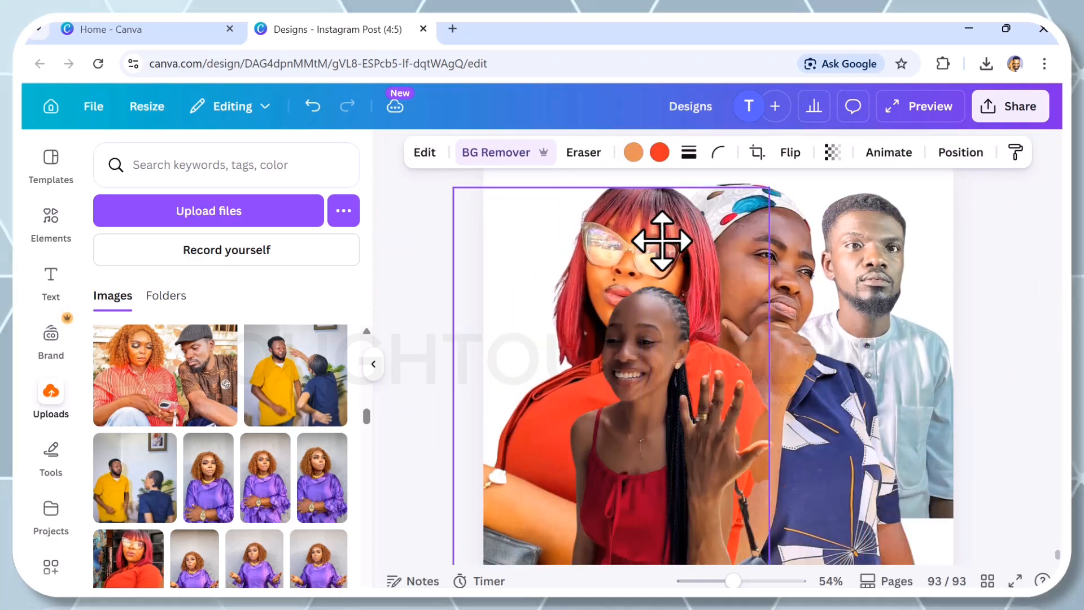
# Send the red-haired woman's photo one layer back and reposition it.
pyautogui.click(962, 153)
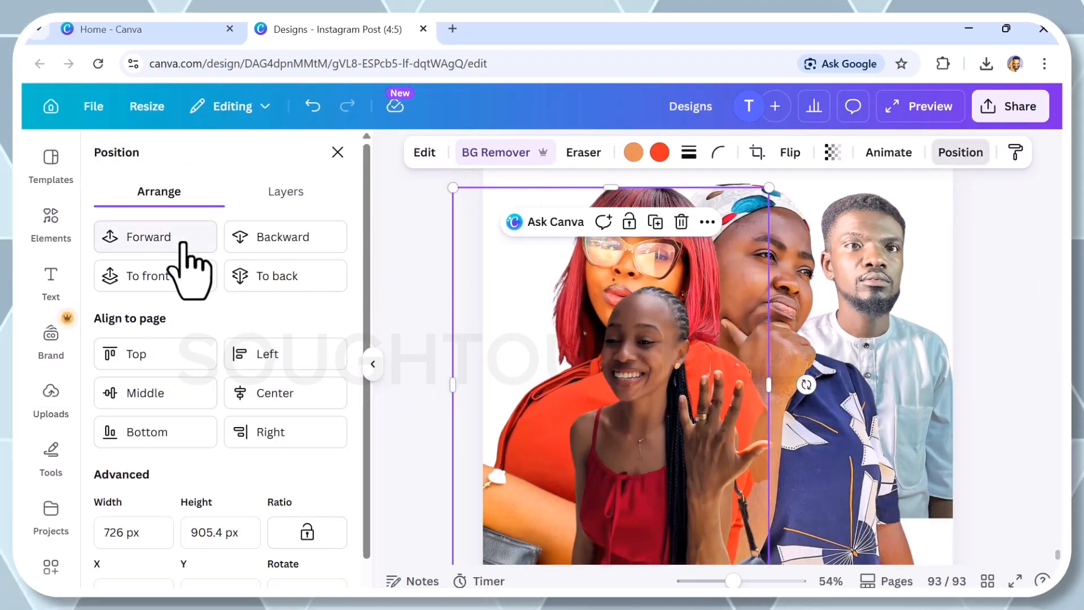
pyautogui.click(302, 255)
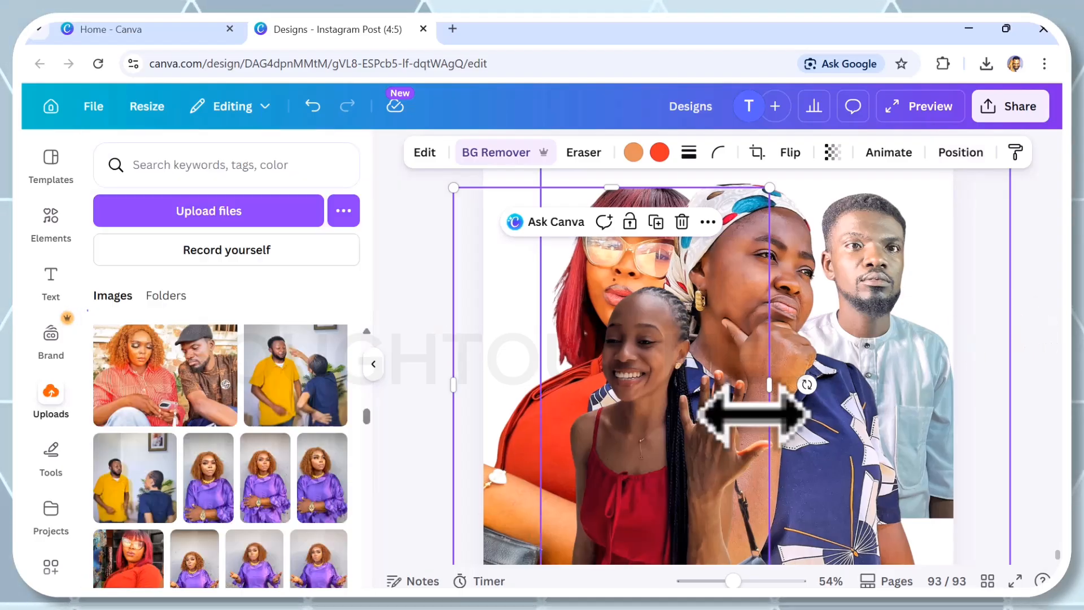
pyautogui.moveTo(753, 456); pyautogui.dragTo(666, 388)
pyautogui.scroll(4, 799, 387)
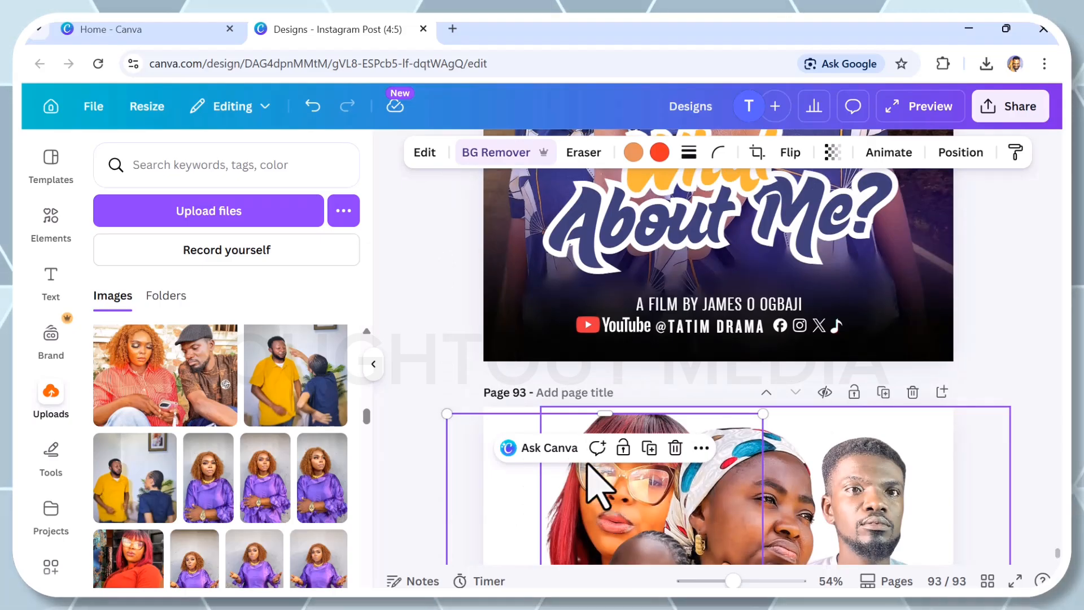
pyautogui.moveTo(584, 454); pyautogui.dragTo(591, 470)
pyautogui.scroll(-5, 896, 387)
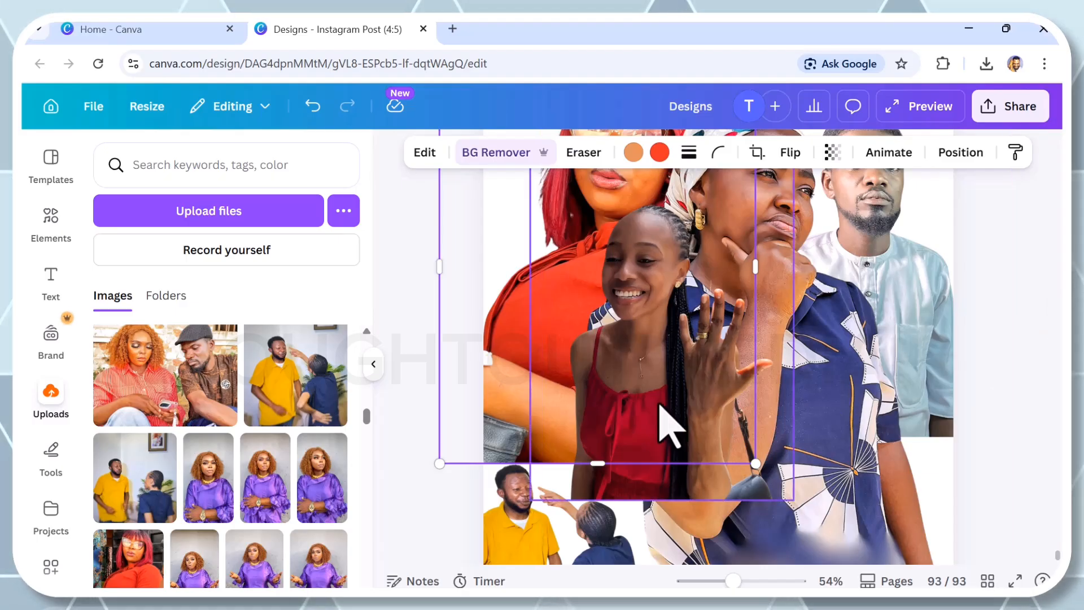
# Move the smiling woman to the lower right and the headscarf woman up and left.
pyautogui.moveTo(673, 404); pyautogui.dragTo(864, 493)
pyautogui.scroll(3, 1054, 305)
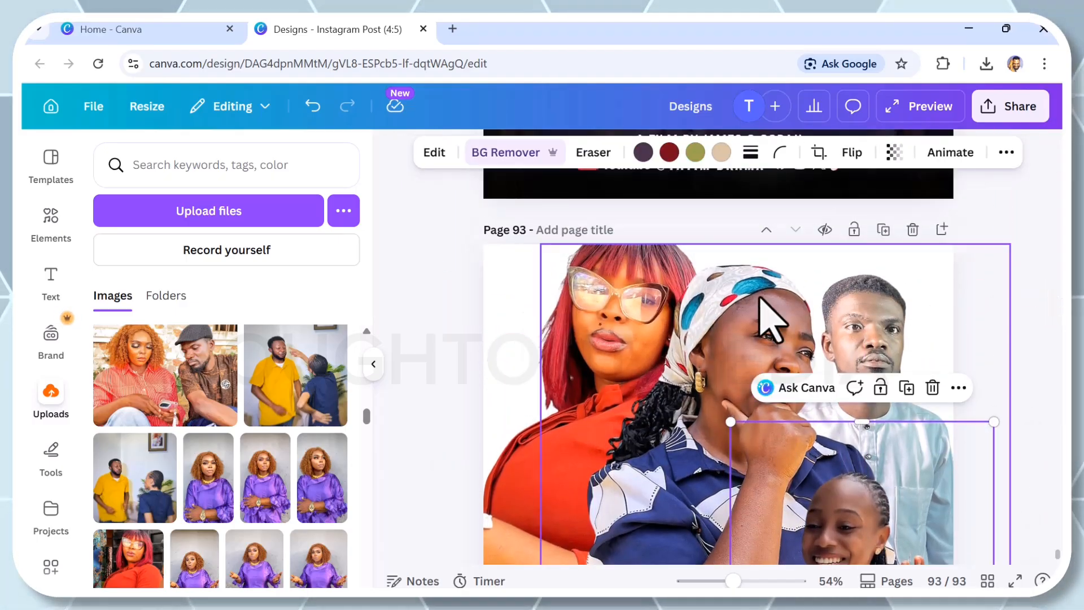
pyautogui.moveTo(775, 322); pyautogui.dragTo(765, 289)
# Narrow the headscarf woman's photo by trimming its right and left sides.
pyautogui.click(1016, 297)
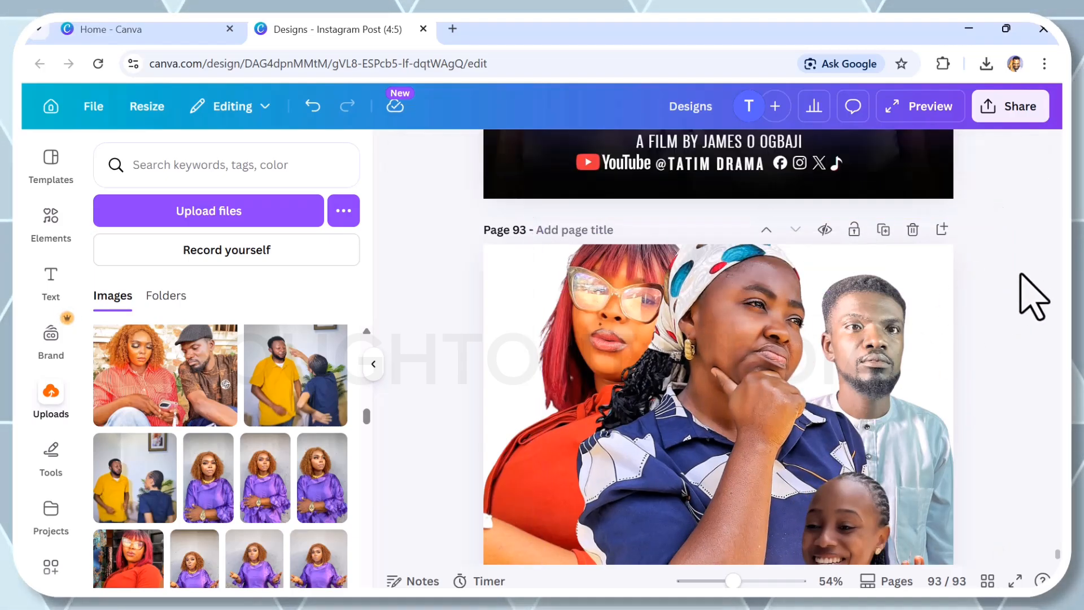
pyautogui.click(882, 343)
pyautogui.moveTo(883, 344)
pyautogui.mouseDown()
pyautogui.moveTo(847, 387)
pyautogui.moveTo(886, 341)
pyautogui.mouseUp()
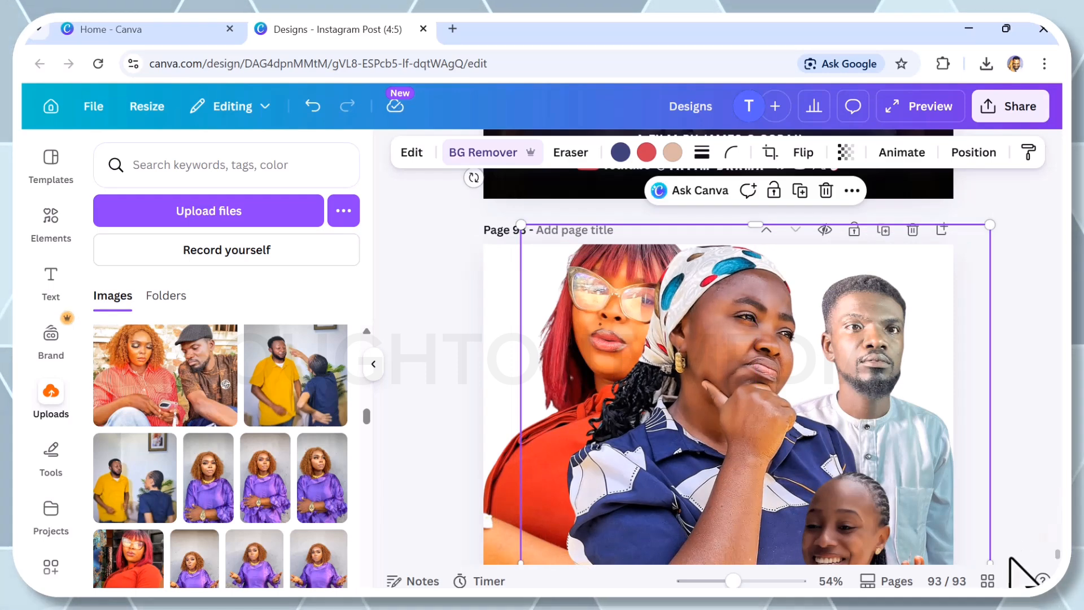
pyautogui.moveTo(990, 543); pyautogui.dragTo(880, 547)
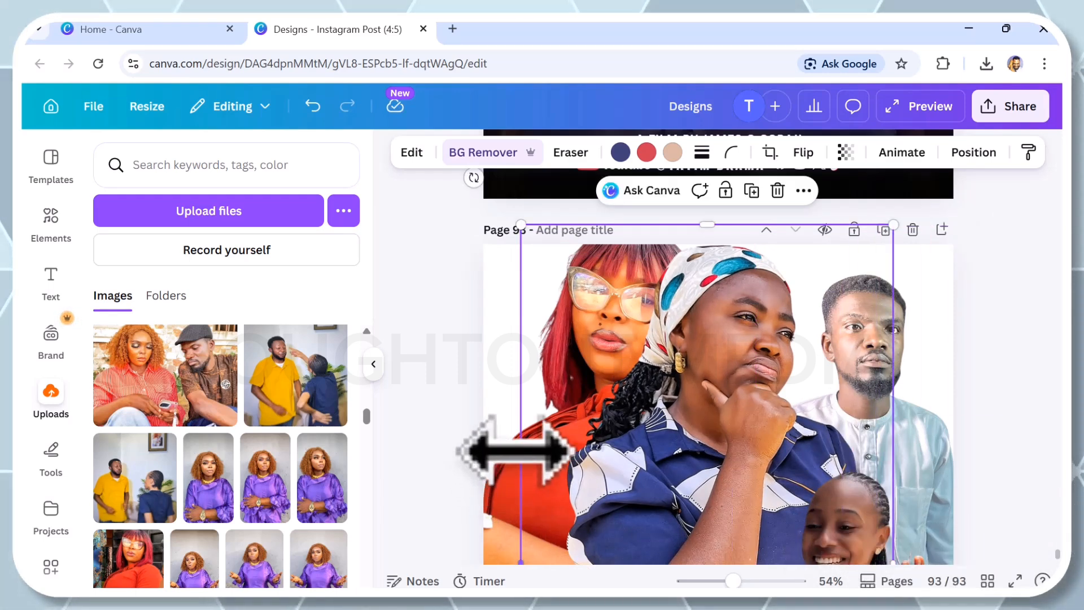
pyautogui.moveTo(517, 449); pyautogui.dragTo(561, 459)
pyautogui.click(1005, 404)
# Move the smiling woman's photo toward the left.
pyautogui.scroll(-5, 1016, 399)
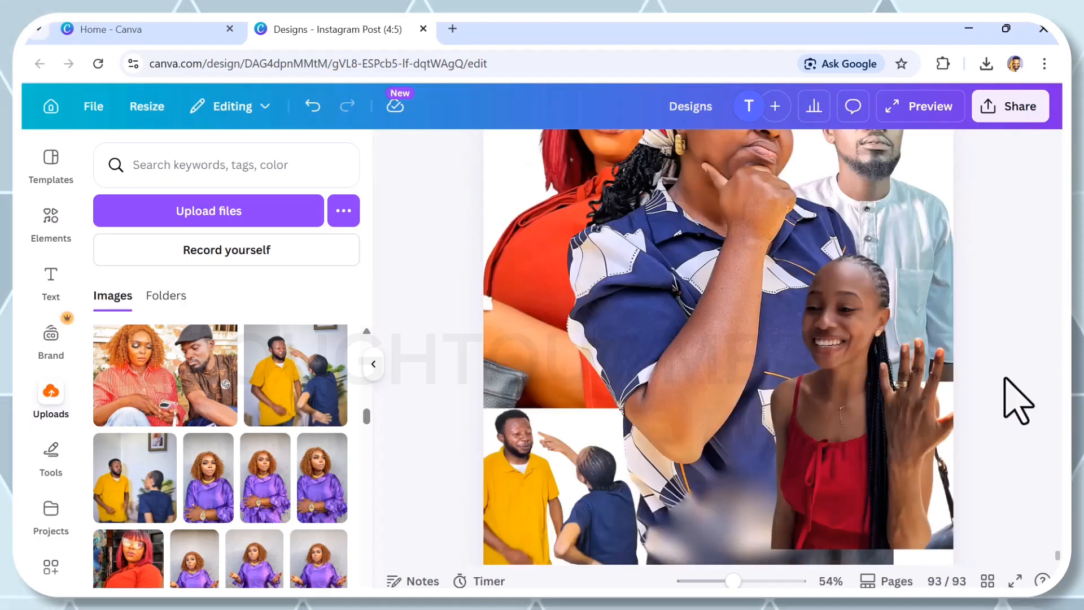
pyautogui.scroll(4, 1011, 260)
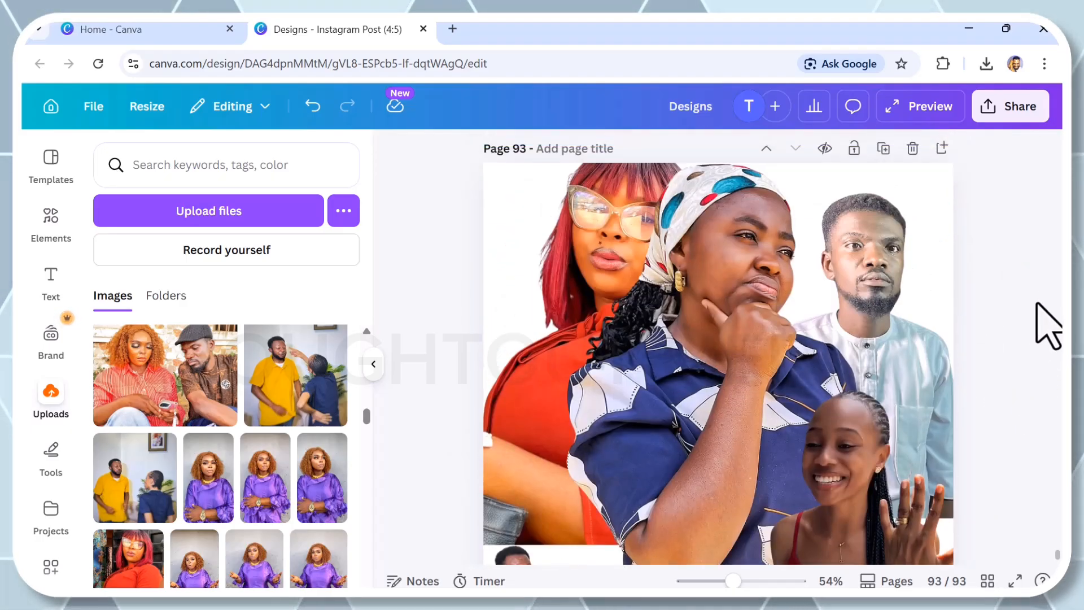
pyautogui.scroll(-3, 1046, 325)
pyautogui.moveTo(883, 423); pyautogui.dragTo(644, 354)
pyautogui.scroll(3, 900, 368)
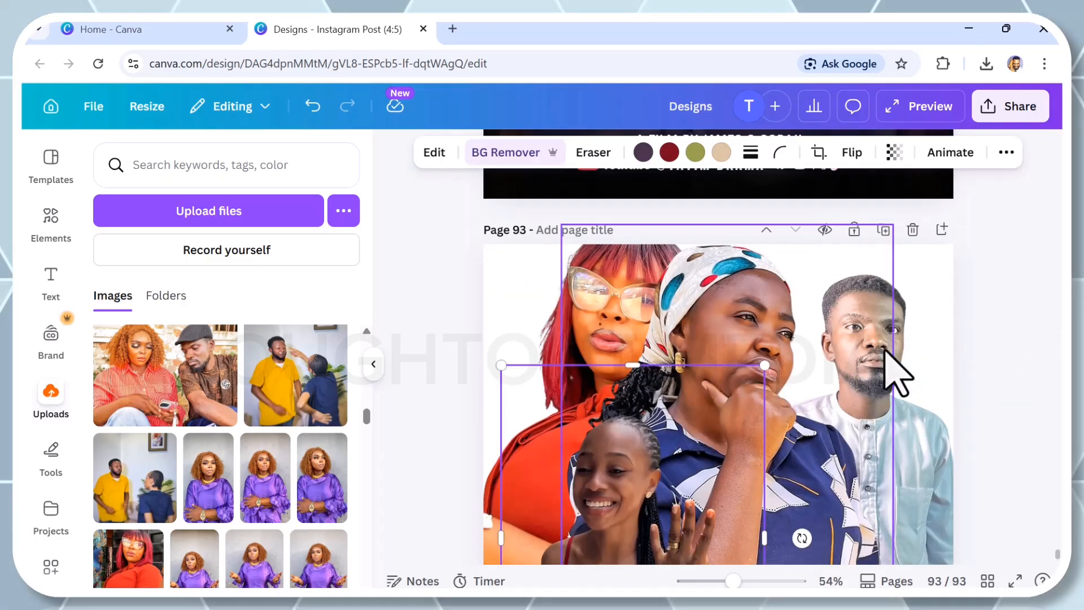
pyautogui.scroll(-2, 904, 378)
pyautogui.click(1026, 329)
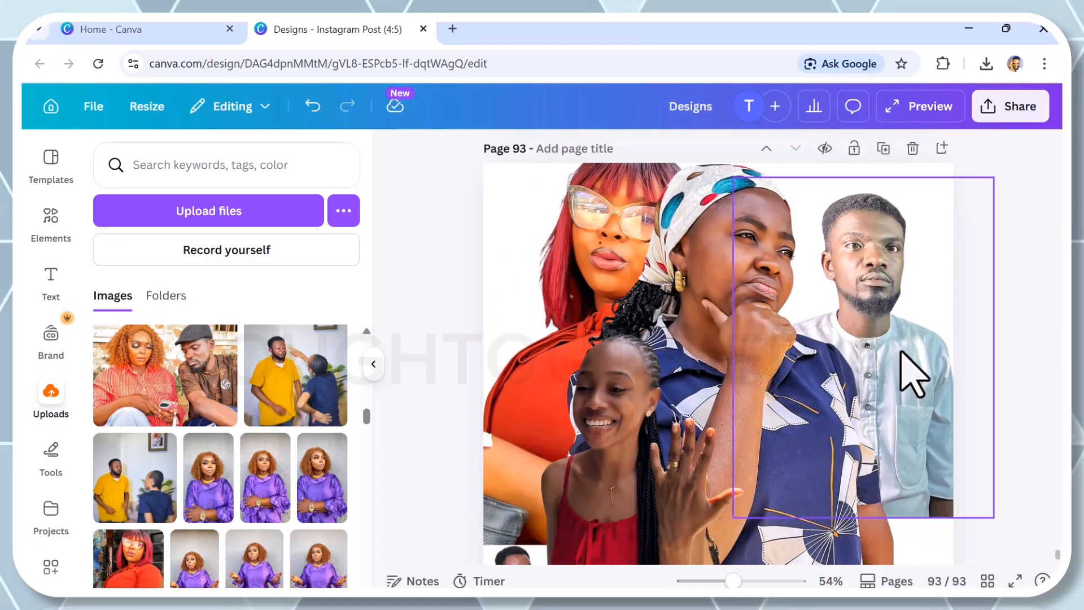
# Enlarge the man's photo from its corner and move it down-left.
pyautogui.moveTo(917, 354); pyautogui.dragTo(866, 308)
pyautogui.scroll(4, 907, 431)
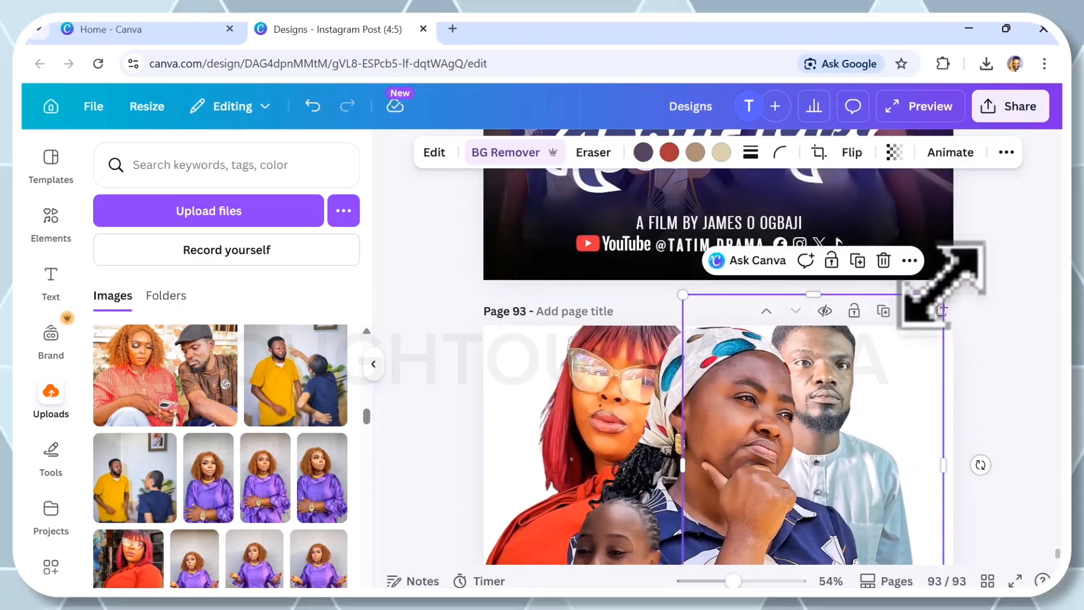
pyautogui.moveTo(942, 297); pyautogui.dragTo(1060, 141)
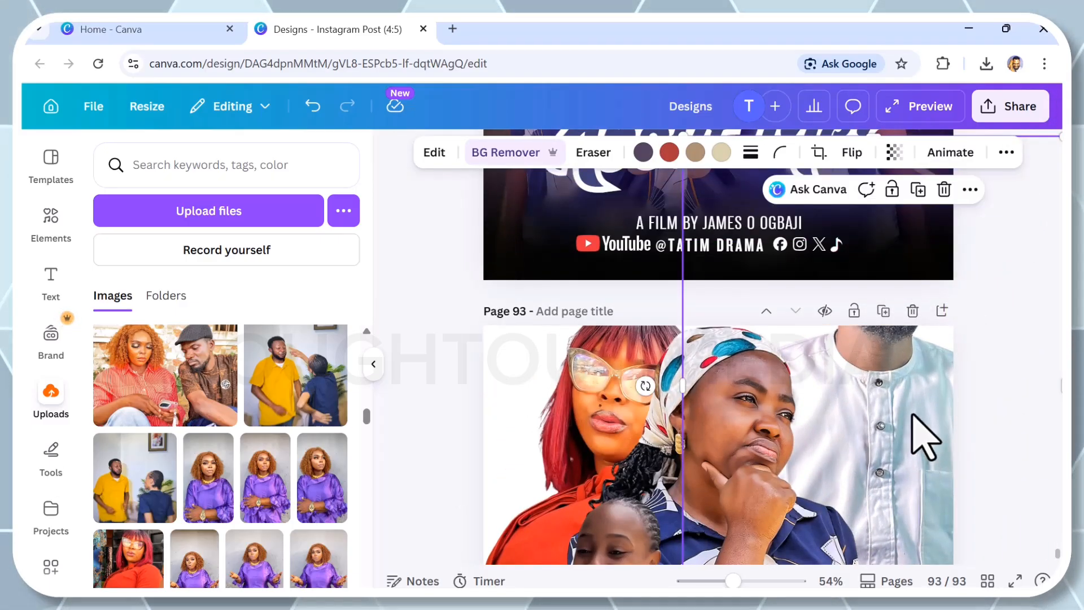
pyautogui.moveTo(912, 414); pyautogui.dragTo(859, 557)
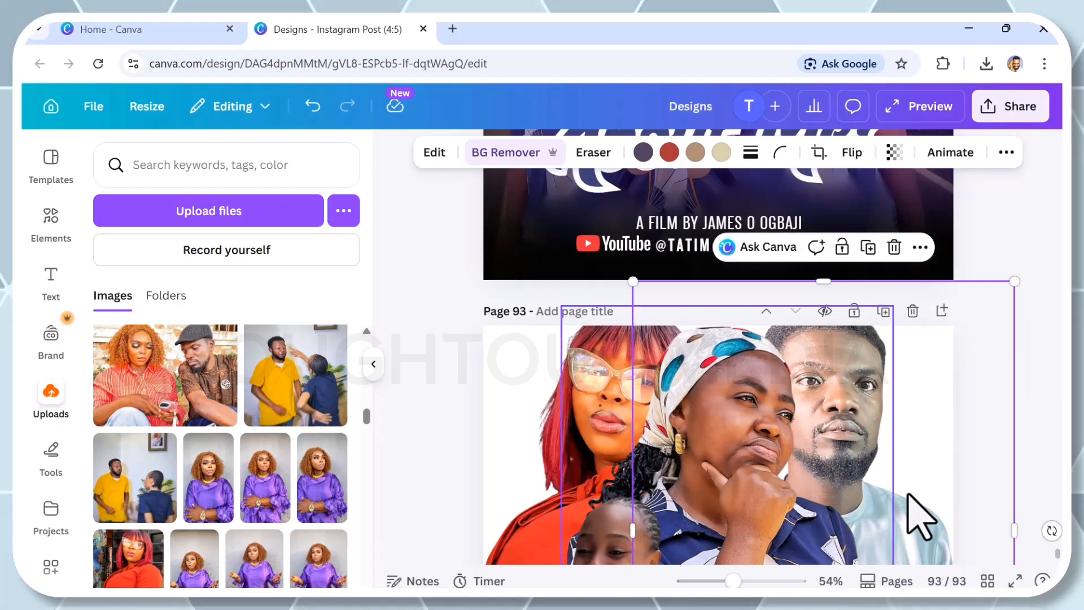
pyautogui.scroll(-4, 983, 491)
pyautogui.scroll(-2, 1011, 407)
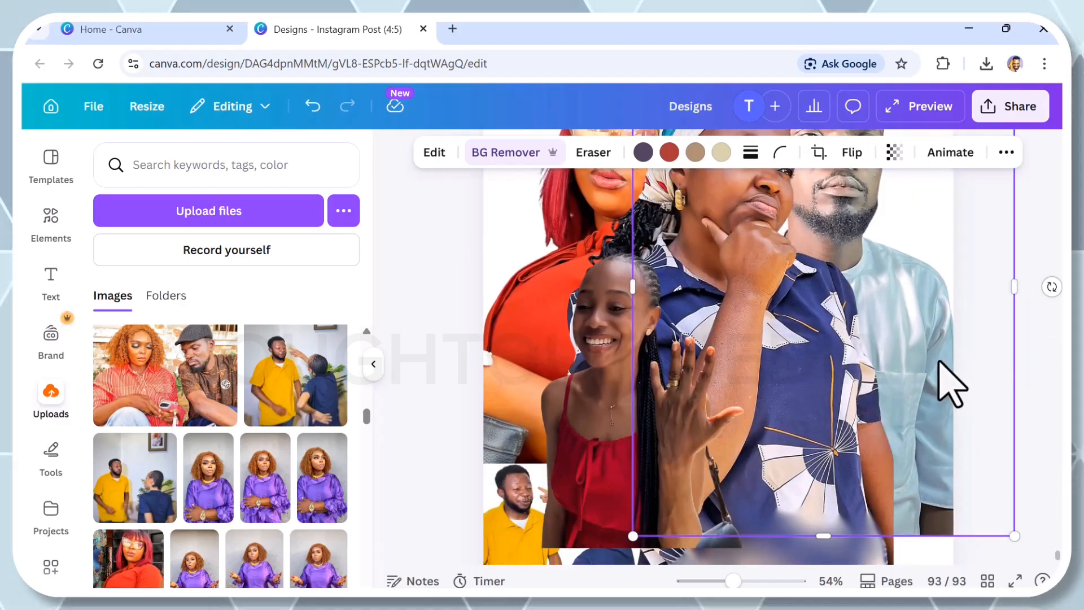
pyautogui.scroll(4, 960, 375)
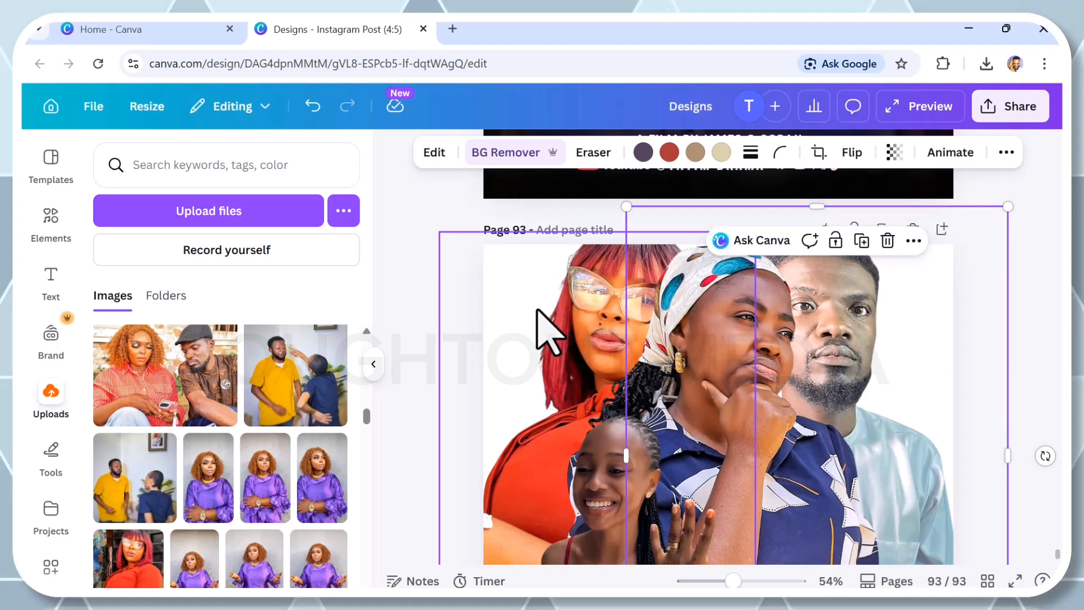
# Fine-tune the red-haired woman, centre woman and man positions with small nudges.
pyautogui.moveTo(537, 309); pyautogui.dragTo(519, 314)
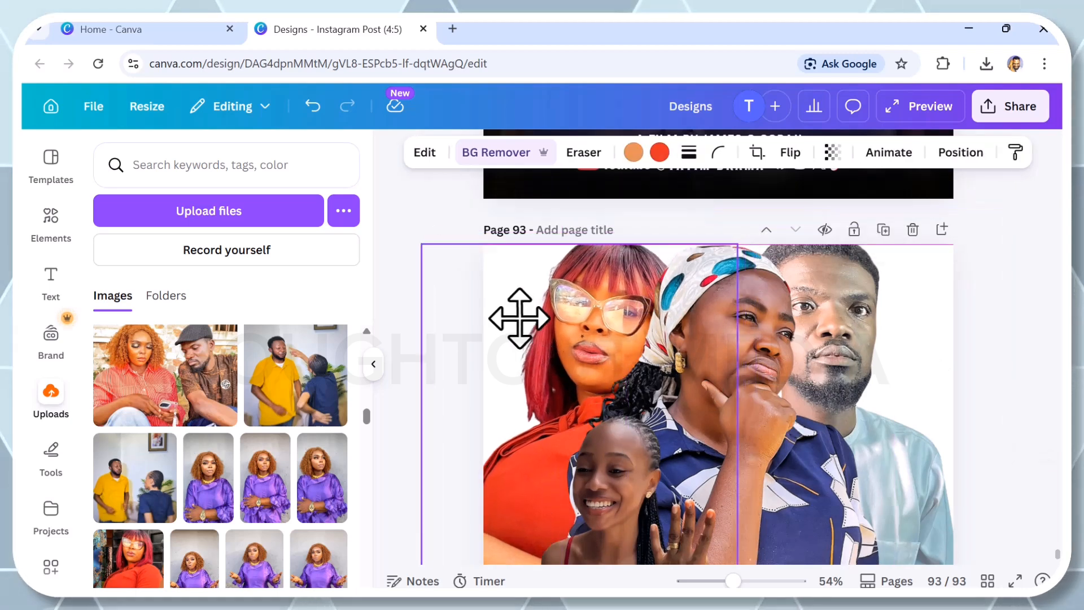
pyautogui.click(1019, 277)
pyautogui.moveTo(775, 319)
pyautogui.mouseDown()
pyautogui.moveTo(748, 307)
pyautogui.moveTo(755, 293)
pyautogui.moveTo(774, 302)
pyautogui.mouseUp()
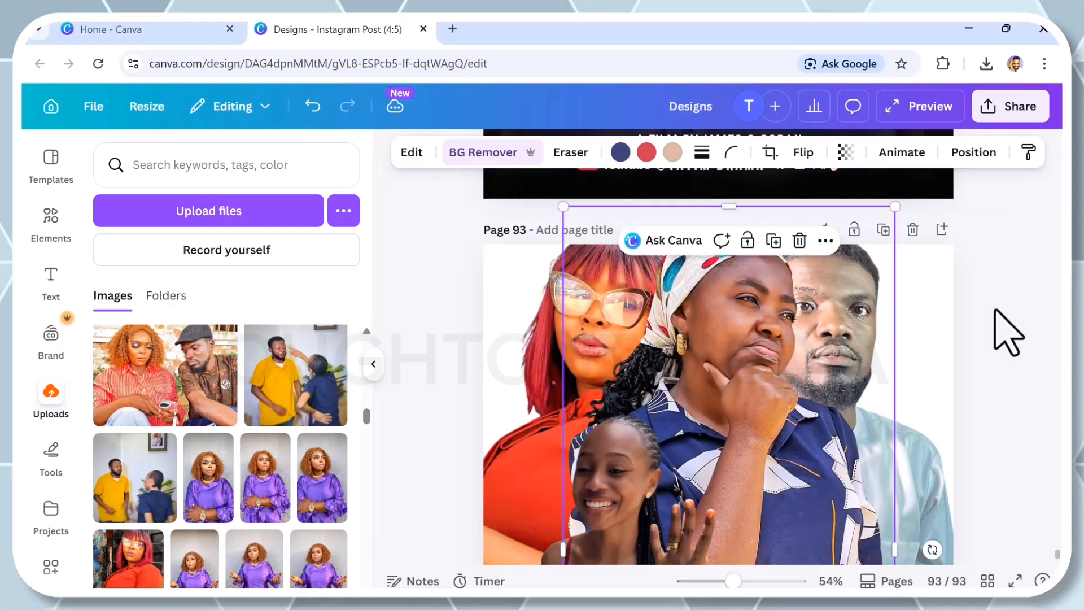
pyautogui.scroll(-2, 1004, 326)
pyautogui.moveTo(940, 395); pyautogui.dragTo(942, 401)
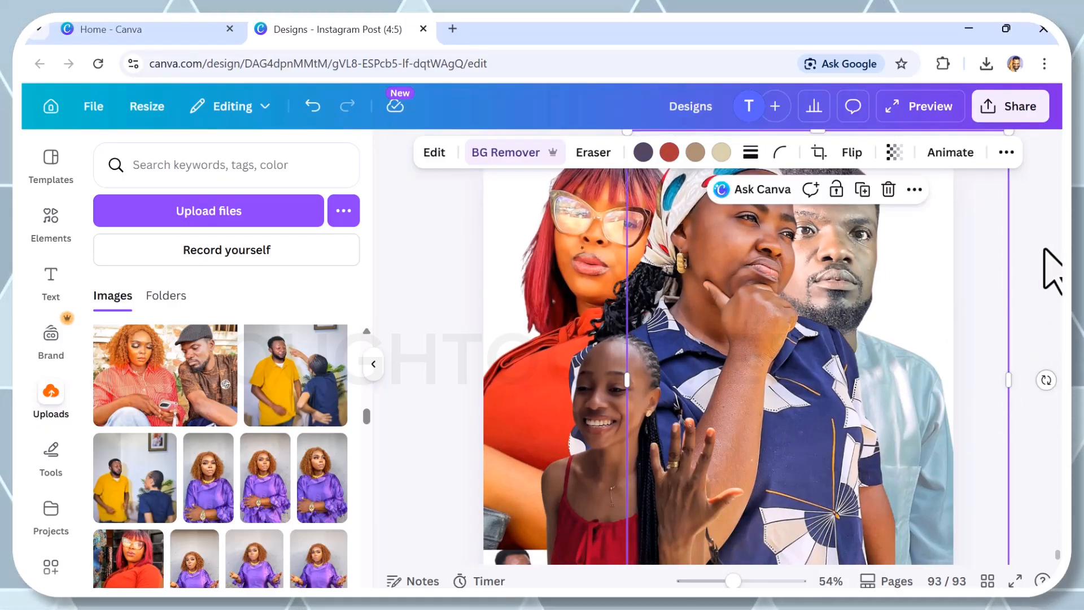
pyautogui.click(970, 325)
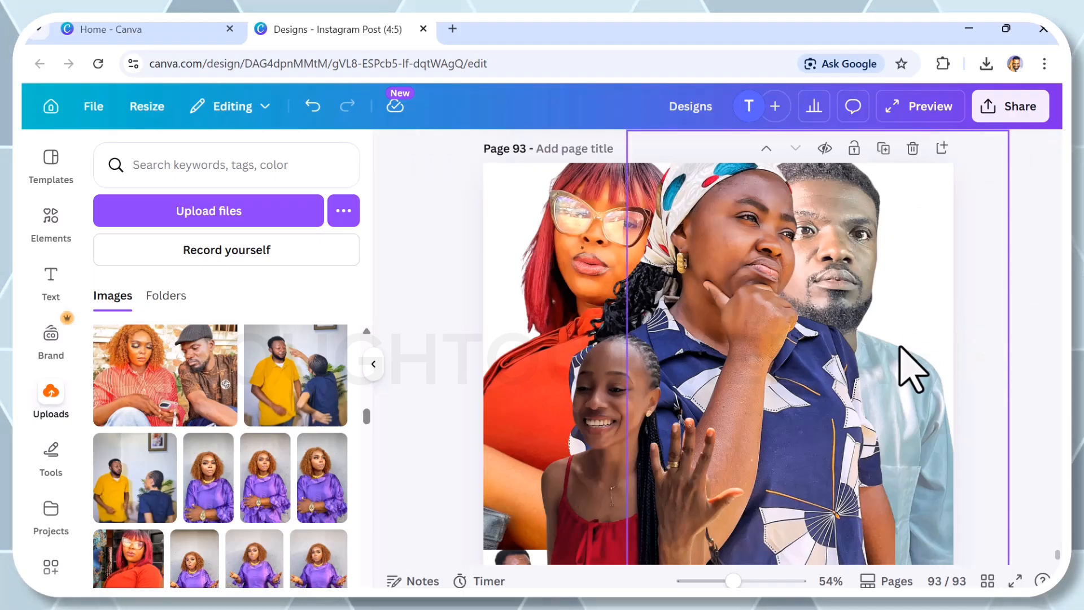
pyautogui.scroll(2, 892, 350)
pyautogui.scroll(-5, 797, 359)
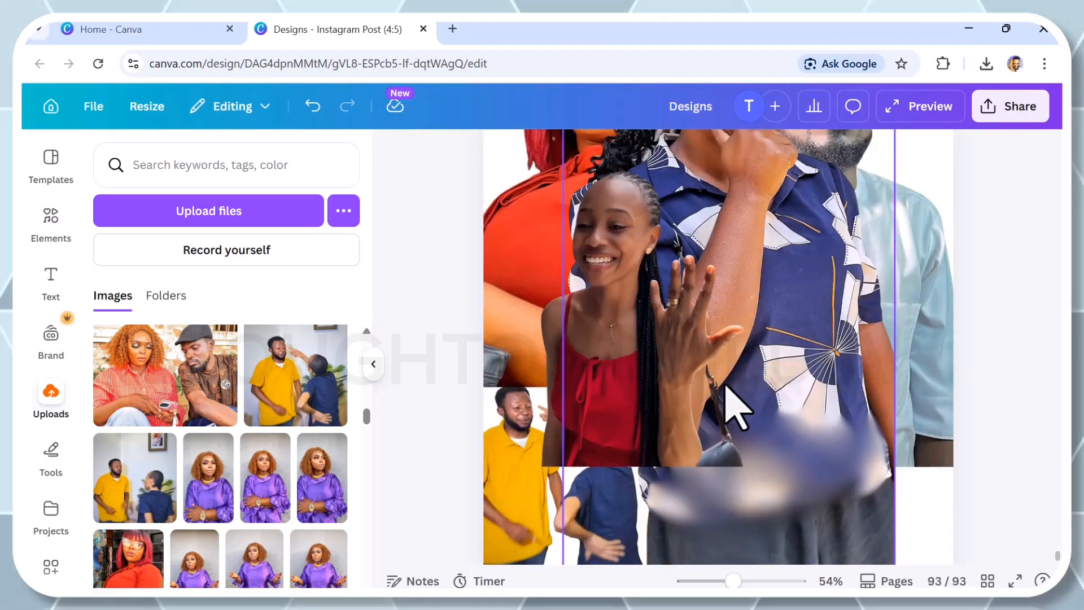
# Place the smiling girl mid-right and shift the yellow-shirt man's photo up and right.
pyautogui.moveTo(668, 363); pyautogui.dragTo(915, 367)
pyautogui.scroll(4, 943, 387)
pyautogui.scroll(-5, 931, 431)
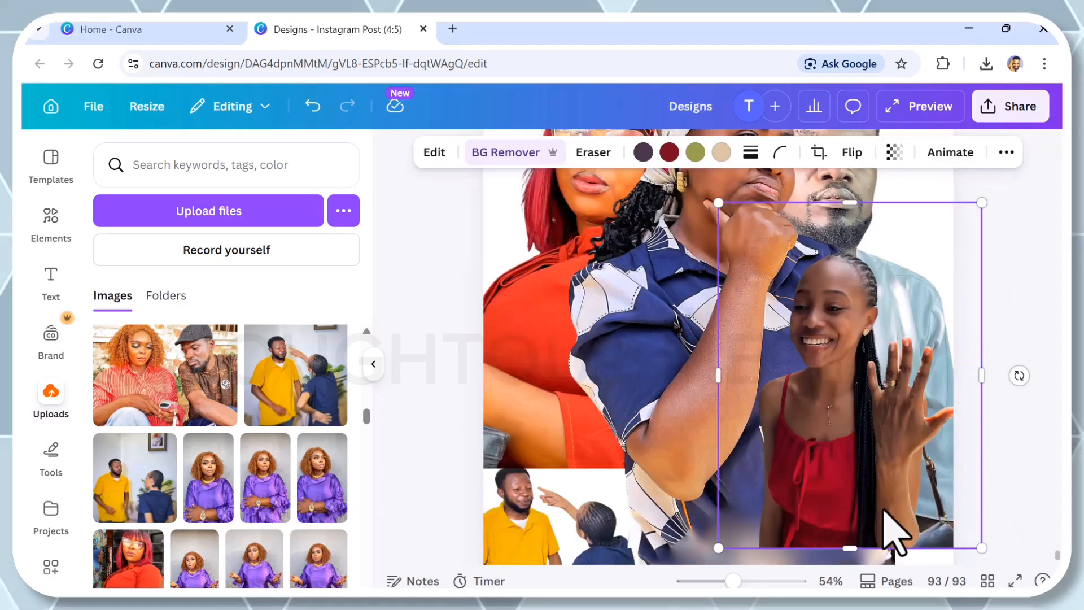
pyautogui.moveTo(841, 435); pyautogui.dragTo(800, 484)
pyautogui.moveTo(695, 405); pyautogui.dragTo(855, 394)
pyautogui.hotkey('ctrl', 'z')
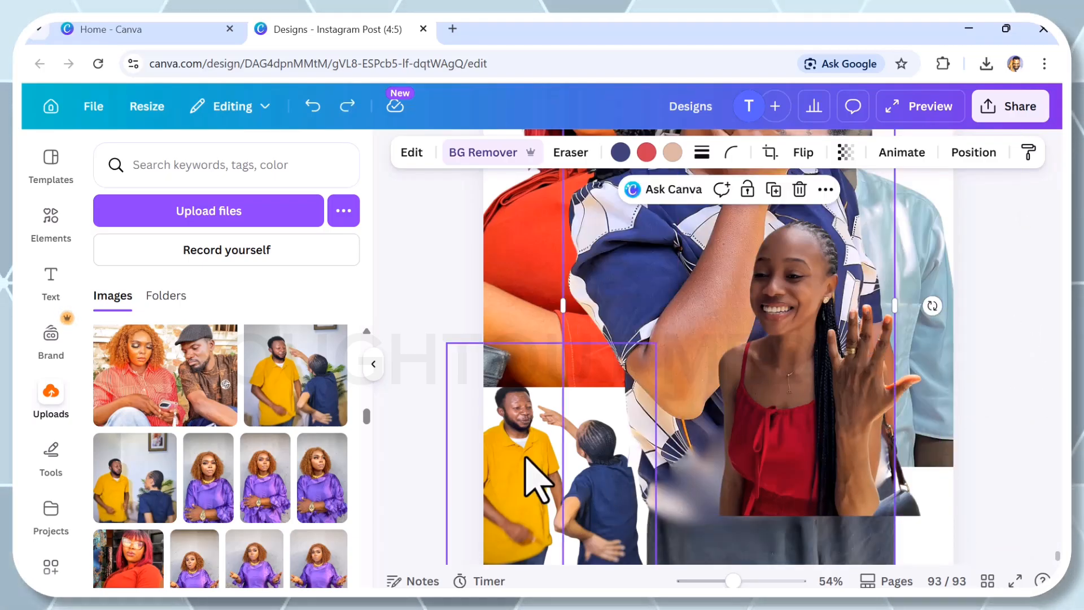
pyautogui.click(534, 477)
pyautogui.moveTo(537, 491); pyautogui.dragTo(619, 412)
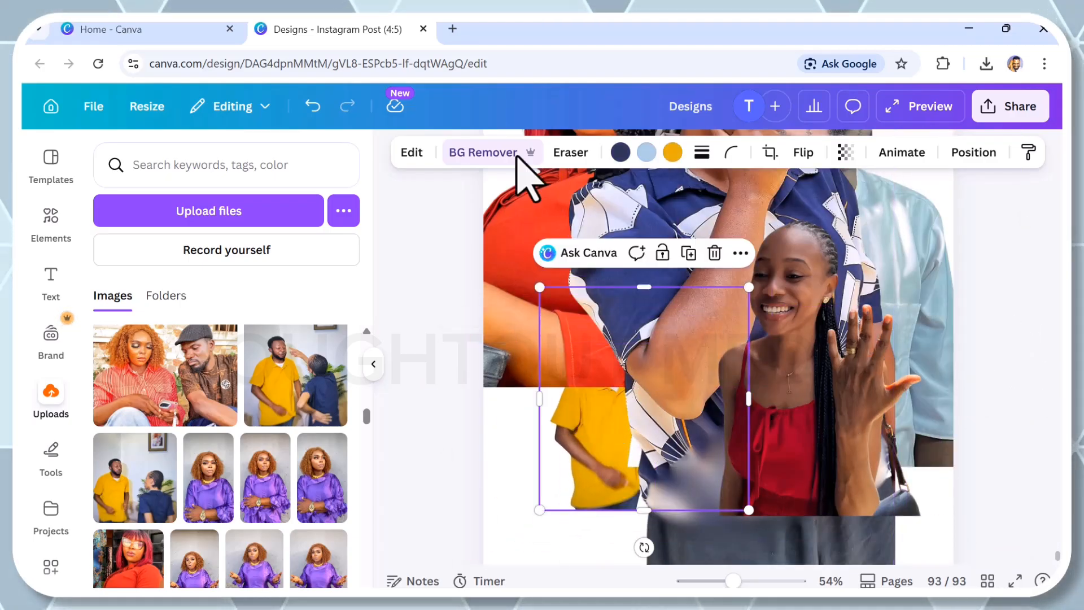
# Bring the yellow-shirt man's photo to the front and move it up.
pyautogui.click(937, 163)
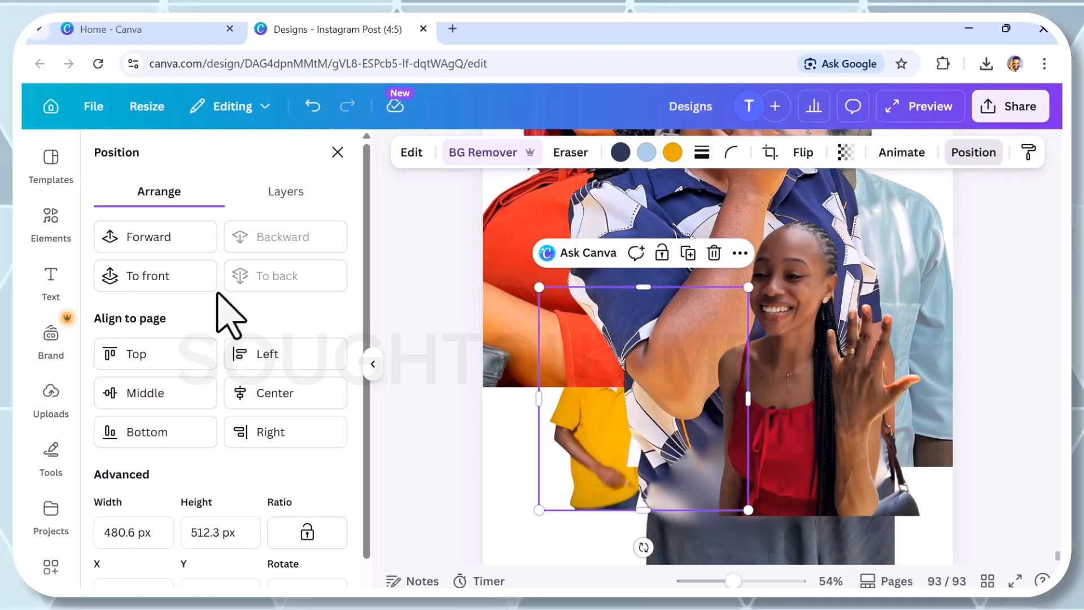
pyautogui.click(151, 275)
pyautogui.moveTo(624, 464); pyautogui.dragTo(627, 360)
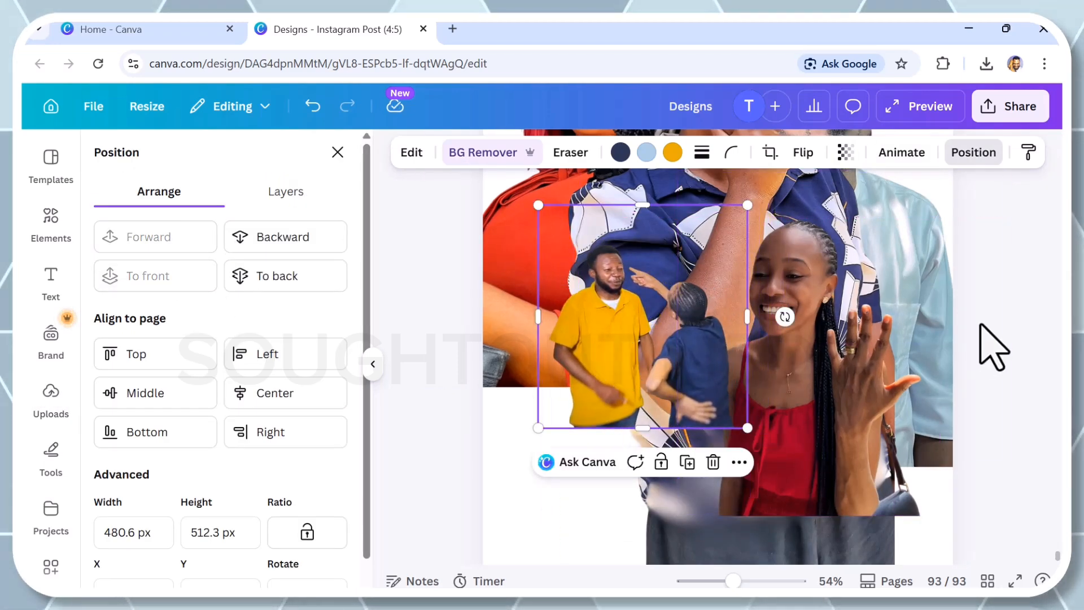
pyautogui.scroll(3, 988, 347)
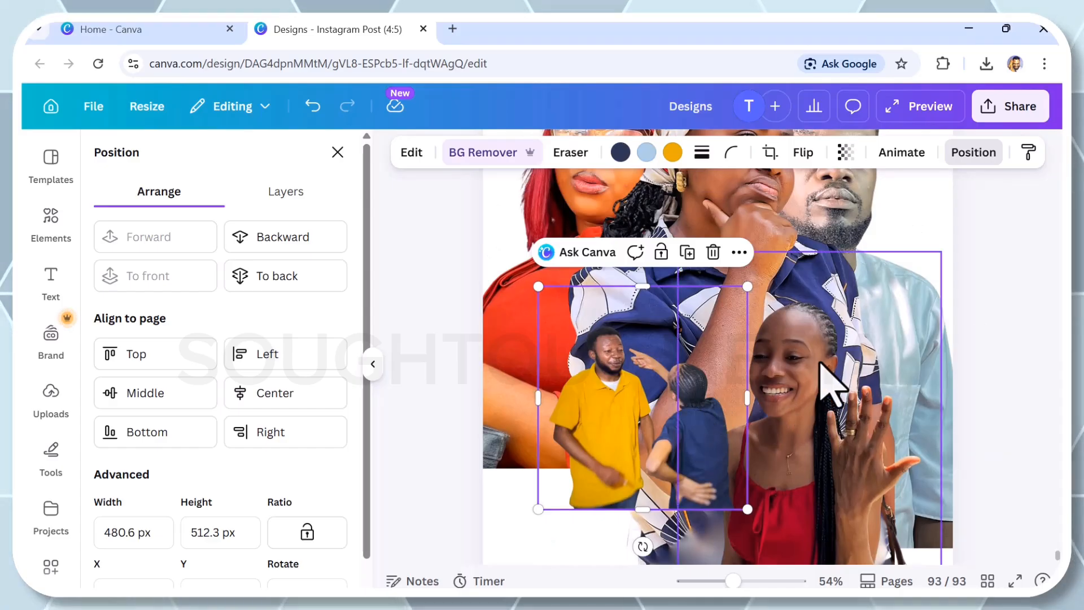
# Bring the woman-in-red photo to the front and shift it left.
pyautogui.click(848, 437)
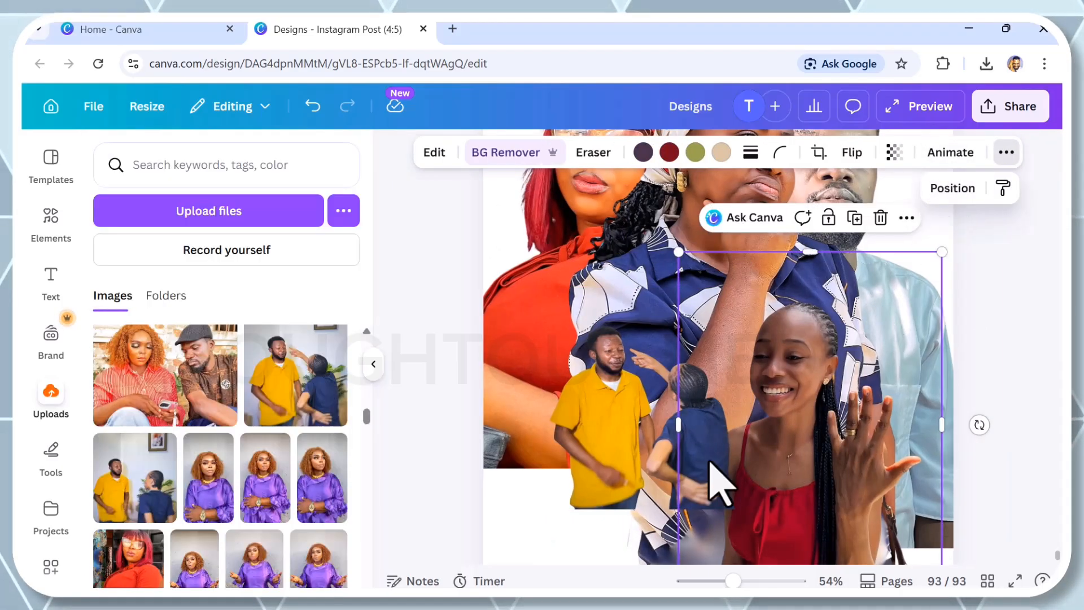
pyautogui.click(965, 189)
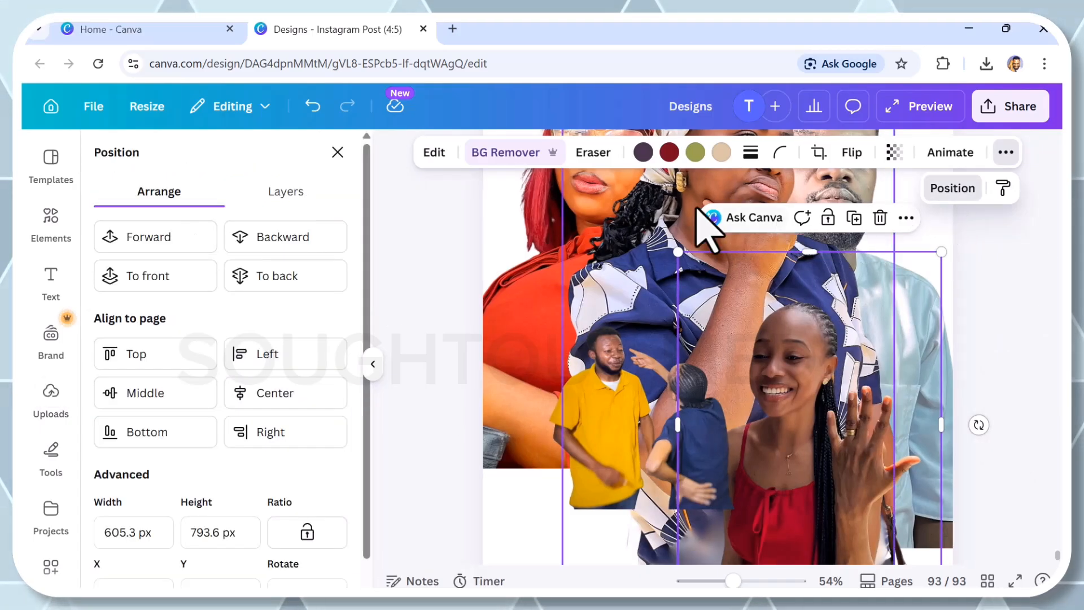
pyautogui.click(291, 249)
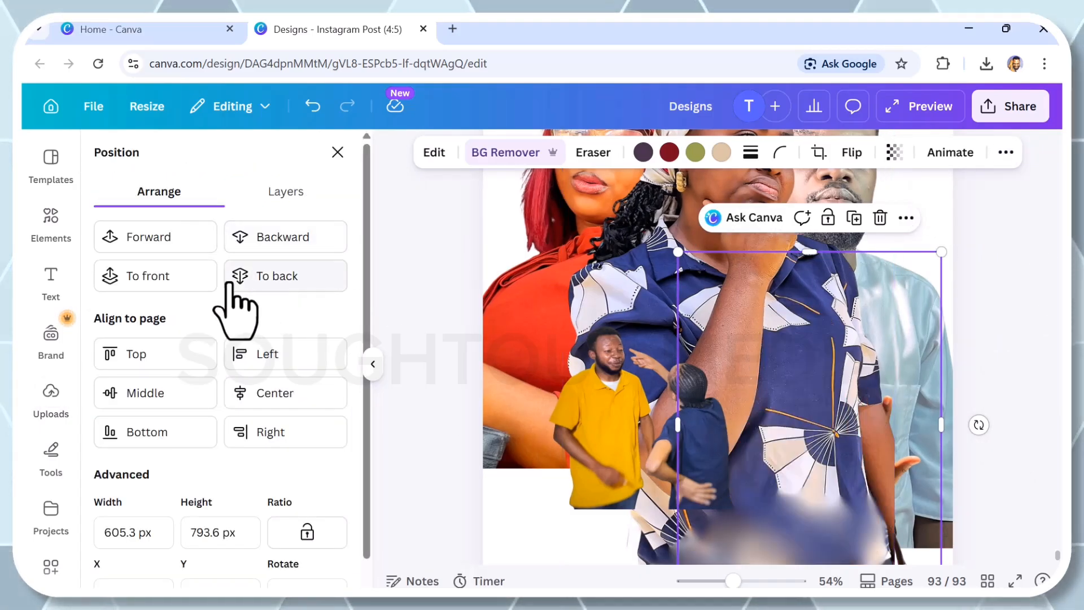
pyautogui.click(196, 284)
pyautogui.moveTo(832, 503); pyautogui.dragTo(799, 477)
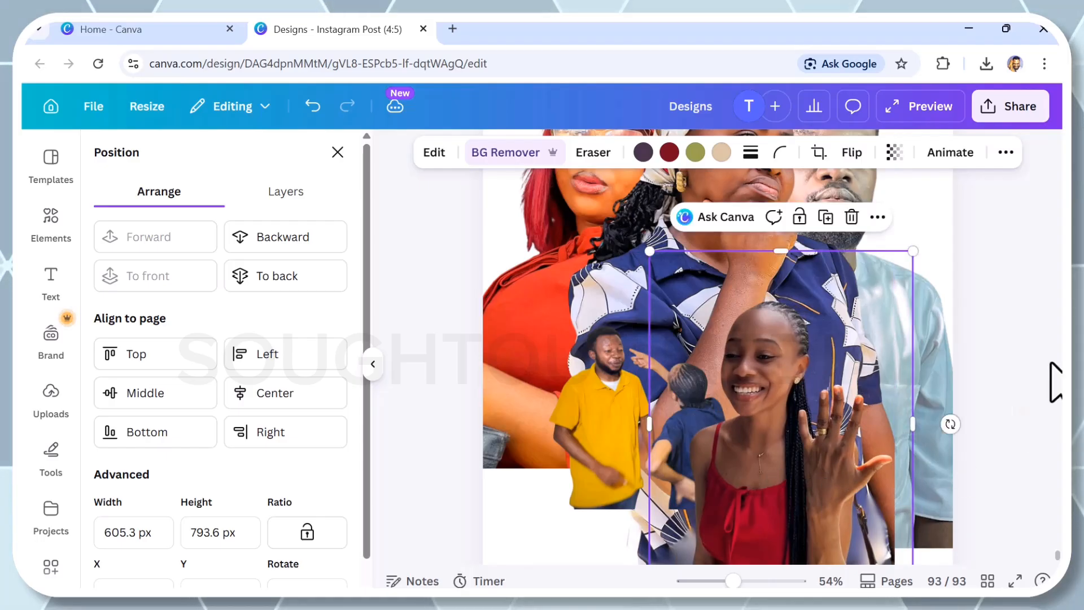
pyautogui.scroll(3, 1056, 382)
pyautogui.scroll(-3, 1057, 382)
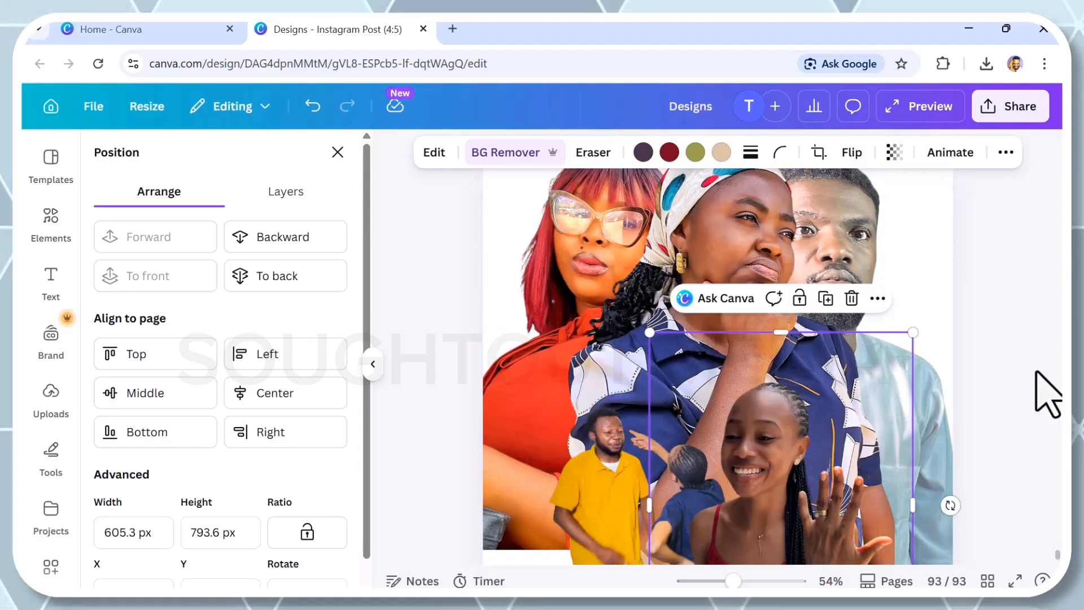
pyautogui.scroll(2, 641, 399)
# Nudge the man-in-blue cutout up and to the right.
pyautogui.click(513, 448)
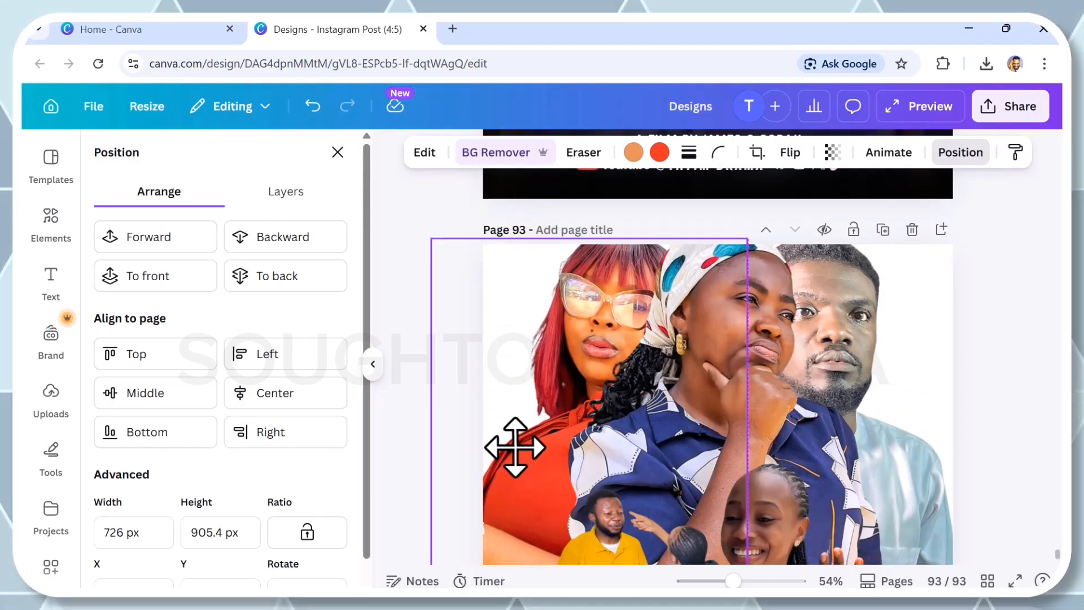
pyautogui.scroll(-2, 954, 418)
pyautogui.moveTo(930, 397)
pyautogui.mouseDown()
pyautogui.moveTo(960, 395)
pyautogui.moveTo(946, 389)
pyautogui.mouseUp()
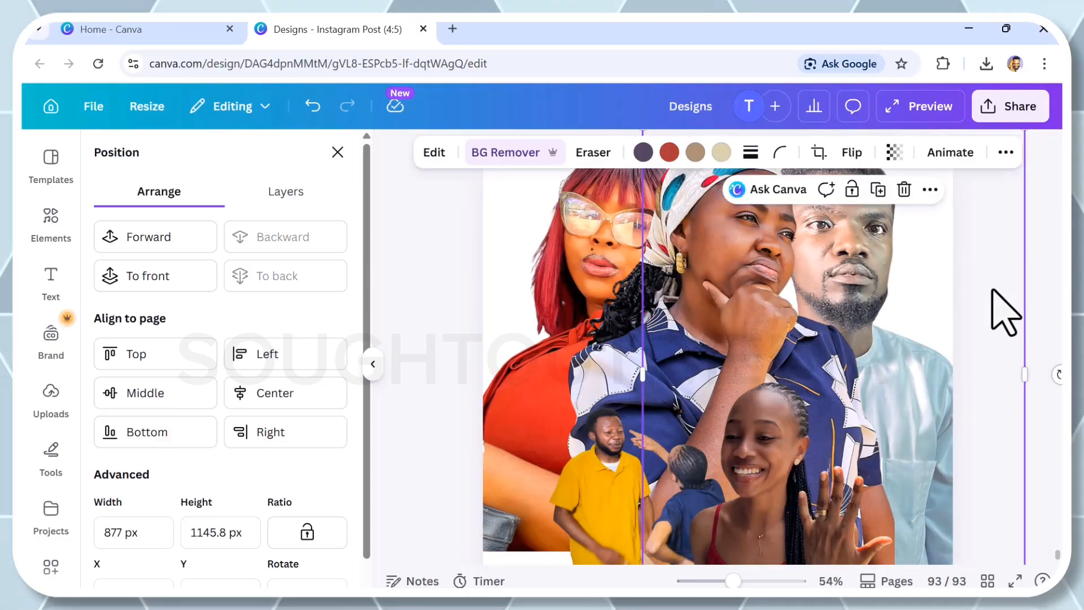
pyautogui.moveTo(743, 294); pyautogui.dragTo(762, 280)
pyautogui.click(966, 282)
# Crop the bottom of the smiling girl cutout.
pyautogui.click(1013, 280)
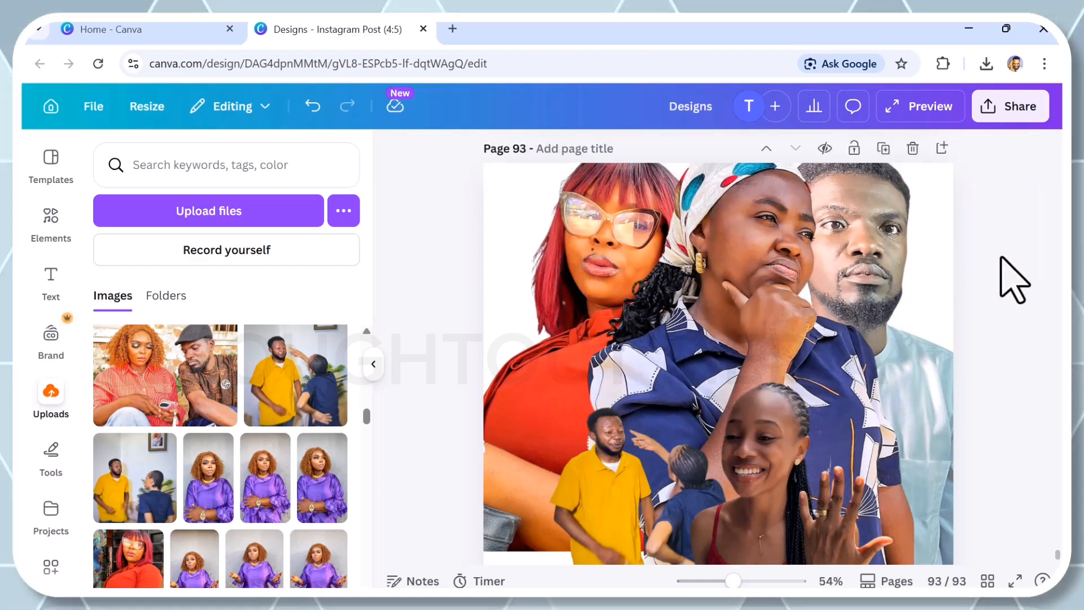
pyautogui.scroll(-5, 1011, 274)
pyautogui.click(815, 484)
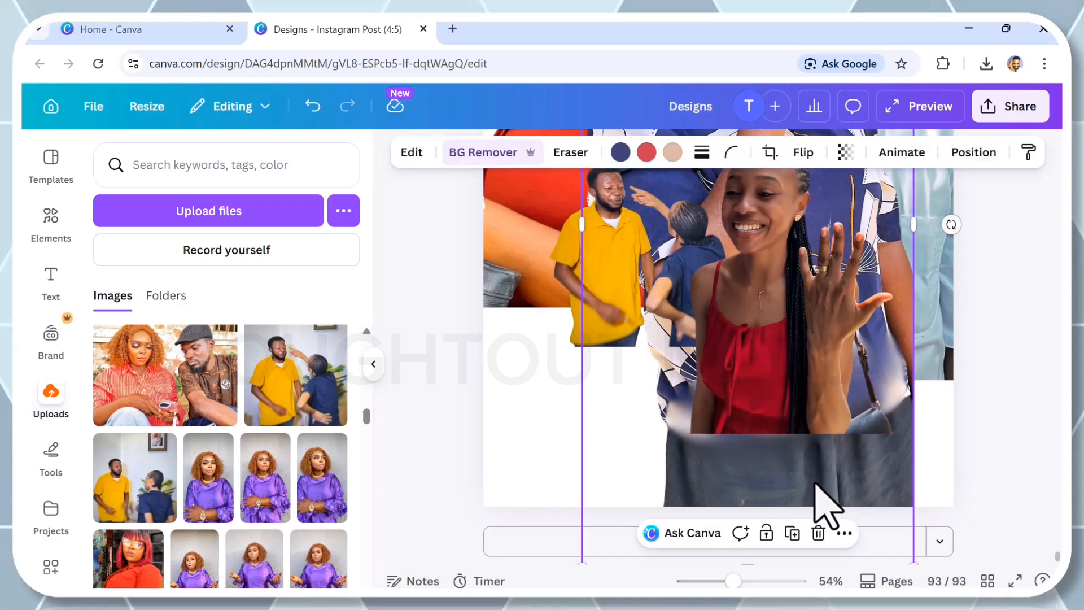
pyautogui.scroll(-1, 781, 508)
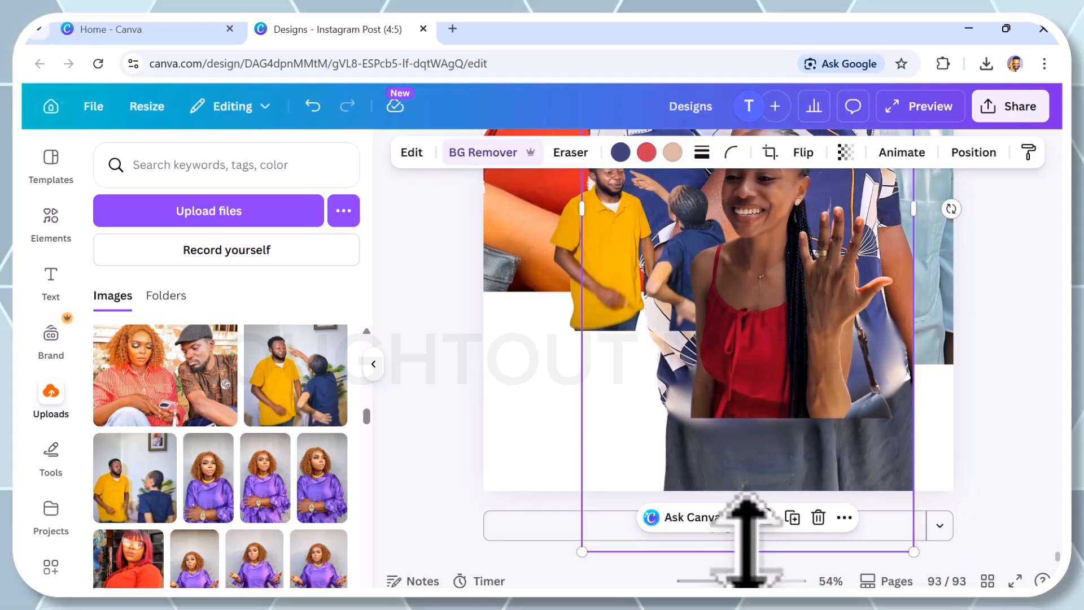
pyautogui.moveTo(747, 543); pyautogui.dragTo(791, 277)
pyautogui.scroll(4, 897, 327)
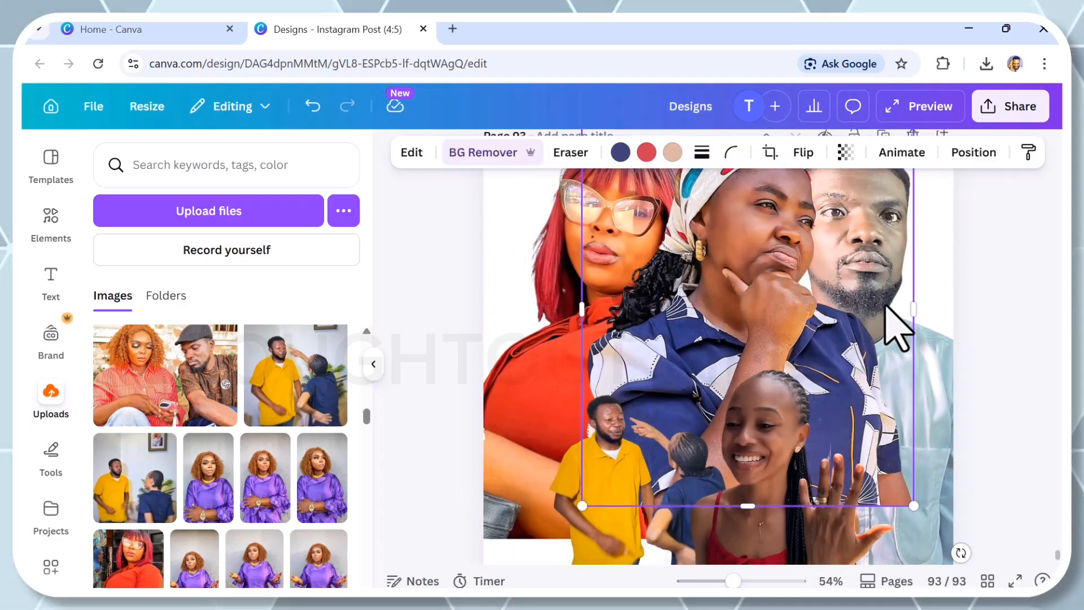
pyautogui.keyDown('ctrl'); pyautogui.scroll(-4, 743, 550); pyautogui.keyUp('ctrl')
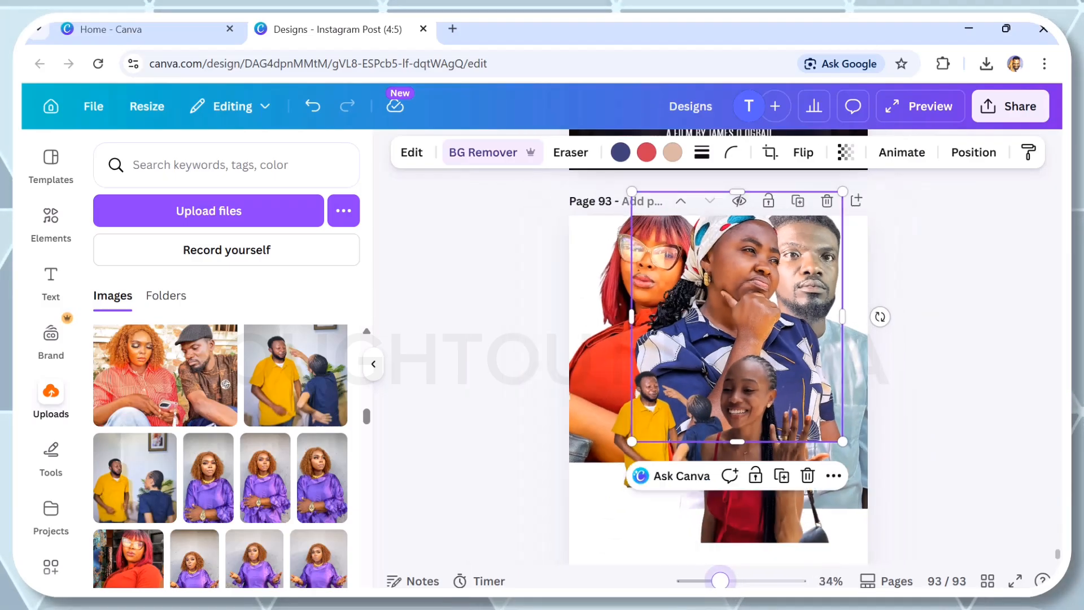
pyautogui.keyDown('ctrl'); pyautogui.scroll(-1, 743, 549); pyautogui.keyUp('ctrl')
pyautogui.click(980, 332)
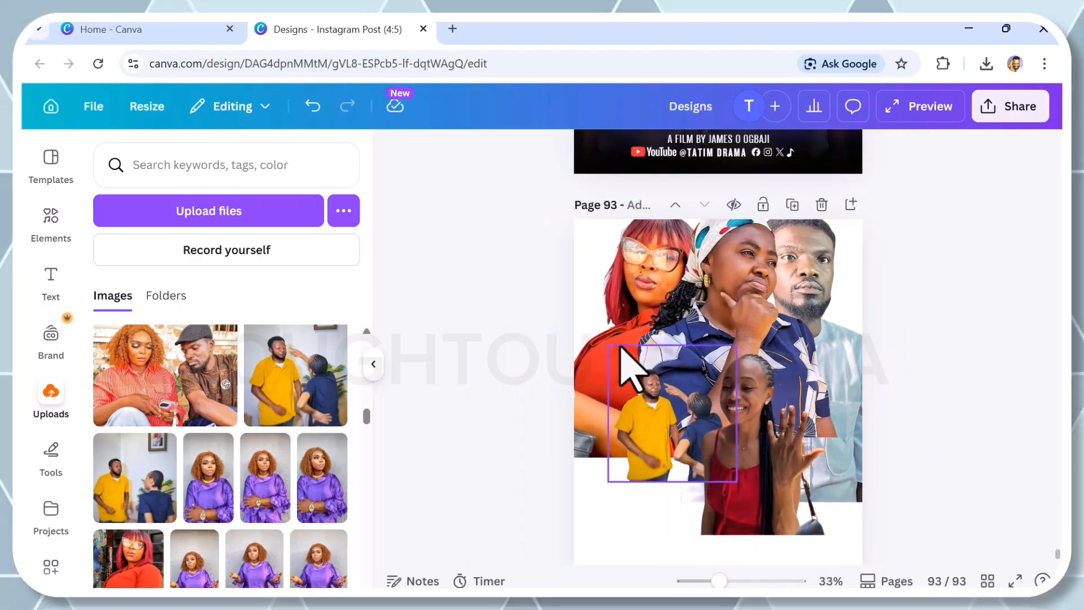
# Move the girl to the left side and the yellow-shirt man and child to lower right.
pyautogui.moveTo(594, 339); pyautogui.dragTo(576, 337)
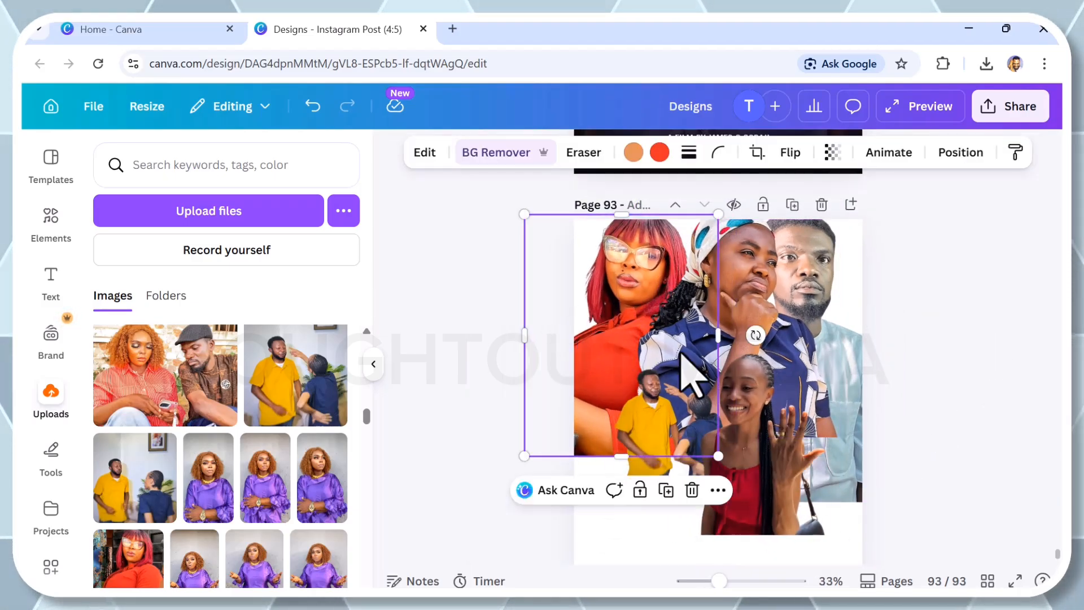
pyautogui.click(934, 282)
pyautogui.moveTo(767, 269)
pyautogui.mouseDown()
pyautogui.moveTo(743, 273)
pyautogui.moveTo(757, 271)
pyautogui.mouseUp()
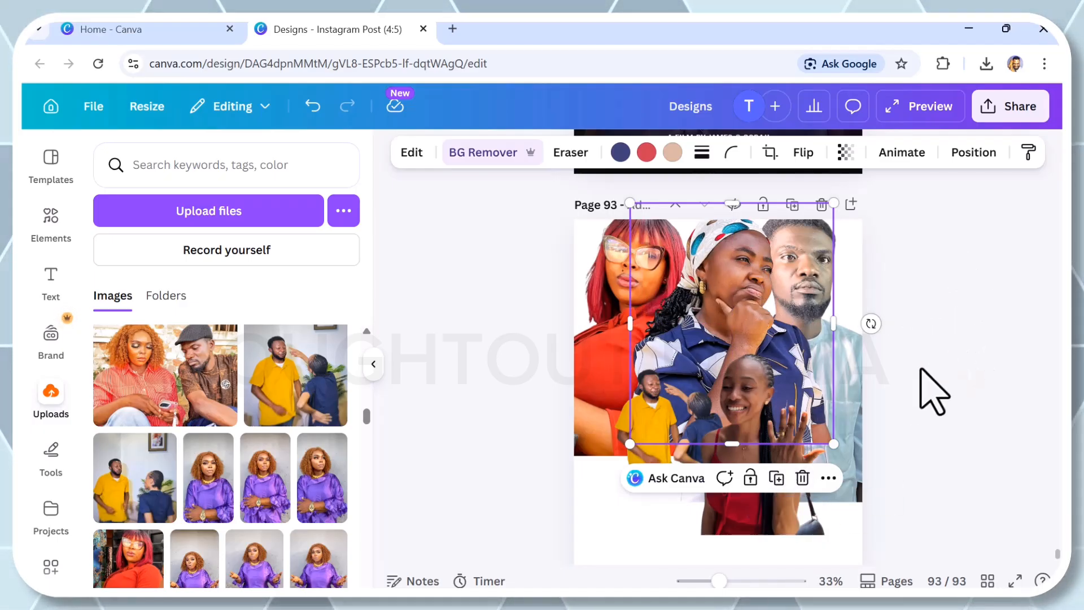
pyautogui.moveTo(740, 537); pyautogui.dragTo(683, 436)
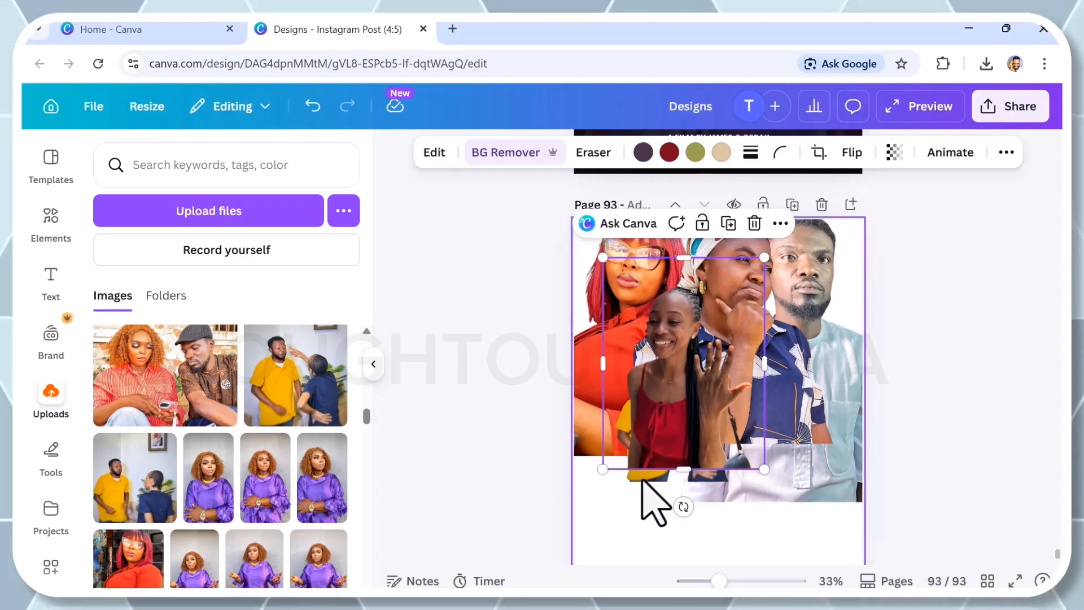
pyautogui.moveTo(670, 483); pyautogui.dragTo(747, 467)
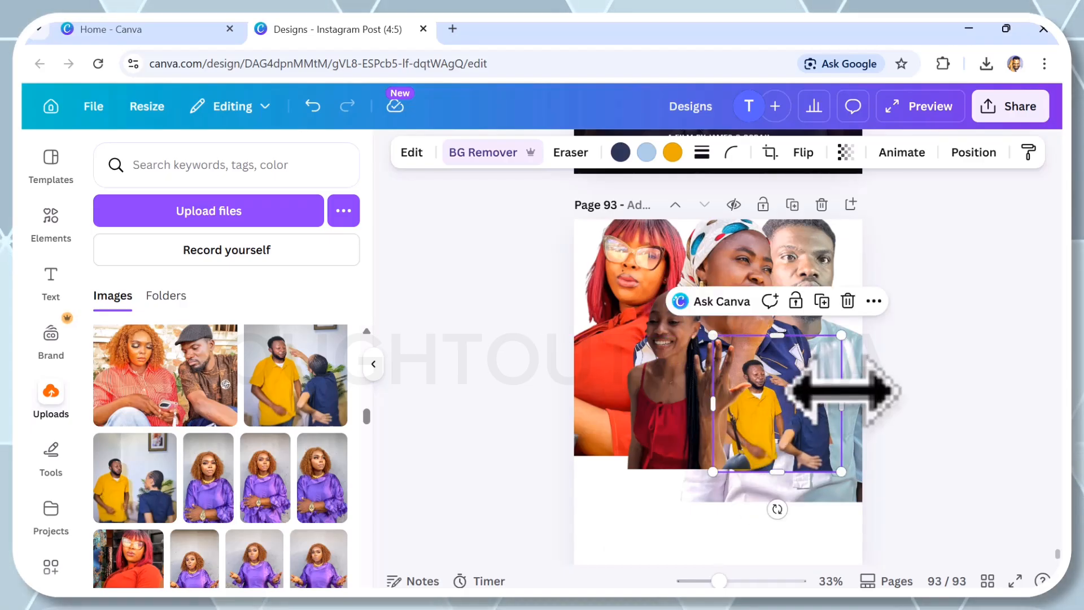
# Trim the bottom of the man-in-white cutout to 928 px.
pyautogui.click(932, 339)
pyautogui.click(881, 393)
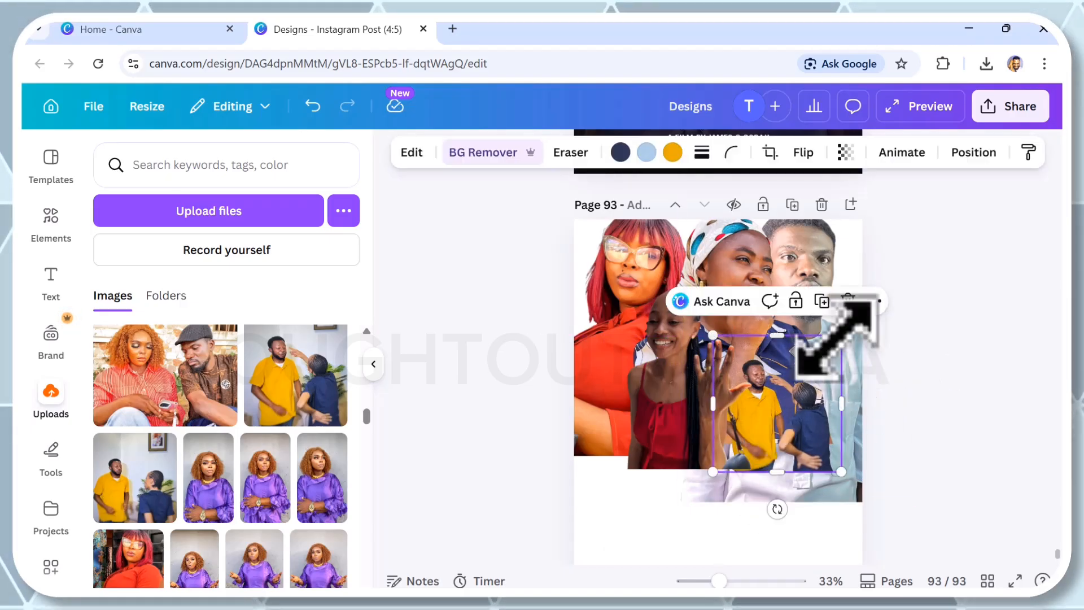
pyautogui.click(920, 358)
pyautogui.click(873, 395)
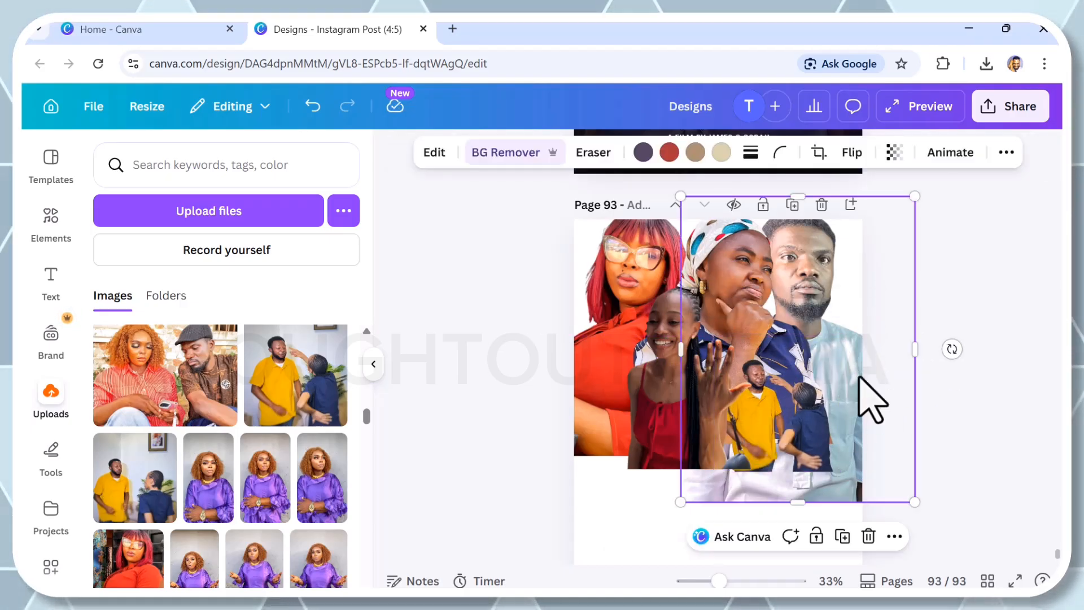
pyautogui.moveTo(805, 501); pyautogui.dragTo(812, 447)
pyautogui.click(1025, 375)
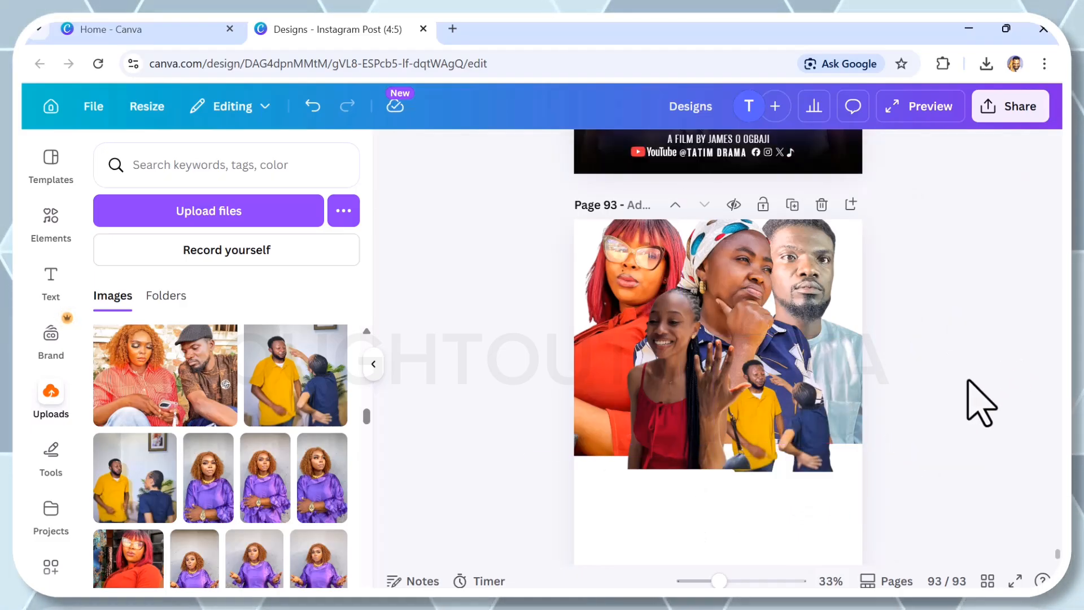
# Shrink the woman-in-red cutout and shift the girl and yellow-shirt cutouts left.
pyautogui.click(638, 265)
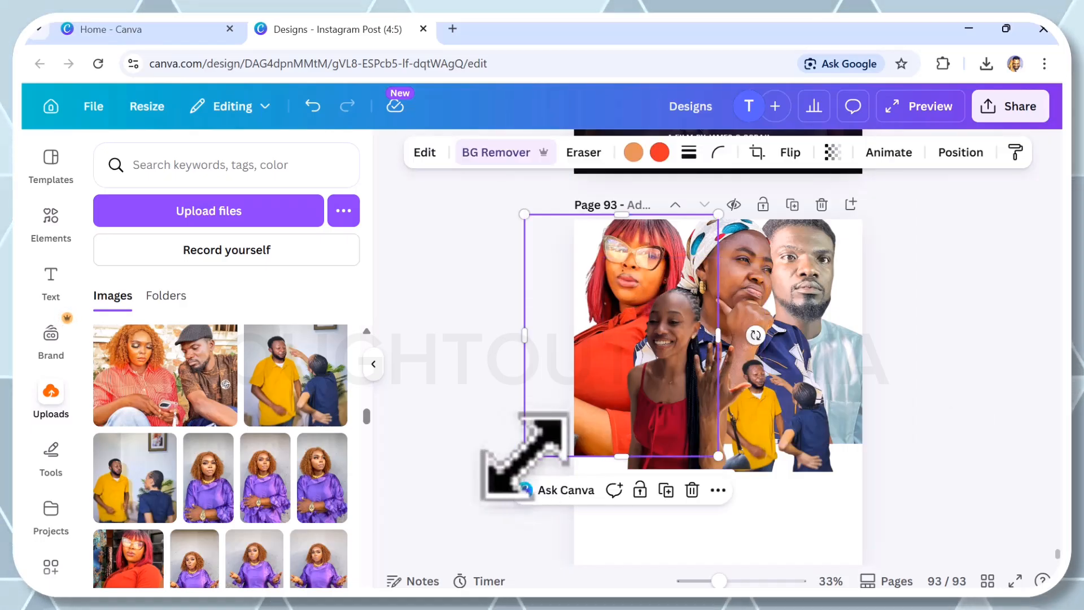
pyautogui.moveTo(525, 456); pyautogui.dragTo(573, 455)
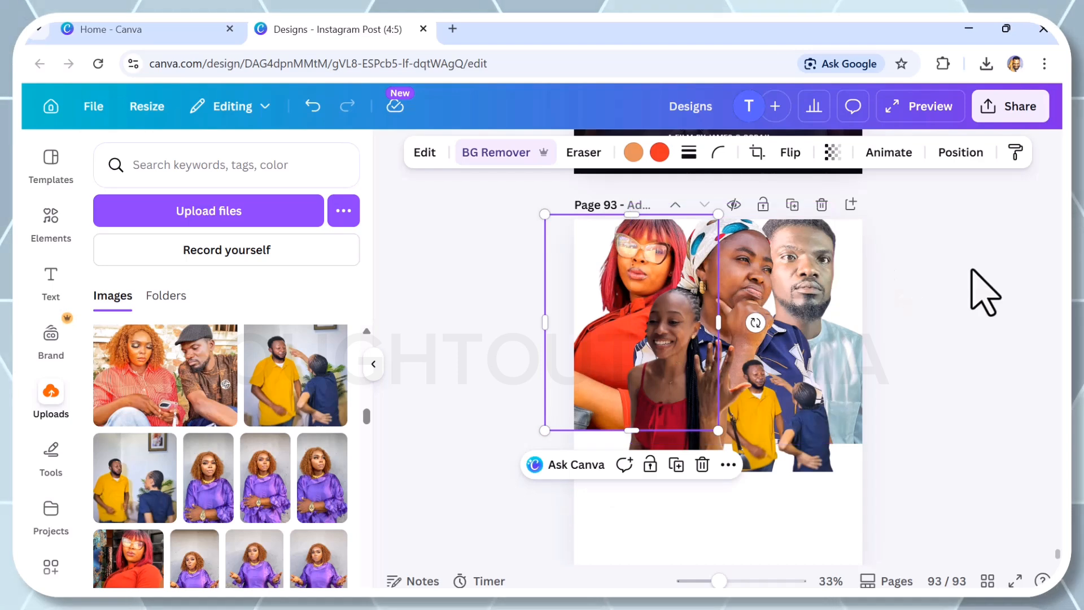
pyautogui.click(677, 406)
pyautogui.moveTo(677, 407); pyautogui.dragTo(666, 405)
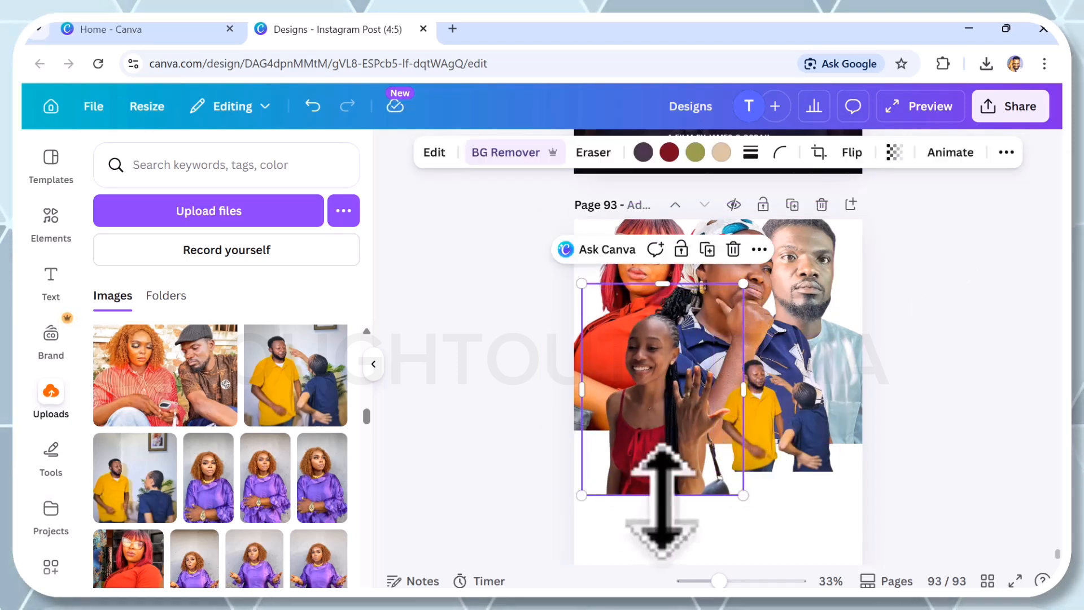
pyautogui.moveTo(786, 440); pyautogui.dragTo(762, 444)
pyautogui.click(914, 415)
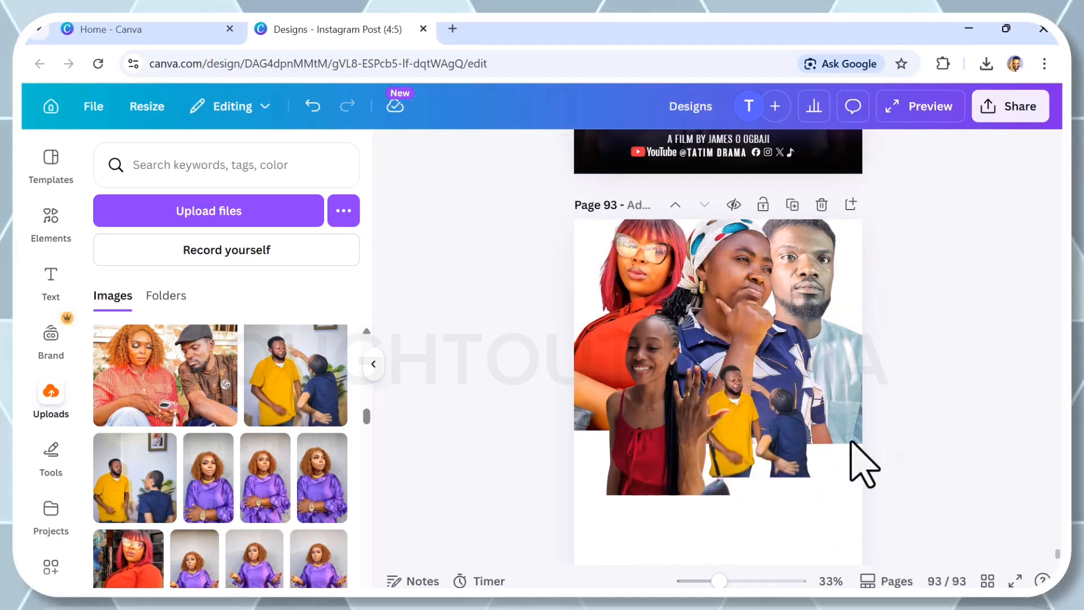
# Crop the red-top girl, yellow-shirt and navy-shirt cutouts' bottoms to one flat edge.
pyautogui.click(681, 461)
pyautogui.moveTo(663, 491); pyautogui.dragTo(666, 431)
pyautogui.click(785, 470)
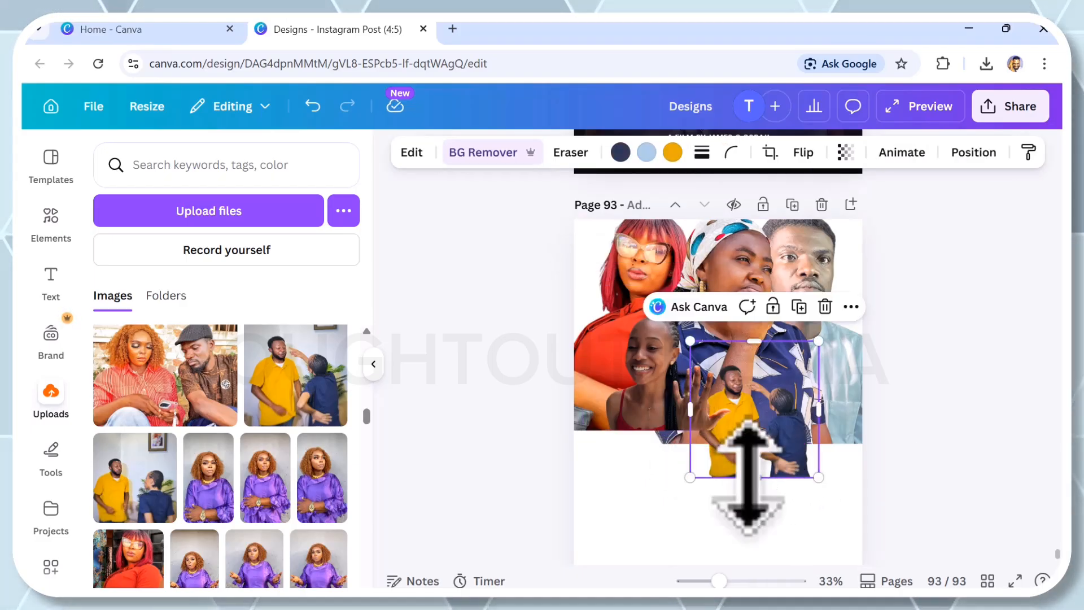
pyautogui.moveTo(752, 478); pyautogui.dragTo(764, 440)
pyautogui.click(854, 402)
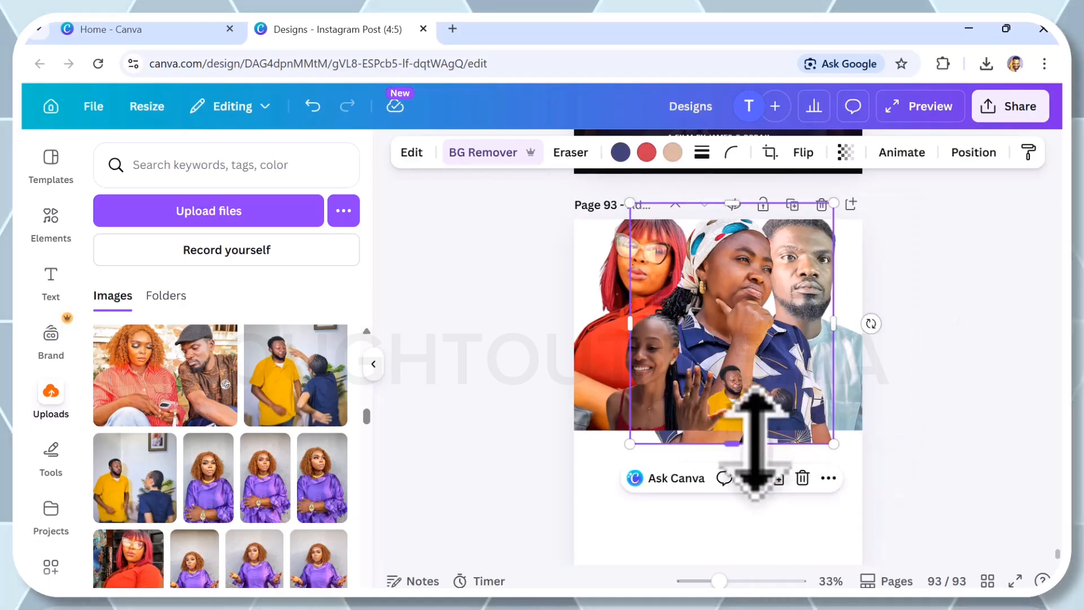
pyautogui.moveTo(749, 429); pyautogui.dragTo(748, 431)
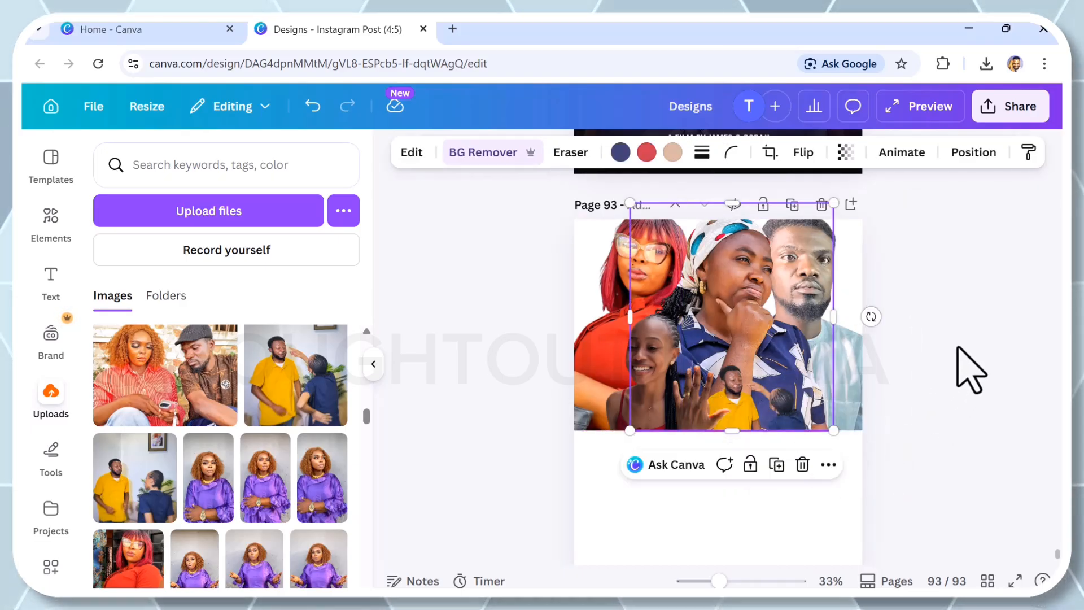
pyautogui.click(960, 330)
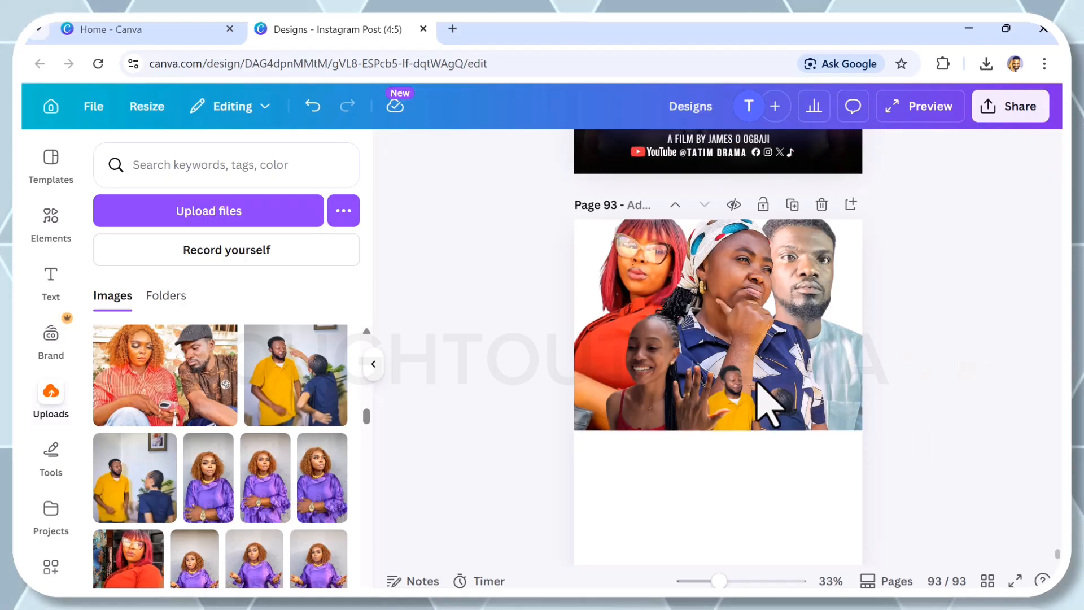
pyautogui.click(727, 511)
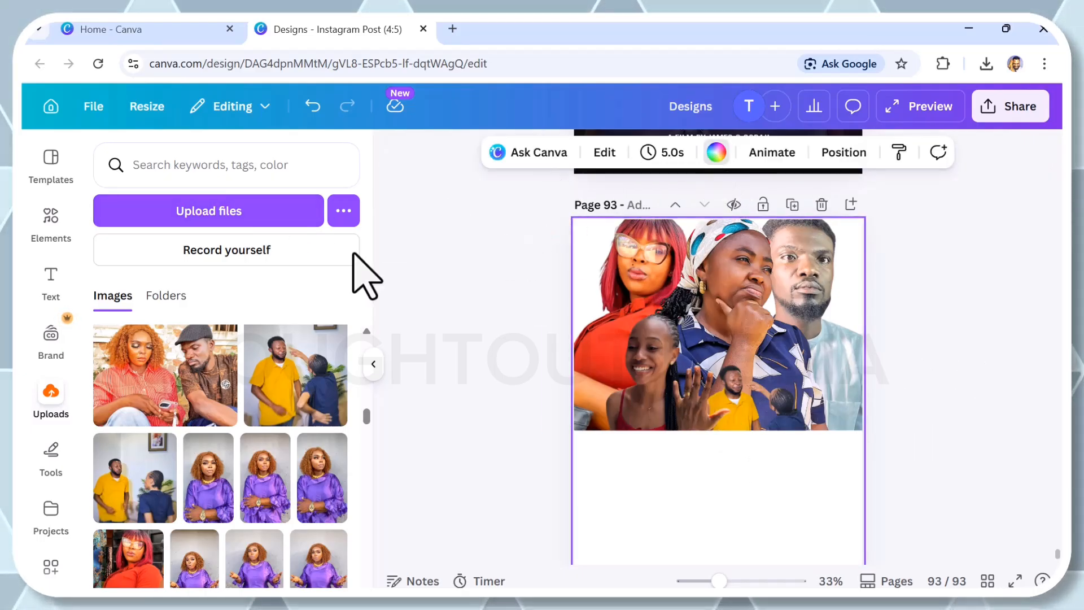
# Make page 93's background black.
pyautogui.click(331, 271)
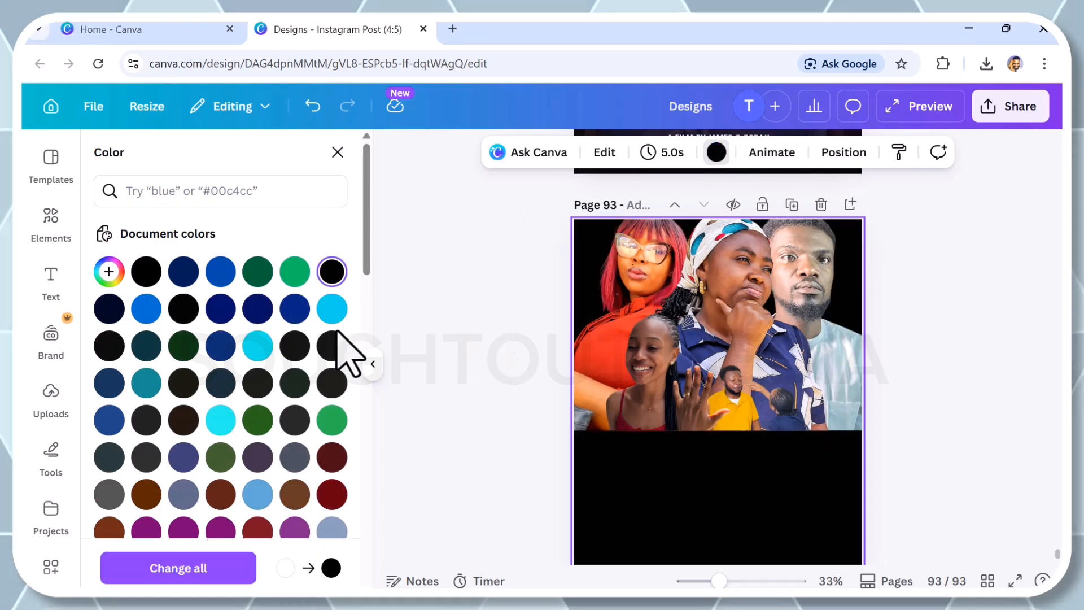
pyautogui.click(1011, 351)
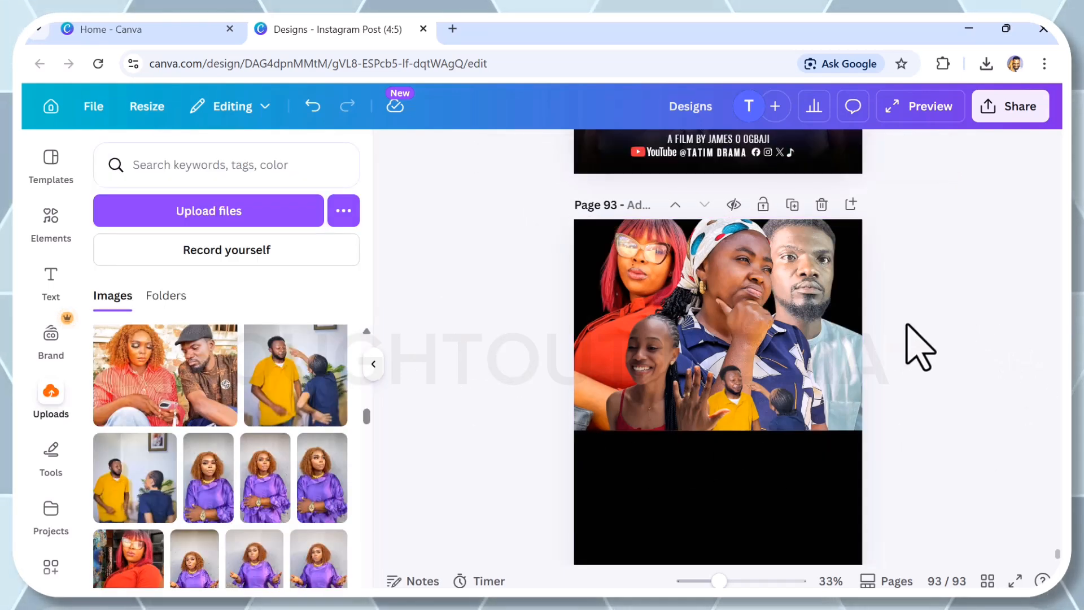
pyautogui.scroll(5, 1004, 303)
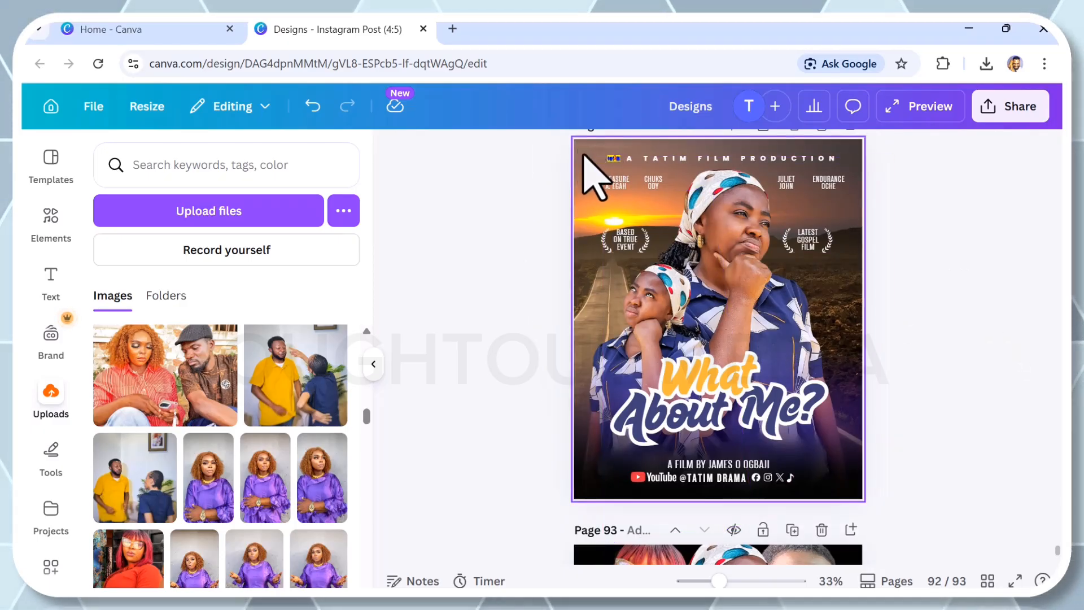
pyautogui.scroll(-5, 963, 315)
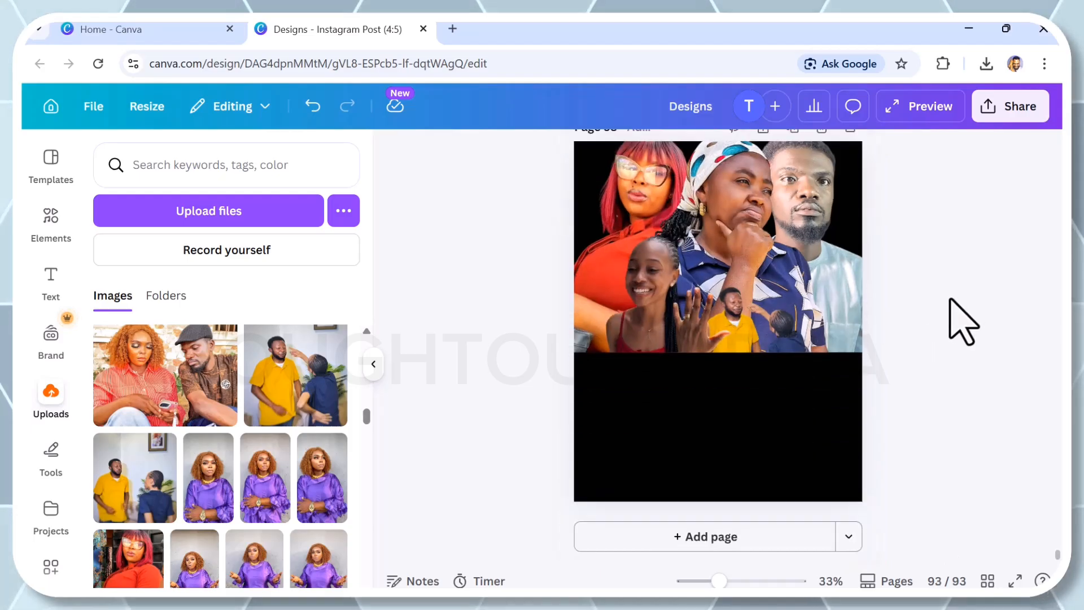
# Undo the enlargement of the large woman cutout and compare pages 92 and 93.
pyautogui.click(737, 438)
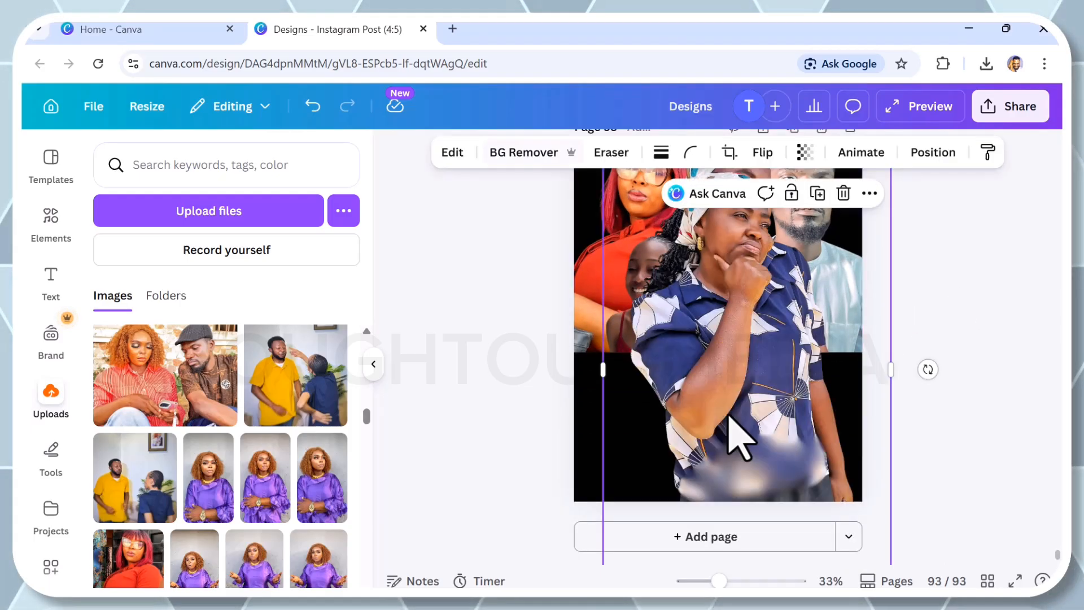
pyautogui.hotkey('ctrl', 'z')
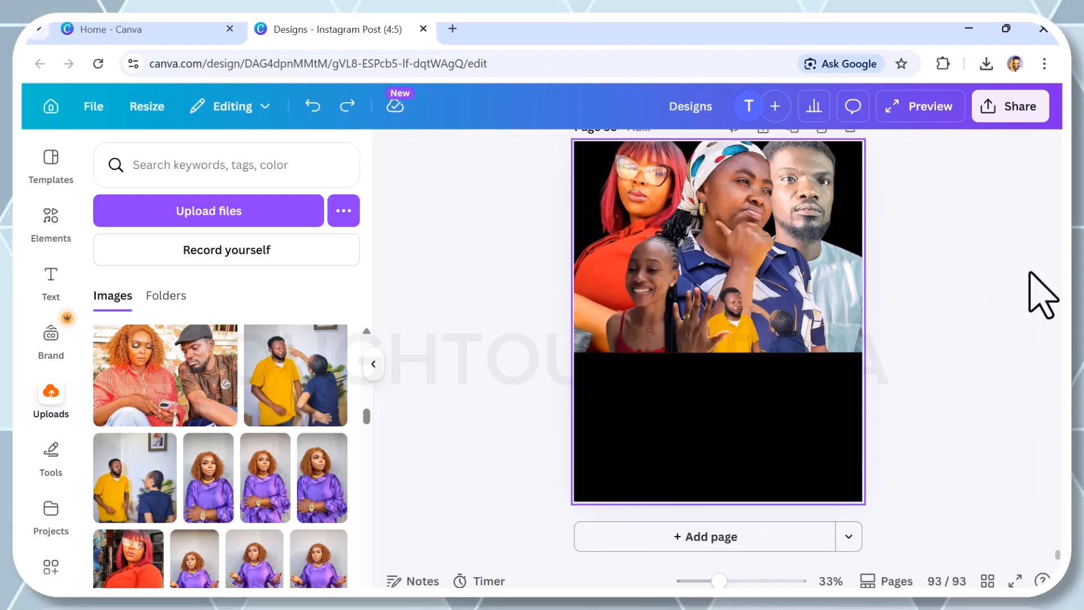
pyautogui.scroll(3, 1041, 292)
pyautogui.scroll(4, 872, 276)
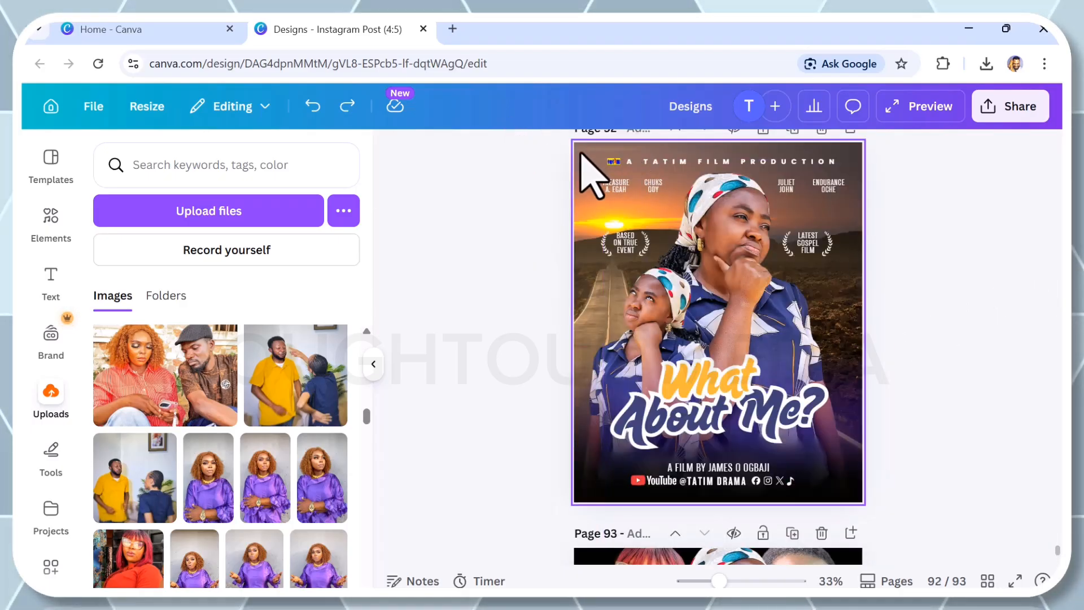
pyautogui.scroll(-5, 903, 345)
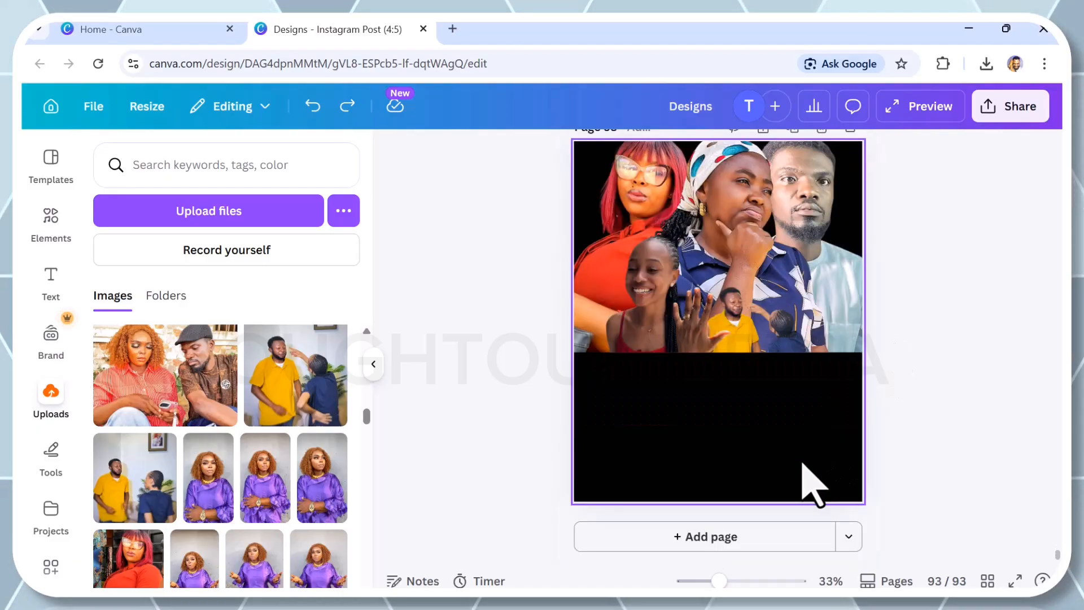
# Remove the stray pasted woman image and copy page 92's sunset road photo onto page 93.
pyautogui.hotkey('ctrl', 'v')
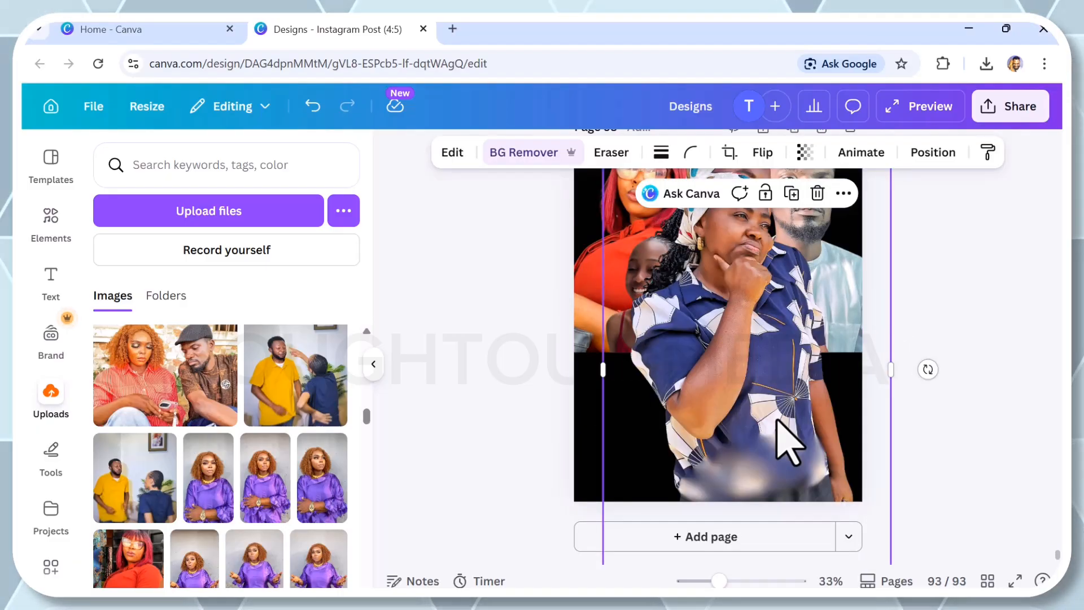
pyautogui.press('Delete')
pyautogui.scroll(5, 999, 358)
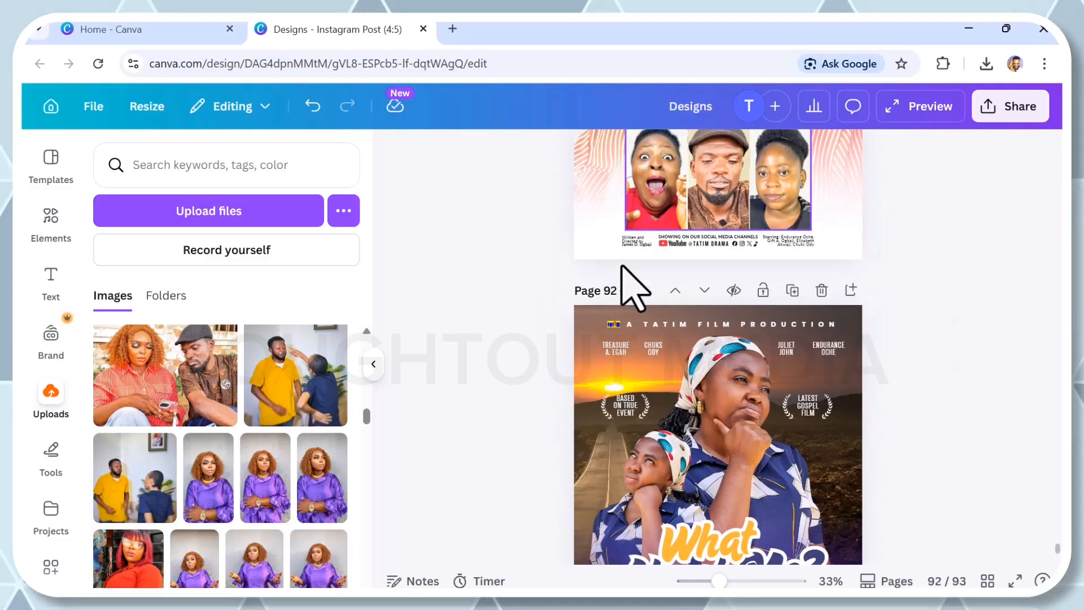
pyautogui.rightClick(581, 321)
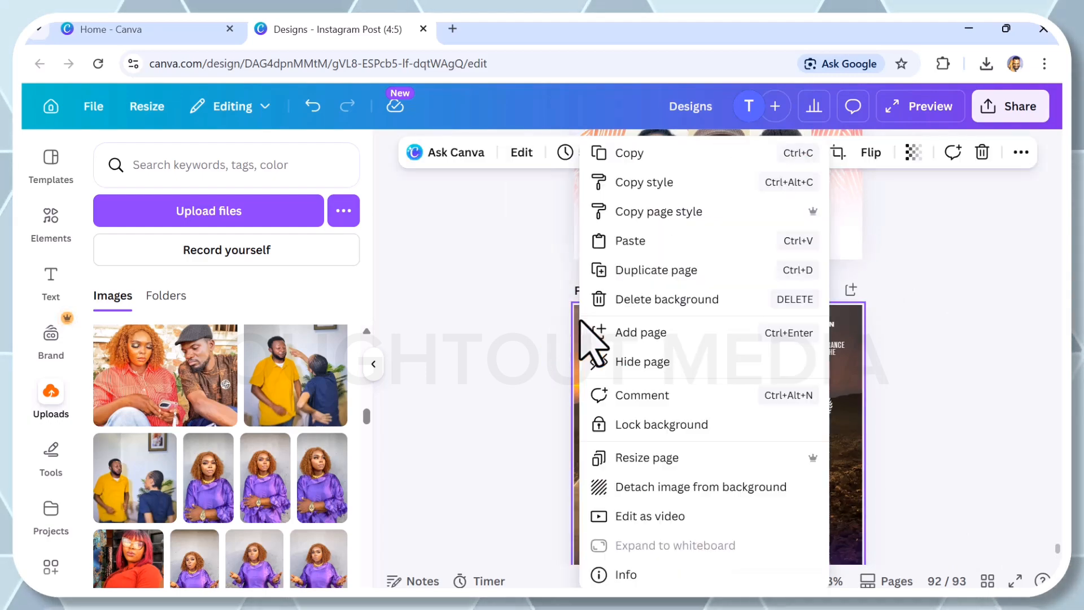
pyautogui.click(644, 156)
pyautogui.scroll(-4, 960, 395)
pyautogui.scroll(-3, 706, 407)
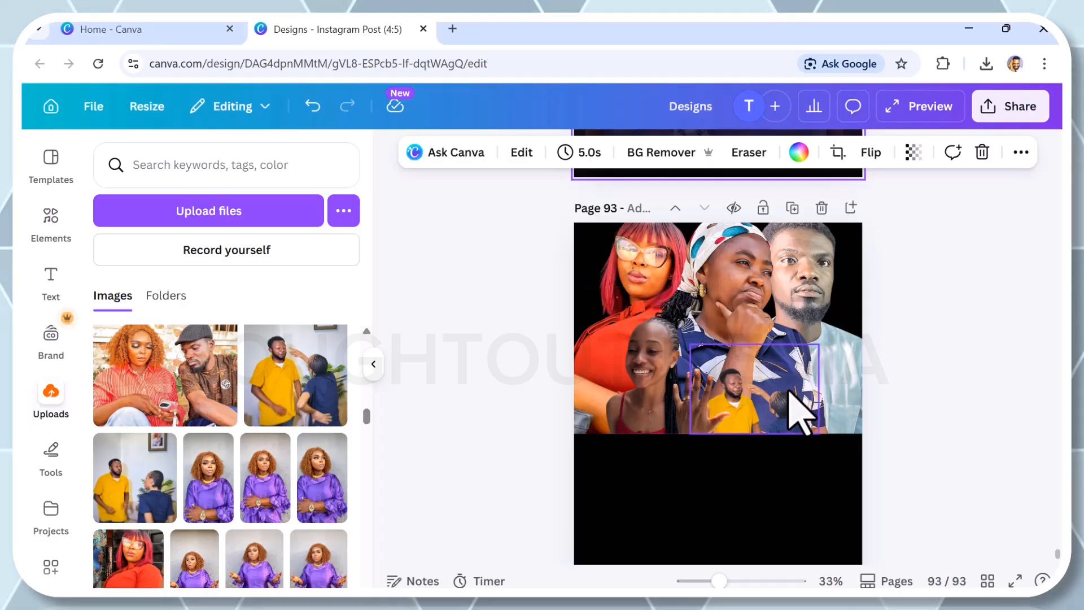
pyautogui.click(852, 473)
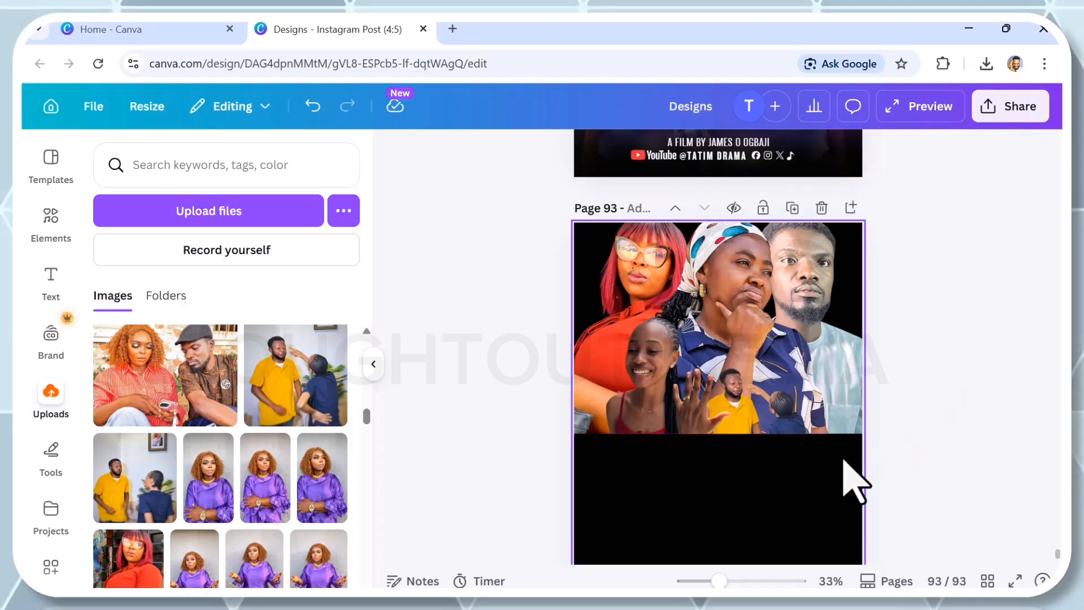
pyautogui.hotkey('ctrl', 'v')
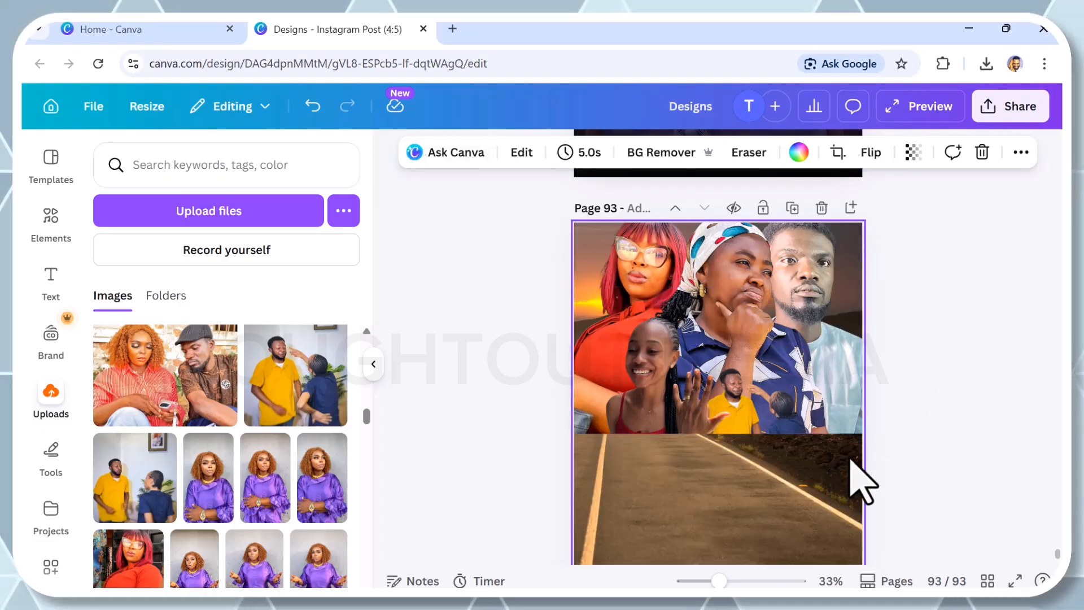
pyautogui.scroll(-2, 953, 384)
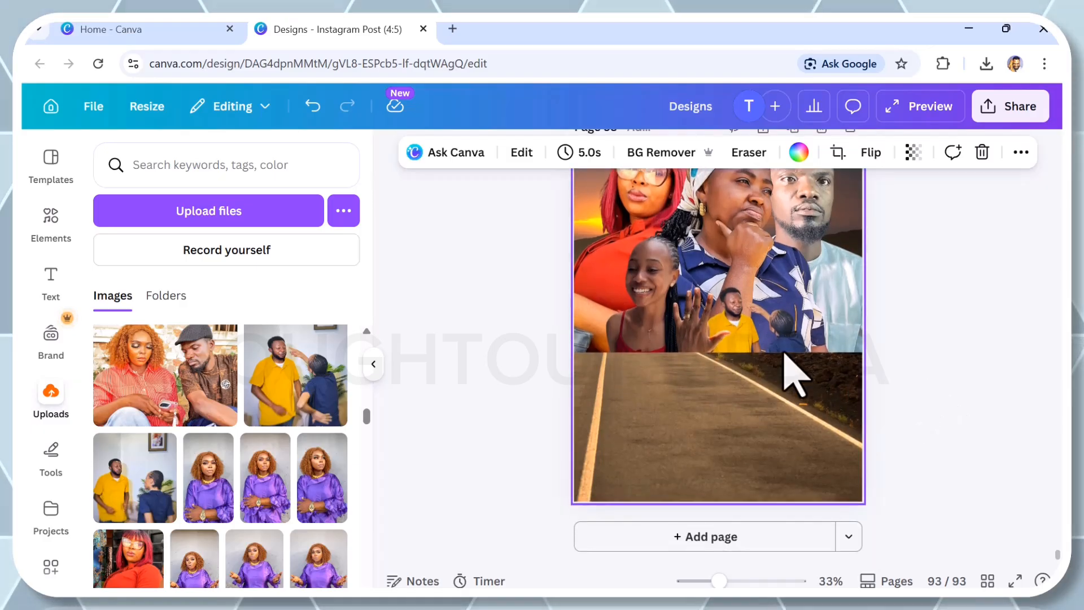
pyautogui.scroll(2, 784, 359)
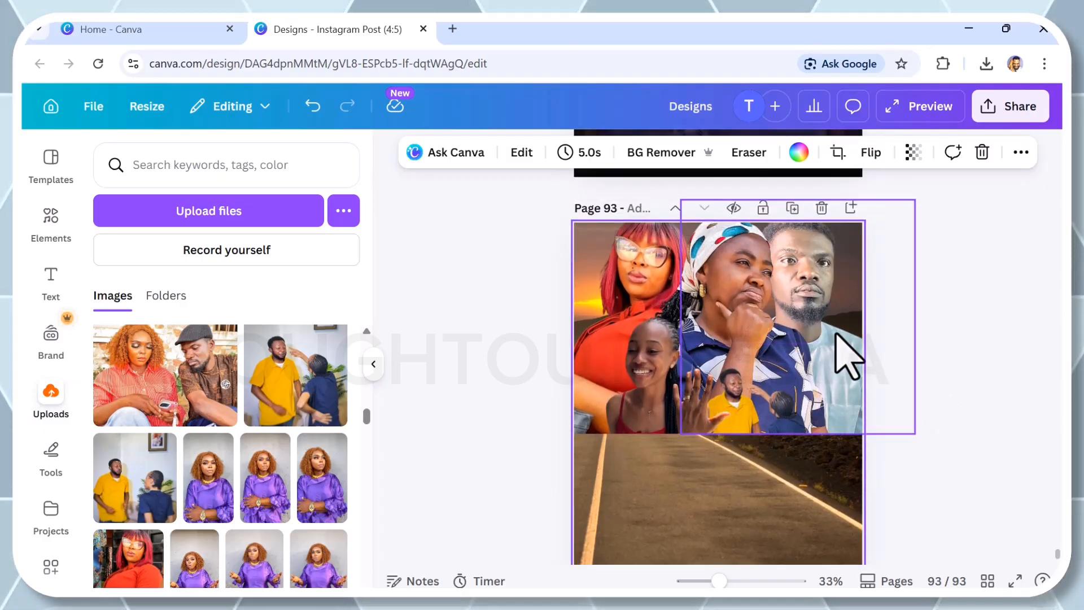
# Enlarge and lower the road photo within its frame so the sunset shows.
pyautogui.doubleClick(735, 499)
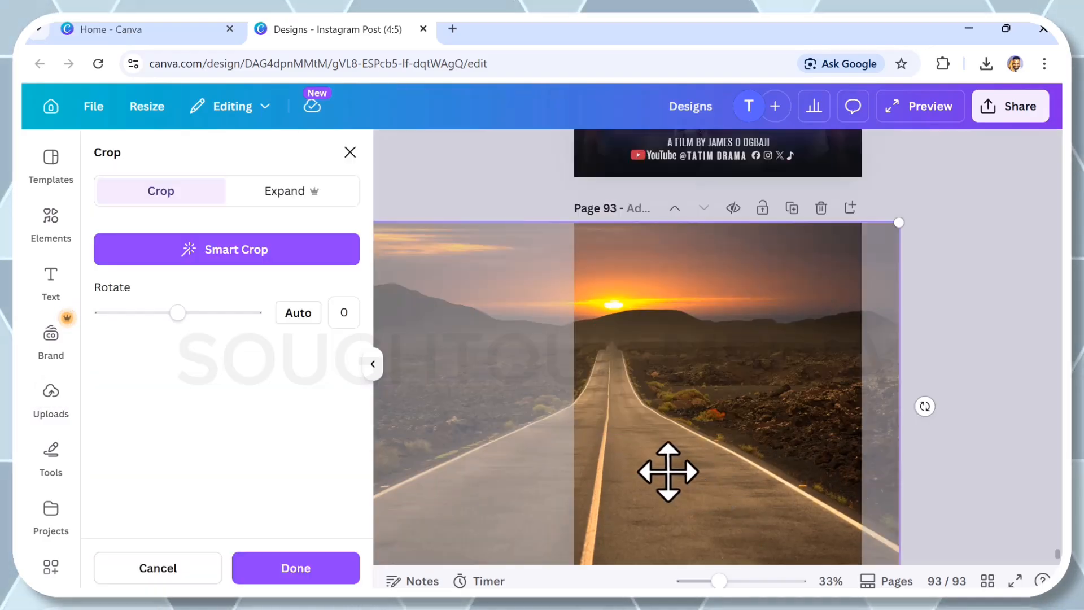
pyautogui.moveTo(717, 468); pyautogui.dragTo(894, 361)
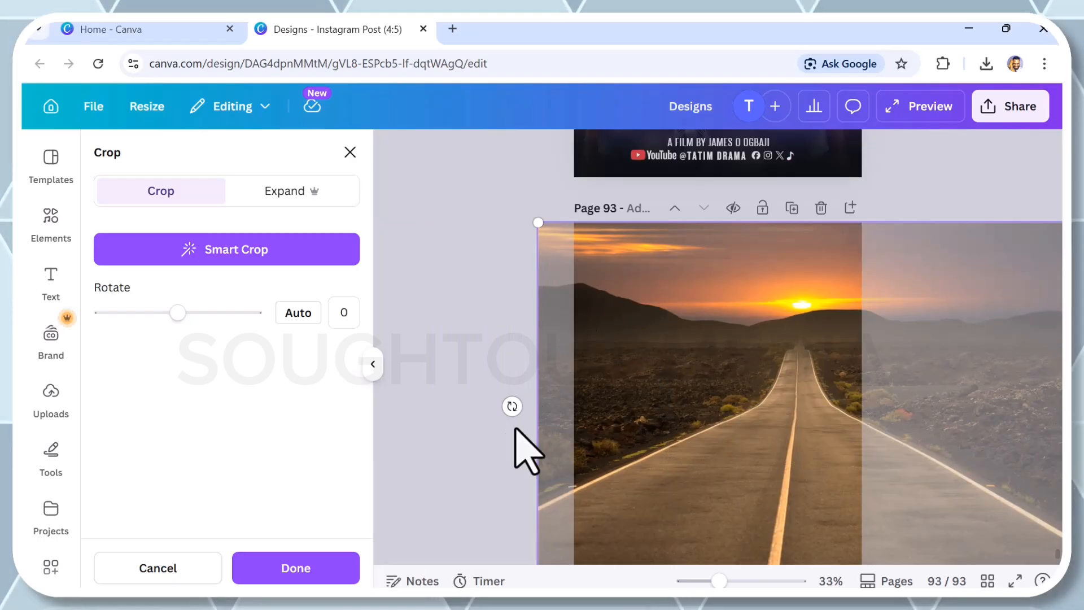
pyautogui.moveTo(538, 222); pyautogui.dragTo(295, 113)
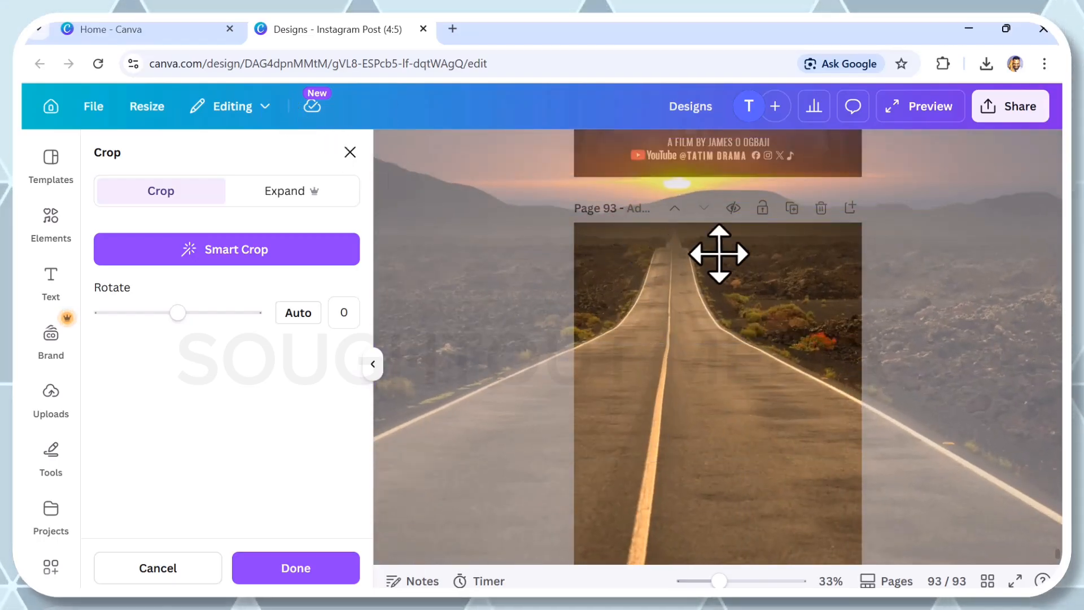
pyautogui.moveTo(719, 254); pyautogui.dragTo(758, 362)
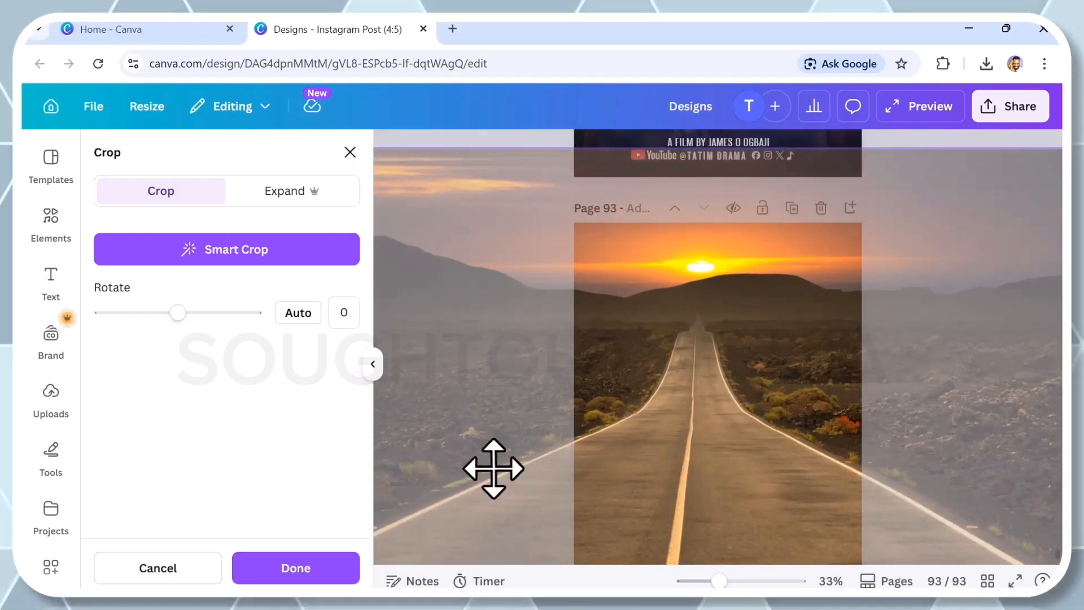
pyautogui.click(293, 570)
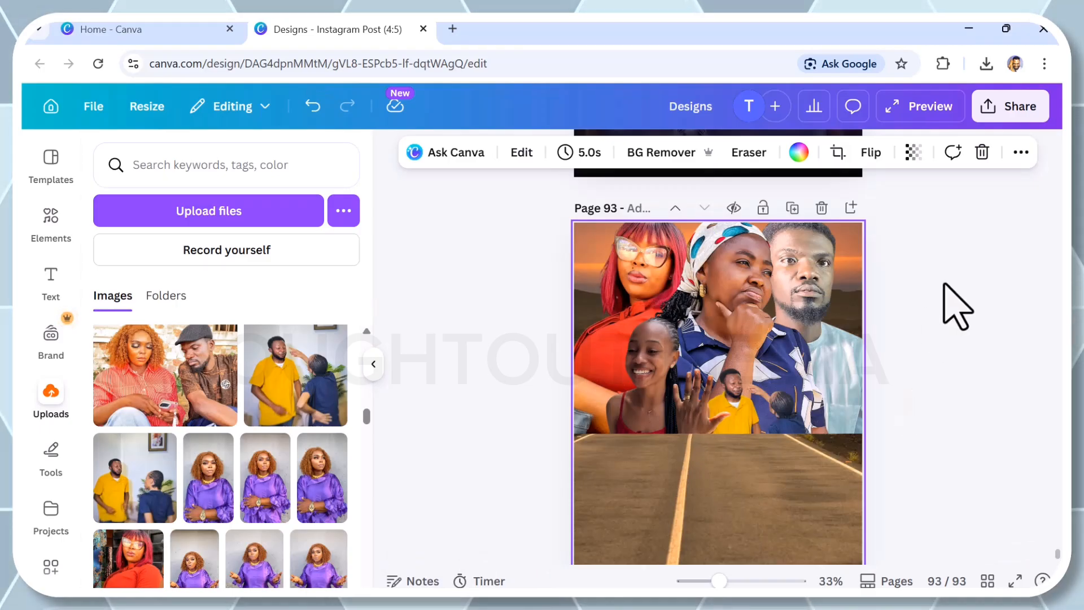
pyautogui.click(956, 305)
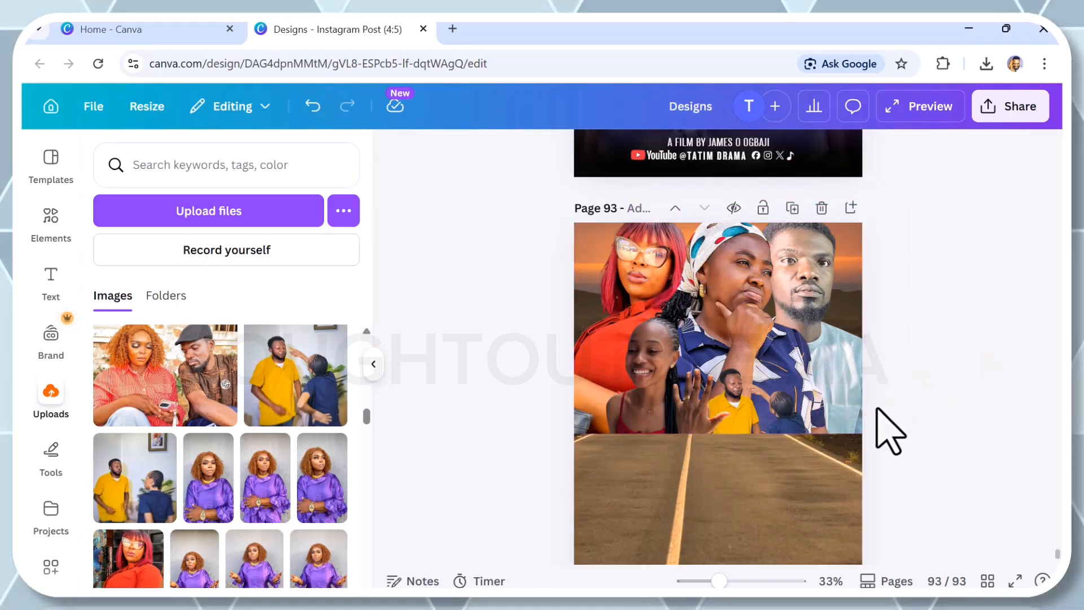
# Select three cast cutouts and move them down the page.
pyautogui.click(863, 356)
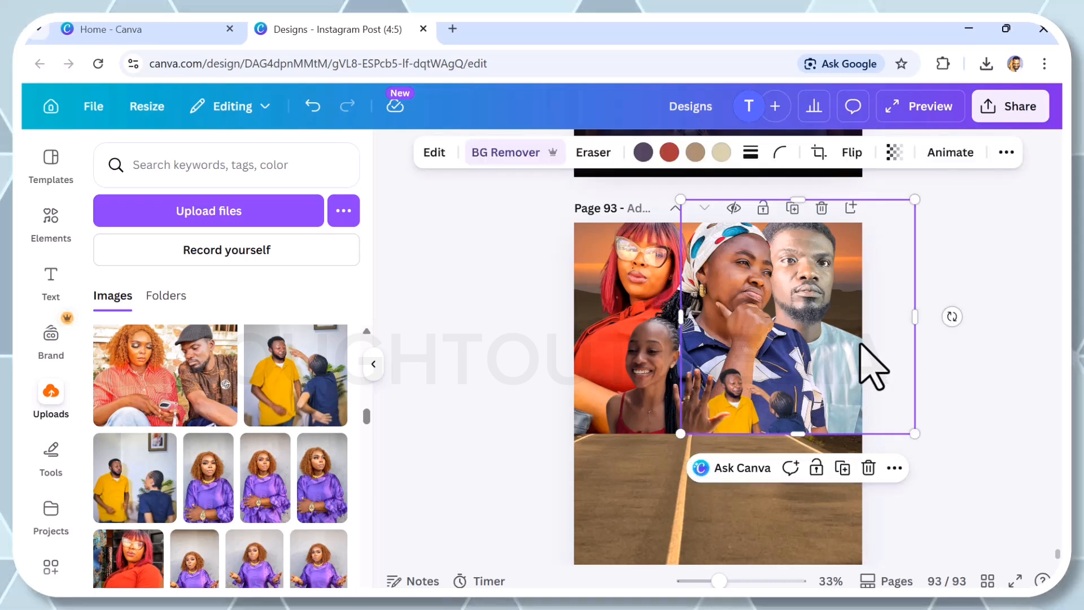
pyautogui.keyDown('shift'); pyautogui.click(638, 316); pyautogui.keyUp('shift')
pyautogui.keyDown('shift'); pyautogui.click(590, 293); pyautogui.keyUp('shift')
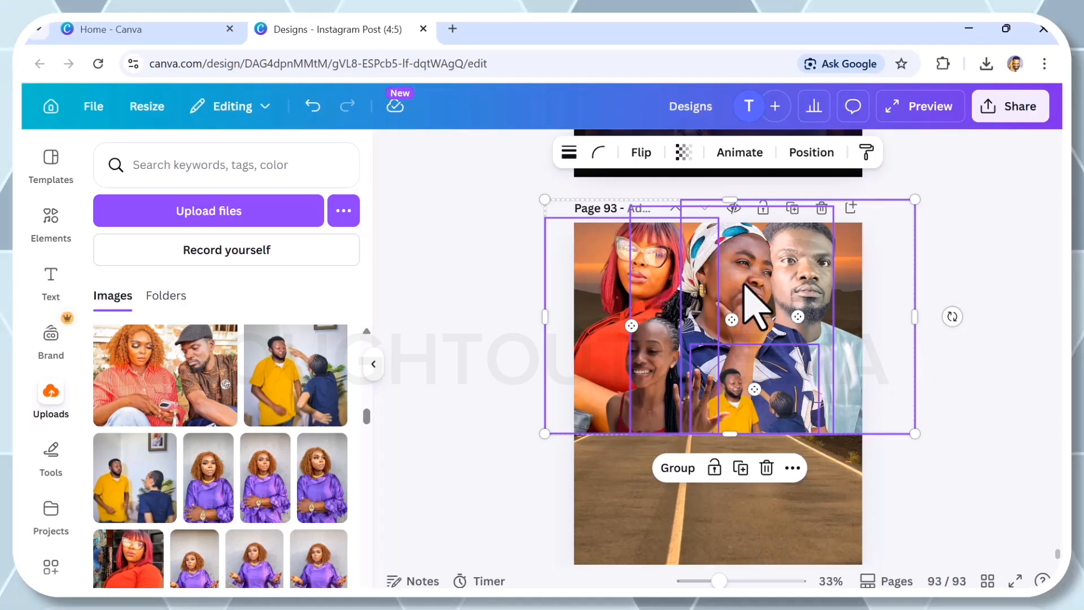
pyautogui.moveTo(745, 296); pyautogui.dragTo(746, 321)
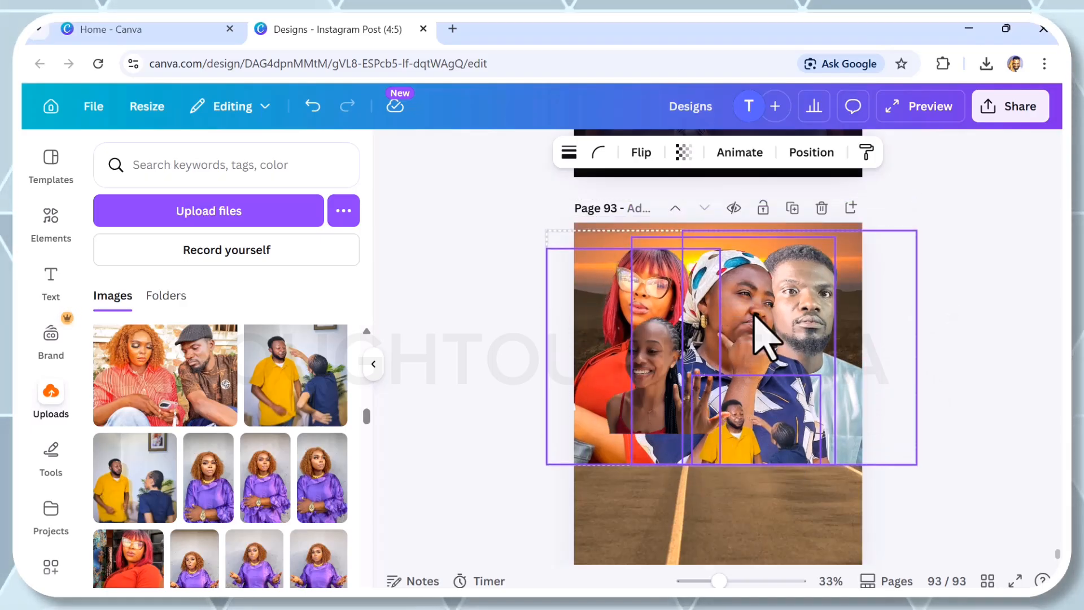
pyautogui.hotkey('ctrl', 'z')
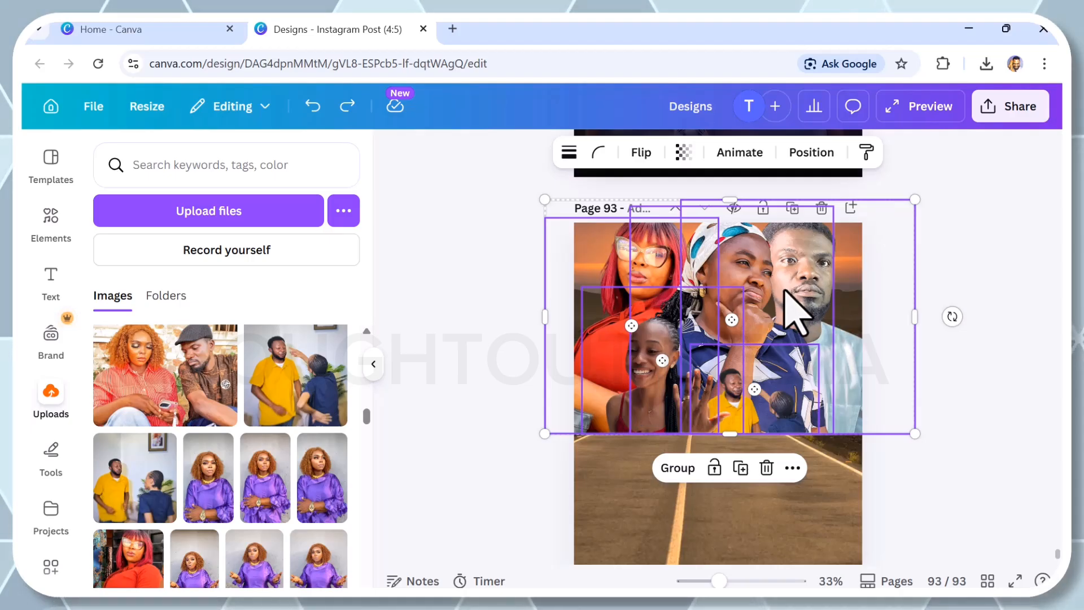
pyautogui.moveTo(782, 316); pyautogui.dragTo(784, 344)
# Open more options for the middle woman's cutout, then dismiss them.
pyautogui.click(807, 308)
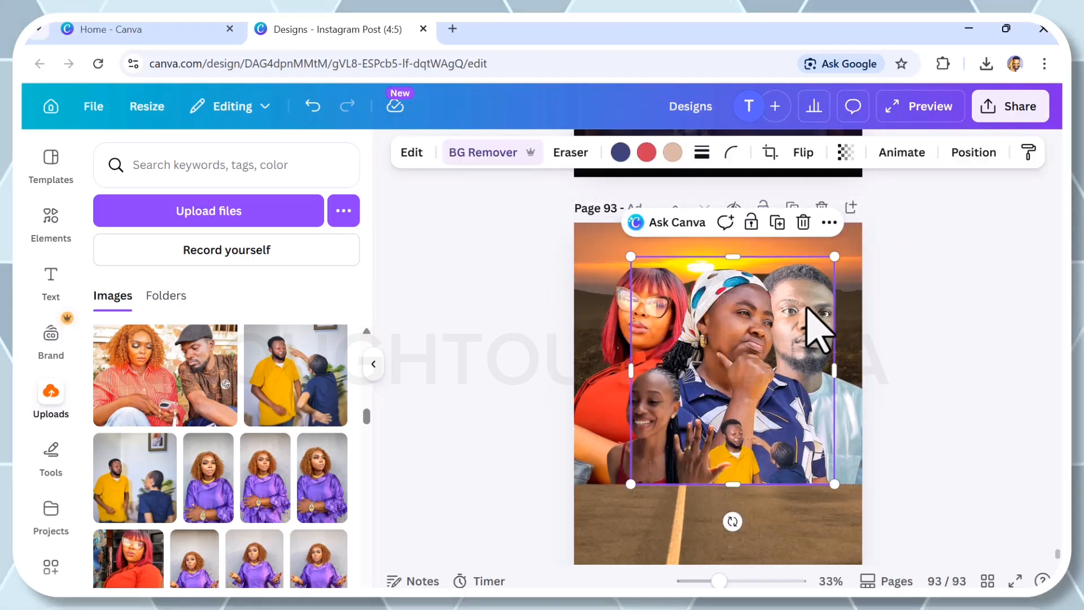
pyautogui.click(828, 223)
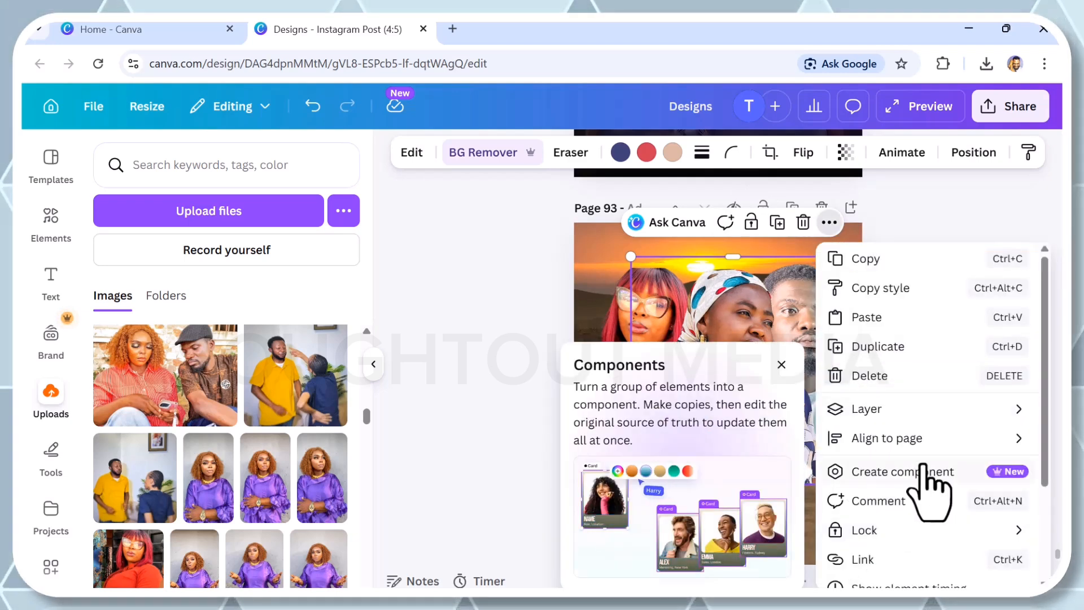
pyautogui.scroll(-3, 925, 508)
pyautogui.scroll(3, 922, 416)
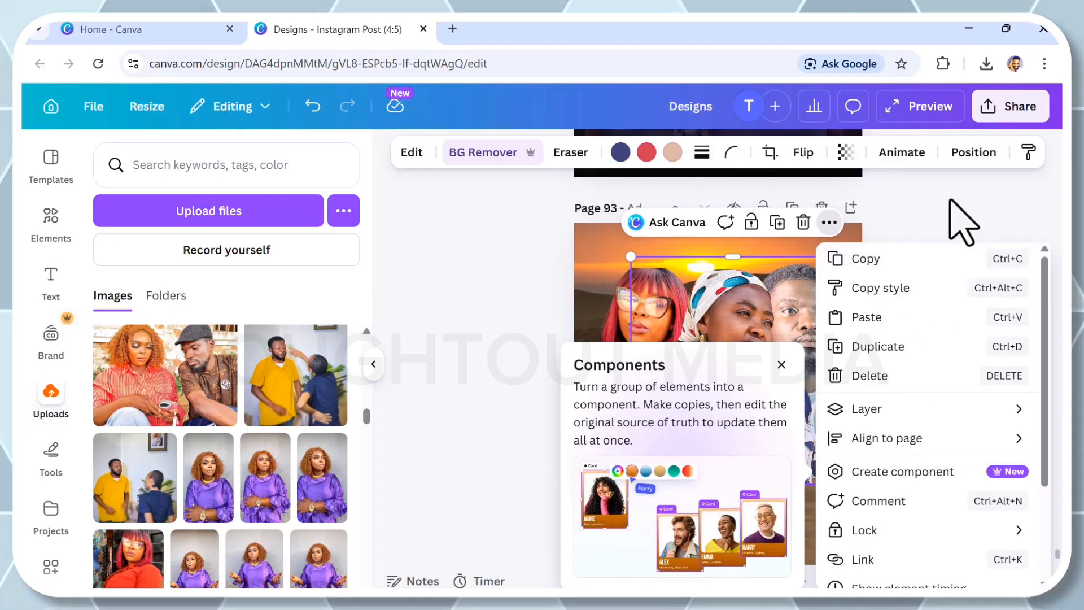
pyautogui.click(511, 276)
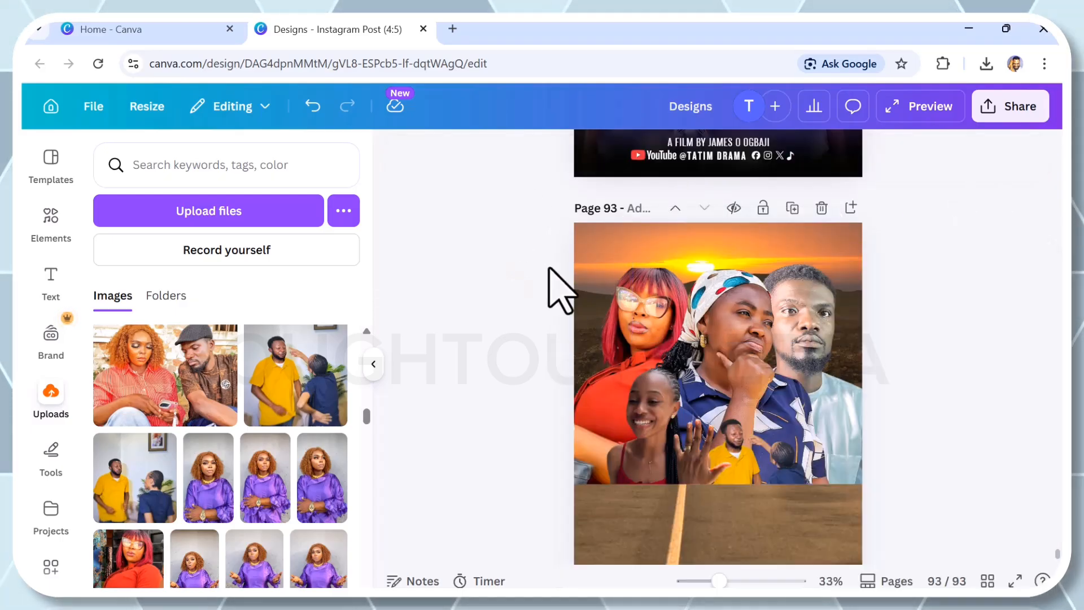
# Group the four cast cutouts and shift the group slightly left.
pyautogui.click(869, 367)
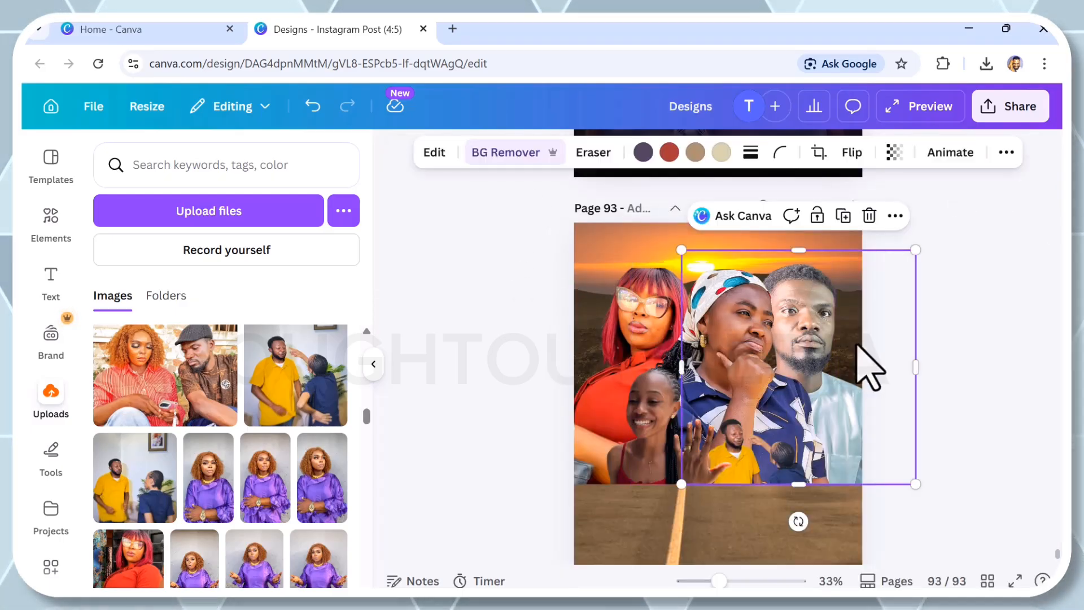
pyautogui.keyDown('shift'); pyautogui.click(601, 319); pyautogui.keyUp('shift')
pyautogui.keyDown('shift'); pyautogui.click(714, 415); pyautogui.keyUp('shift')
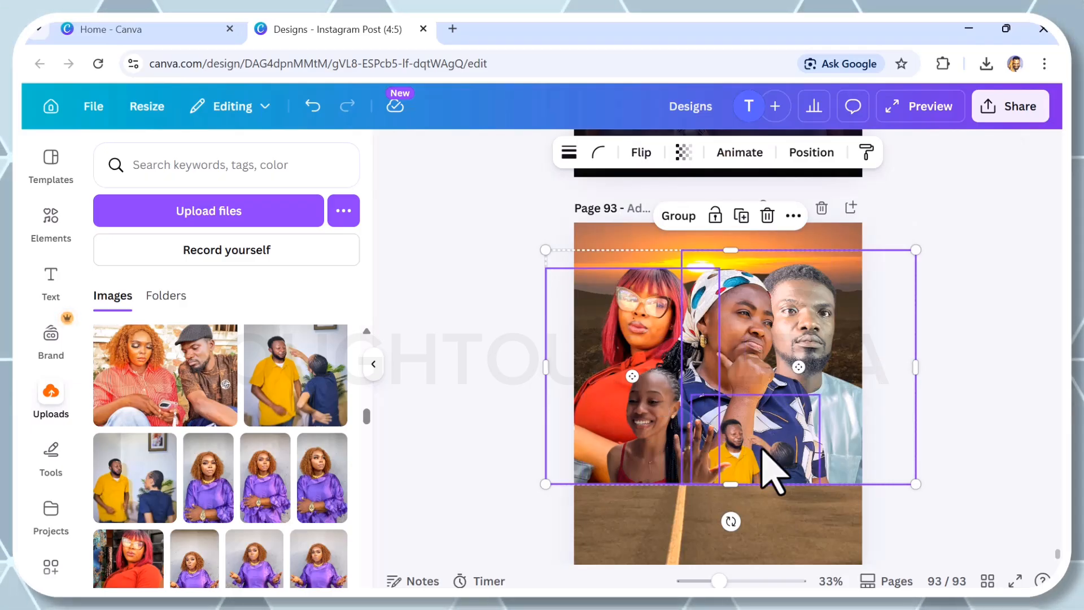
pyautogui.keyDown('shift'); pyautogui.click(768, 339); pyautogui.keyUp('shift')
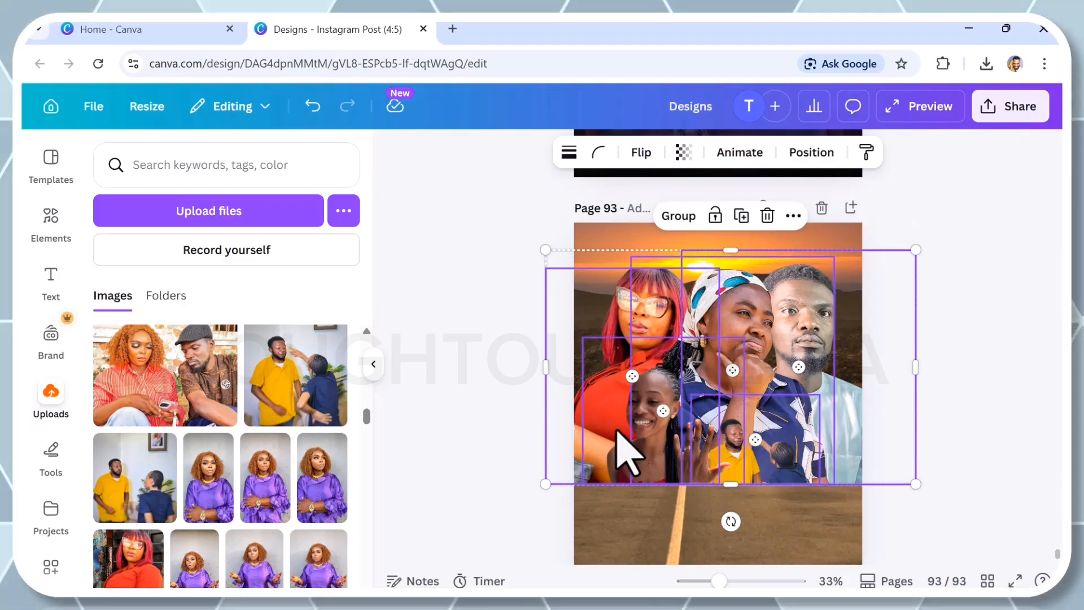
pyautogui.click(674, 216)
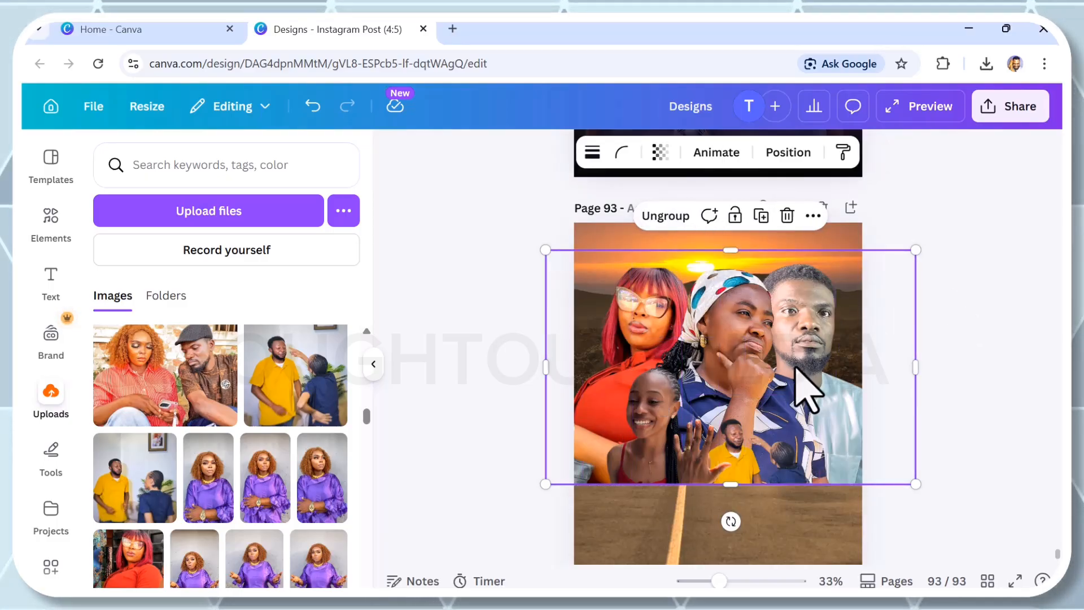
pyautogui.moveTo(796, 365); pyautogui.dragTo(773, 369)
pyautogui.click(960, 317)
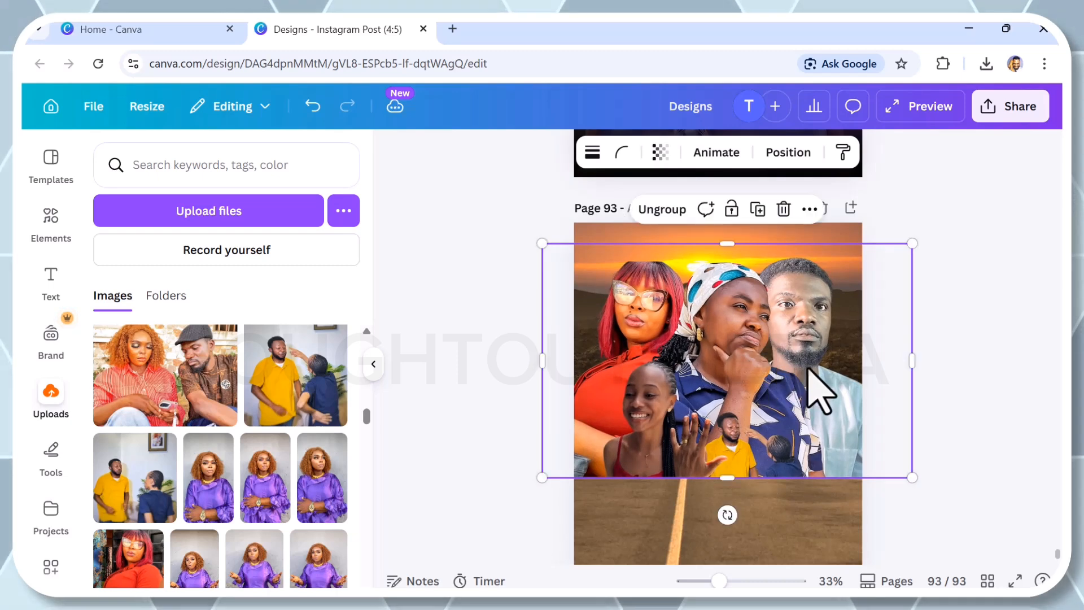
pyautogui.click(969, 297)
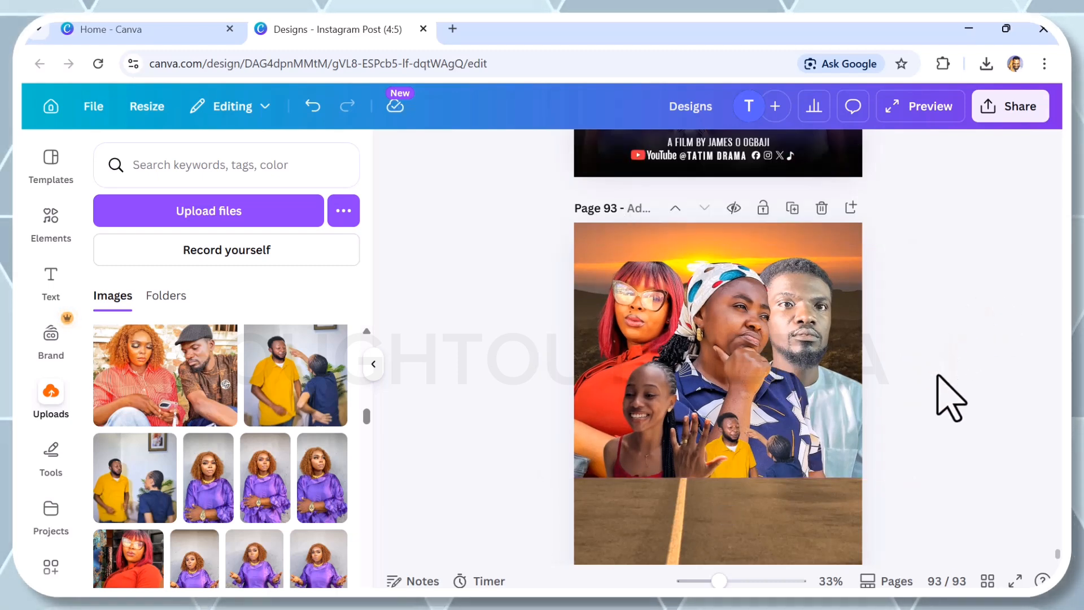
pyautogui.scroll(-2, 951, 398)
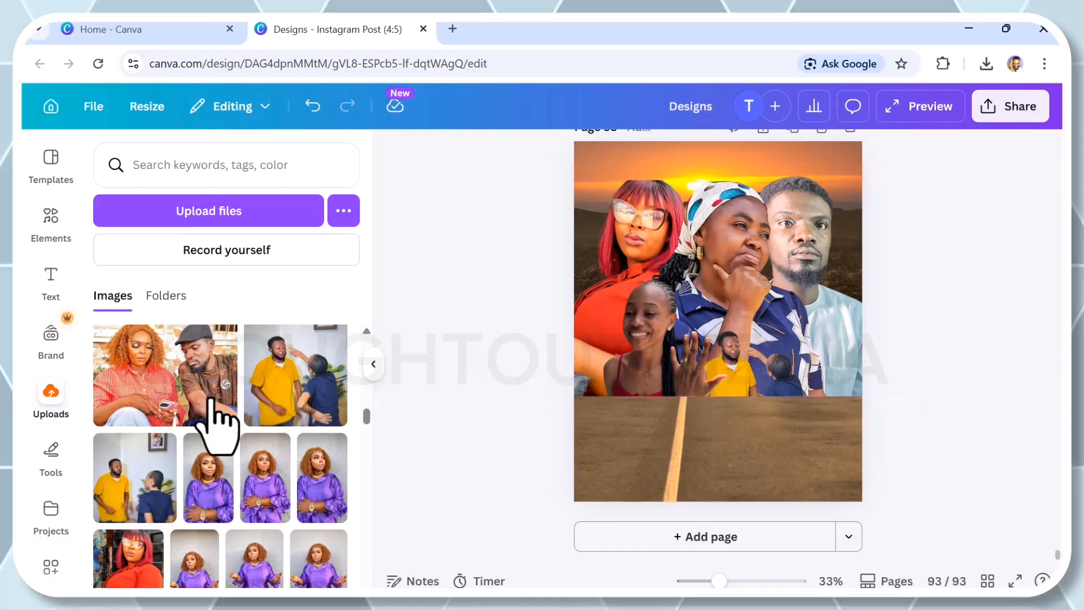
# Search Elements for 'black gradient' and add a gradient graphic to the page.
pyautogui.click(56, 226)
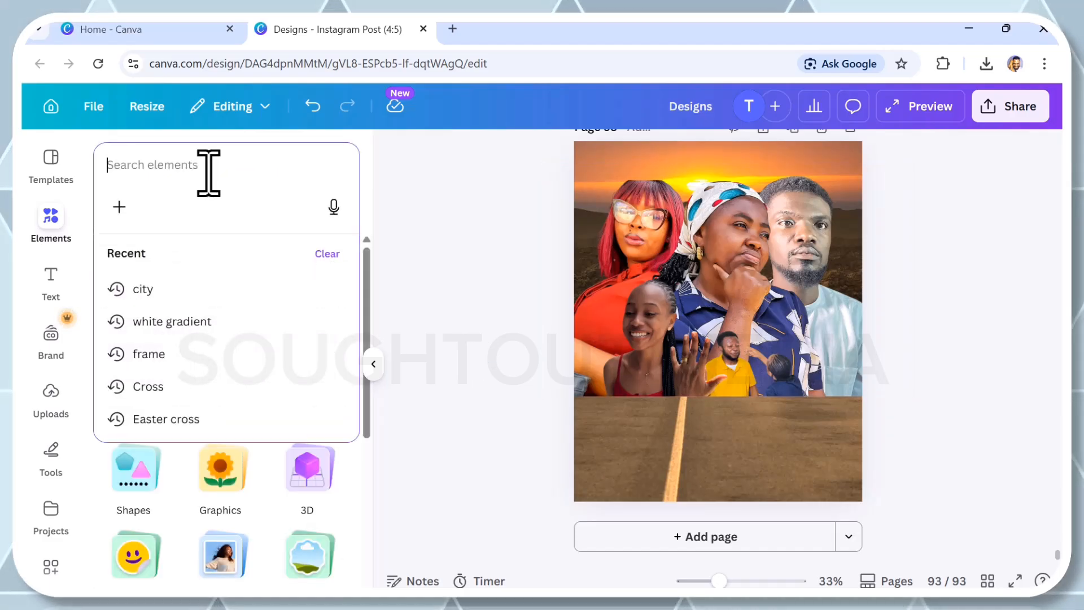
pyautogui.write('BLA')
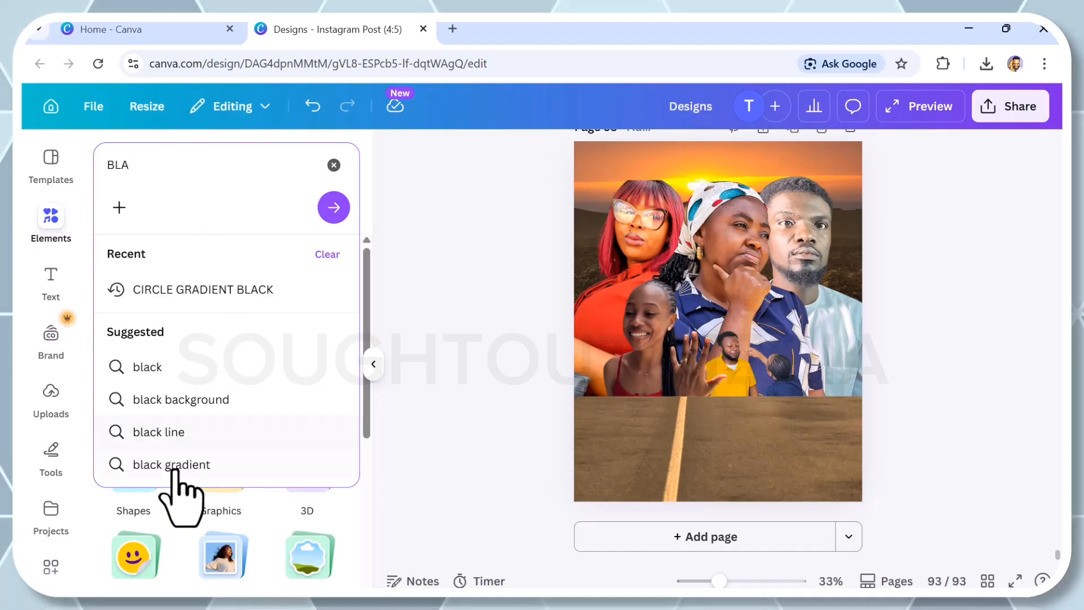
pyautogui.click(206, 464)
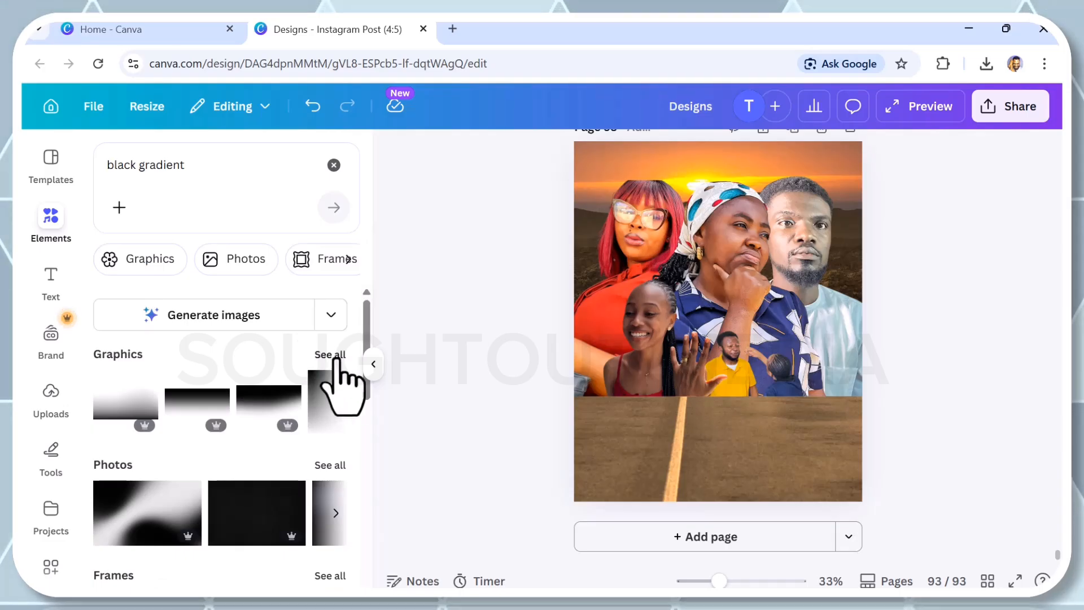
pyautogui.click(328, 355)
pyautogui.scroll(-5, 291, 410)
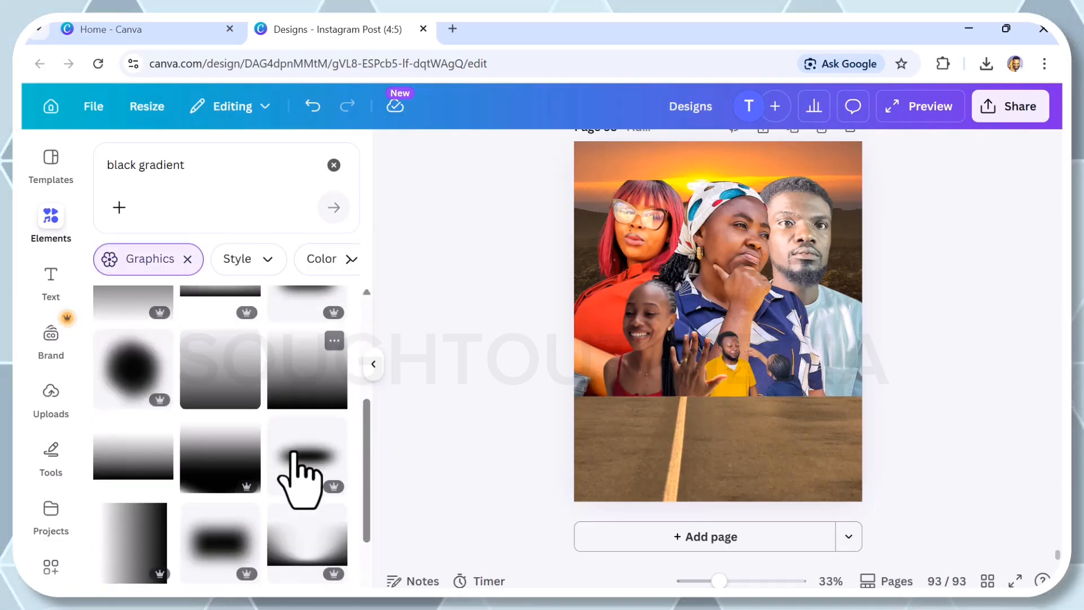
pyautogui.click(230, 434)
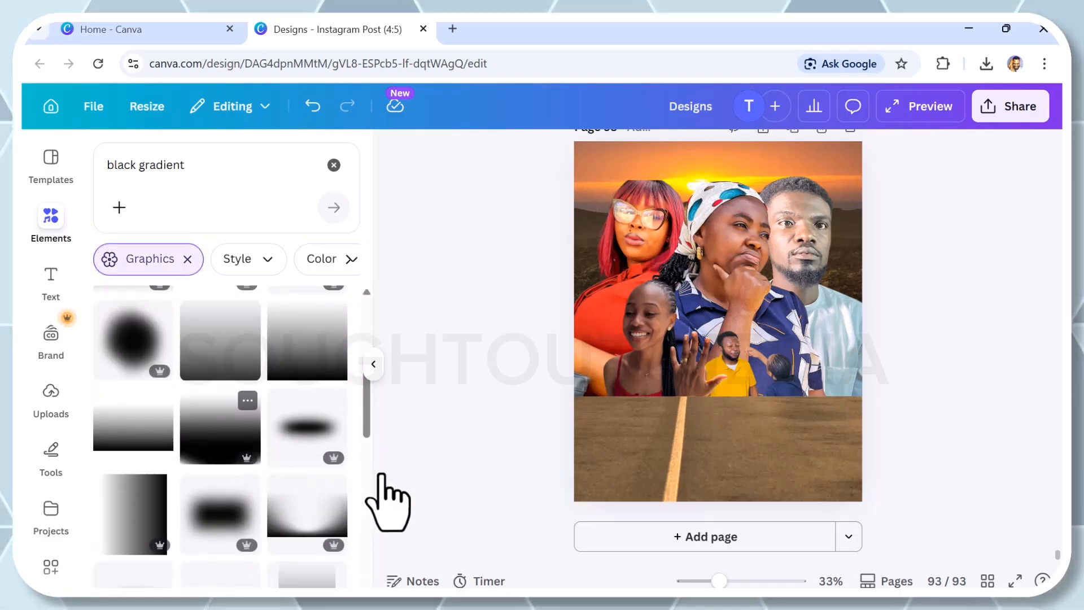
# Move and shrink the black gradient to sit below the lower cast.
pyautogui.moveTo(673, 411); pyautogui.dragTo(648, 385)
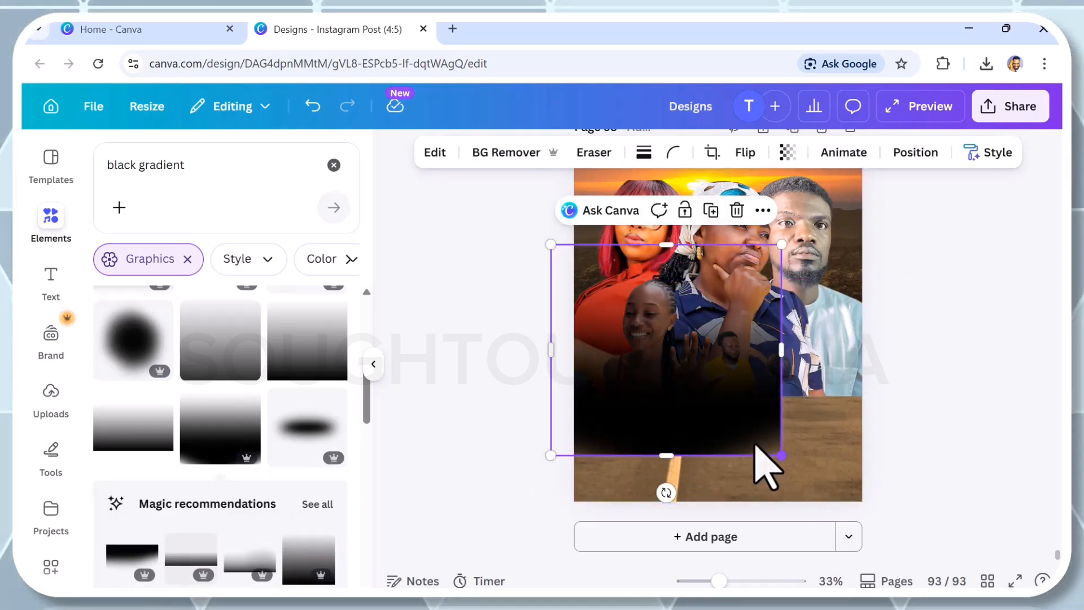
pyautogui.moveTo(782, 455); pyautogui.dragTo(742, 387)
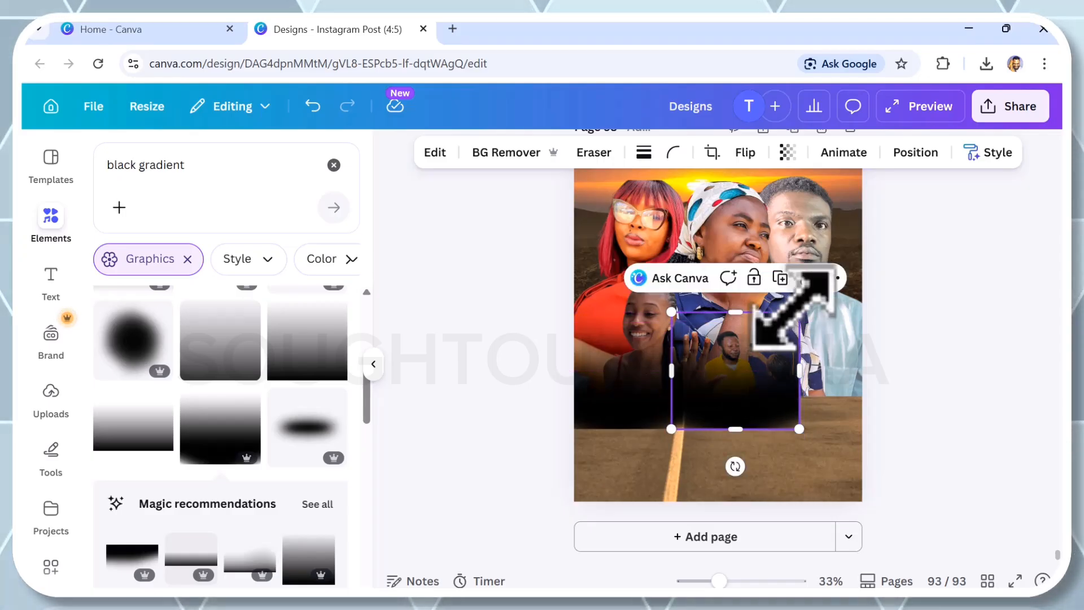
pyautogui.moveTo(799, 312); pyautogui.dragTo(736, 388)
pyautogui.click(933, 355)
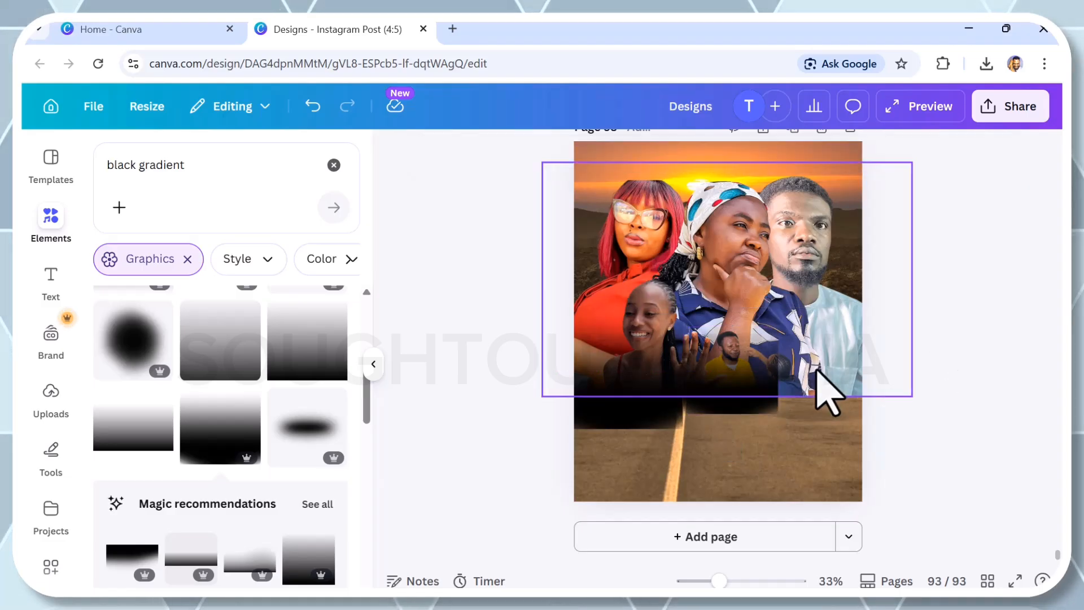
# Move the man-in-yellow photo up and right and extend its bottom edge.
pyautogui.click(809, 389)
pyautogui.click(801, 378)
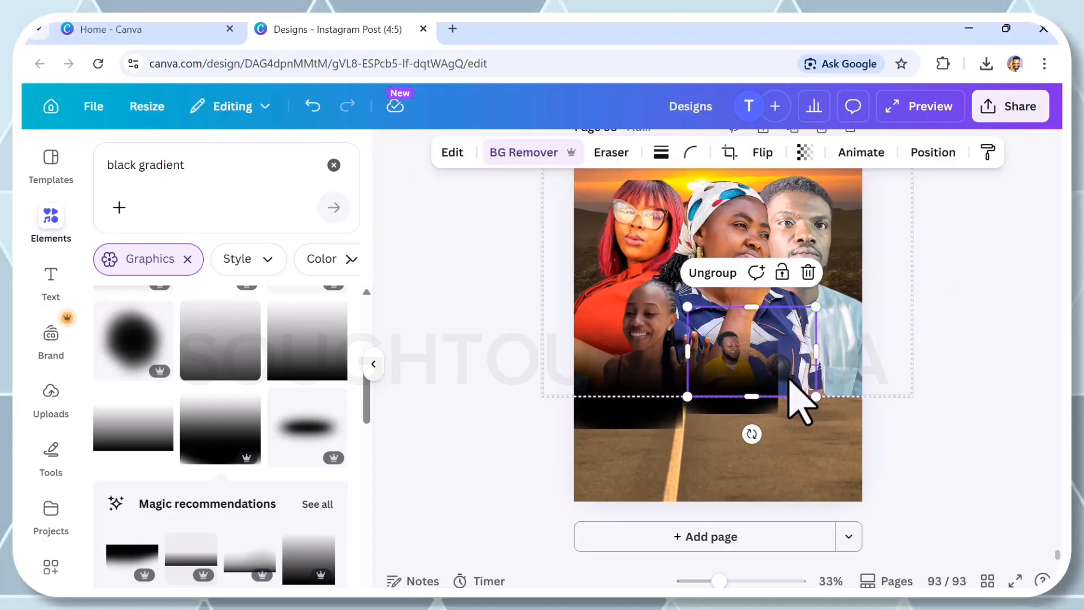
pyautogui.click(717, 276)
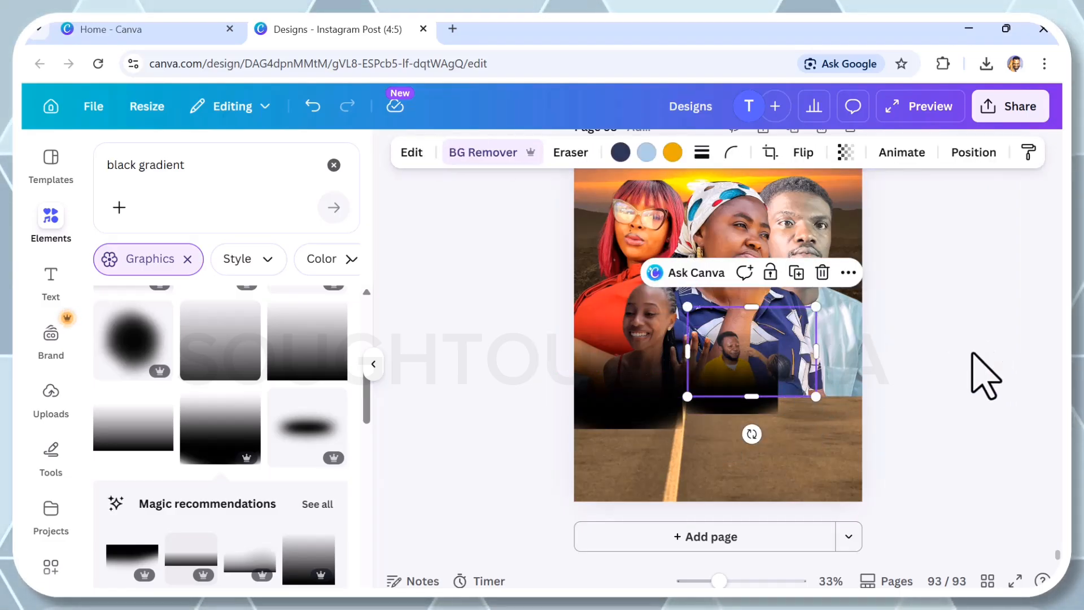
pyautogui.click(980, 375)
pyautogui.click(783, 381)
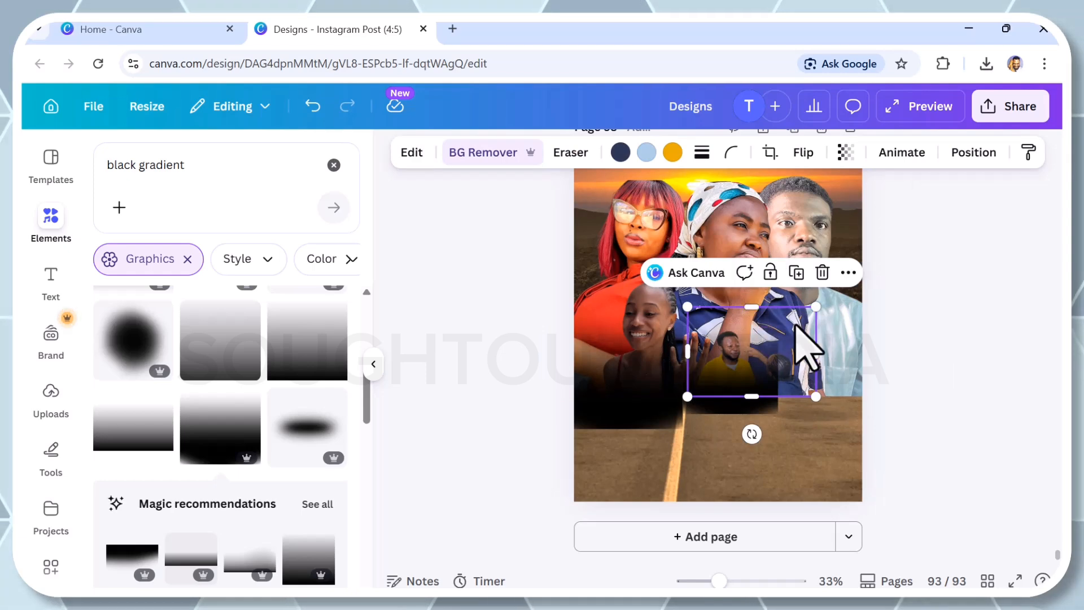
pyautogui.moveTo(794, 315); pyautogui.dragTo(855, 290)
pyautogui.moveTo(813, 372); pyautogui.dragTo(814, 396)
pyautogui.click(968, 367)
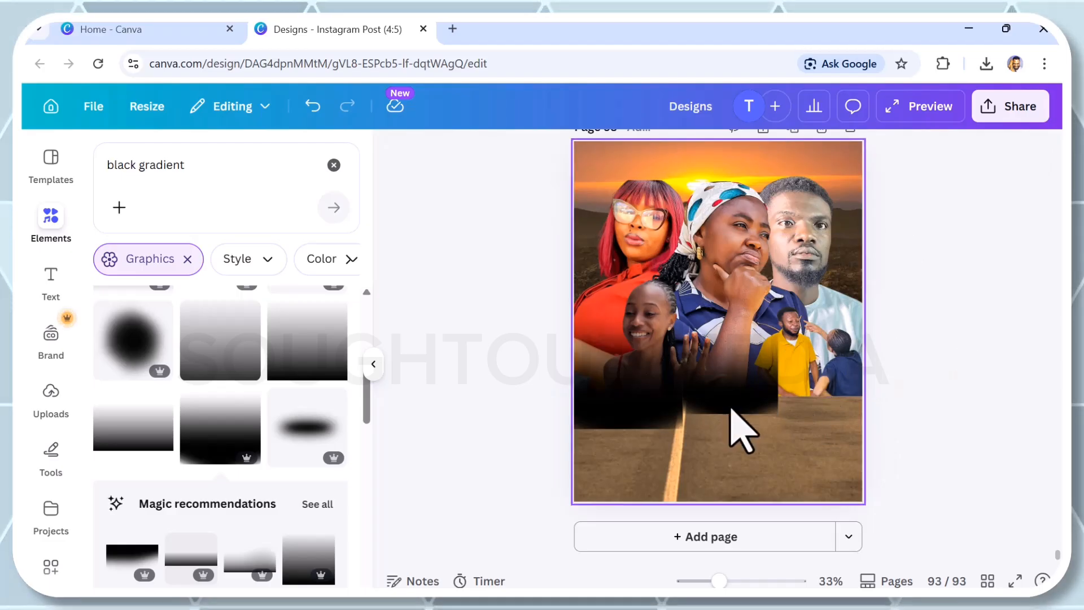
# Reposition the gradients beneath the man in yellow, the middle cast and the lower left.
pyautogui.click(671, 434)
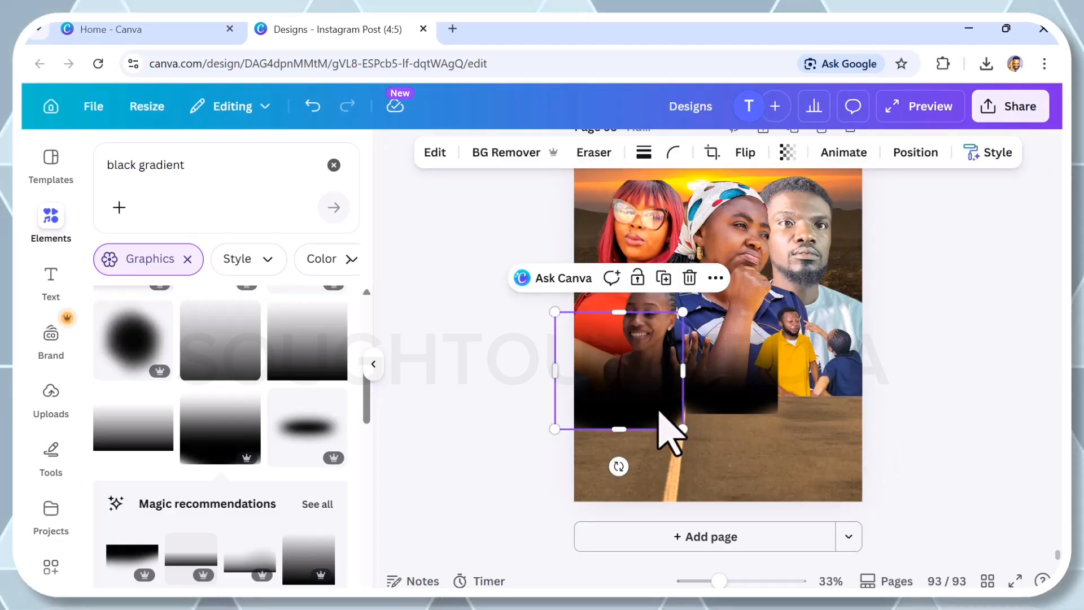
pyautogui.moveTo(626, 398); pyautogui.dragTo(849, 398)
pyautogui.moveTo(850, 397); pyautogui.dragTo(849, 398)
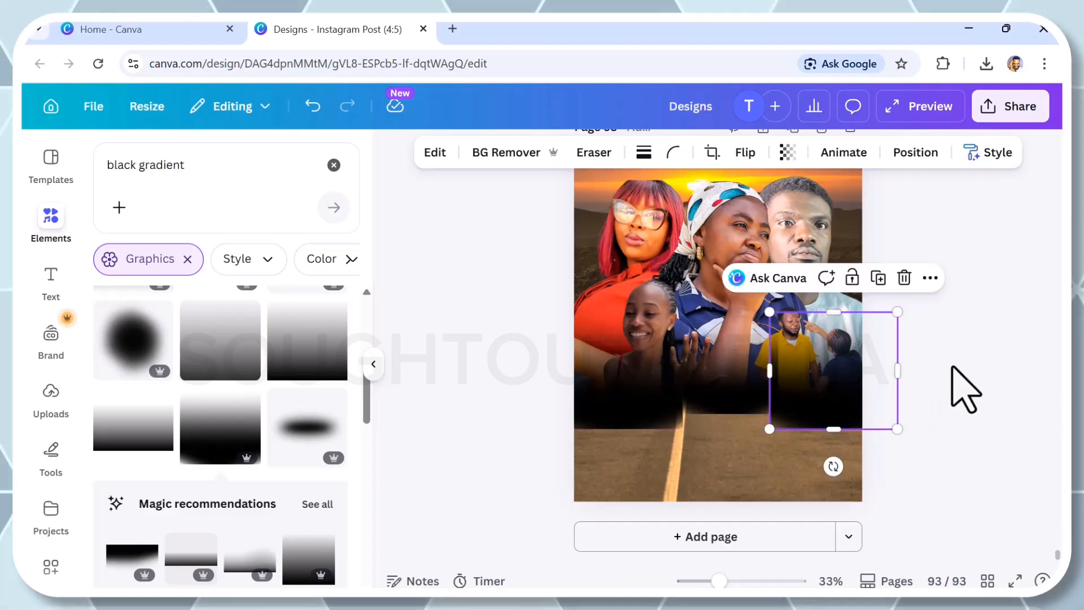
pyautogui.click(953, 368)
pyautogui.moveTo(750, 393); pyautogui.dragTo(745, 407)
pyautogui.click(985, 410)
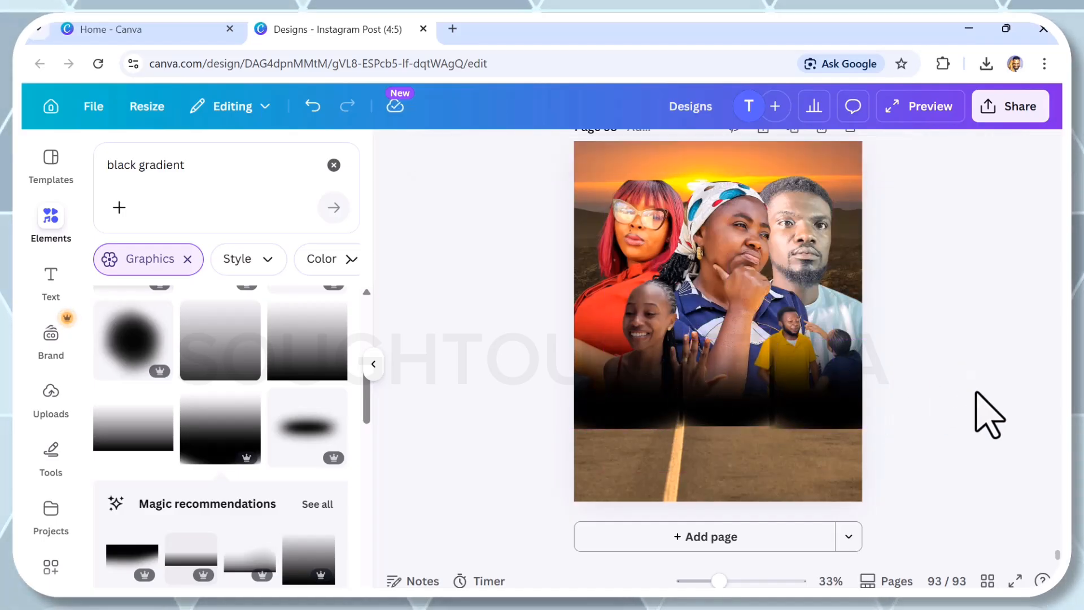
pyautogui.click(835, 412)
pyautogui.moveTo(819, 392); pyautogui.dragTo(829, 391)
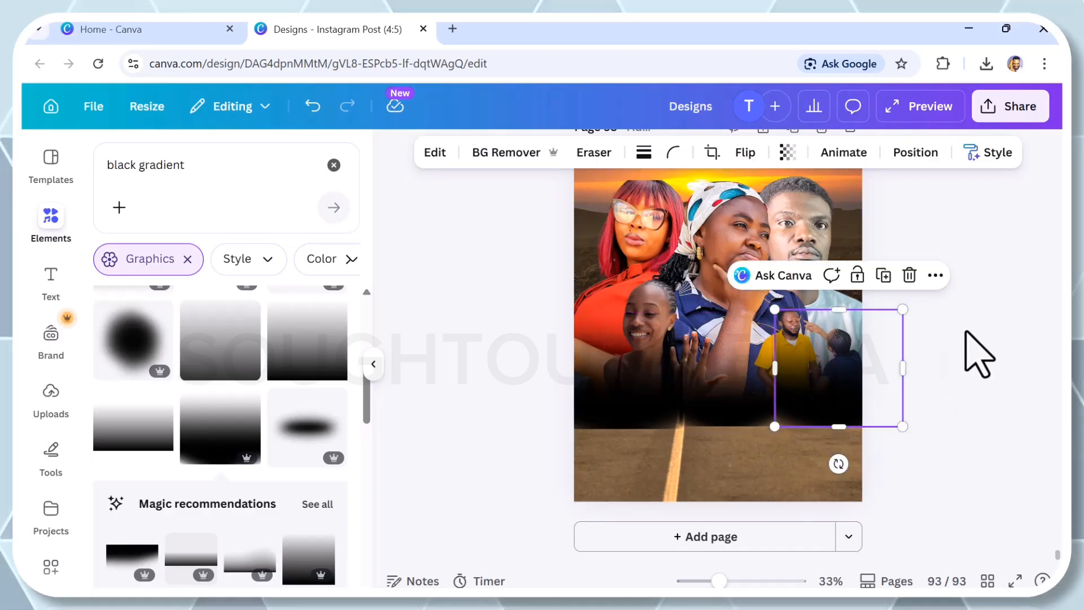
pyautogui.click(978, 371)
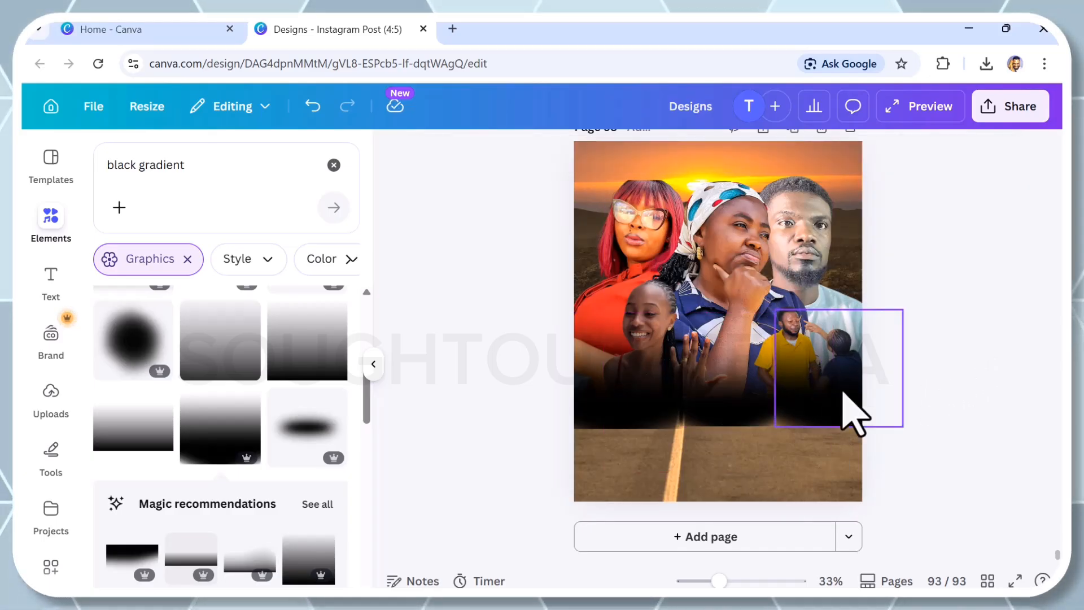
pyautogui.click(844, 409)
pyautogui.moveTo(835, 412); pyautogui.dragTo(630, 429)
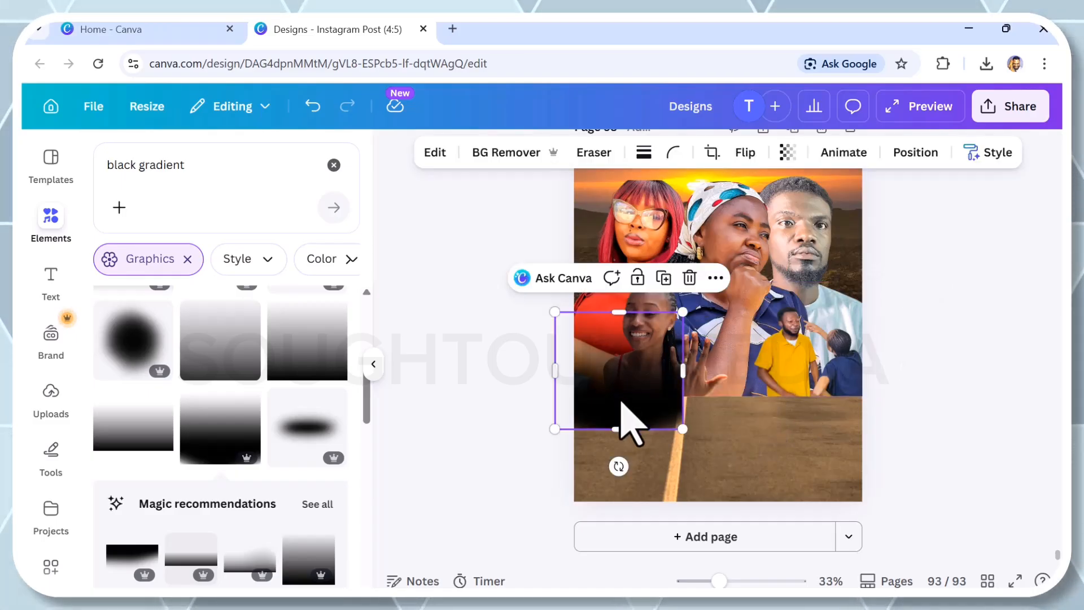
# Swap in a blurred black circle gradient at lower left and a duplicate at lower right.
pyautogui.press('Delete')
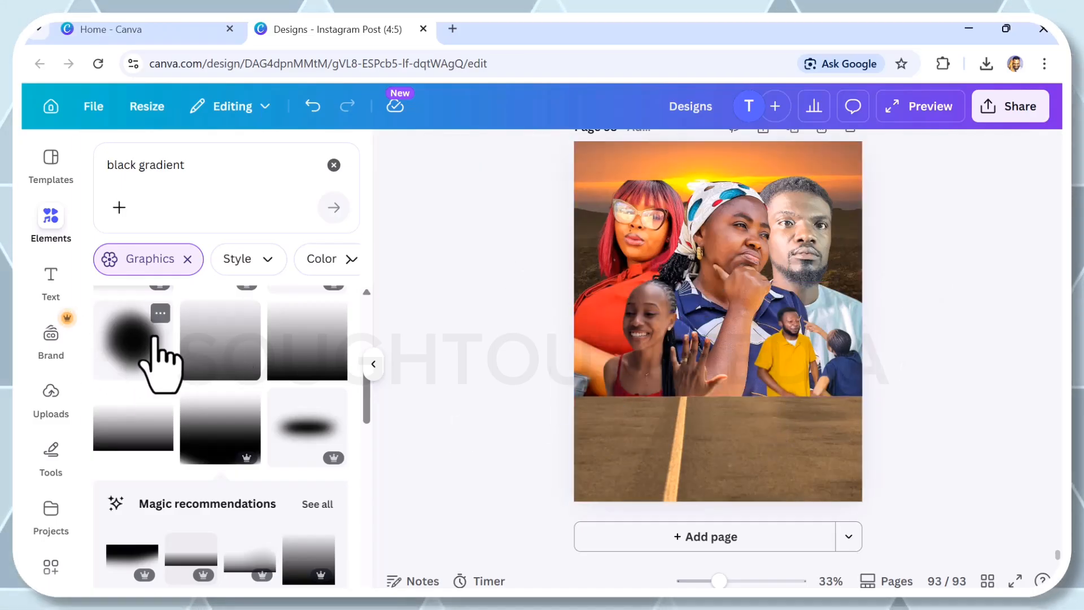
pyautogui.click(134, 342)
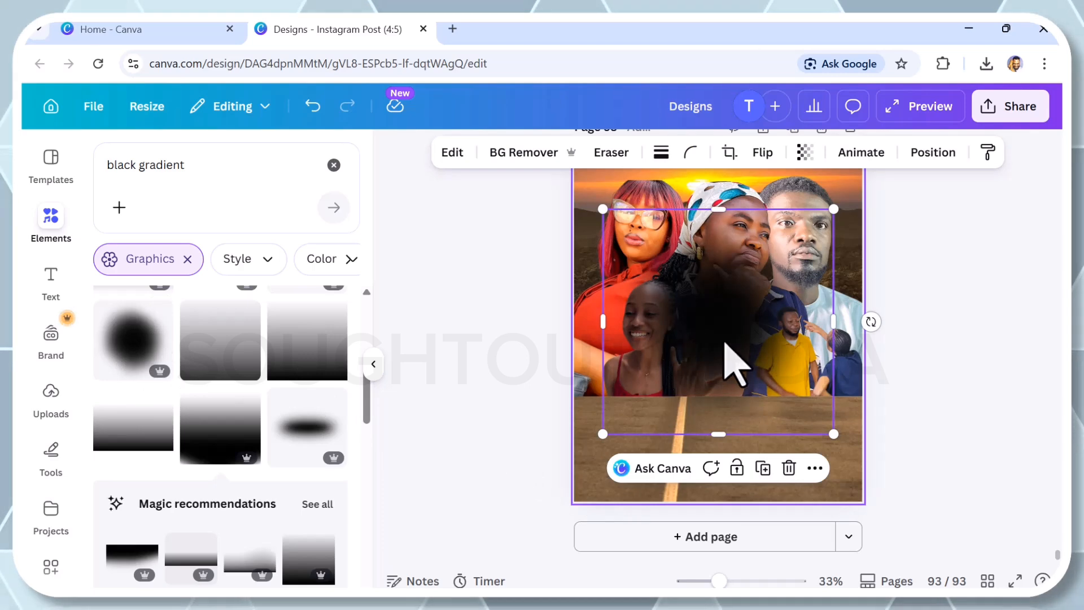
pyautogui.moveTo(689, 414); pyautogui.dragTo(696, 438)
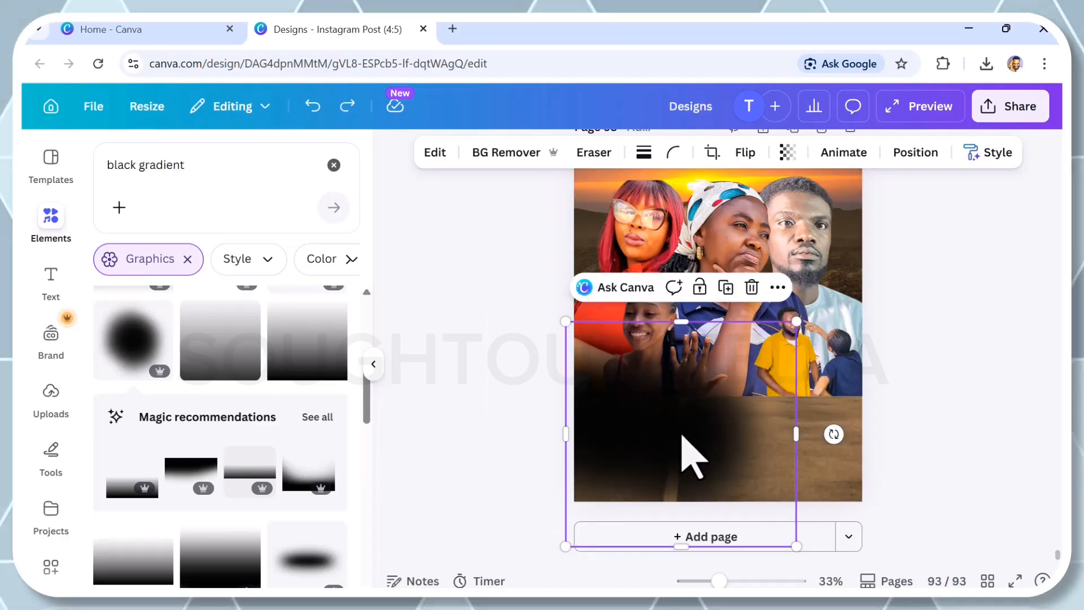
pyautogui.hotkey('ctrl', 'd')
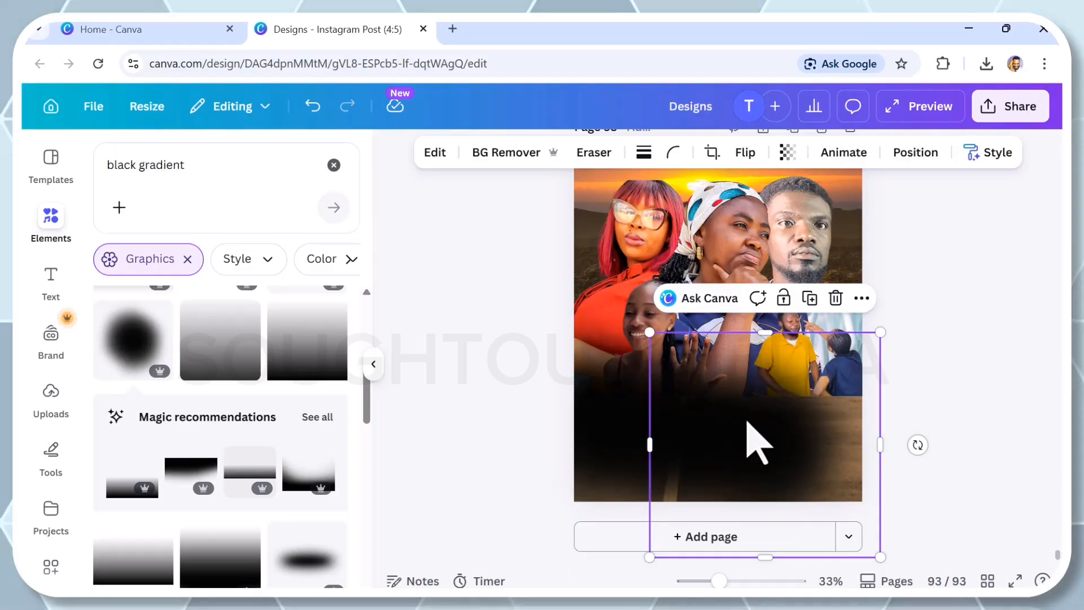
pyautogui.moveTo(747, 422); pyautogui.dragTo(851, 487)
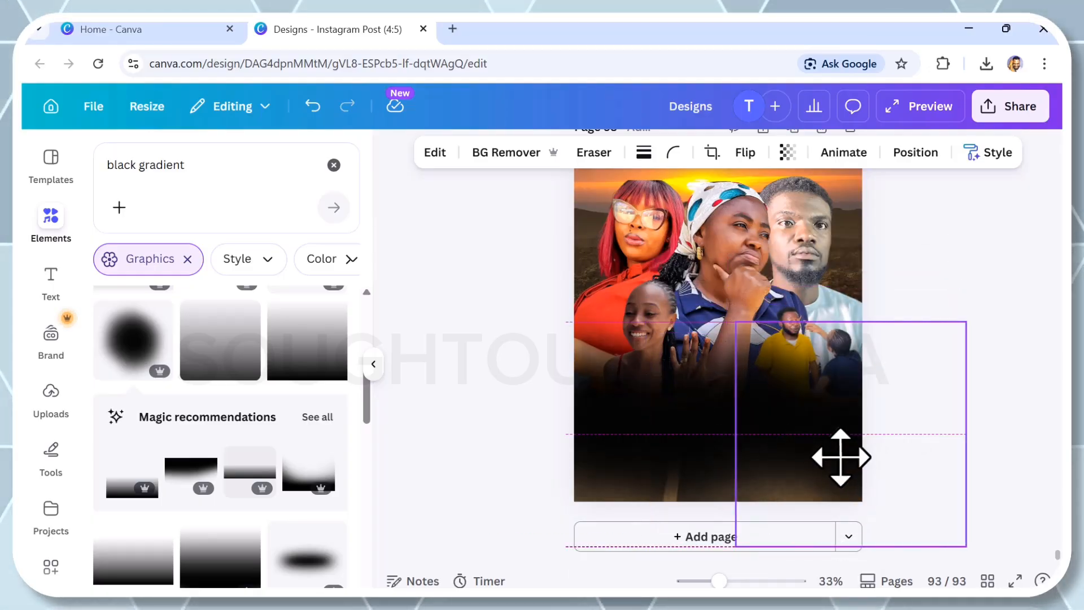
pyautogui.click(1030, 251)
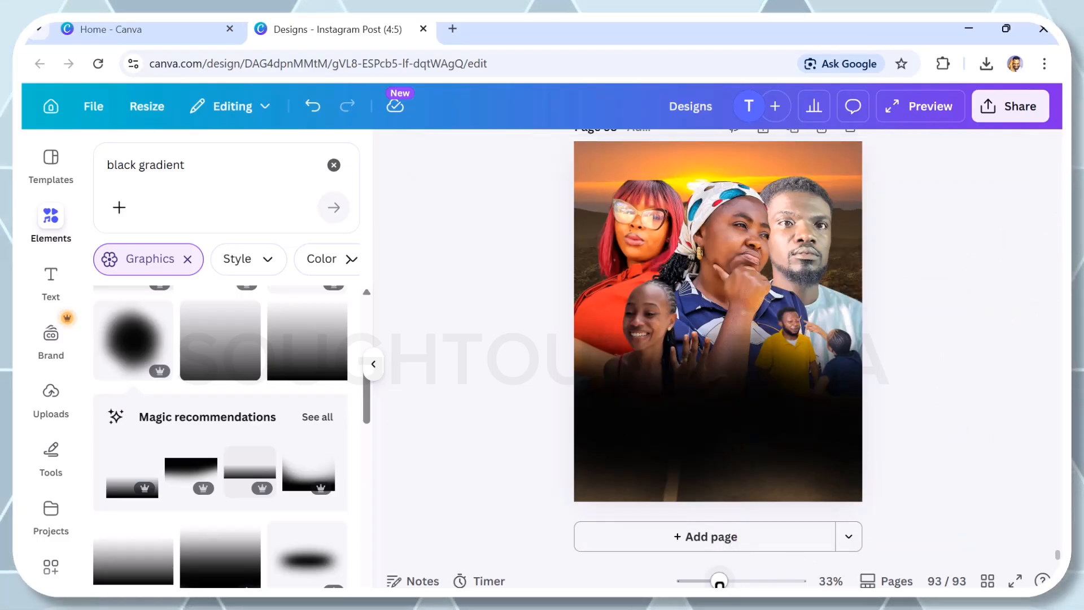
# Zoom in and nudge the bottom gradient slightly to the right.
pyautogui.moveTo(719, 581); pyautogui.dragTo(733, 580)
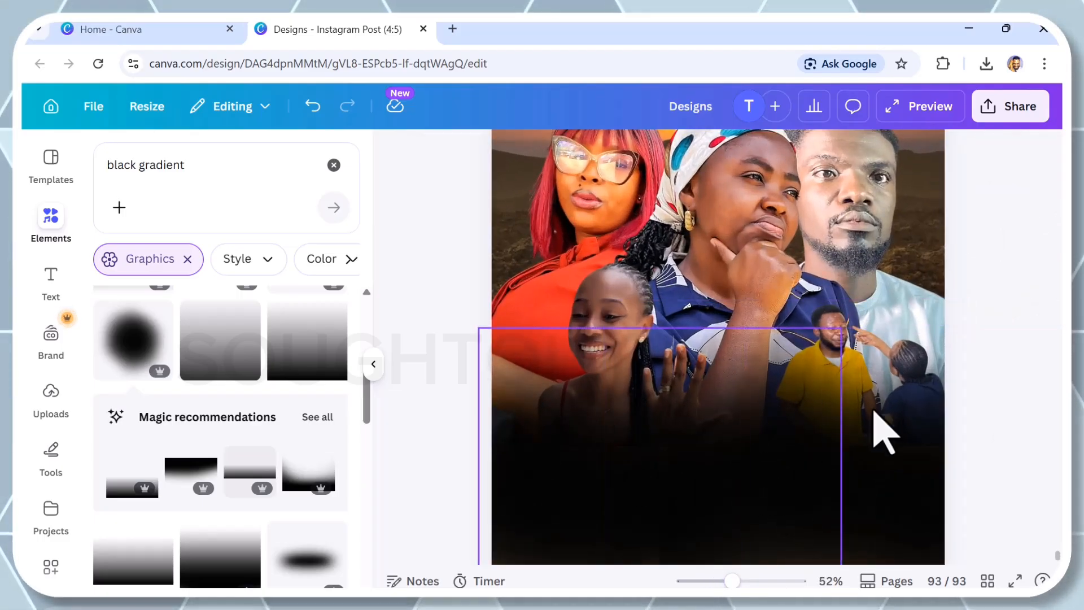
pyautogui.click(872, 450)
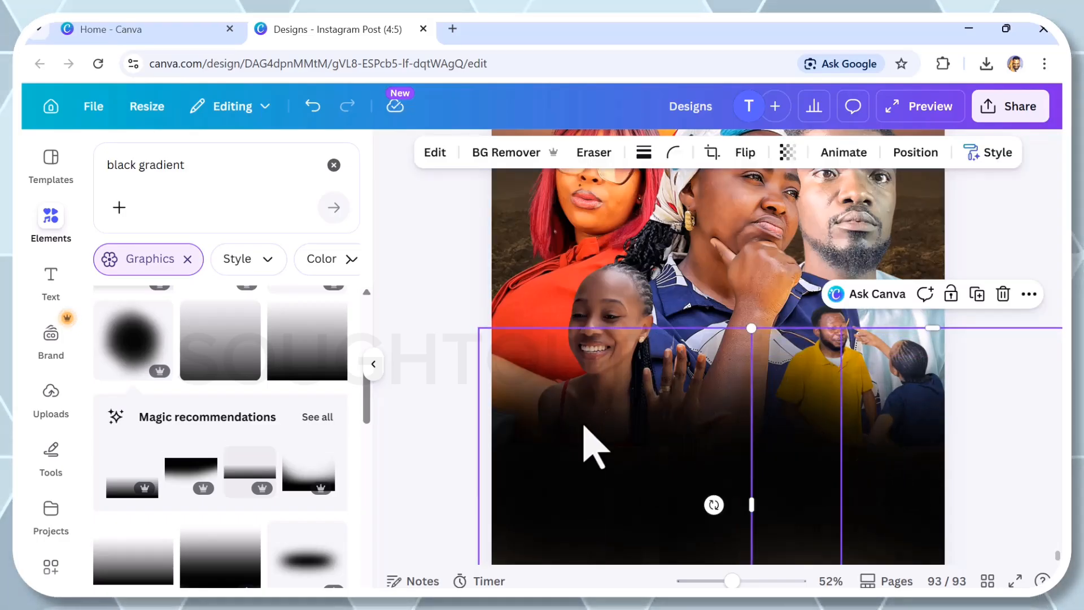
pyautogui.moveTo(574, 457)
pyautogui.mouseDown()
pyautogui.moveTo(569, 467)
pyautogui.moveTo(576, 450)
pyautogui.mouseUp()
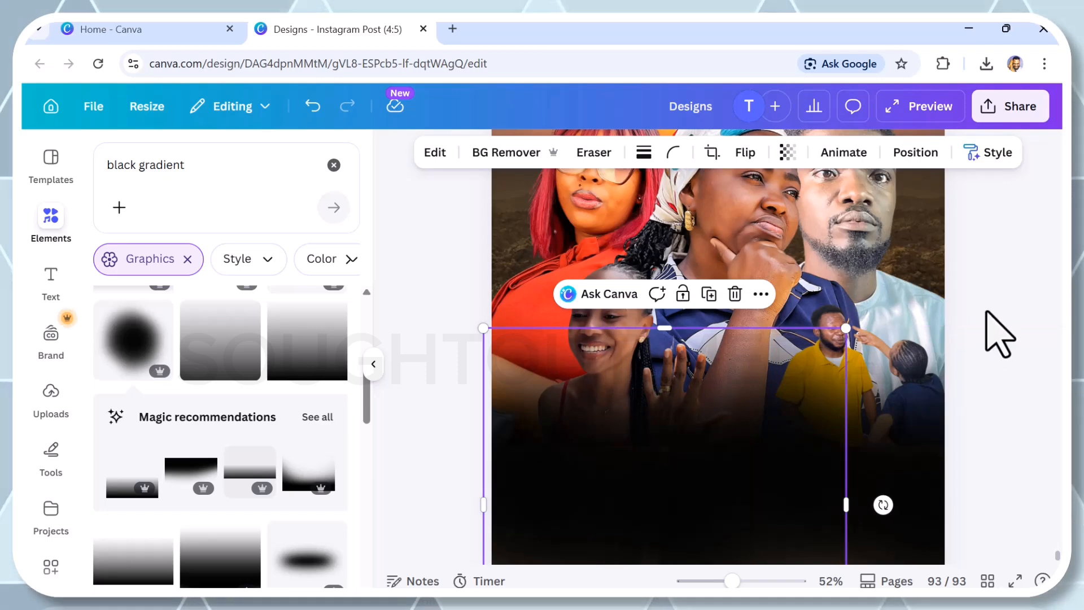
# Move the lower-left gradient up, shrink it, and shift it up and right.
pyautogui.click(997, 277)
pyautogui.scroll(-2, 988, 290)
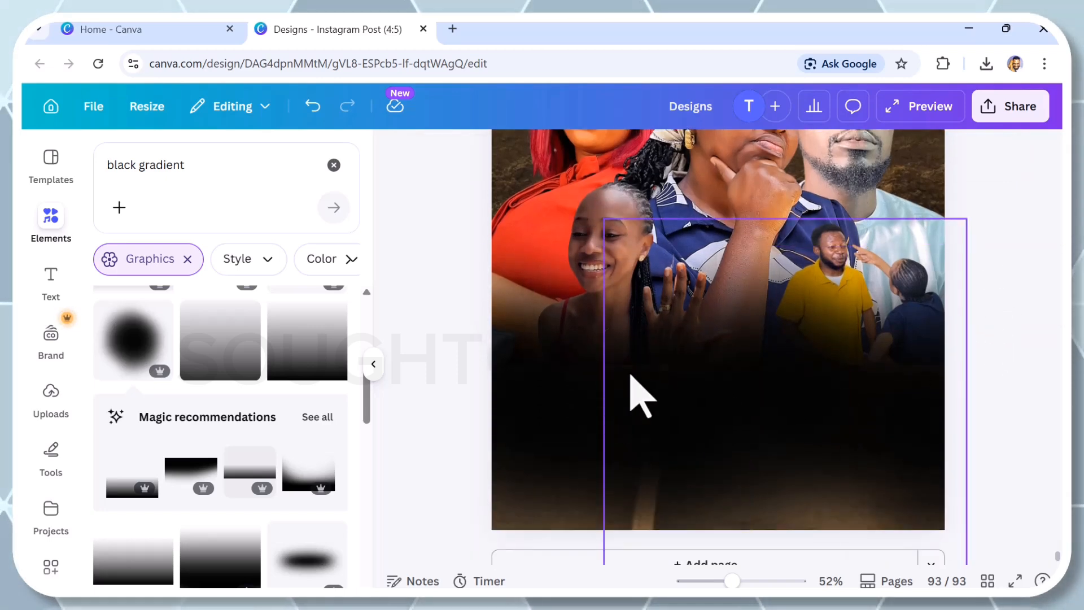
pyautogui.click(564, 387)
pyautogui.moveTo(564, 387); pyautogui.dragTo(564, 374)
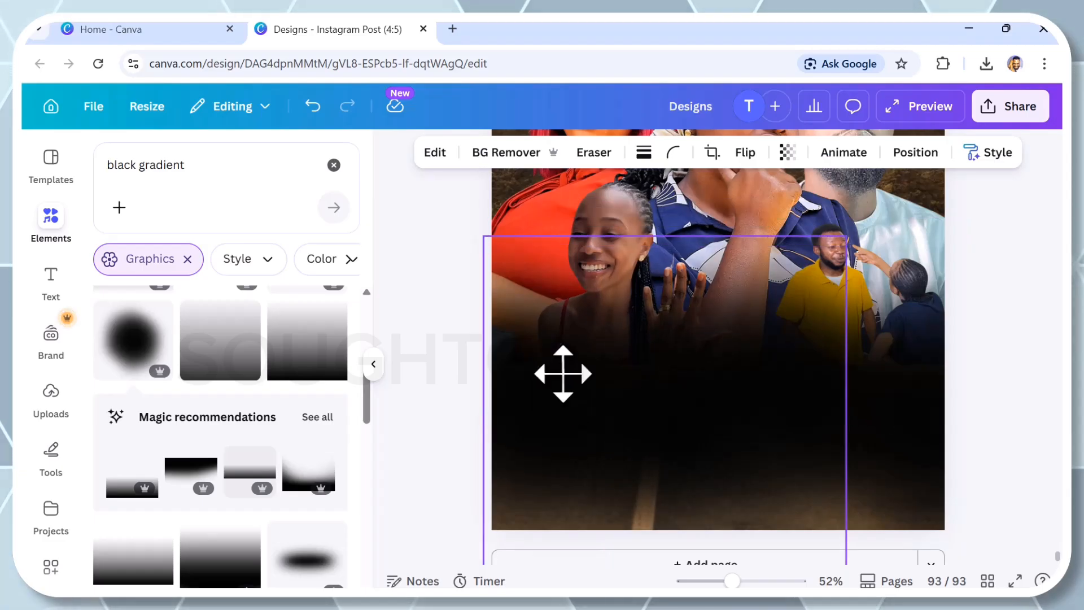
pyautogui.moveTo(850, 238); pyautogui.dragTo(752, 327)
pyautogui.moveTo(603, 470); pyautogui.dragTo(573, 398)
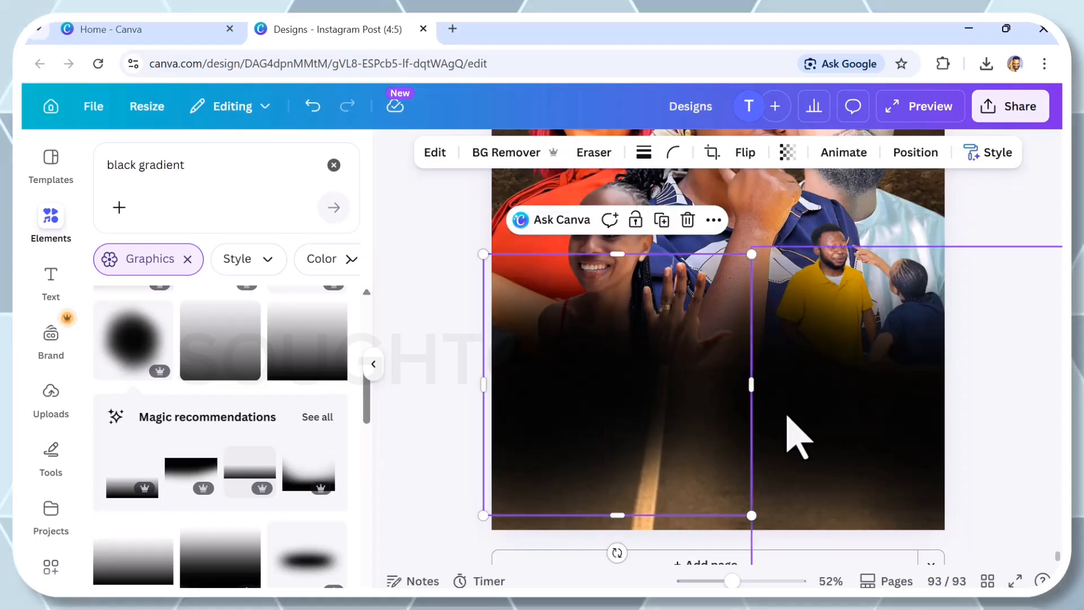
# Shift the large right gradient and the dark overlay up and left over the cast photo.
pyautogui.click(826, 449)
pyautogui.moveTo(719, 476); pyautogui.dragTo(652, 483)
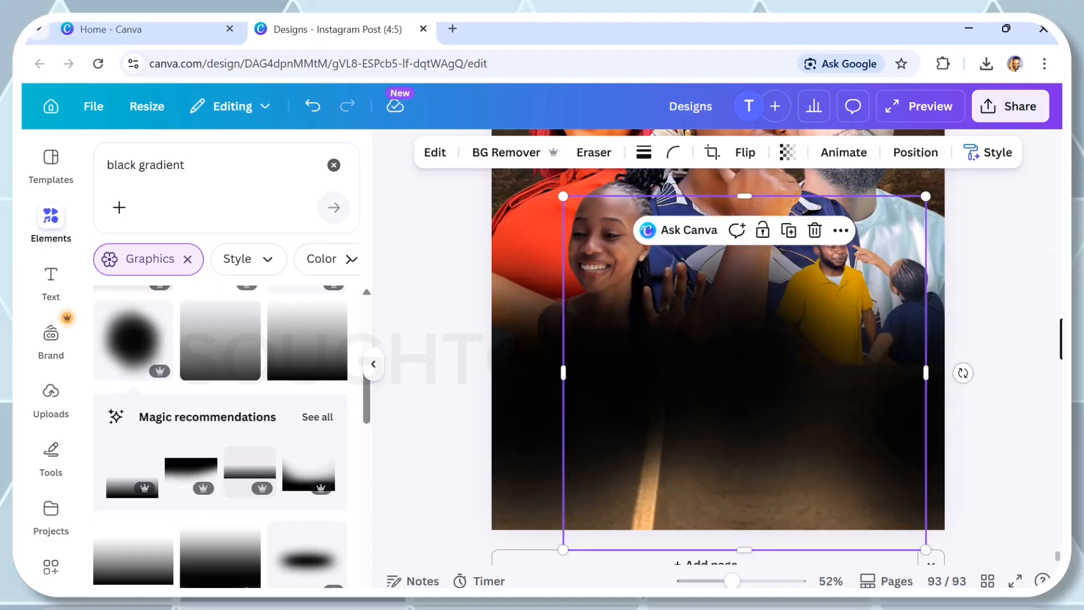
pyautogui.click(1016, 359)
pyautogui.click(914, 436)
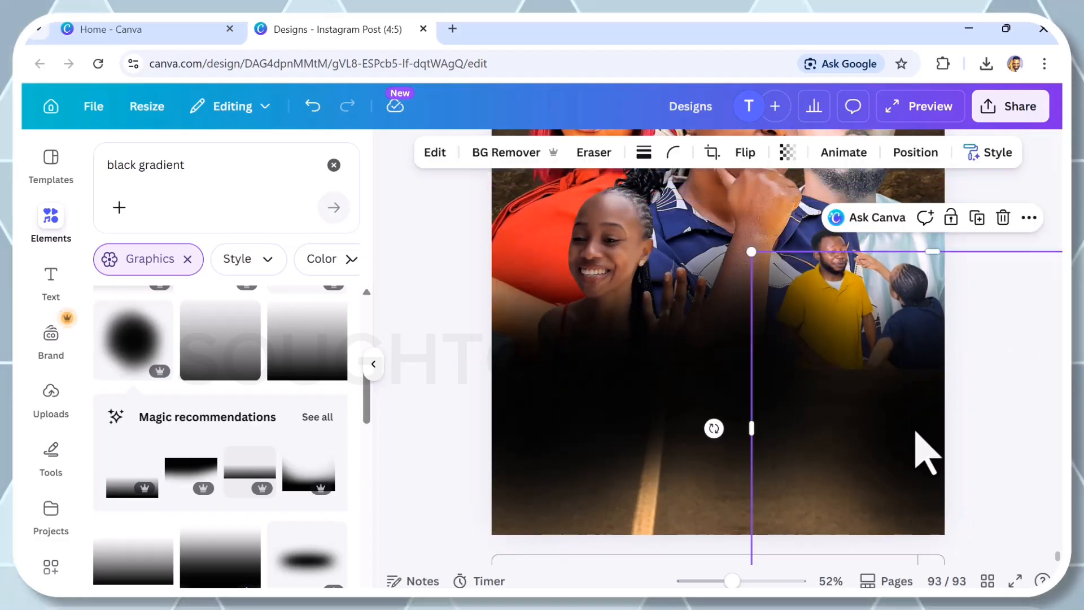
pyautogui.moveTo(925, 450); pyautogui.dragTo(884, 411)
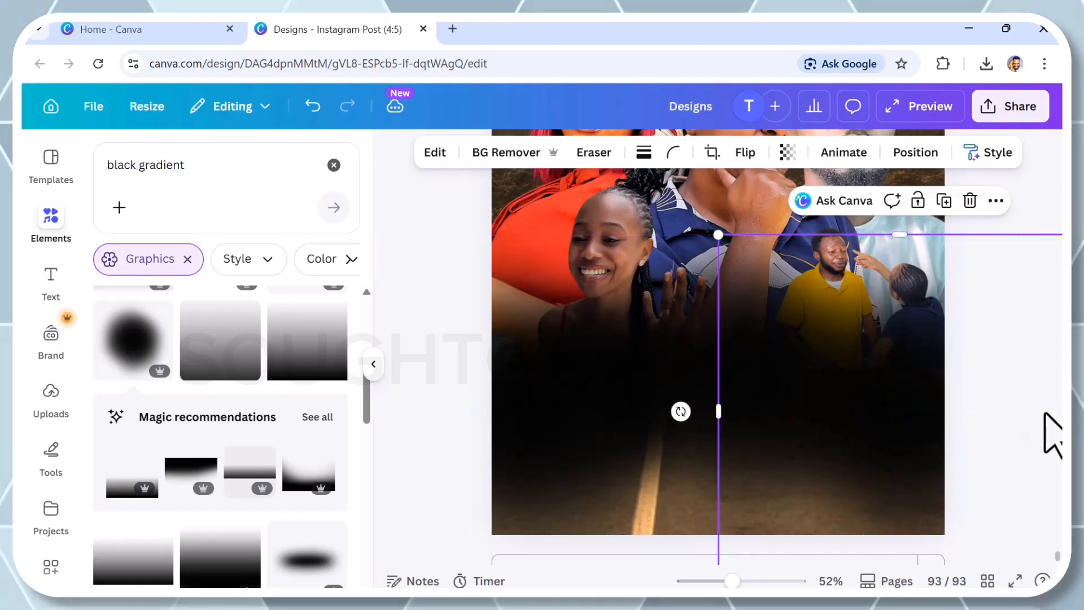
pyautogui.scroll(5, 954, 384)
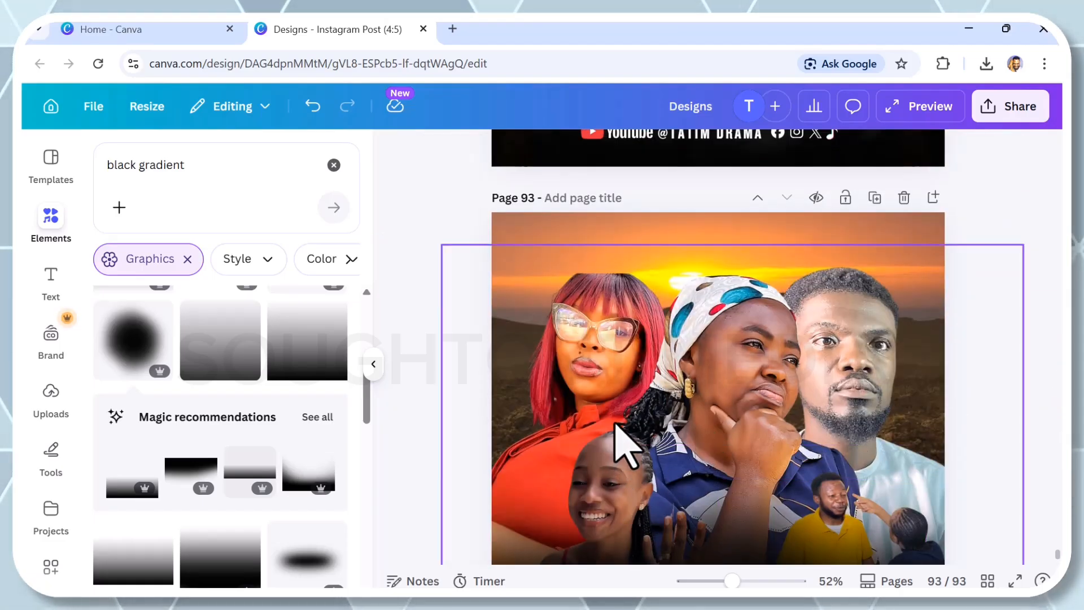
# Move the smiling girl's cutout up and right toward the group's centre, and stretch it downward.
pyautogui.scroll(-5, 673, 443)
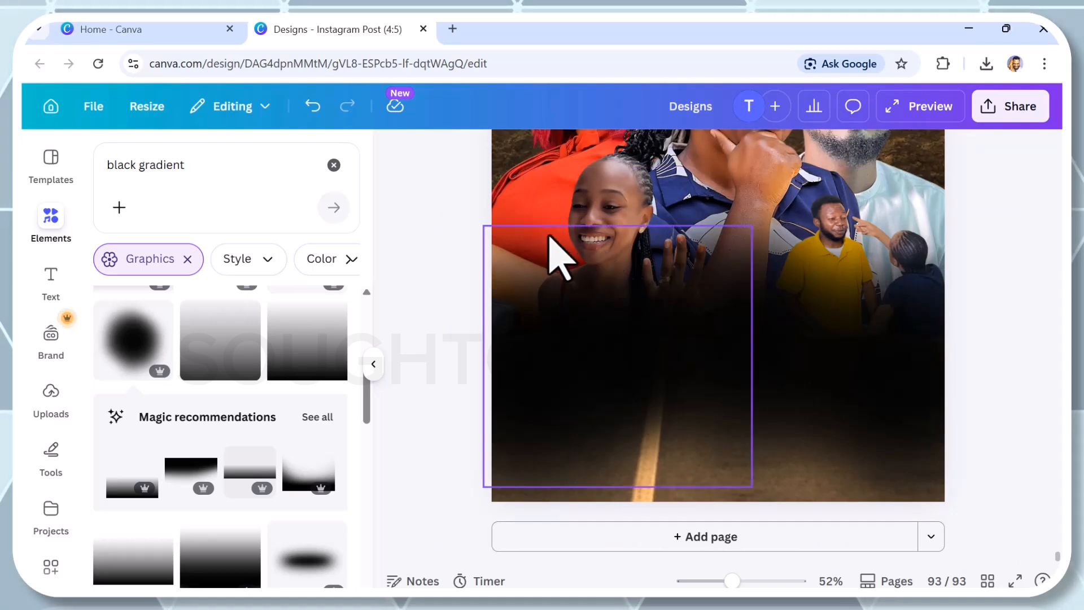
pyautogui.scroll(5, 559, 260)
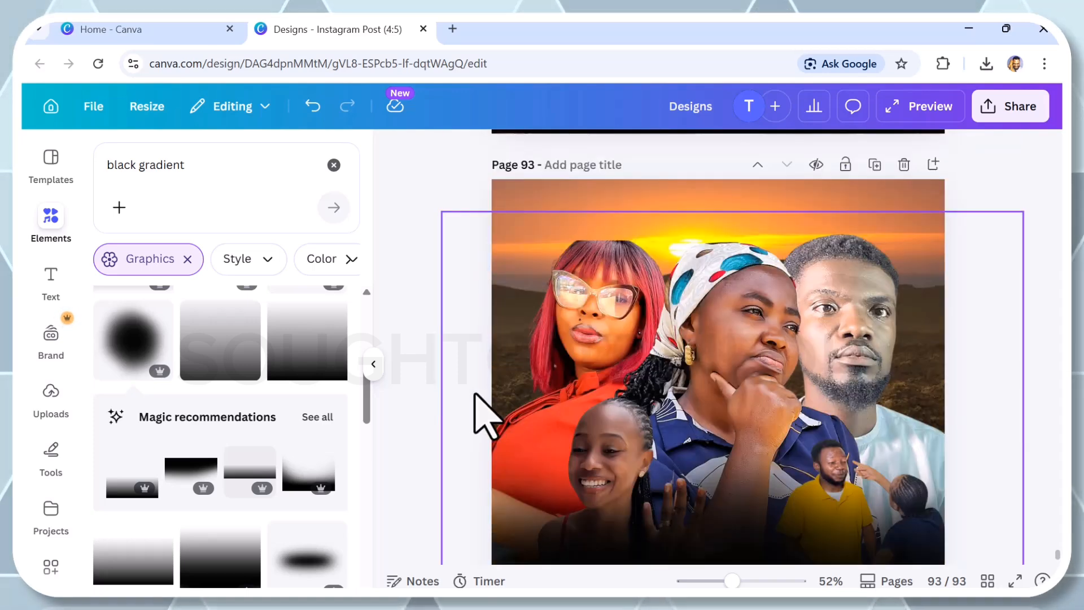
pyautogui.click(626, 429)
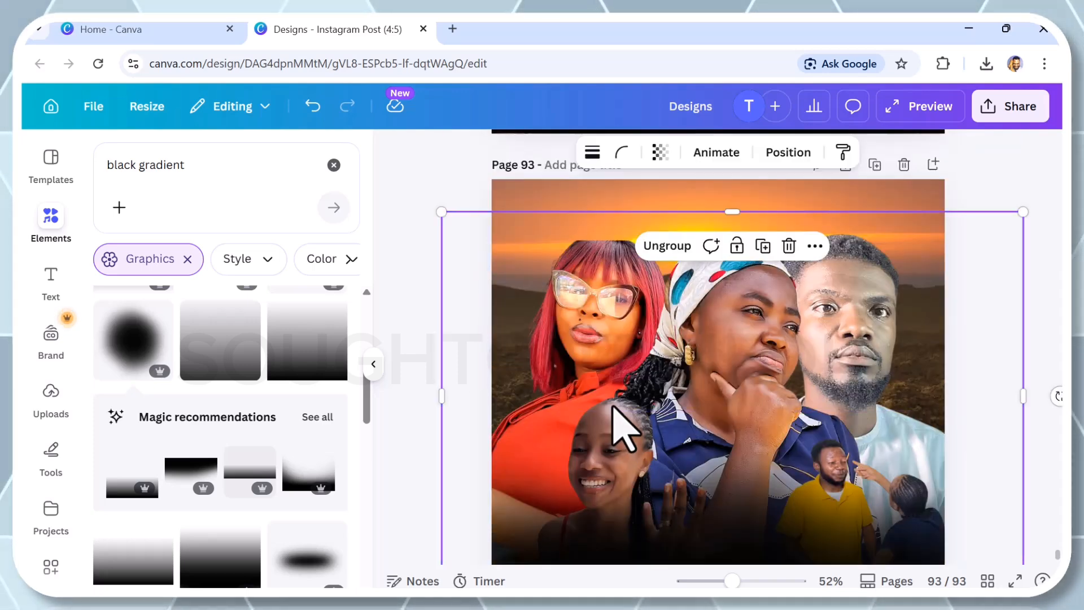
pyautogui.click(604, 429)
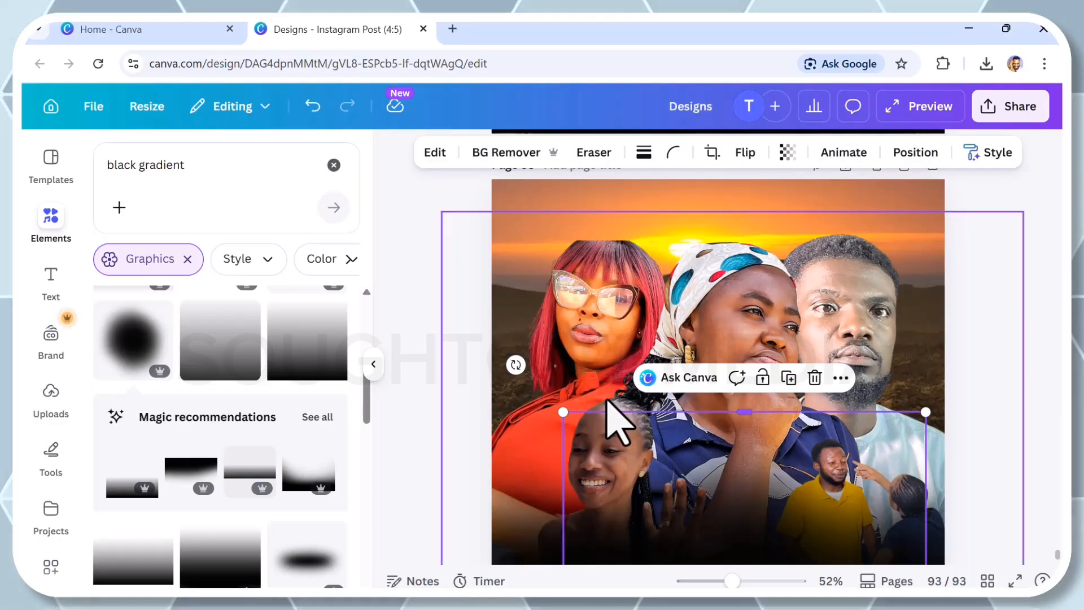
pyautogui.click(614, 402)
pyautogui.click(590, 435)
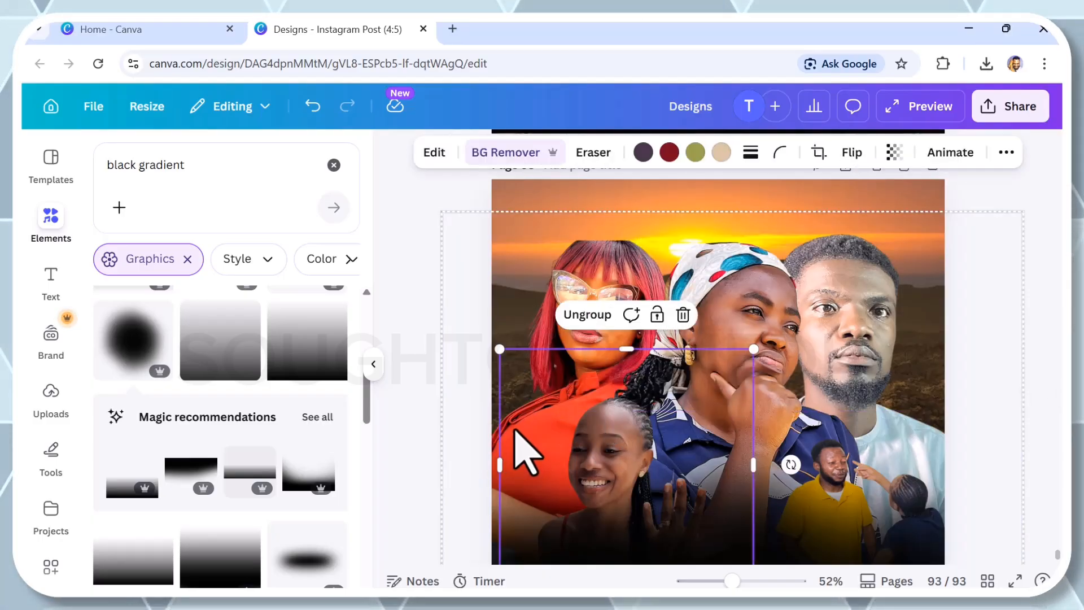
pyautogui.moveTo(514, 429); pyautogui.dragTo(562, 389)
pyautogui.scroll(-3, 706, 440)
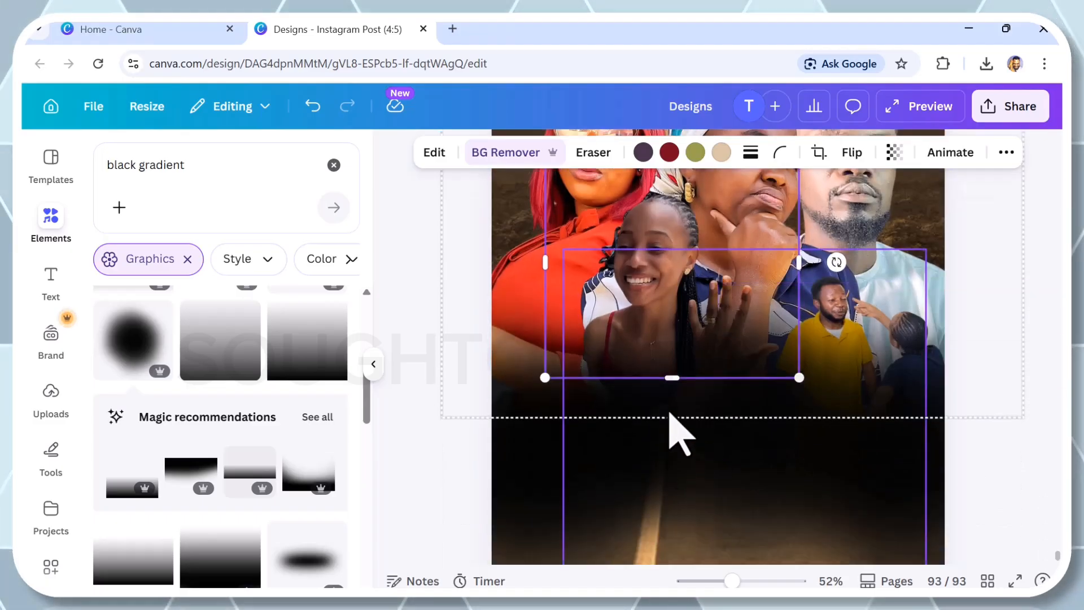
pyautogui.moveTo(668, 377); pyautogui.dragTo(676, 429)
pyautogui.click(991, 299)
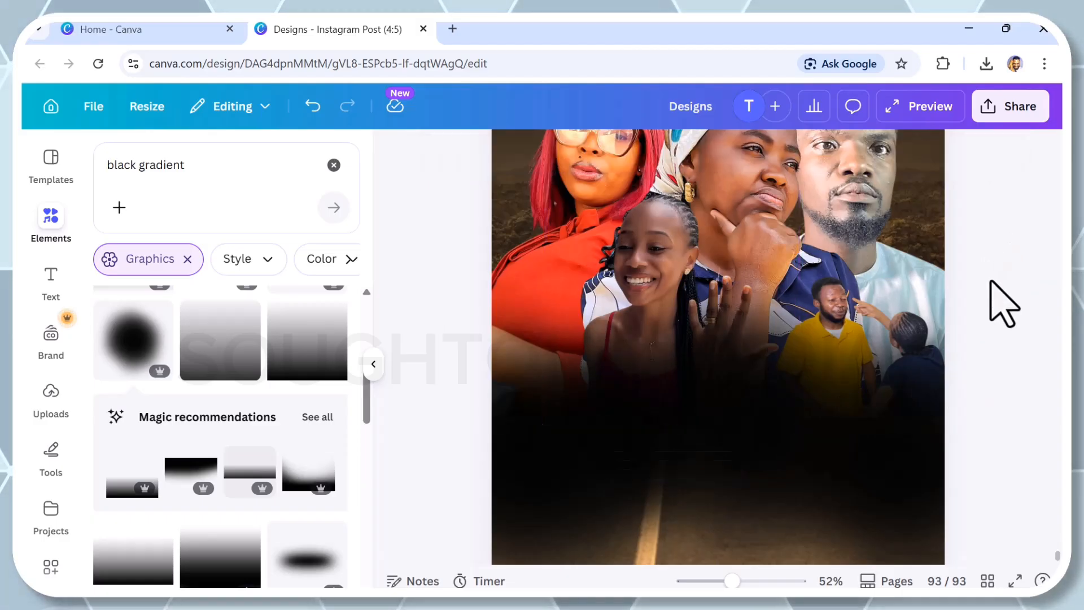
pyautogui.scroll(3, 1005, 305)
pyautogui.scroll(-5, 1029, 353)
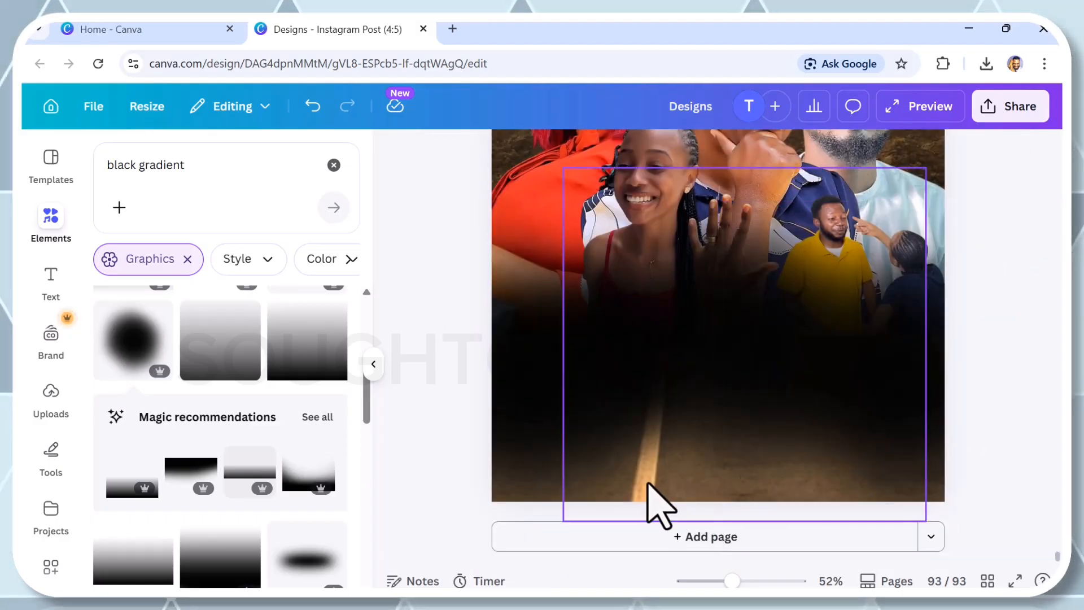
# Add the black radial gradient, drag it to the bottom, and enlarge it centred across the poster.
pyautogui.click(130, 339)
pyautogui.moveTo(686, 329); pyautogui.dragTo(619, 551)
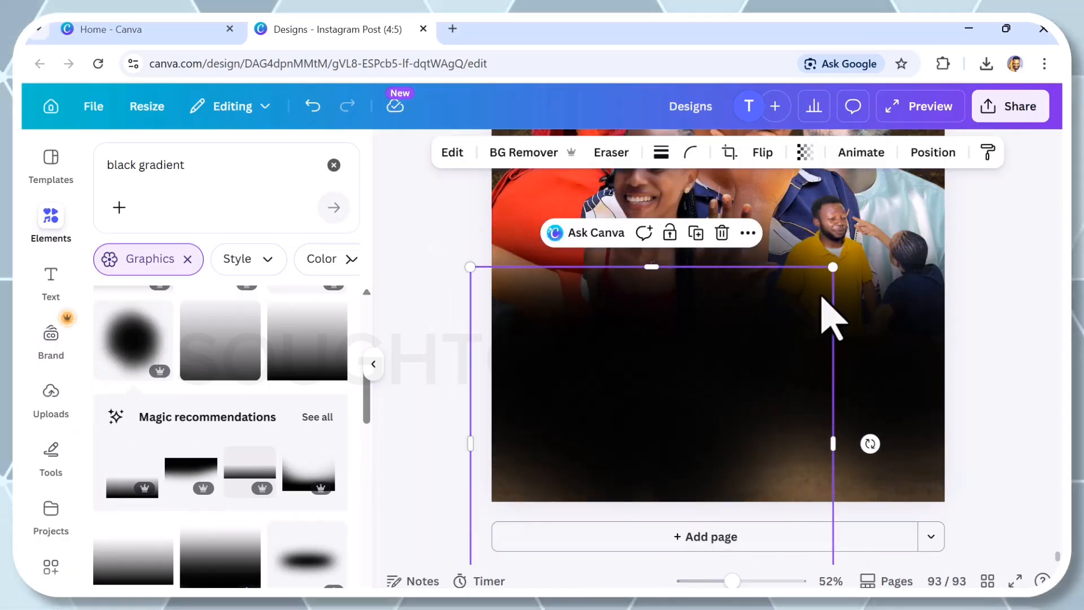
pyautogui.moveTo(835, 263); pyautogui.dragTo(988, 151)
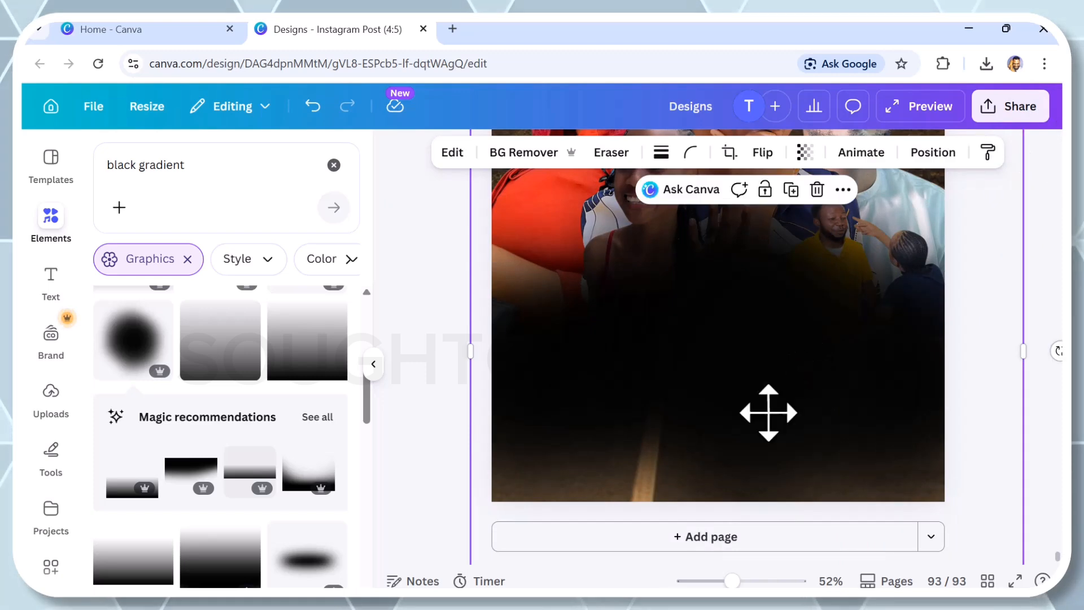
pyautogui.moveTo(768, 414); pyautogui.dragTo(948, 515)
pyautogui.click(1036, 271)
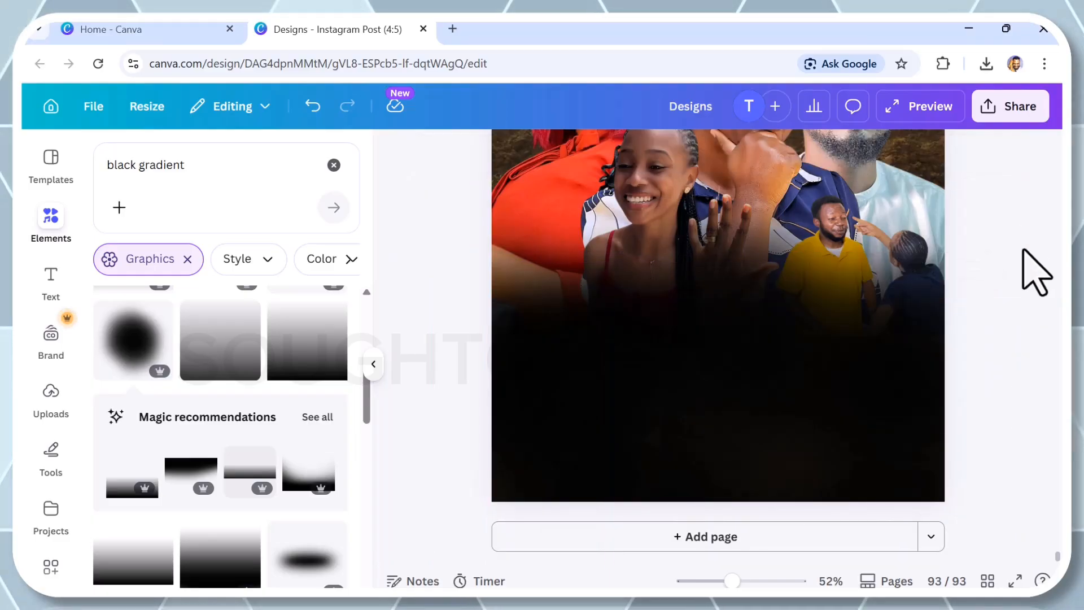
pyautogui.scroll(4, 971, 364)
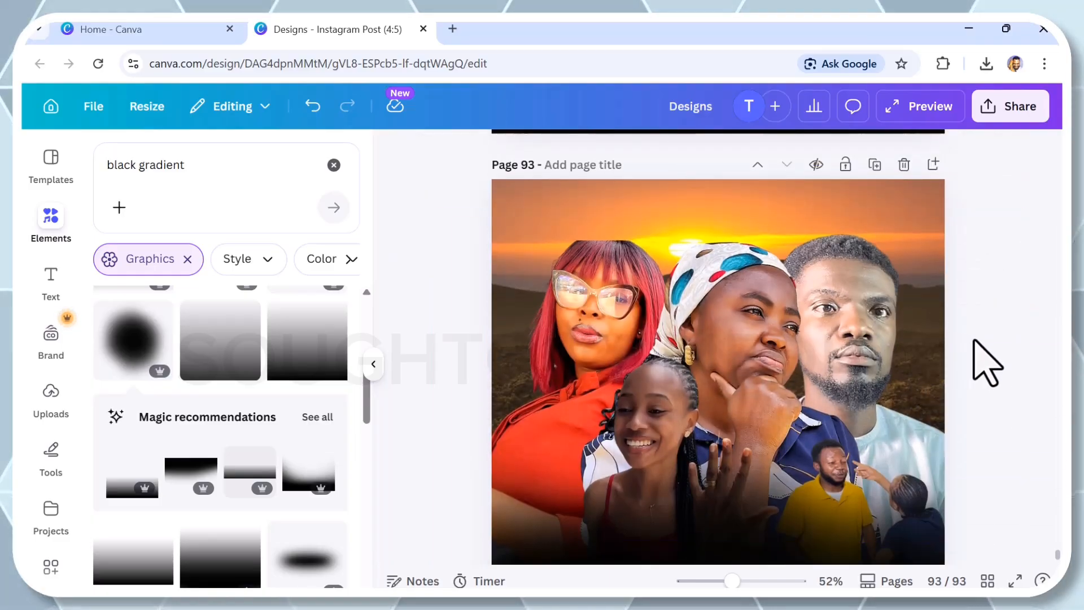
pyautogui.scroll(-3, 1023, 306)
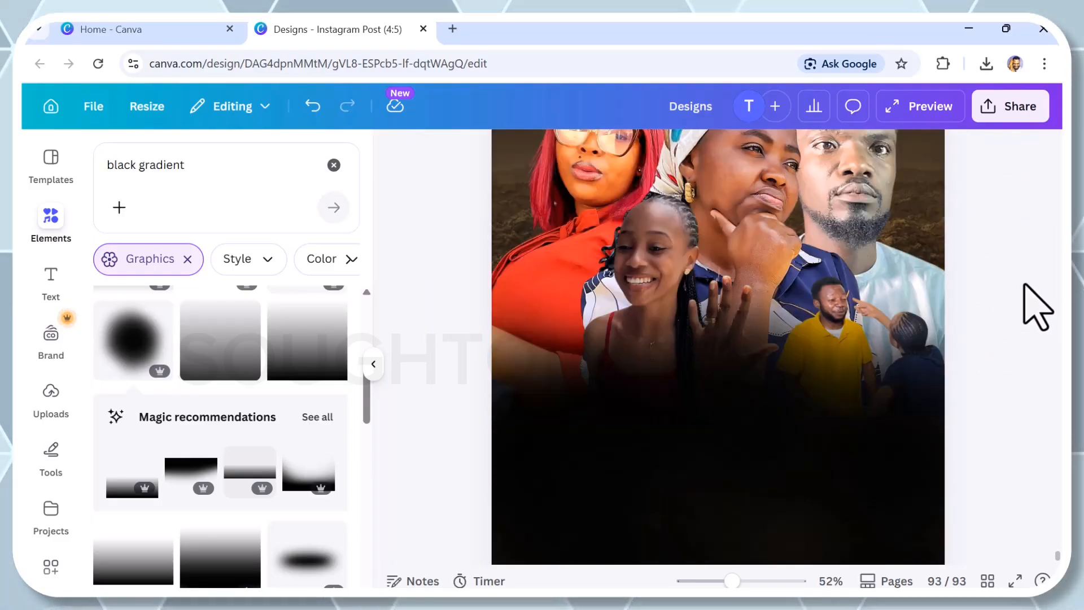
pyautogui.scroll(2, 1032, 285)
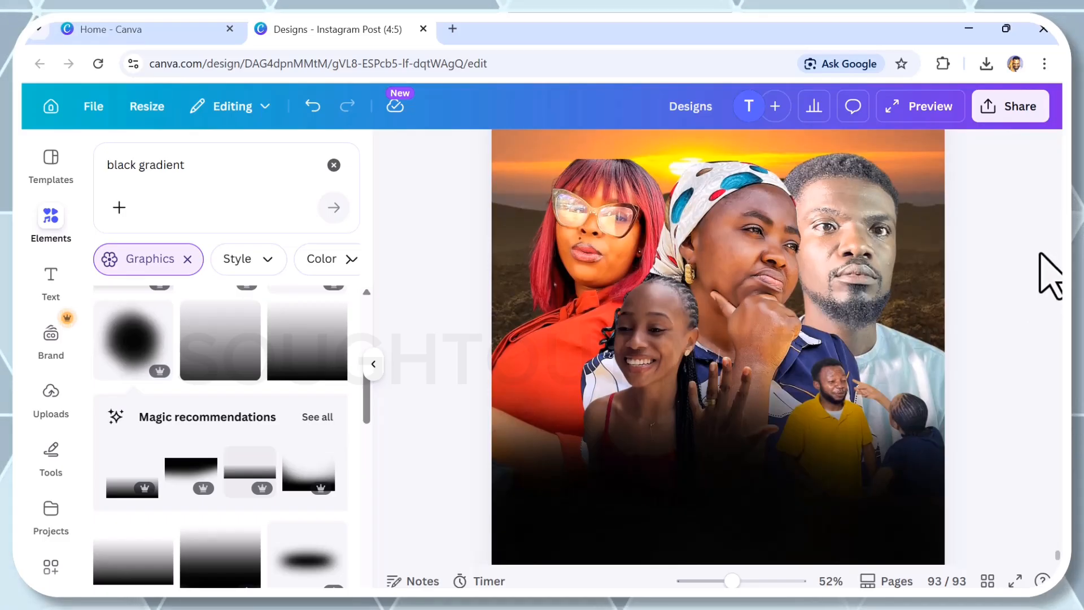
pyautogui.scroll(2, 1046, 266)
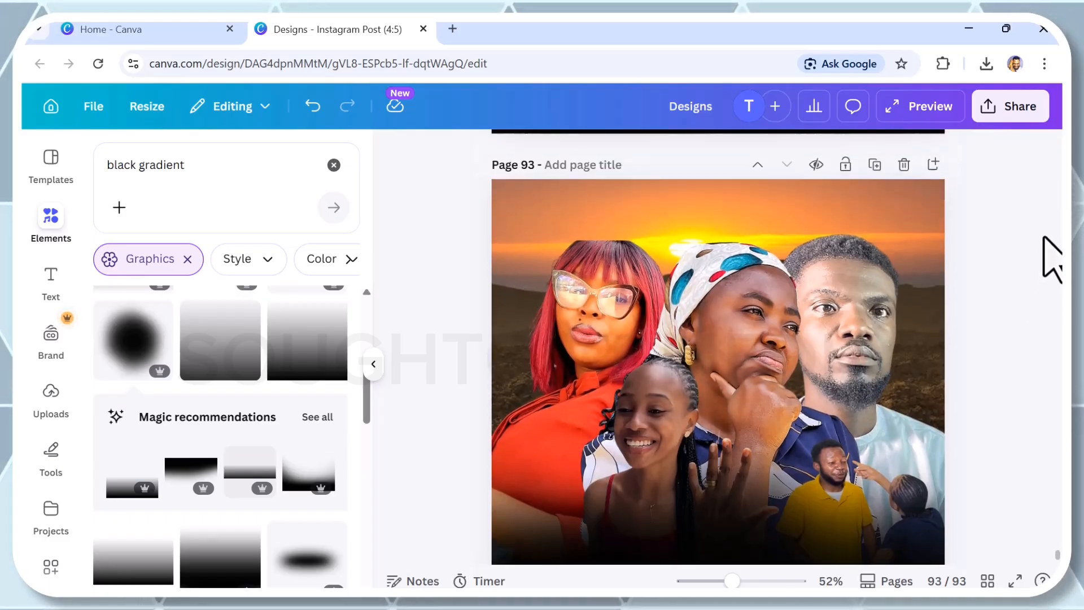
# Crop-reposition the sunset background so more sky and hill show behind the cast.
pyautogui.doubleClick(906, 190)
pyautogui.moveTo(909, 201); pyautogui.dragTo(927, 220)
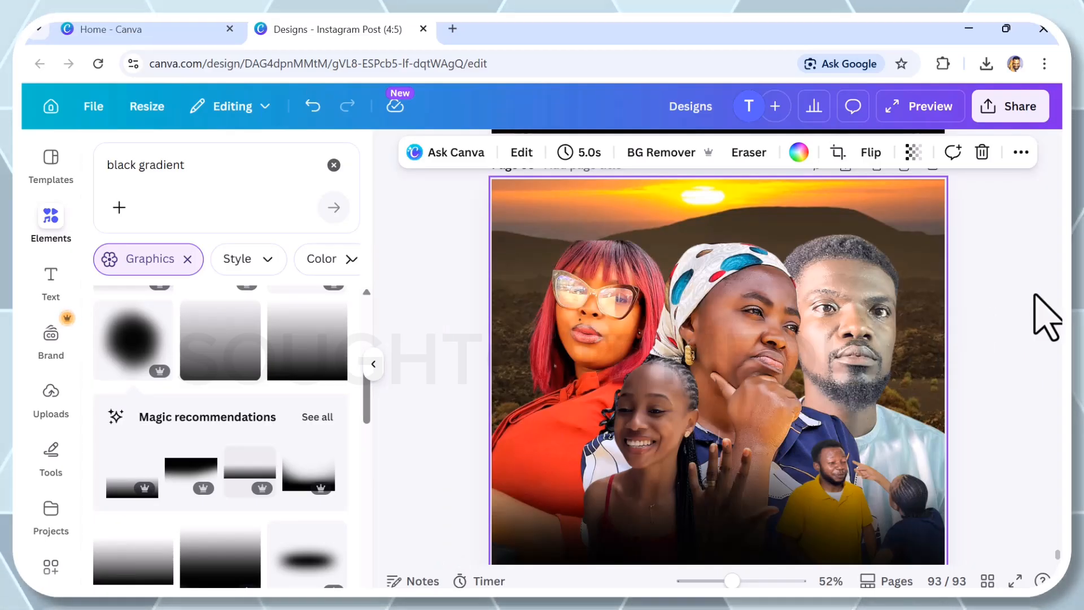
pyautogui.scroll(-2, 1002, 395)
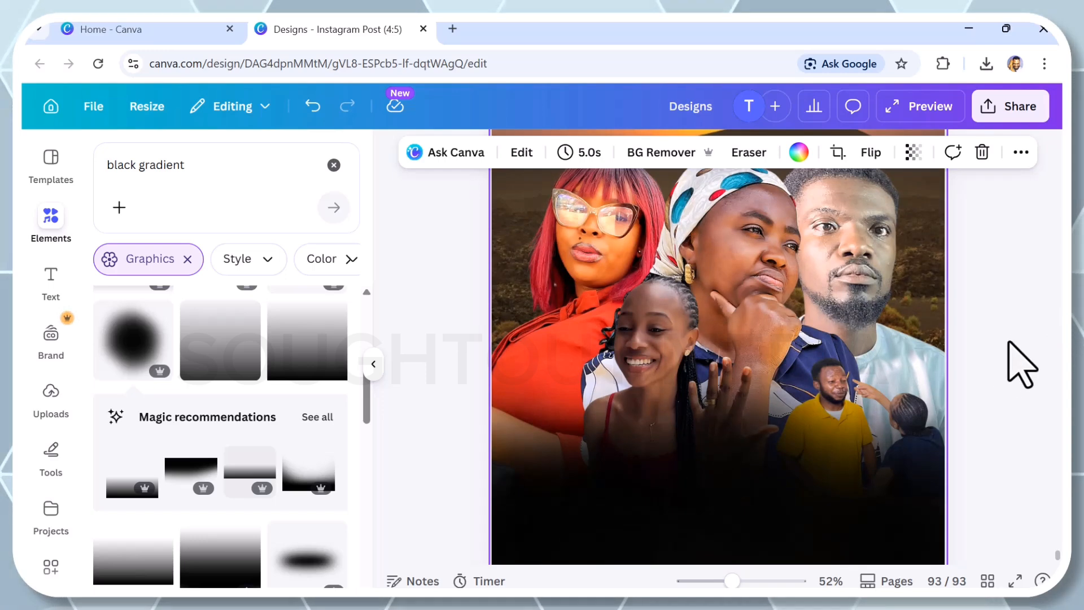
pyautogui.scroll(-2, 1022, 362)
pyautogui.scroll(4, 1025, 350)
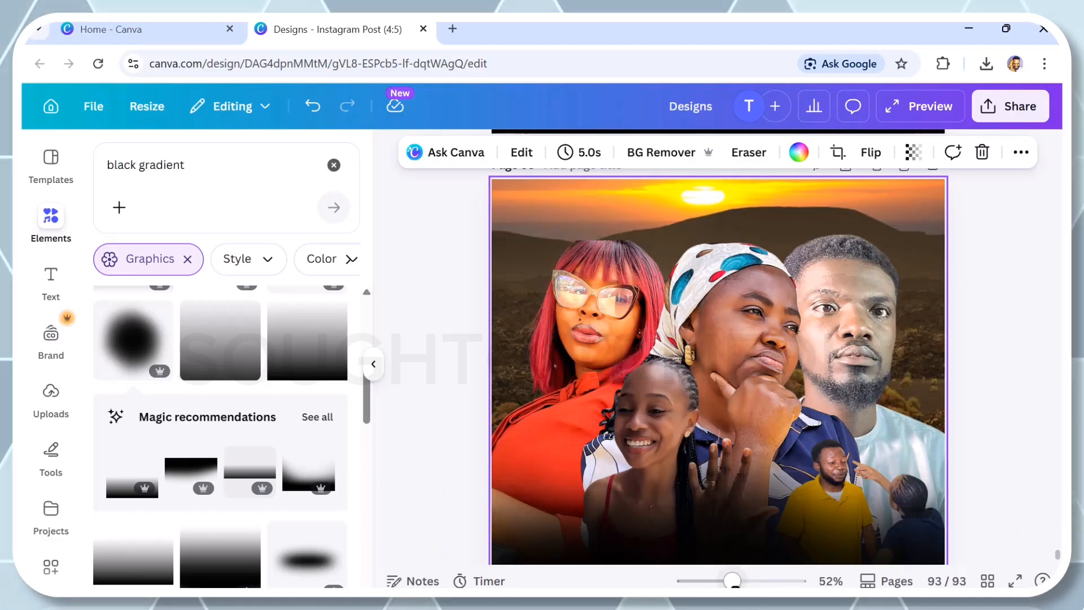
# Zoom out to 34% and bring up editing choices for the sunset background image.
pyautogui.moveTo(733, 583); pyautogui.dragTo(717, 582)
pyautogui.click(988, 302)
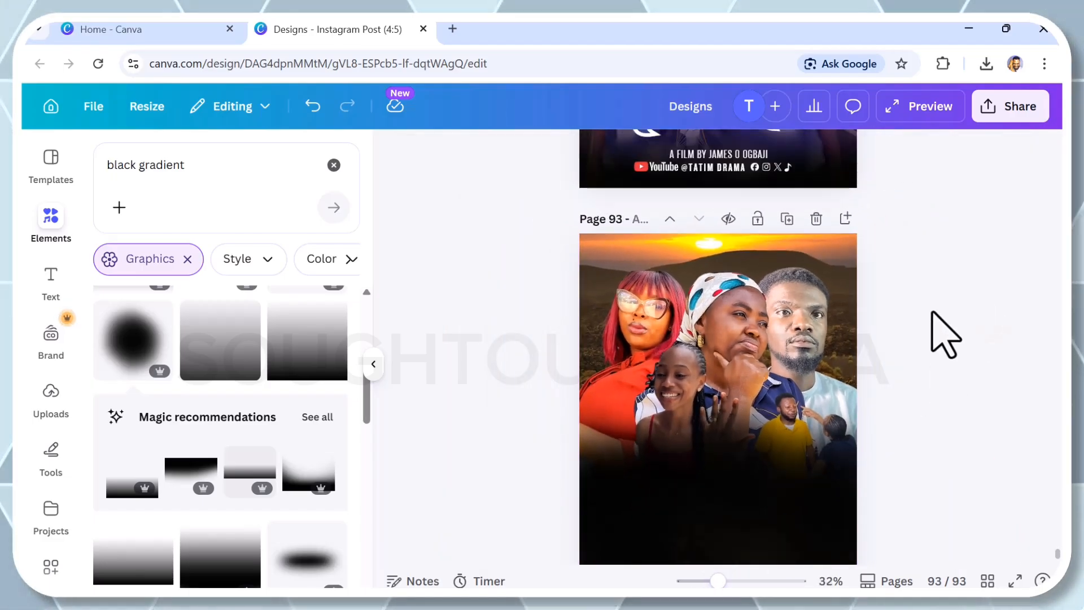
pyautogui.click(753, 249)
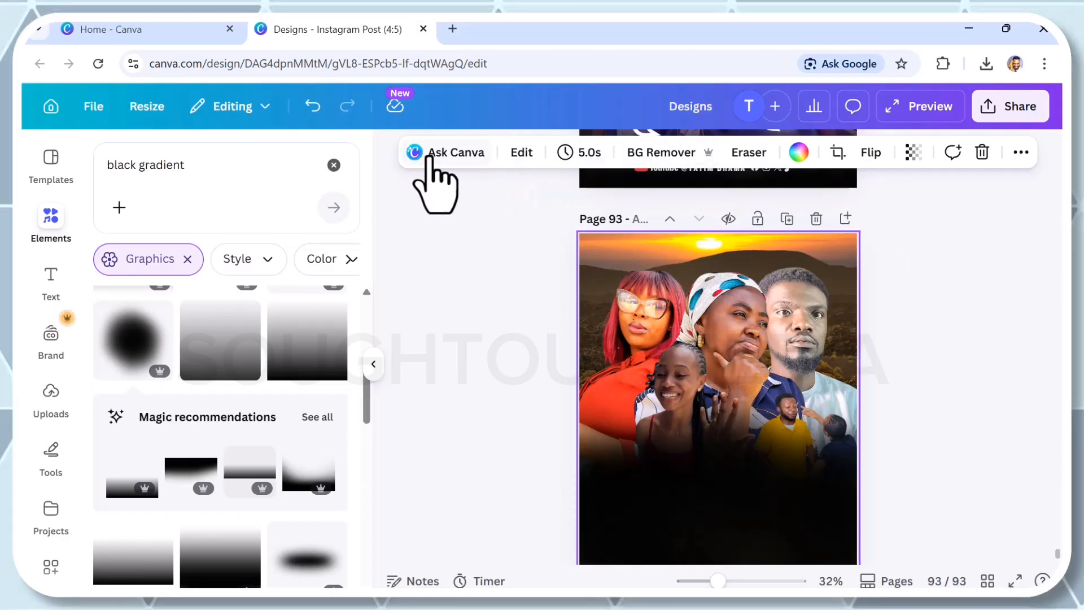
pyautogui.click(518, 153)
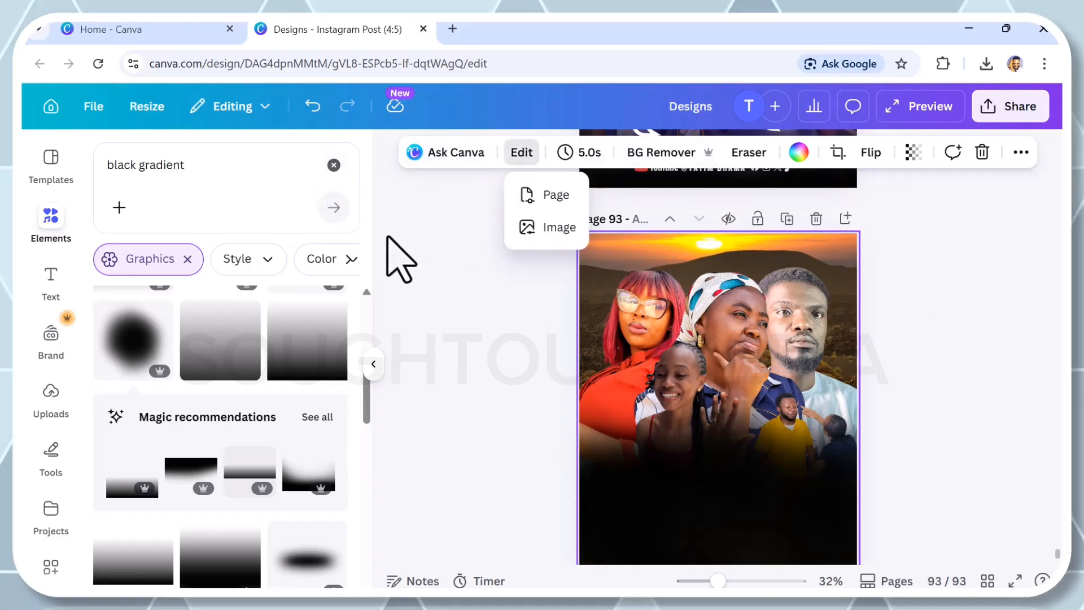
# Clear the gradient search and open the full Tools list in Edit for the sunset background.
pyautogui.click(556, 229)
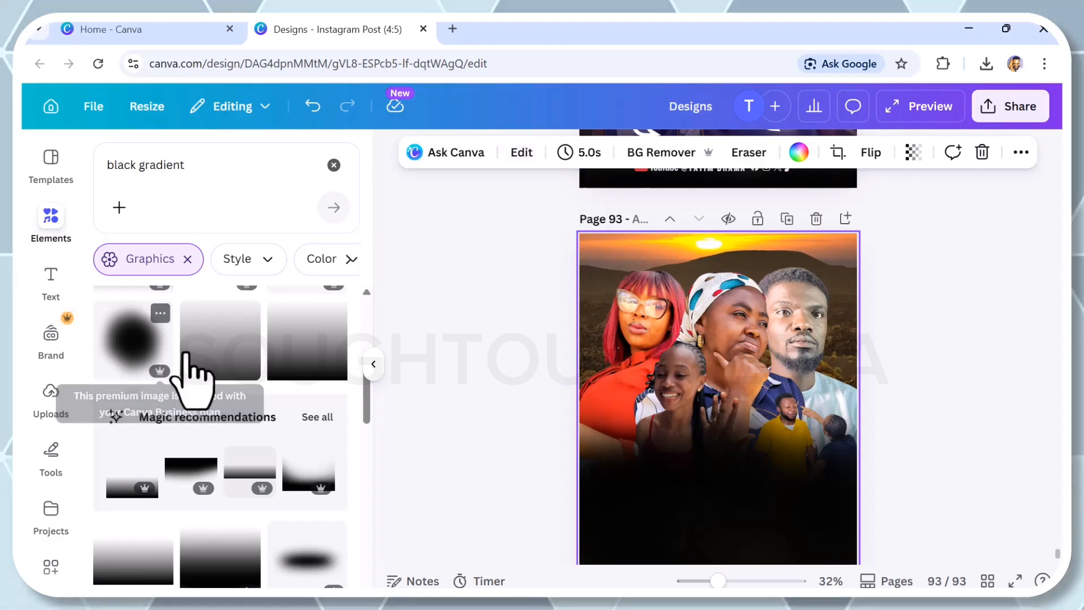
pyautogui.click(334, 165)
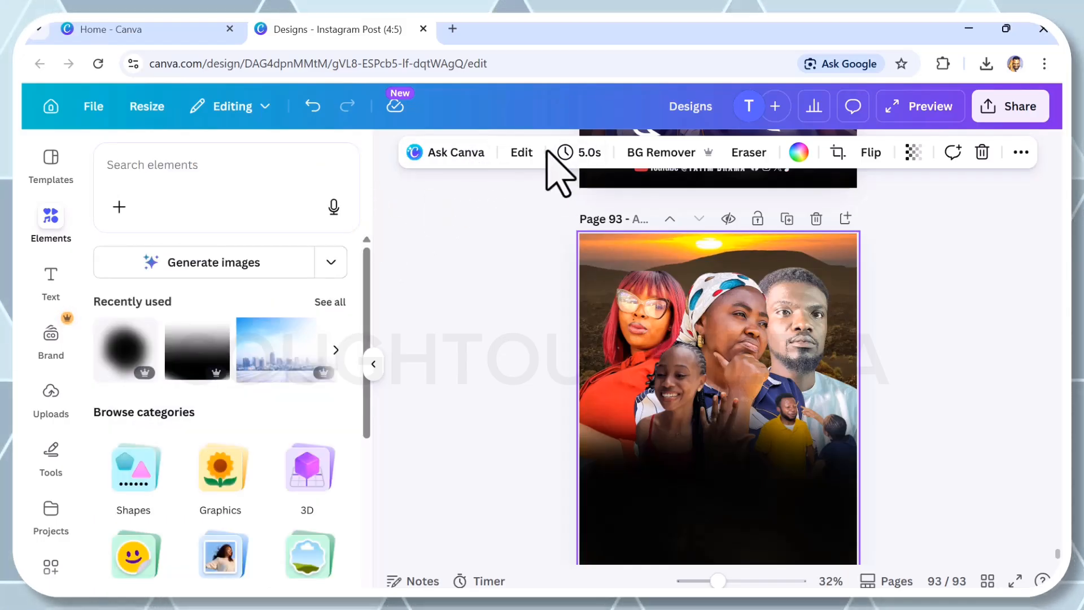
pyautogui.click(522, 152)
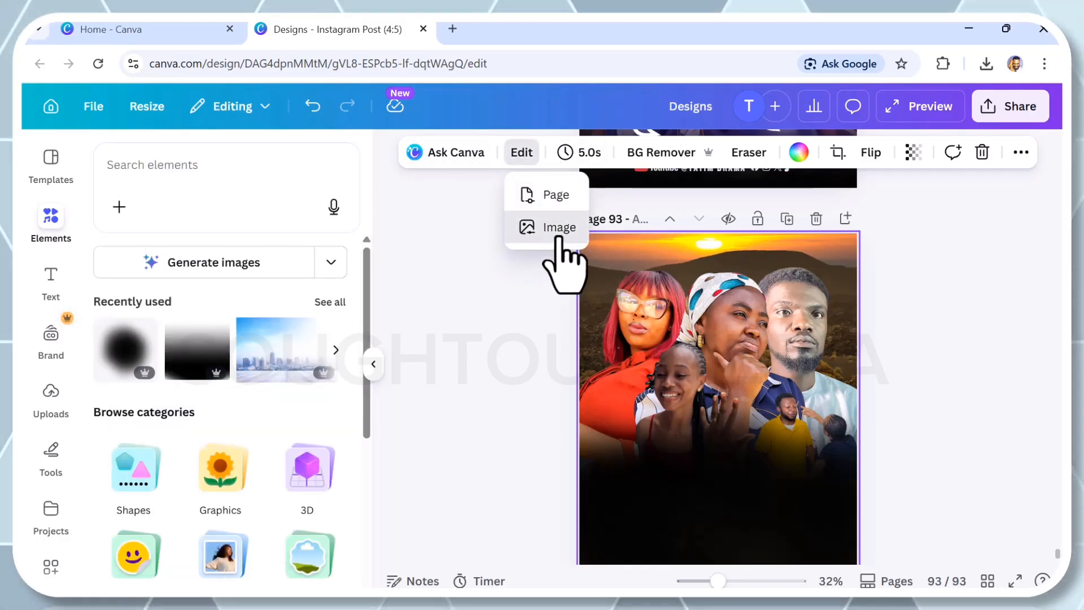
pyautogui.click(549, 237)
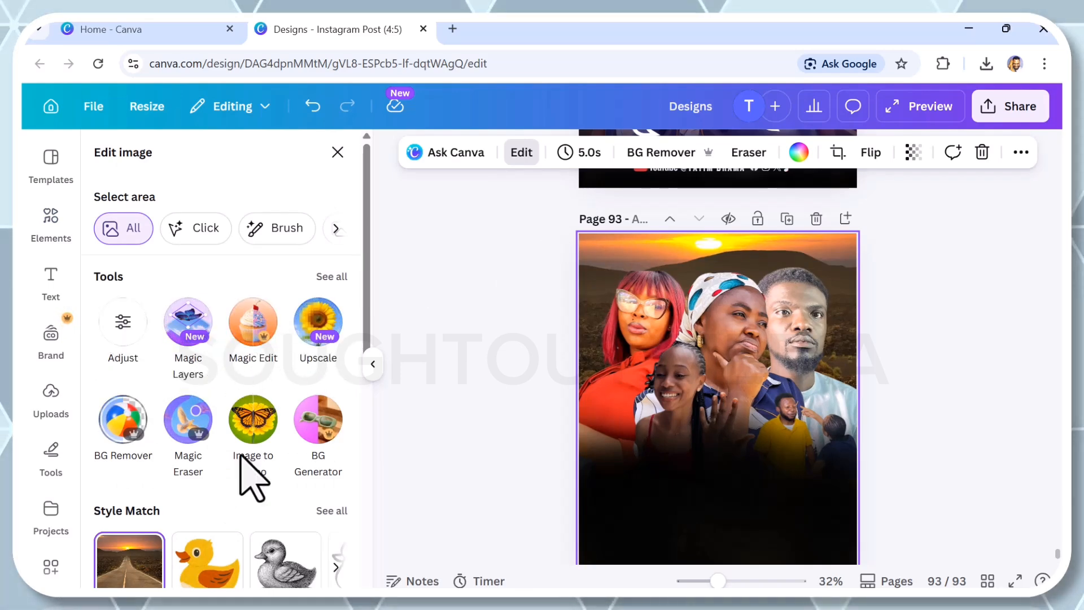
pyautogui.scroll(-1, 285, 430)
pyautogui.scroll(-1, 293, 446)
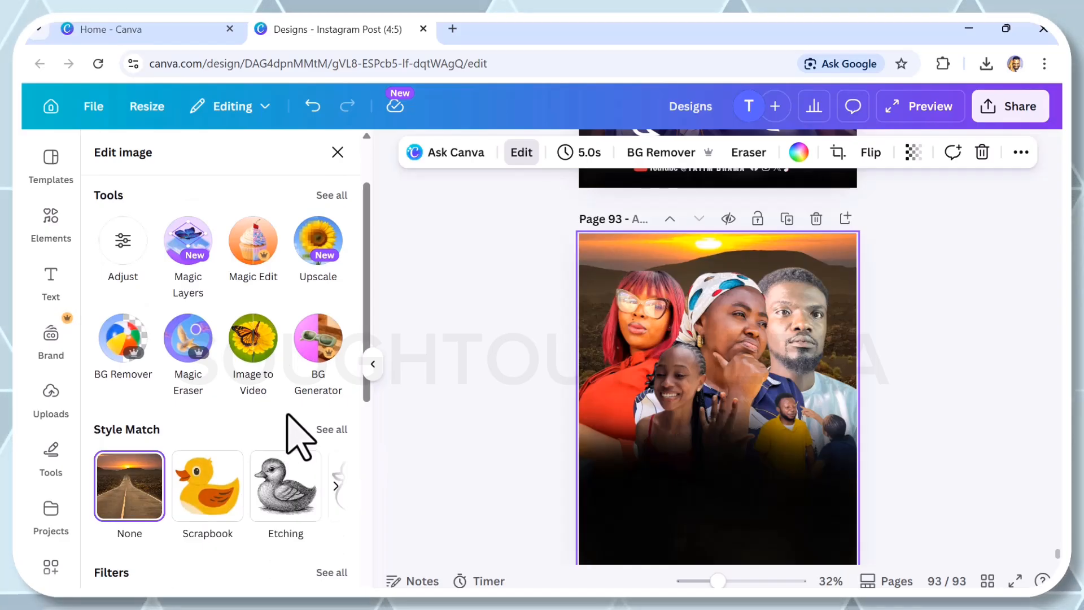
pyautogui.scroll(2, 319, 367)
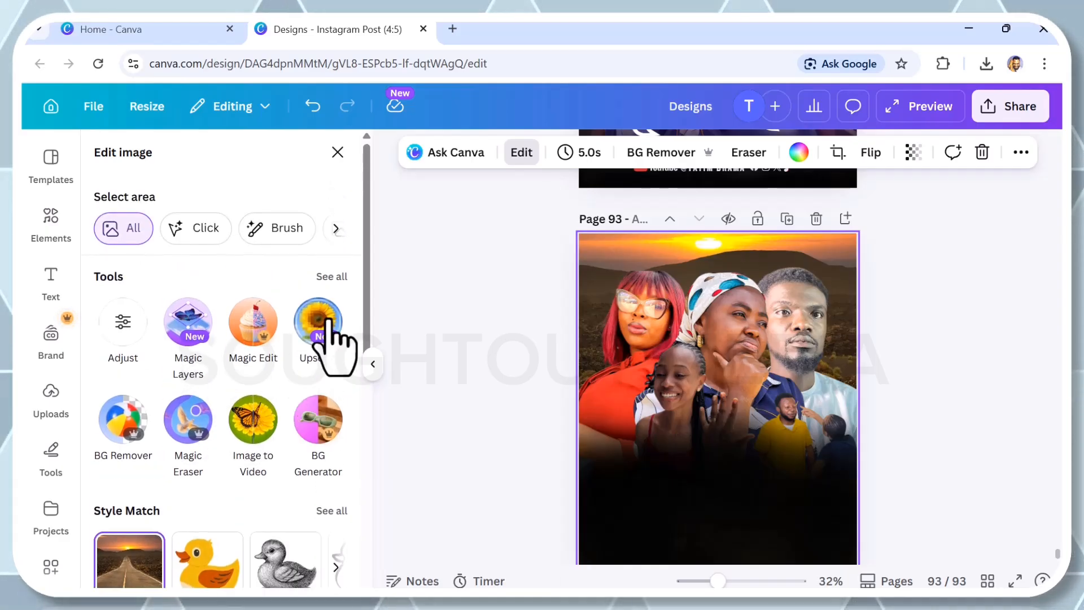
pyautogui.click(333, 276)
pyautogui.scroll(-2, 327, 363)
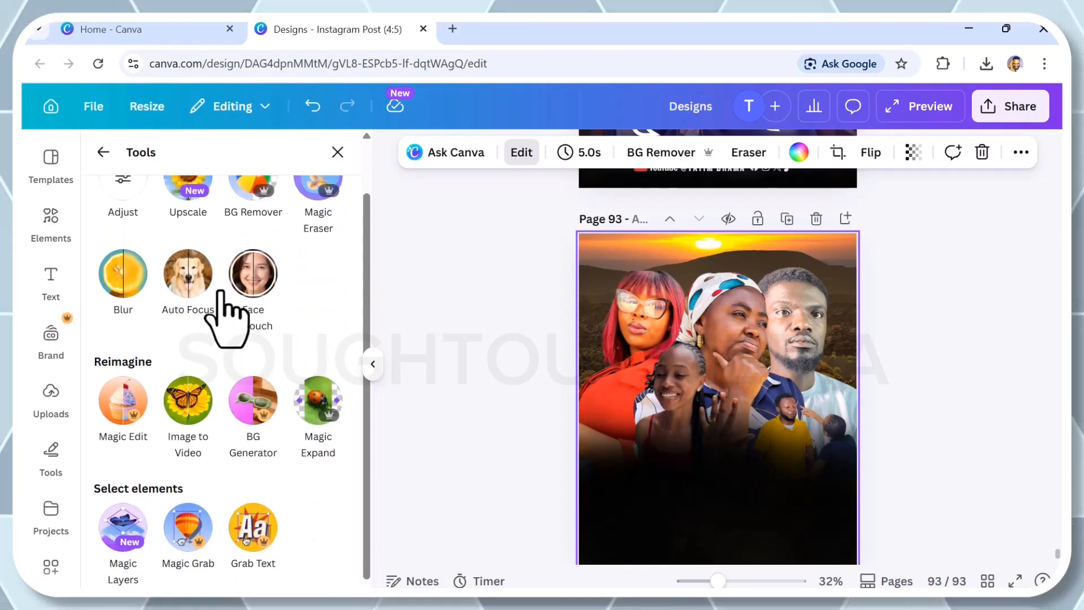
pyautogui.scroll(2, 138, 362)
# Apply a whole-image Blur at intensity 18 to the sunset road background.
pyautogui.click(142, 339)
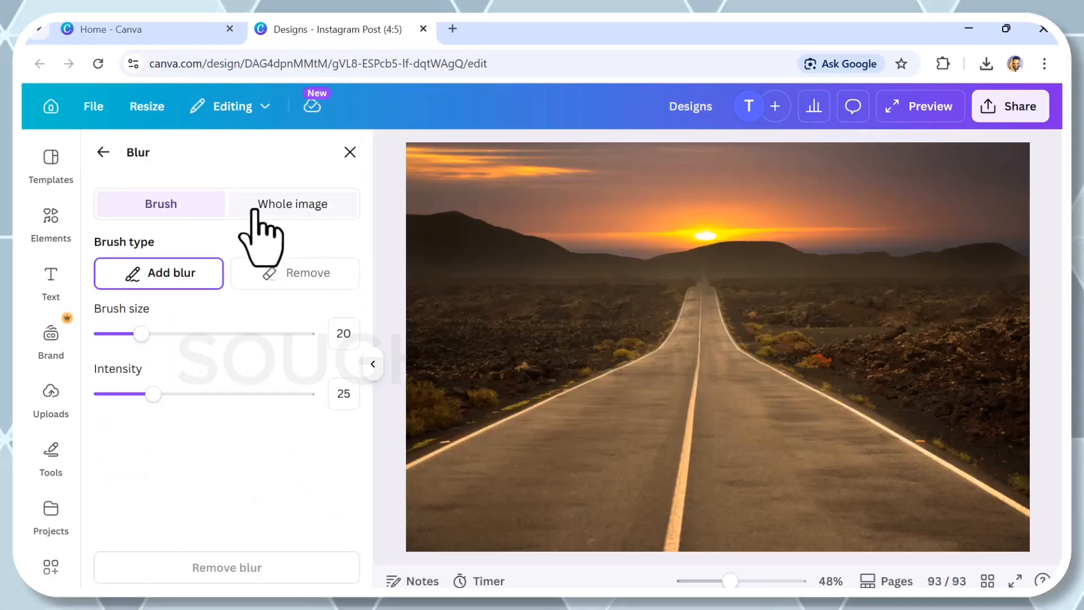
pyautogui.click(292, 207)
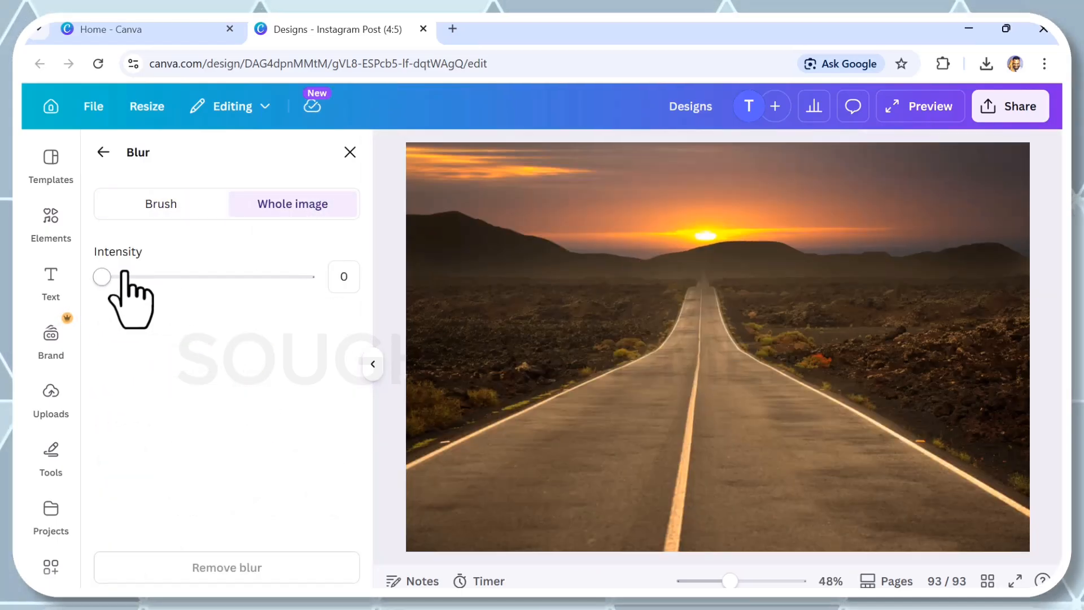
pyautogui.moveTo(108, 279); pyautogui.dragTo(142, 295)
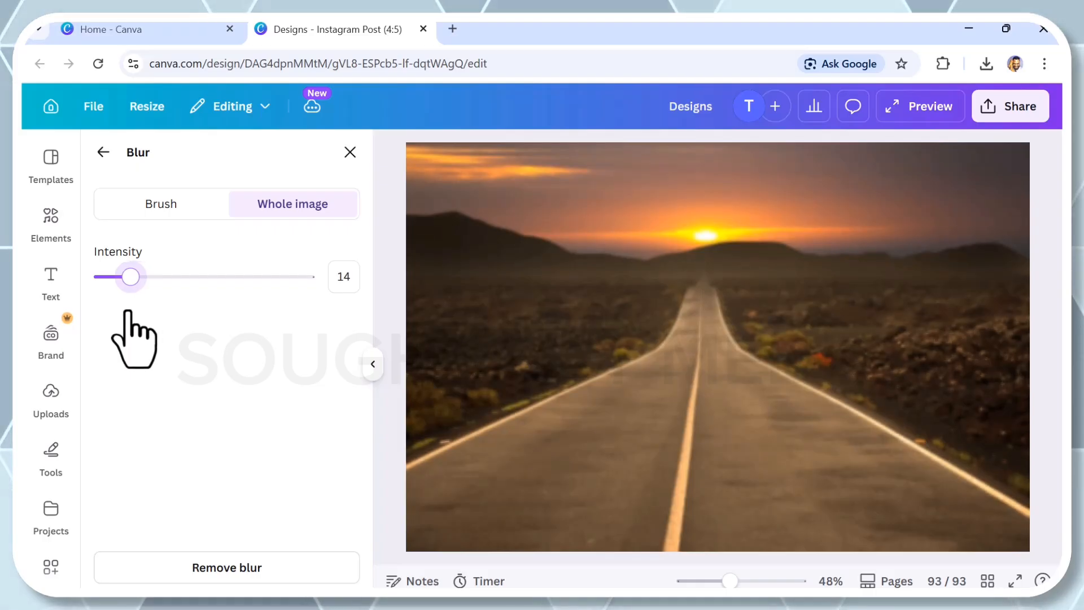
pyautogui.moveTo(136, 305); pyautogui.dragTo(139, 307)
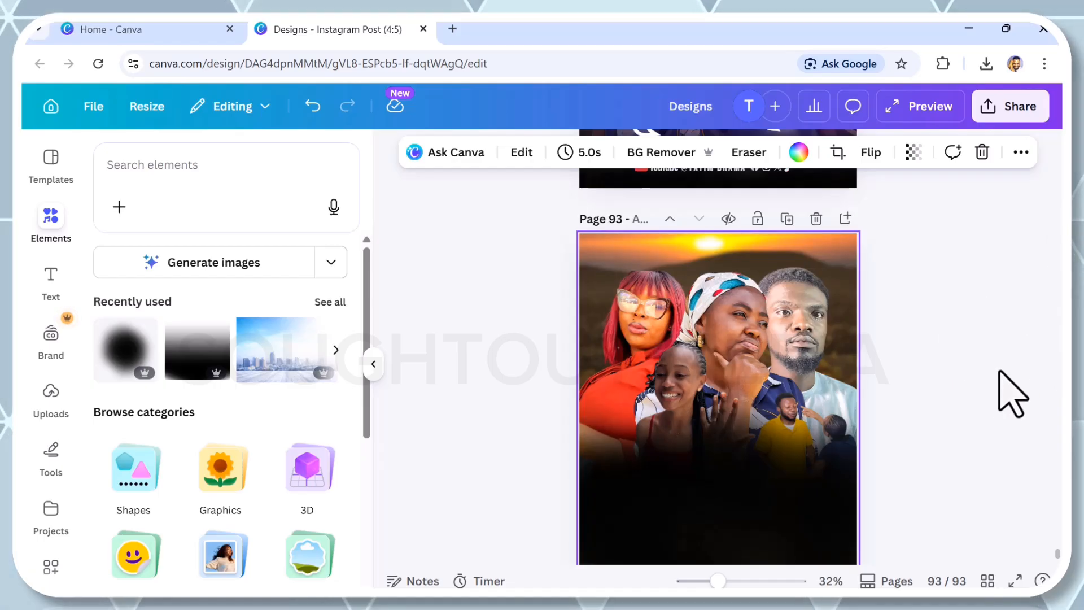
pyautogui.scroll(-2, 942, 395)
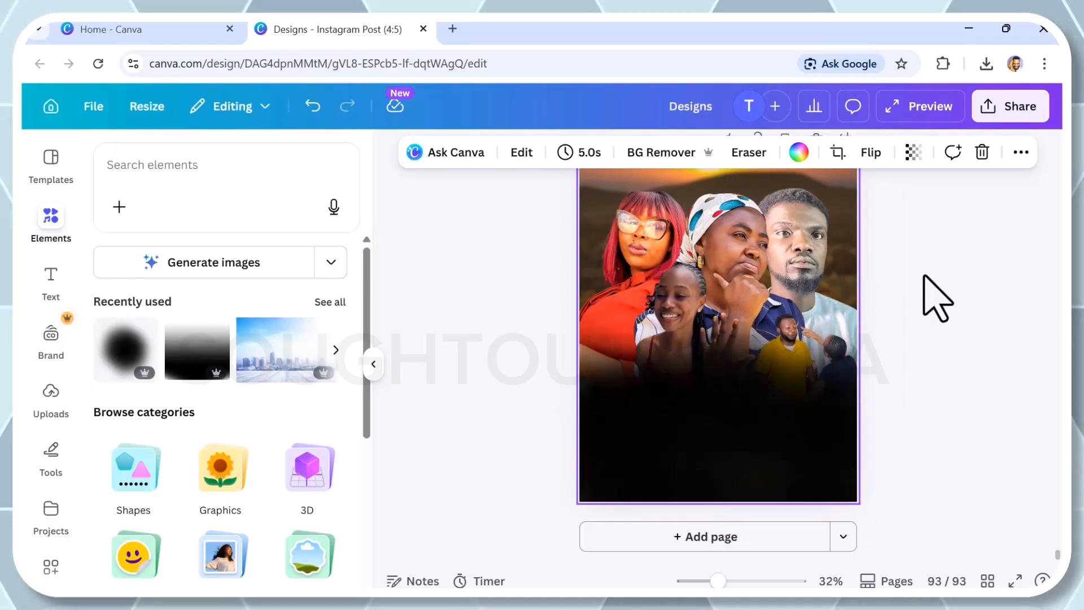
pyautogui.scroll(4, 903, 299)
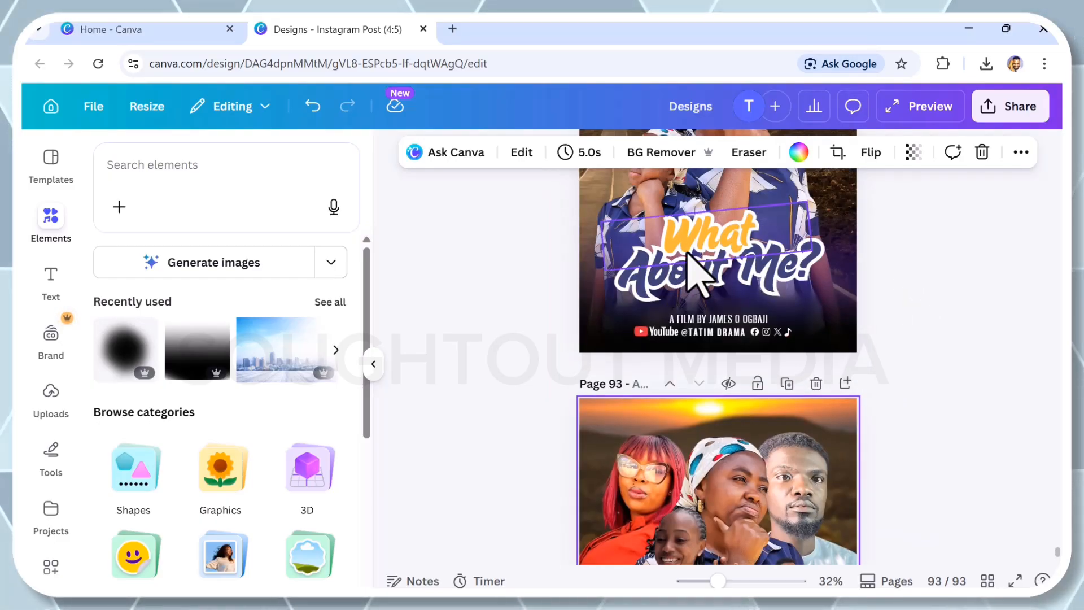
pyautogui.scroll(3, 796, 282)
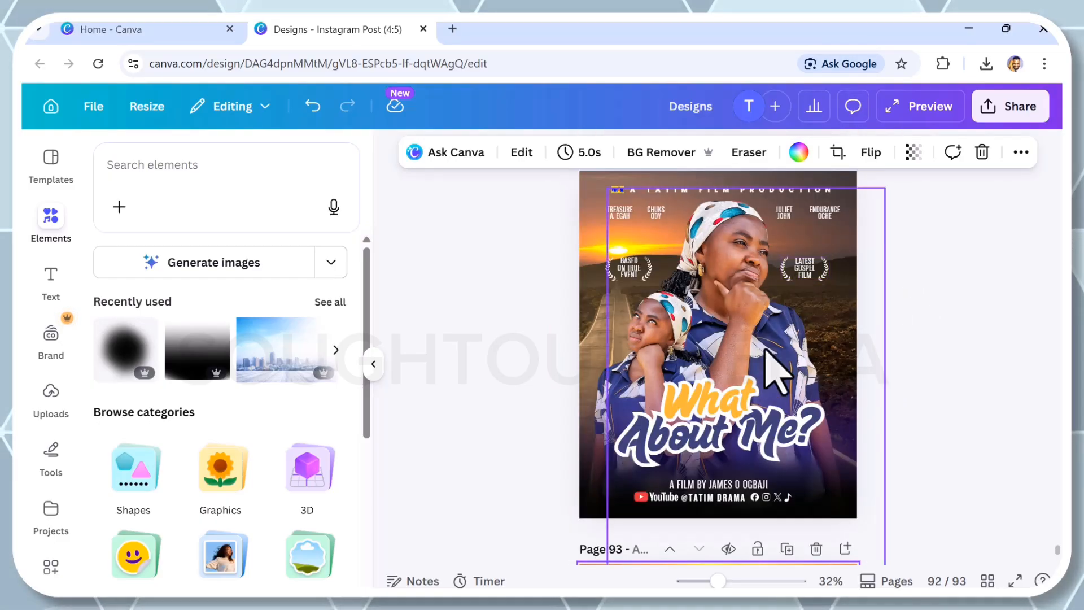
pyautogui.scroll(-4, 847, 383)
pyautogui.scroll(-4, 949, 367)
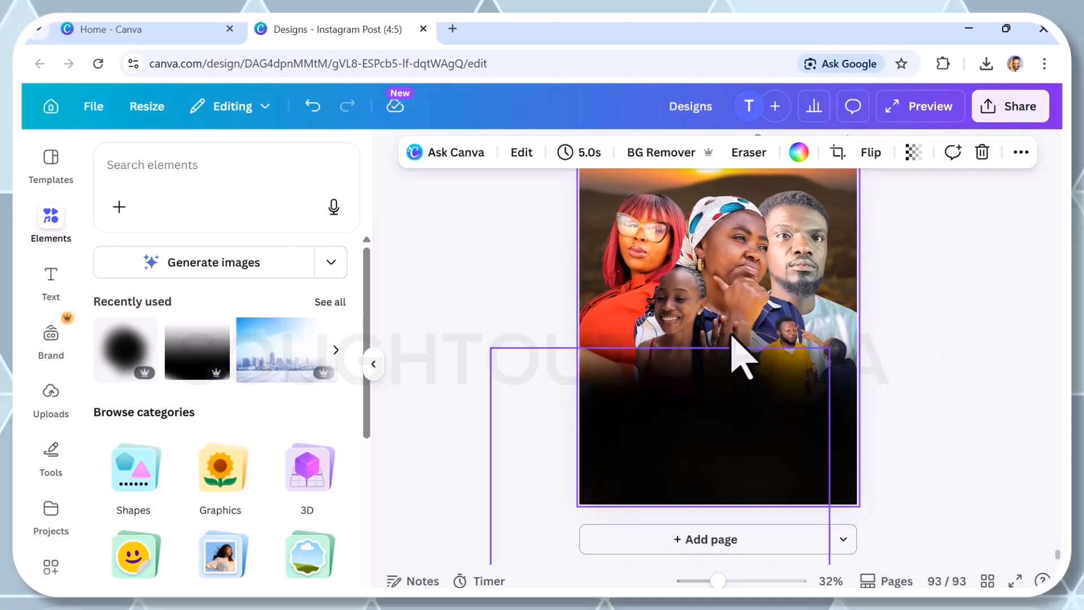
pyautogui.scroll(2, 717, 367)
pyautogui.scroll(-2, 712, 377)
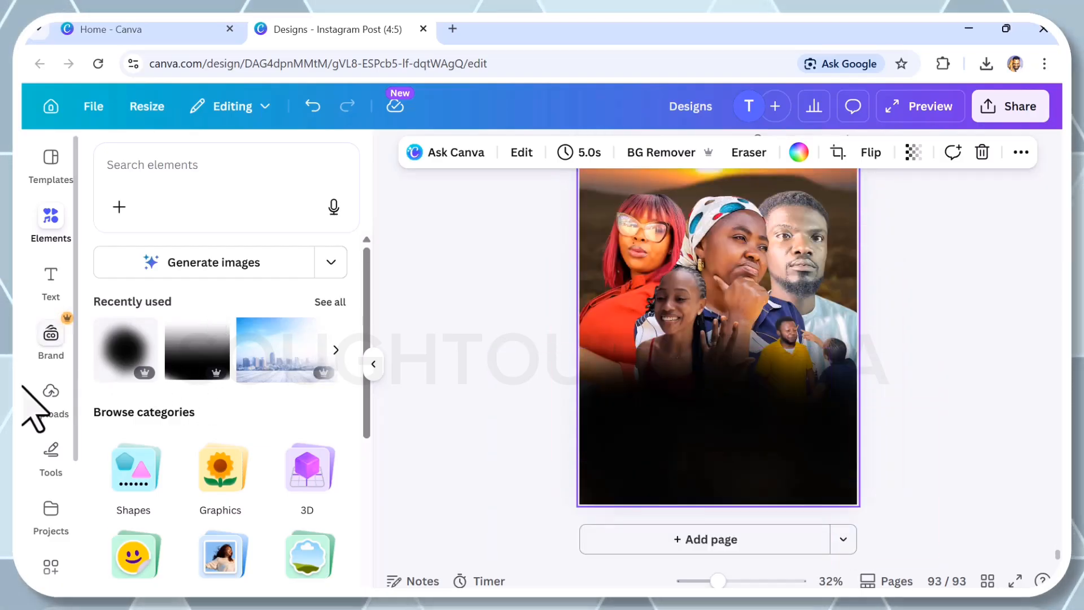
# Add the orange SUMMER SPECIALS font combination from Text and drag it down onto the black area.
pyautogui.click(61, 297)
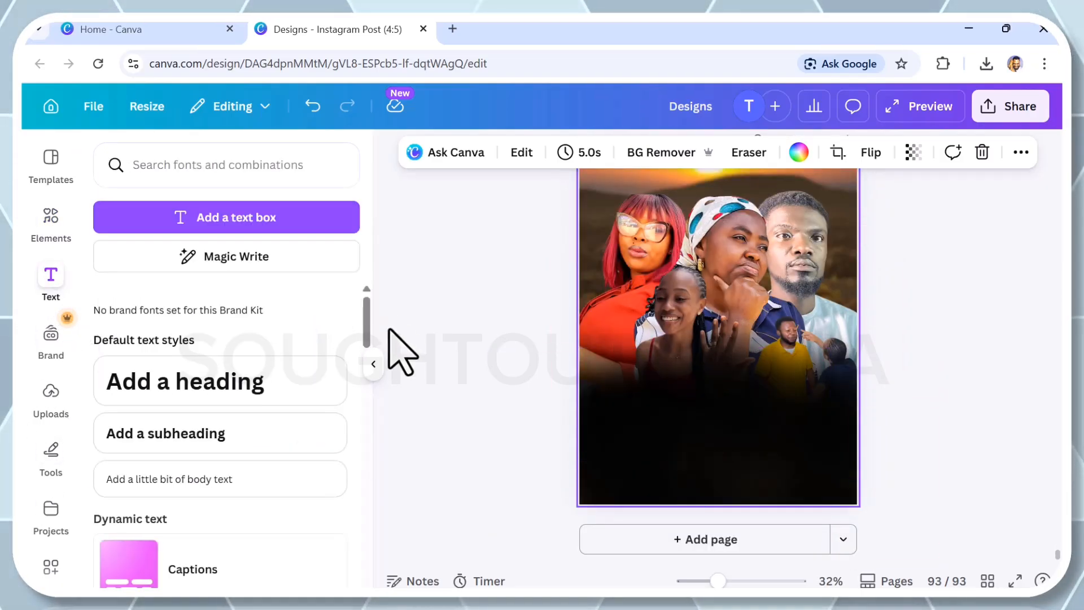
pyautogui.scroll(-4, 218, 462)
pyautogui.scroll(-10, 215, 452)
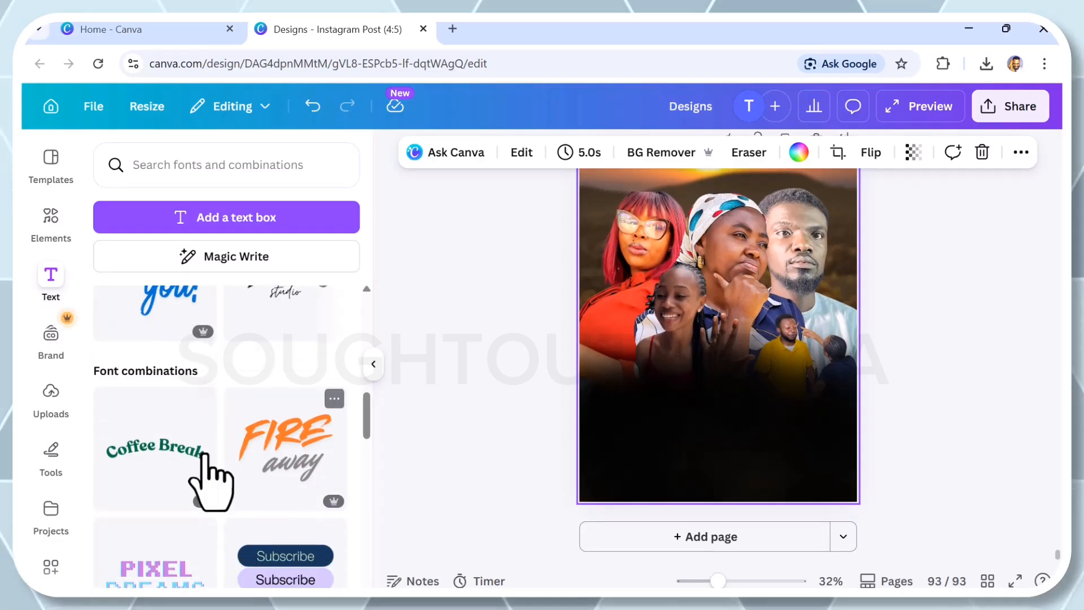
pyautogui.scroll(-5, 237, 430)
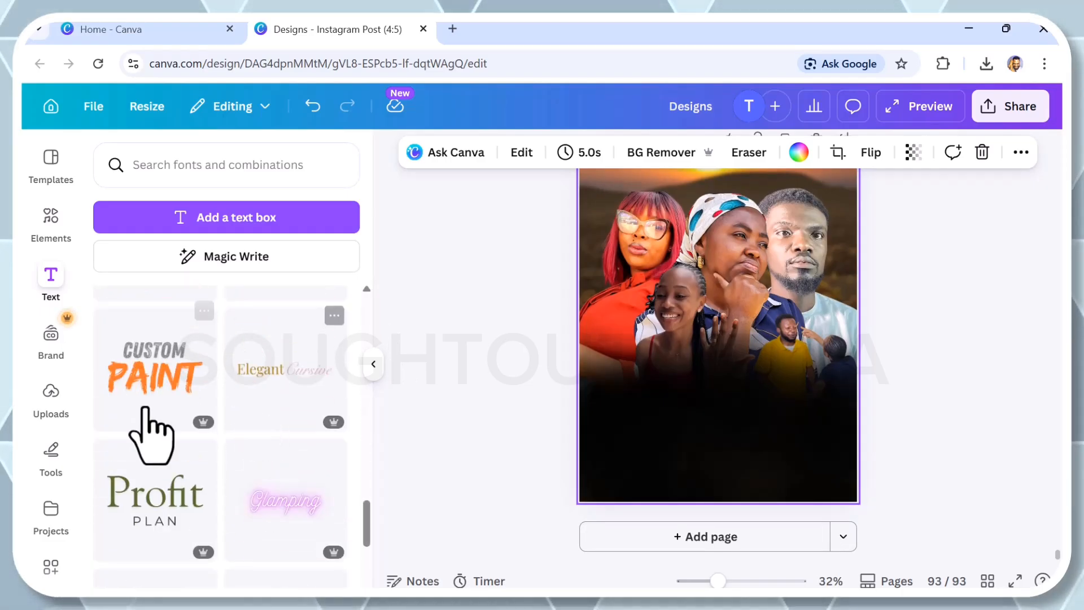
pyautogui.scroll(-5, 249, 502)
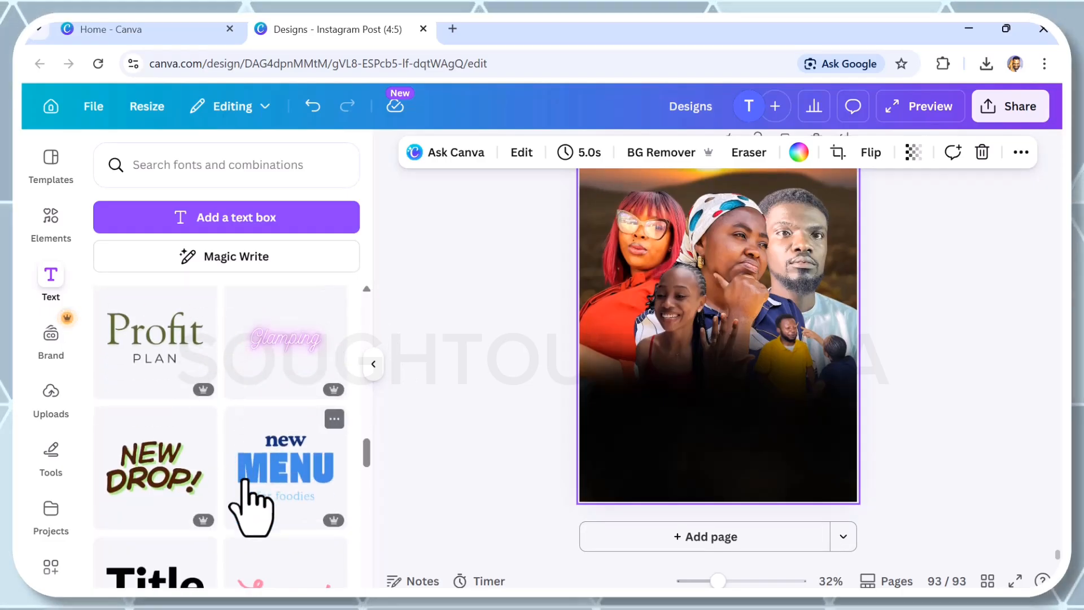
pyautogui.scroll(-5, 297, 469)
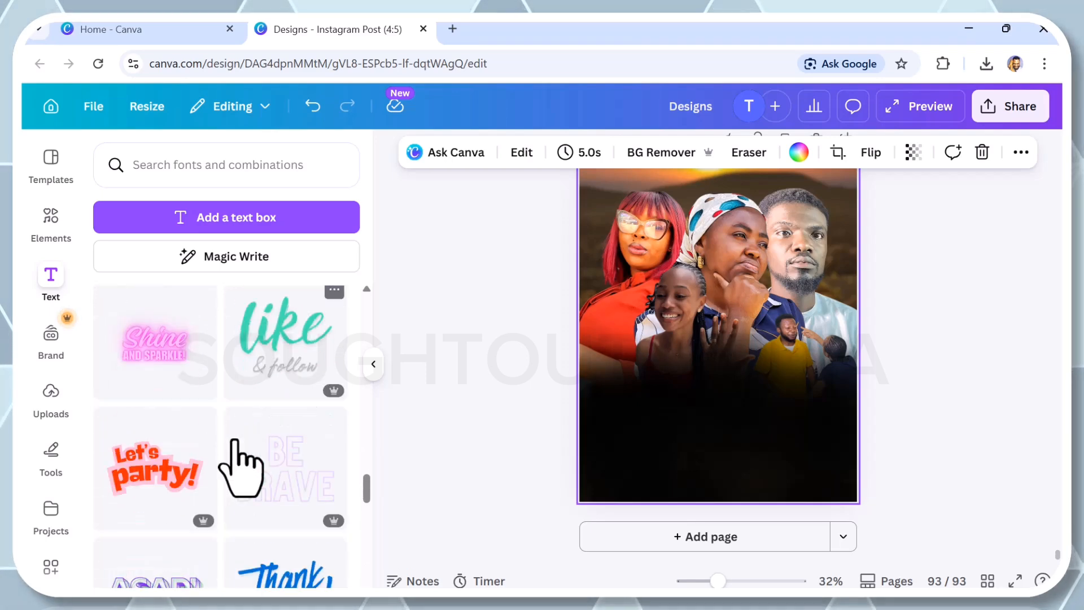
pyautogui.scroll(-3, 239, 415)
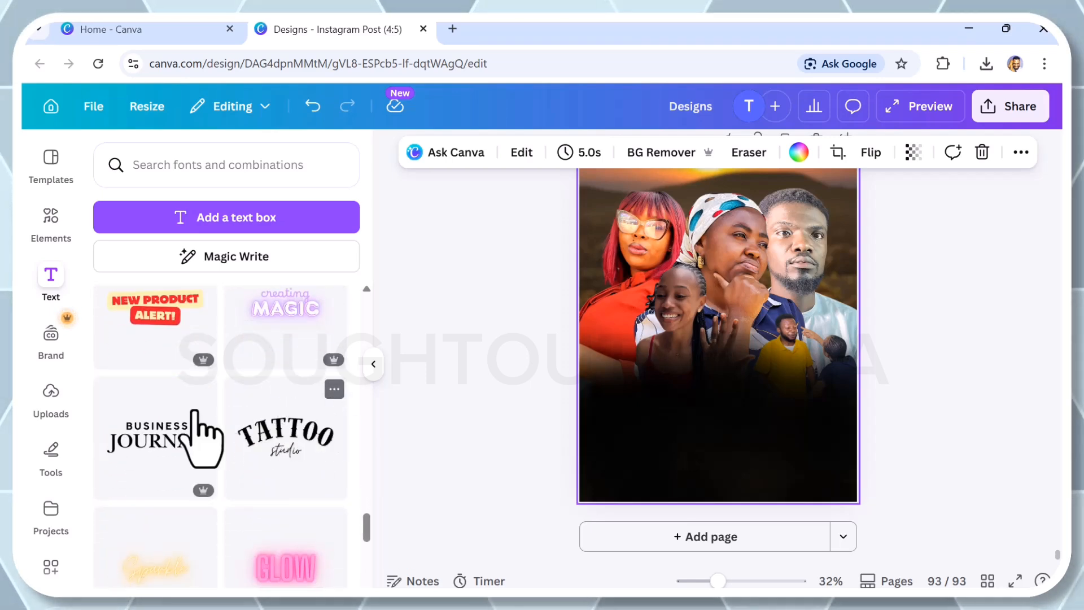
pyautogui.scroll(-3, 208, 440)
pyautogui.scroll(-5, 242, 446)
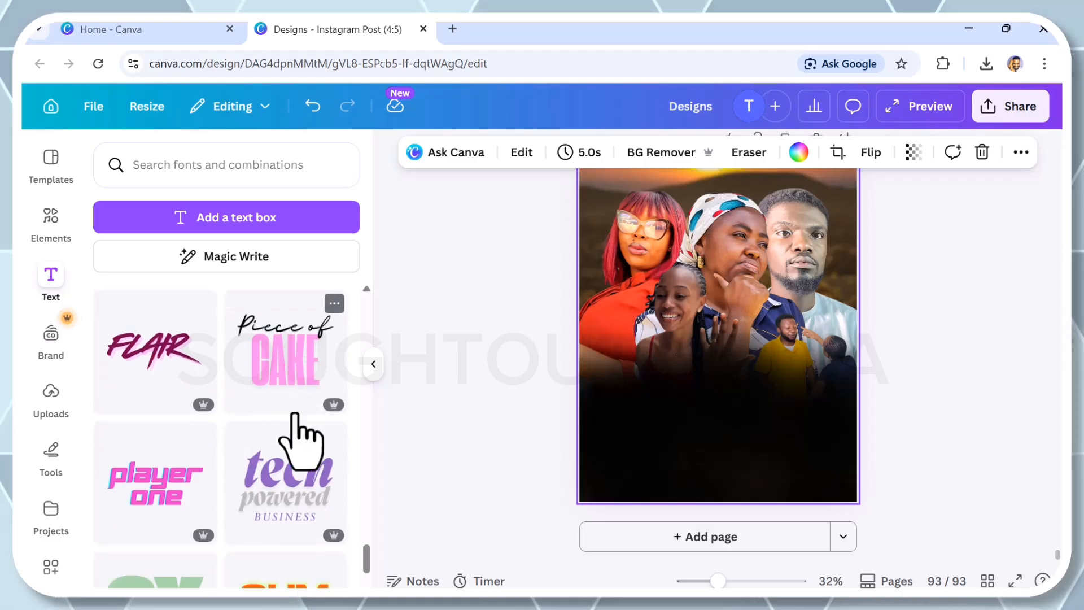
pyautogui.scroll(-3, 303, 449)
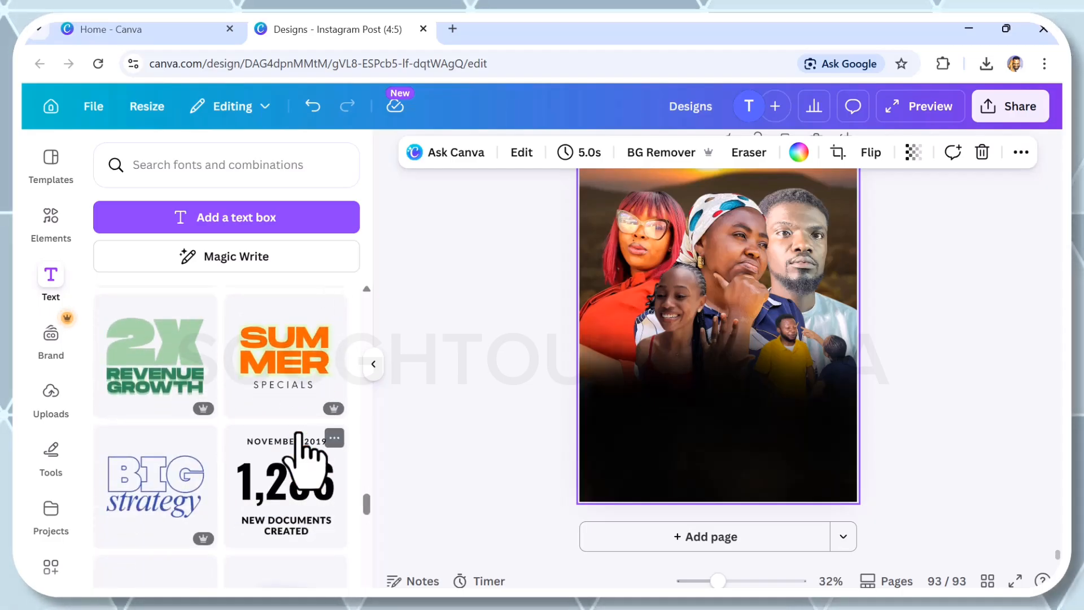
pyautogui.click(296, 345)
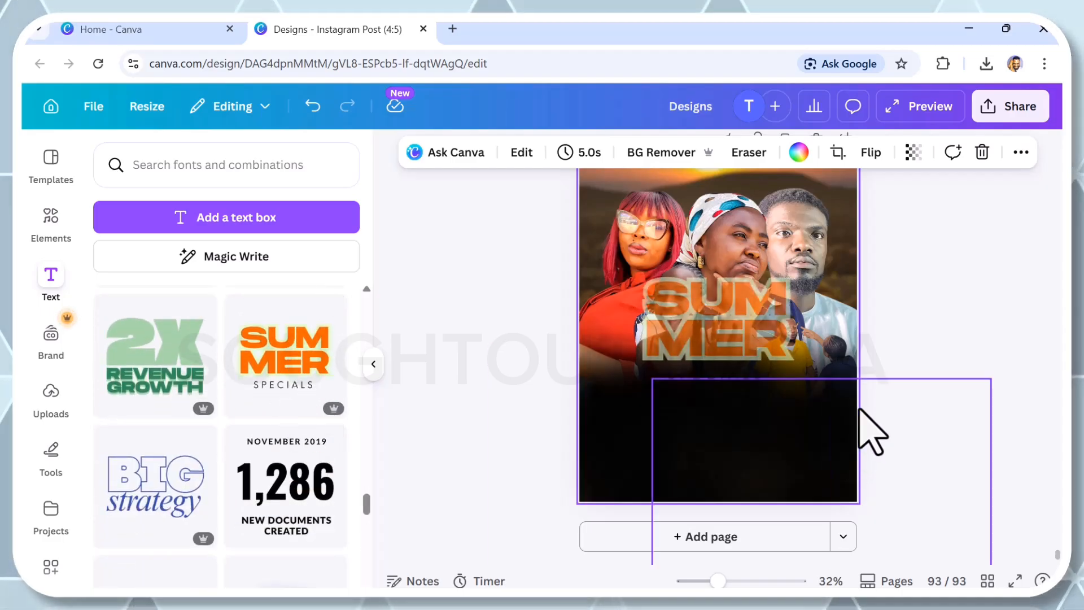
pyautogui.moveTo(733, 316); pyautogui.dragTo(732, 395)
# Ungroup the SUMMER SPECIALS combination and select the SUMMER text box on its own.
pyautogui.doubleClick(733, 398)
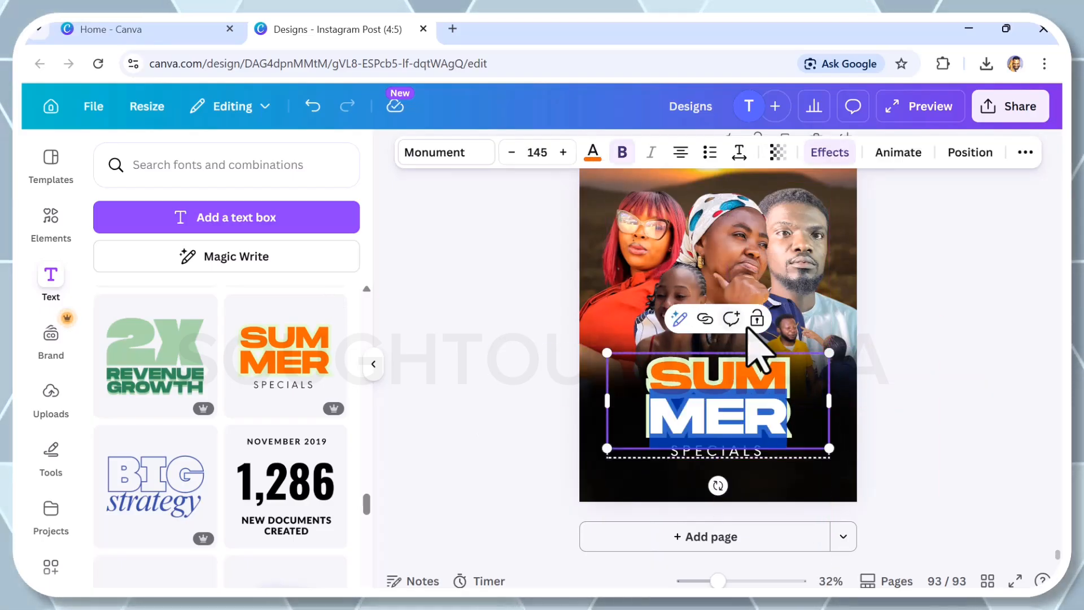
pyautogui.click(970, 381)
pyautogui.click(757, 392)
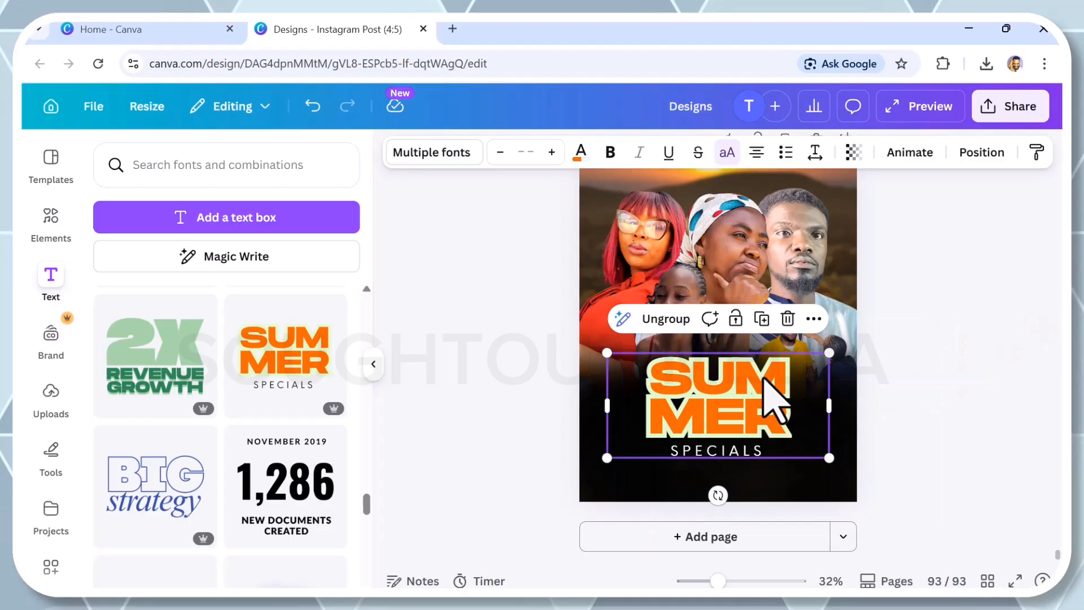
pyautogui.click(666, 318)
pyautogui.click(904, 367)
# Replace SUMMER with 'WHAT', 'ABOUT', 'ME' on three separate lines.
pyautogui.doubleClick(694, 382)
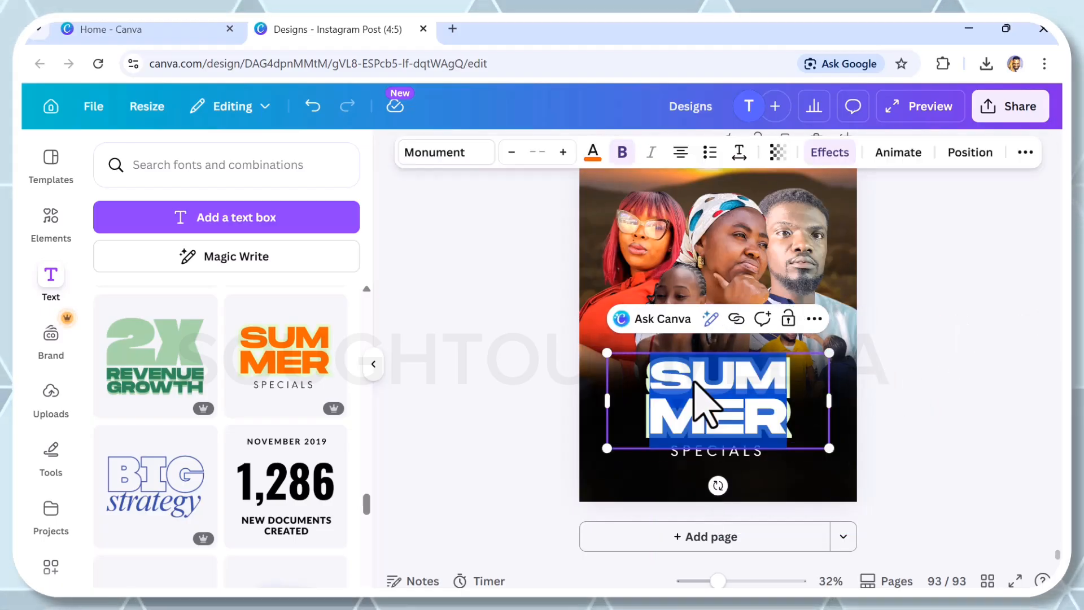
pyautogui.write('WHA')
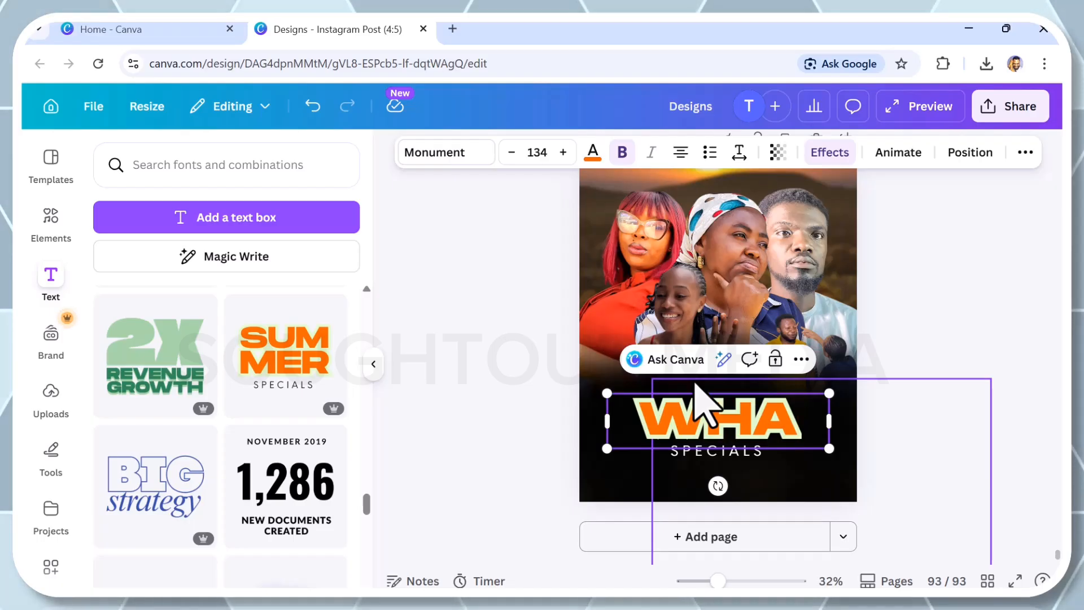
pyautogui.write('T')
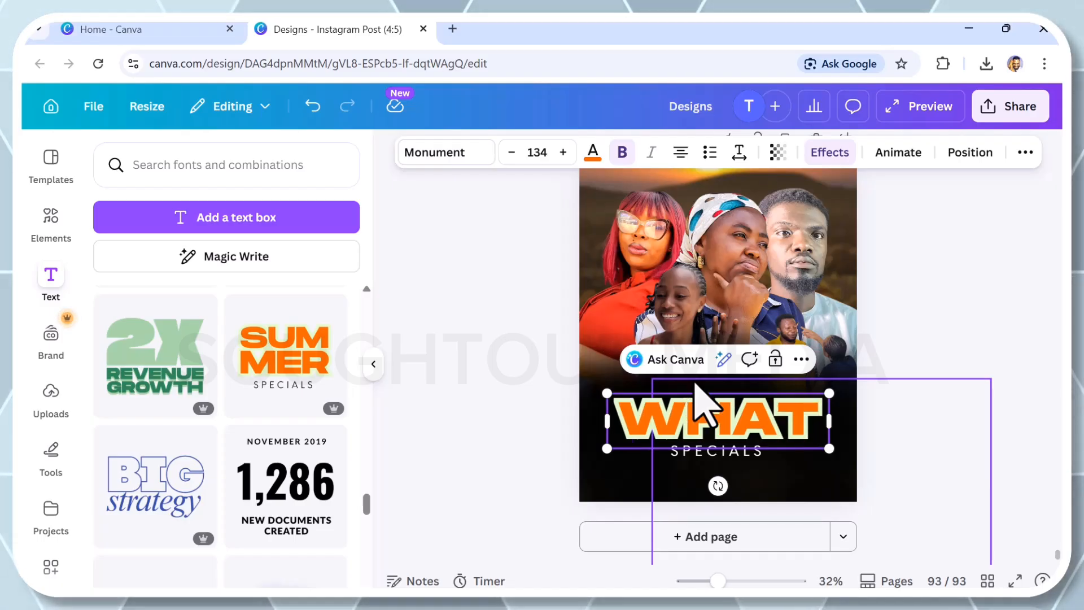
pyautogui.press('Return')
pyautogui.write('ABOUT')
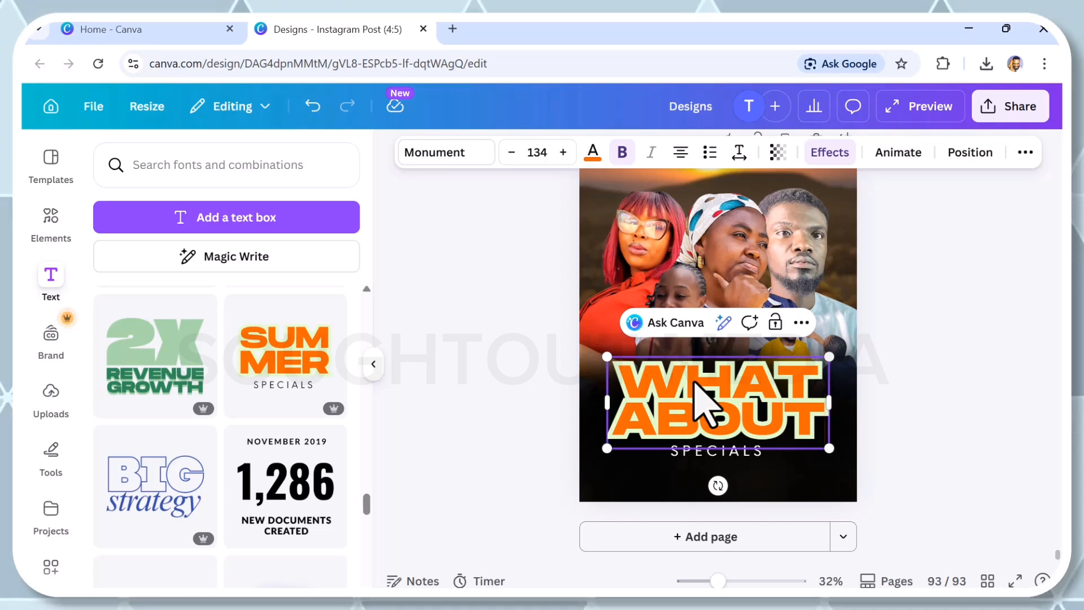
pyautogui.press('Return')
pyautogui.write('ME')
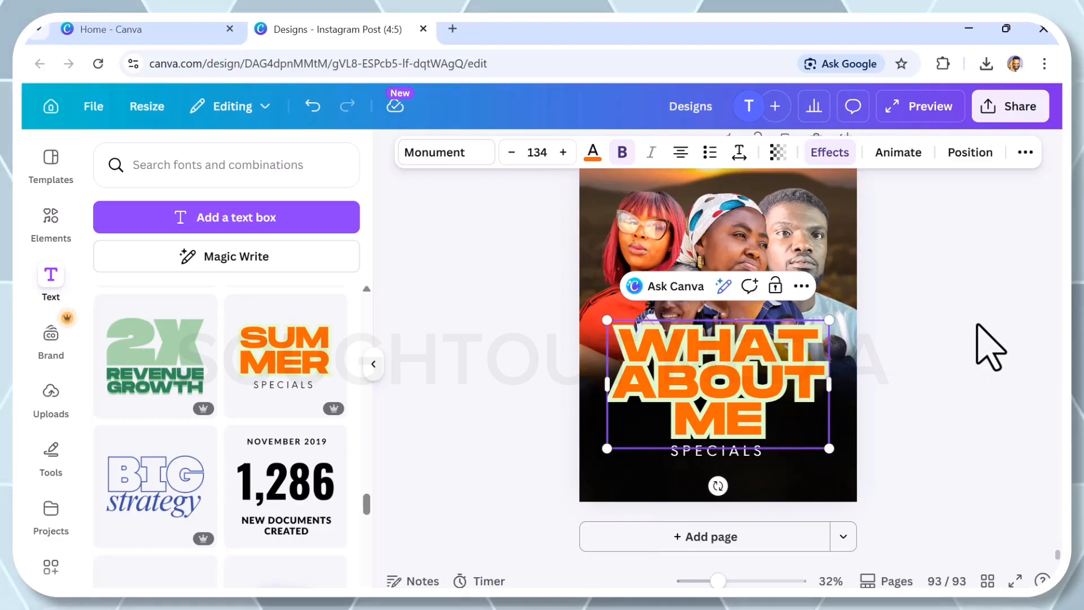
pyautogui.click(477, 276)
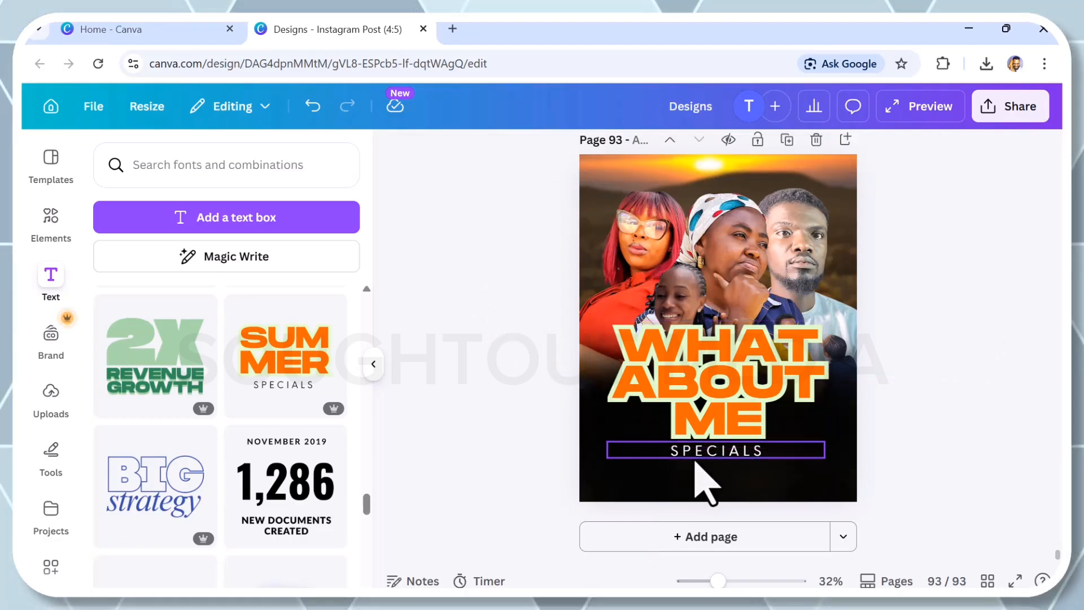
# Delete SPECIALS and shrink the WHAT ABOUT ME title to size 102, centred below the cast.
pyautogui.click(723, 450)
pyautogui.press('Delete')
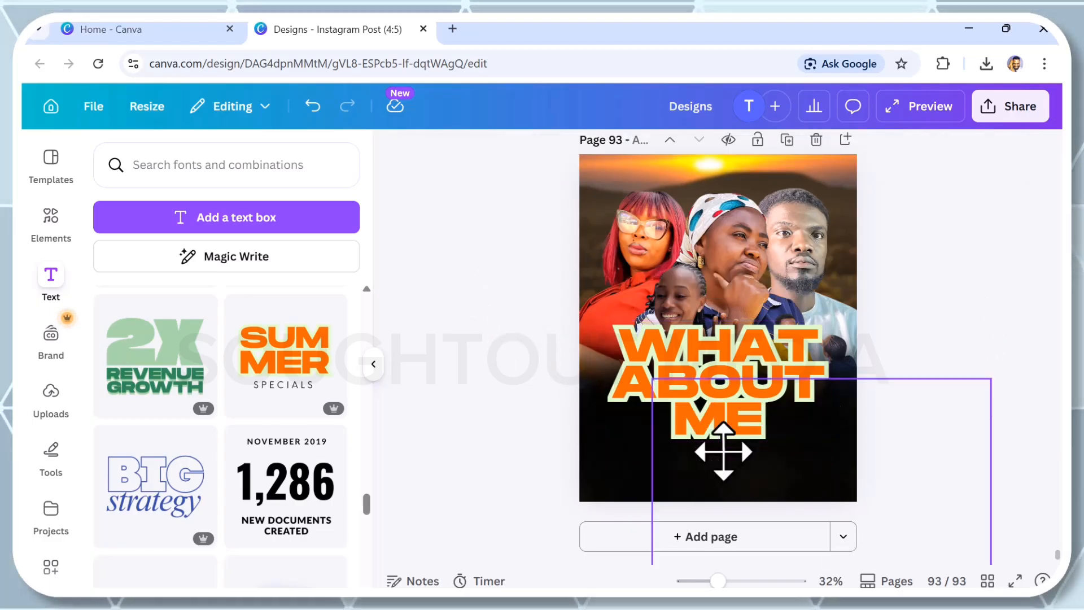
pyautogui.moveTo(720, 370); pyautogui.dragTo(730, 406)
pyautogui.moveTo(825, 479); pyautogui.dragTo(771, 436)
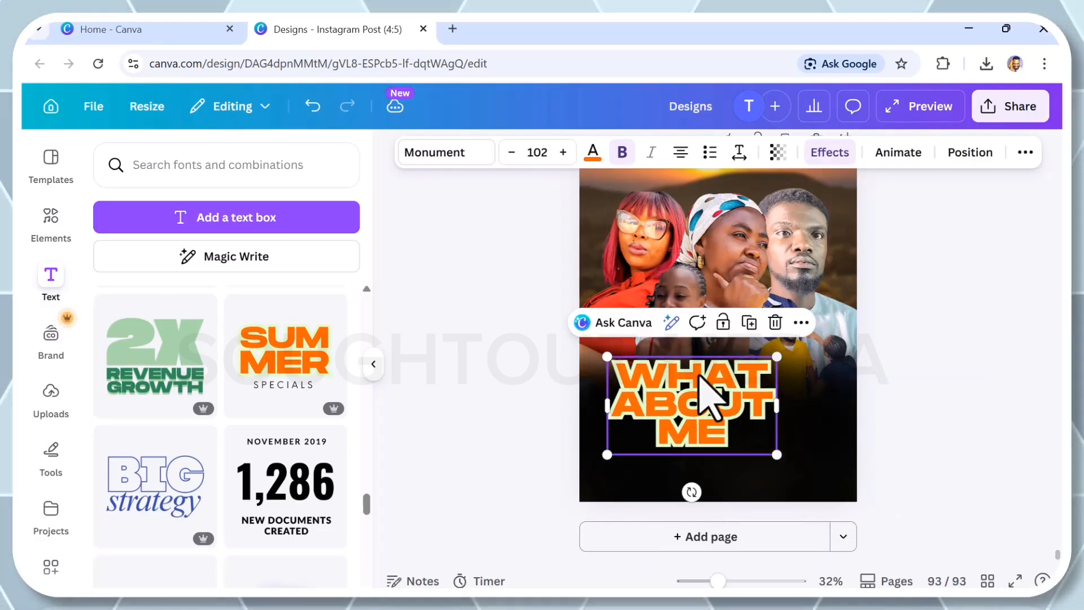
pyautogui.moveTo(702, 395); pyautogui.dragTo(716, 373)
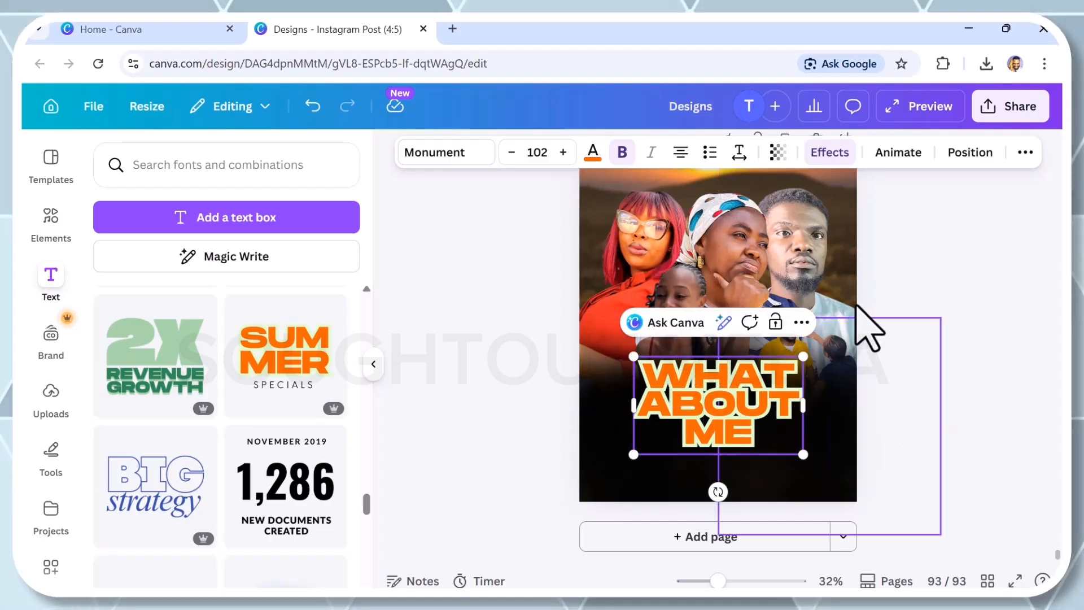
pyautogui.click(897, 298)
pyautogui.scroll(2, 748, 337)
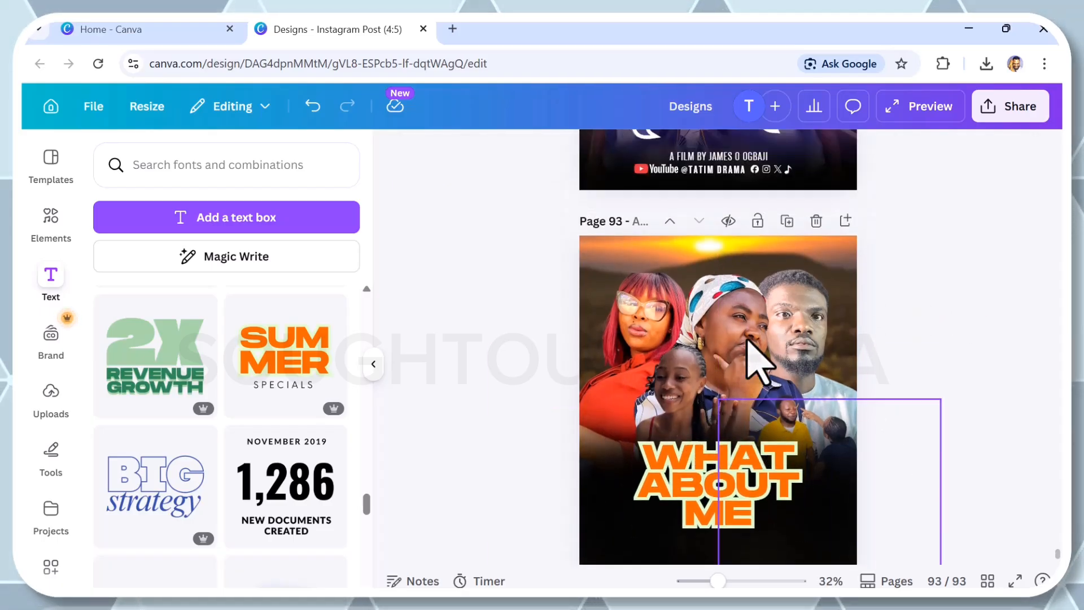
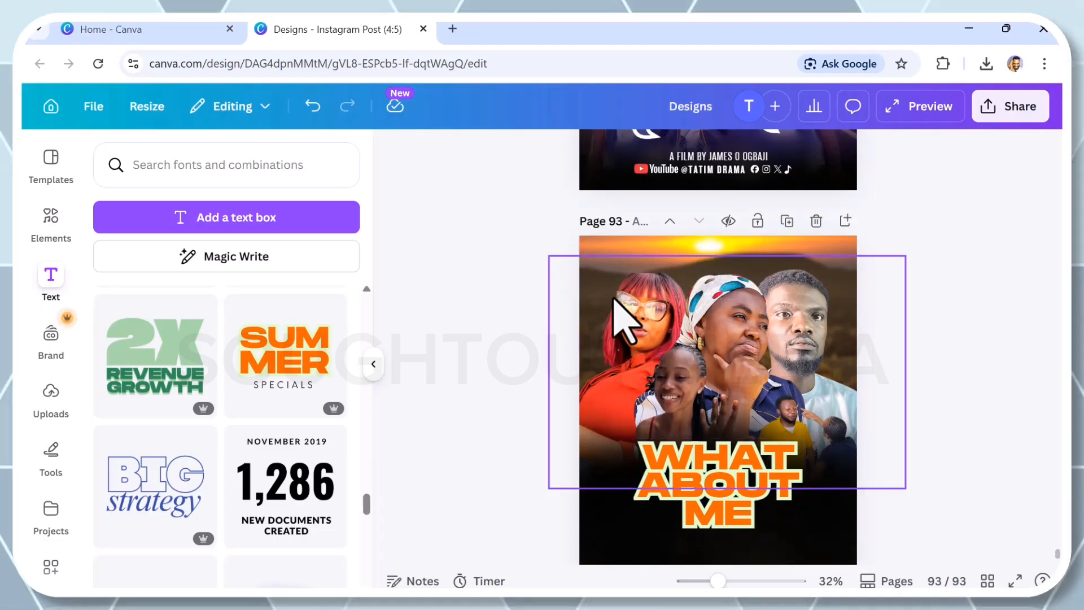
# Reapply the Outline effect on the WHAT ABOUT ME title and set its thickness to 96.
pyautogui.click(740, 486)
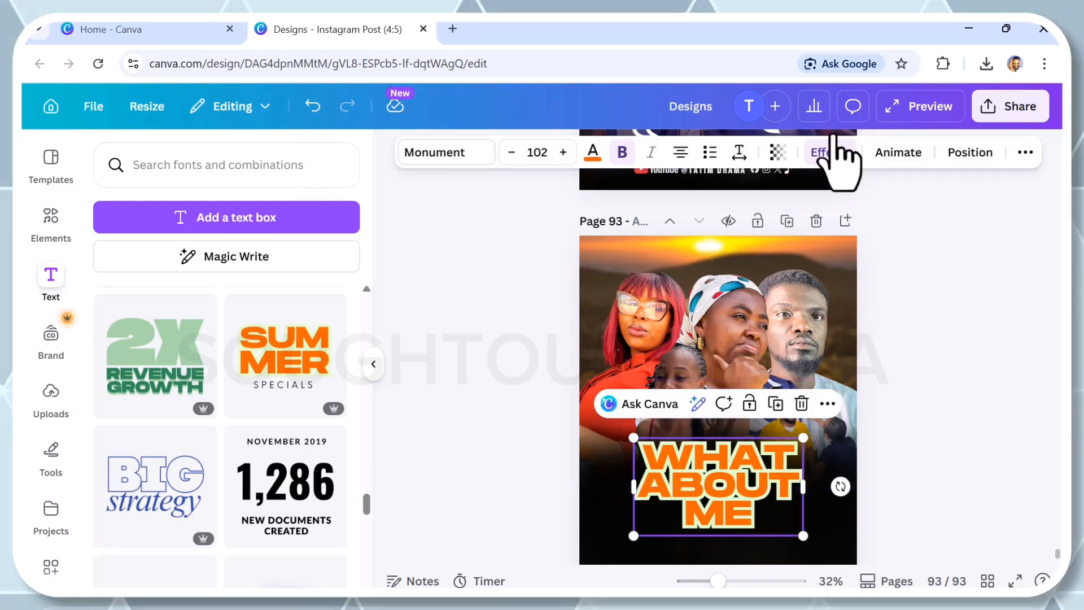
pyautogui.click(830, 152)
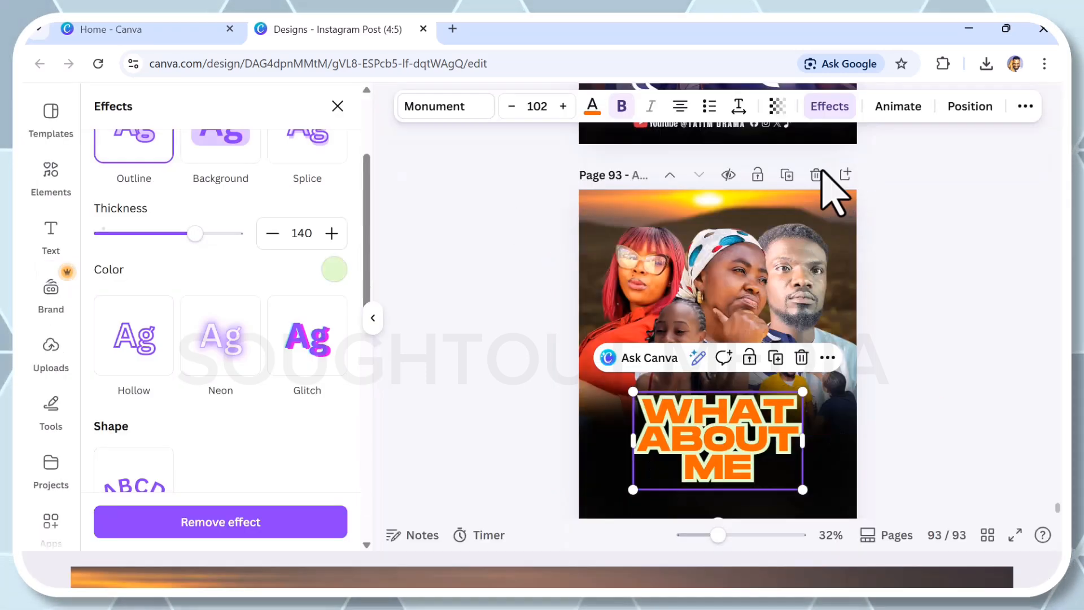
pyautogui.scroll(3, 221, 296)
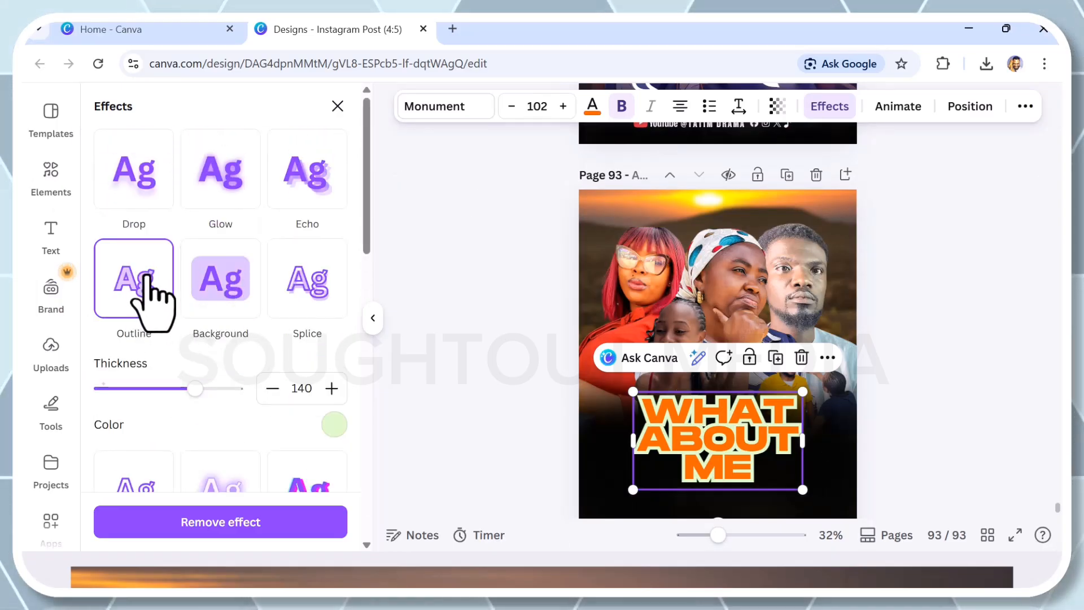
pyautogui.click(150, 291)
pyautogui.click(150, 291)
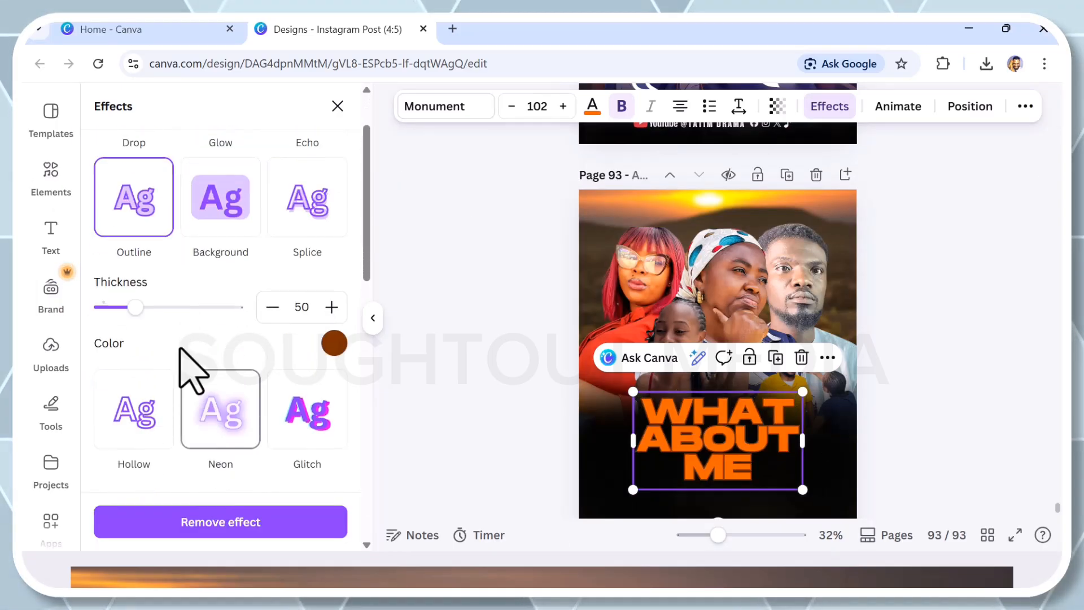
pyautogui.moveTo(136, 307); pyautogui.dragTo(162, 309)
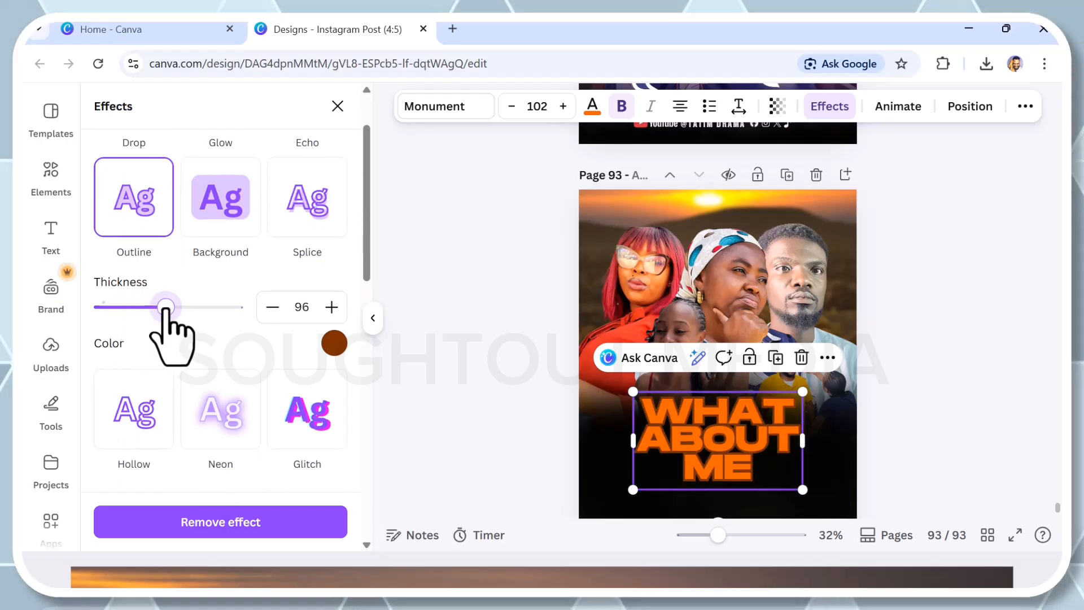
# Try green and cream outlines, then sample a gold outline colour from the poster photo.
pyautogui.click(334, 343)
pyautogui.scroll(-3, 261, 464)
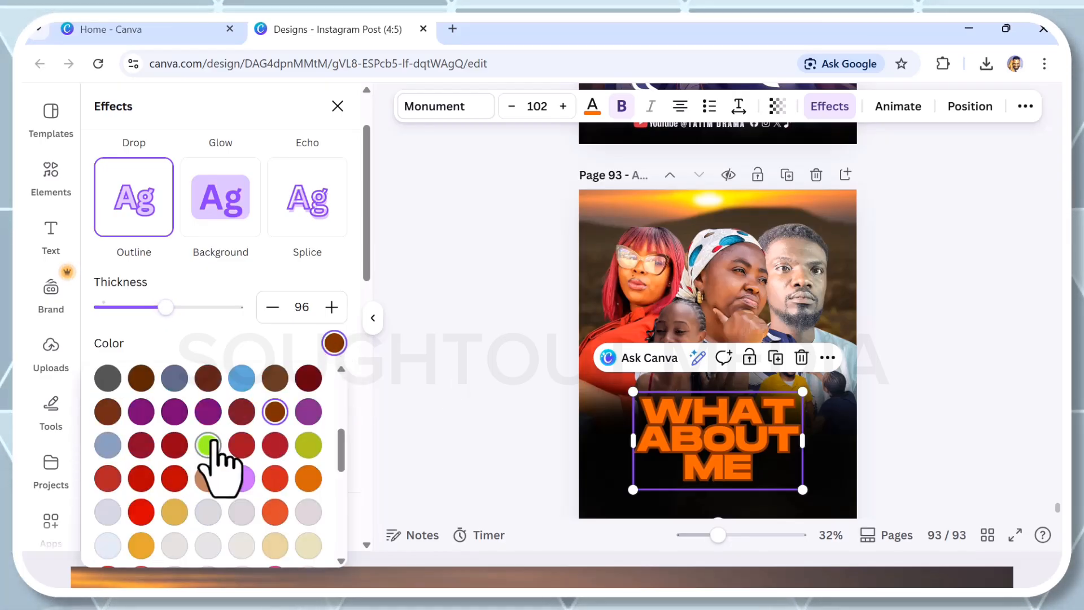
pyautogui.click(208, 445)
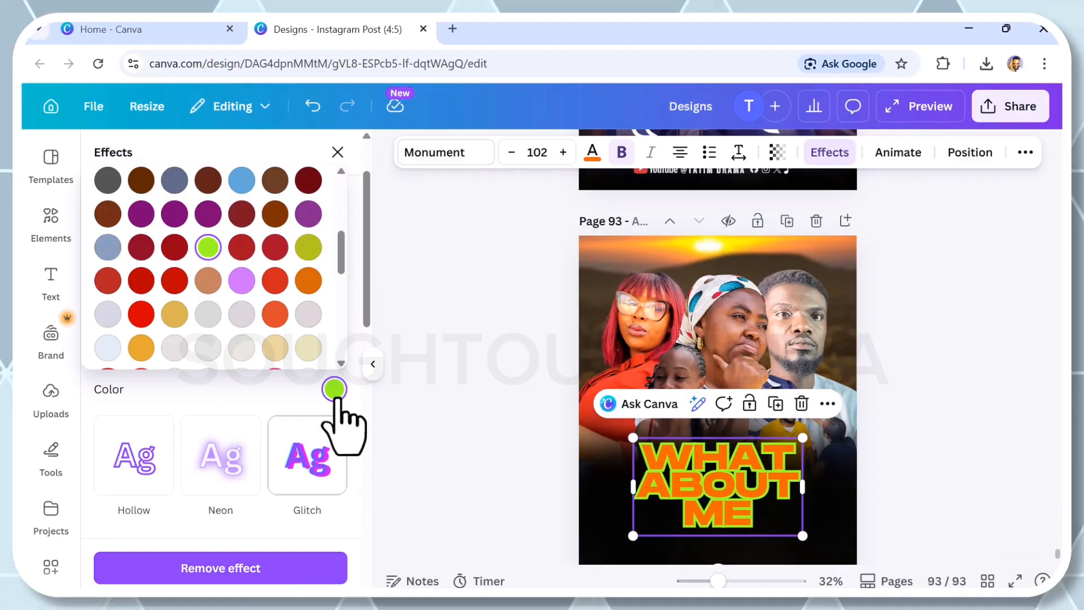
pyautogui.click(308, 349)
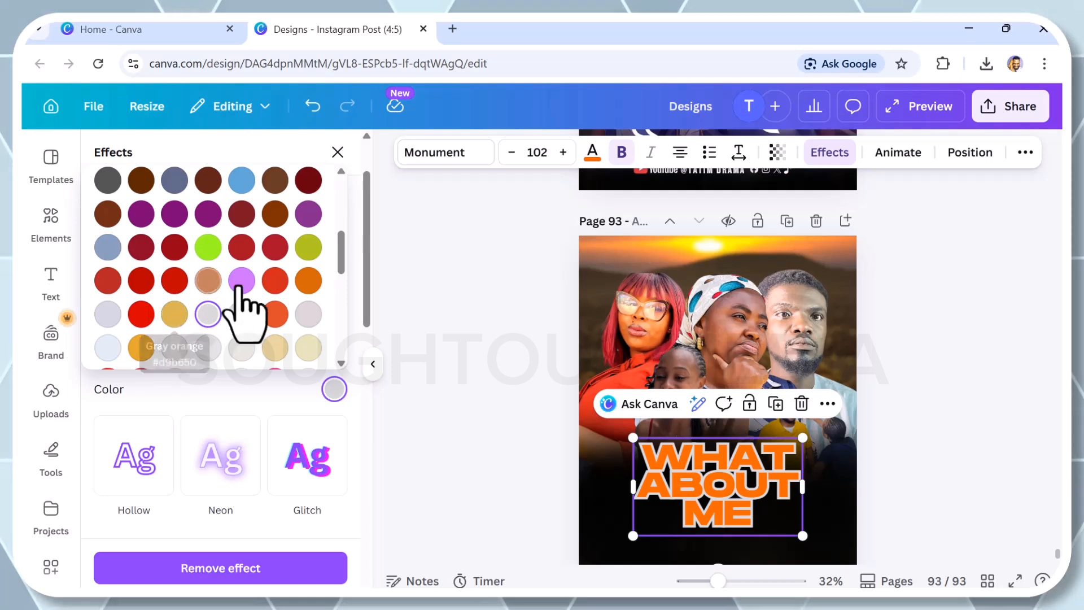
pyautogui.scroll(5, 265, 288)
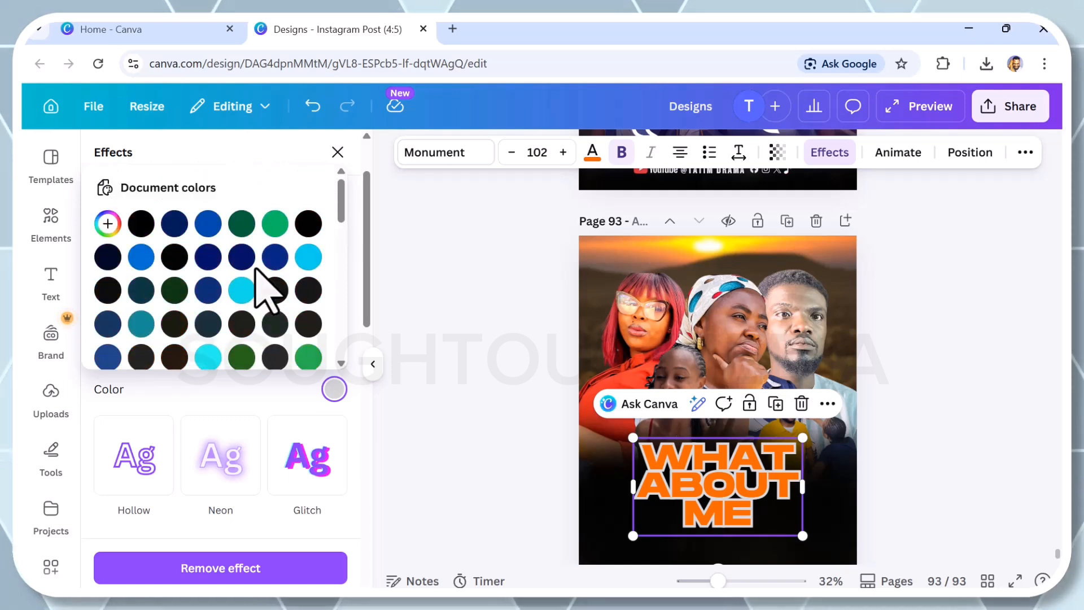
pyautogui.click(107, 223)
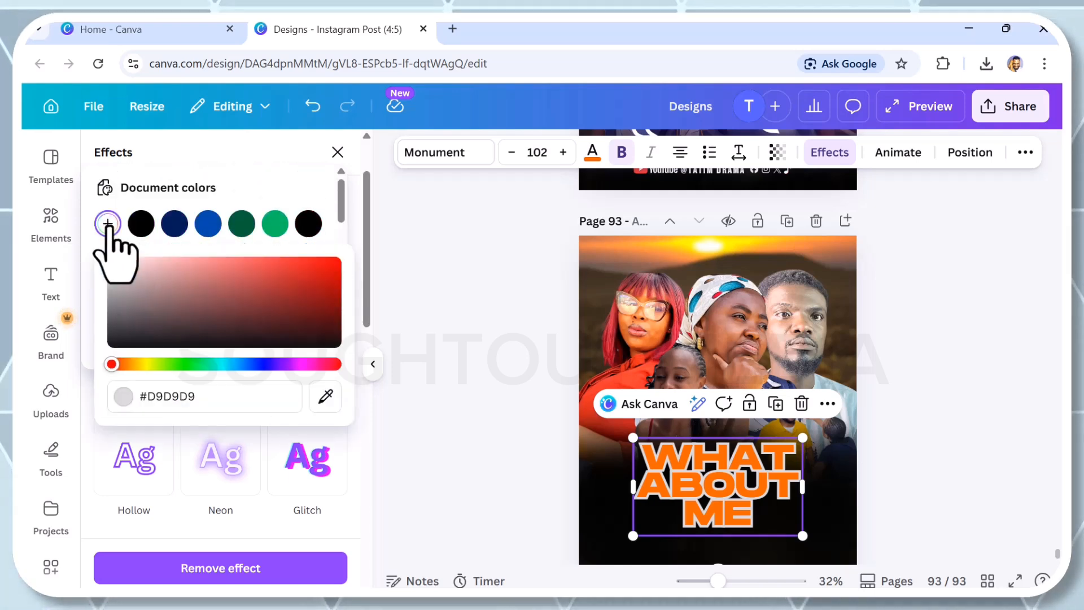
pyautogui.click(325, 396)
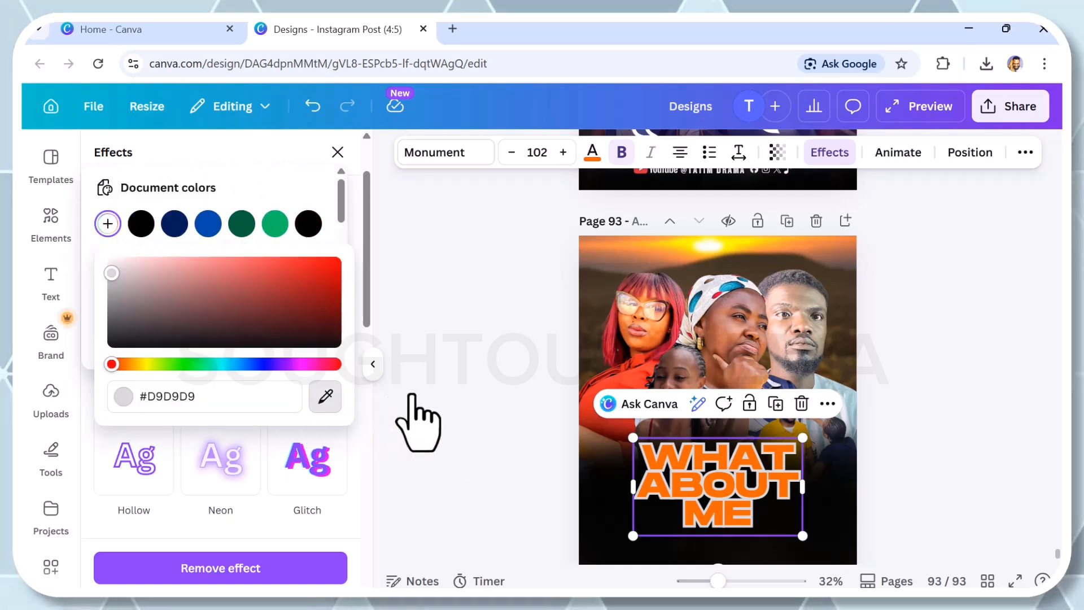
pyautogui.click(594, 281)
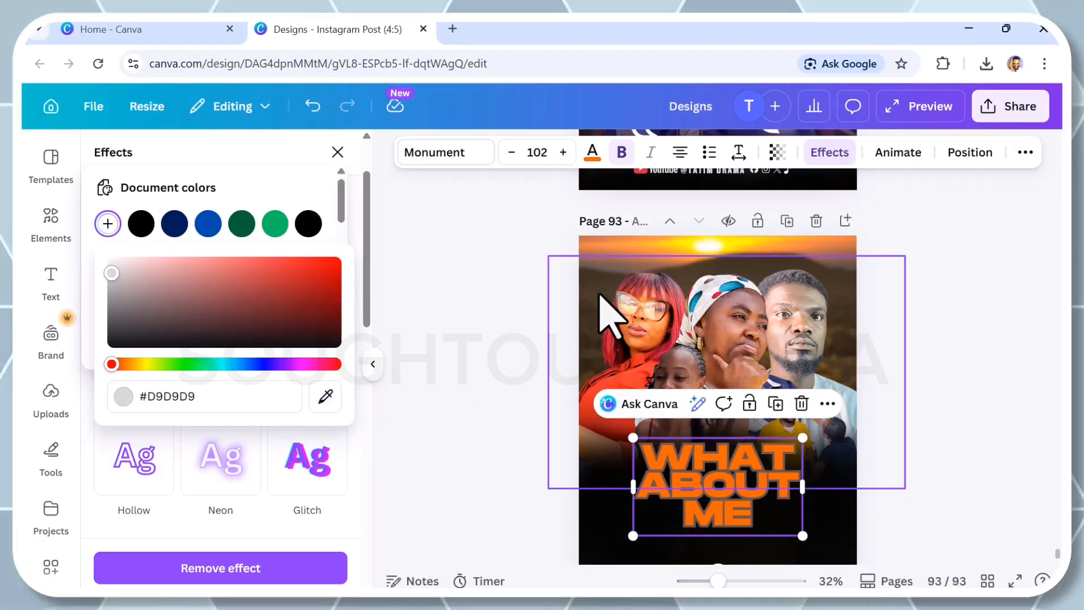
pyautogui.click(326, 397)
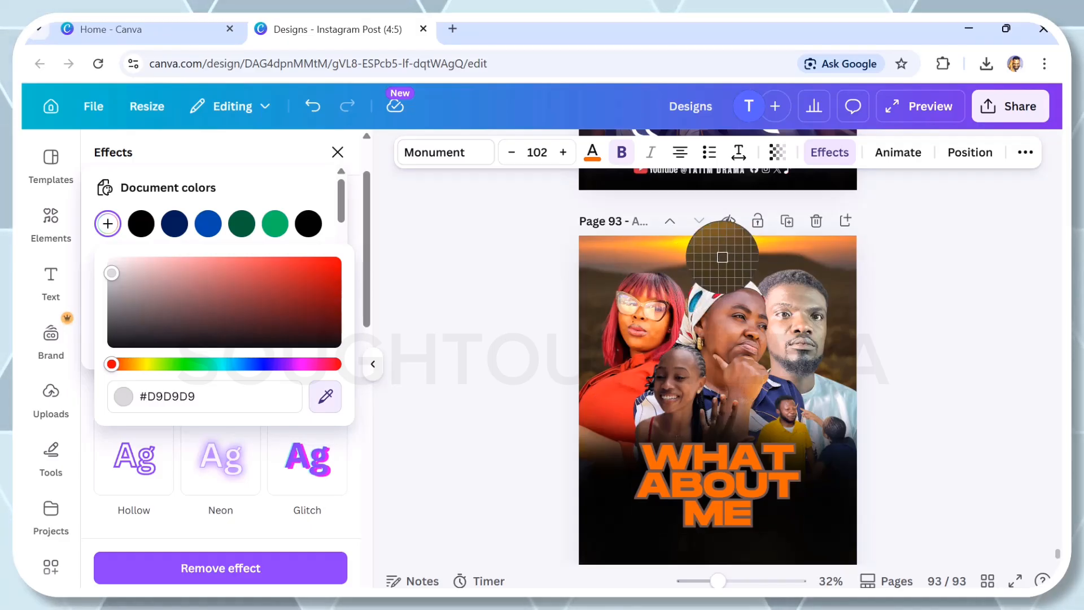
pyautogui.press('Escape')
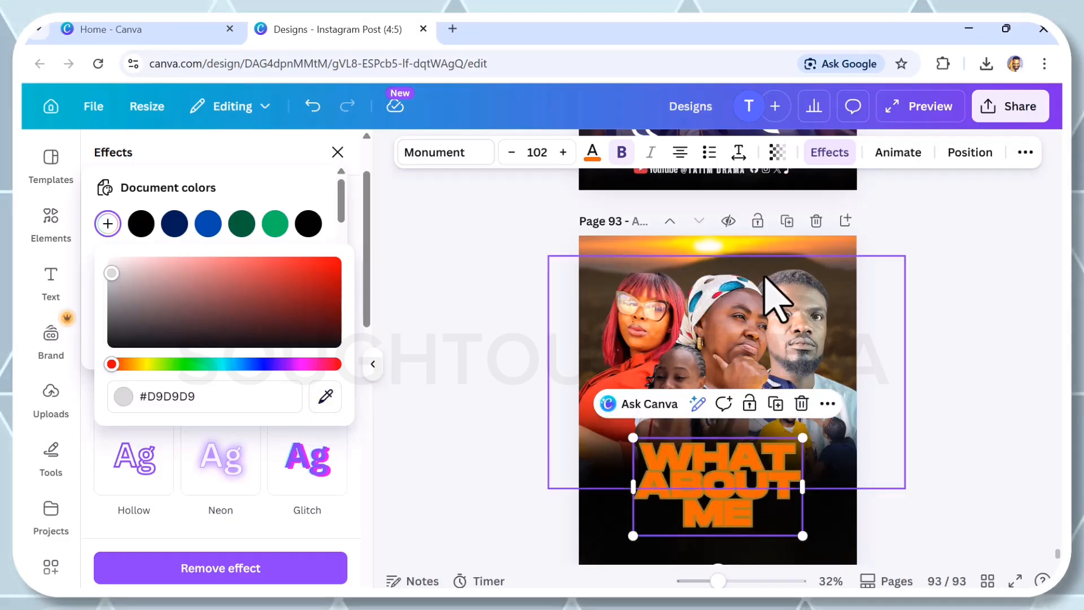
pyautogui.click(732, 485)
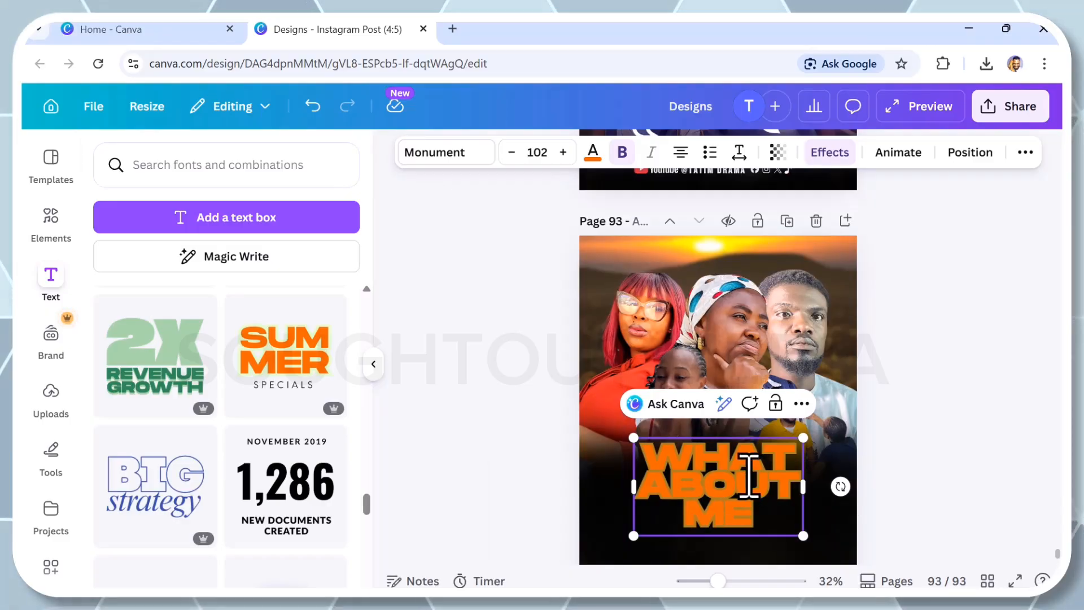
# Change the title text fill from orange to light cream after trying several swatches.
pyautogui.click(719, 504)
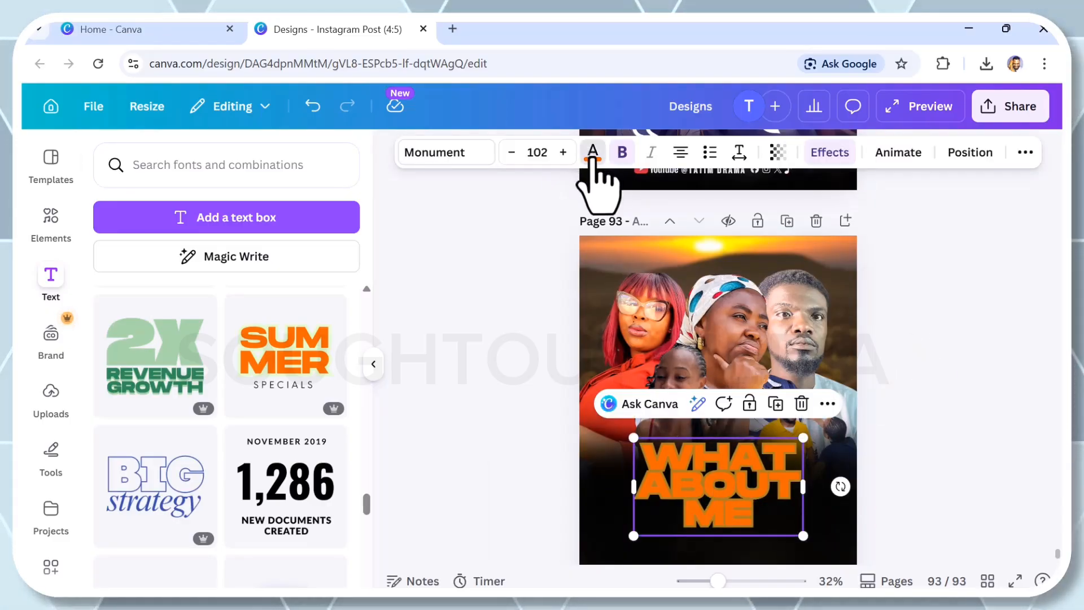
pyautogui.click(592, 154)
pyautogui.scroll(-5, 146, 486)
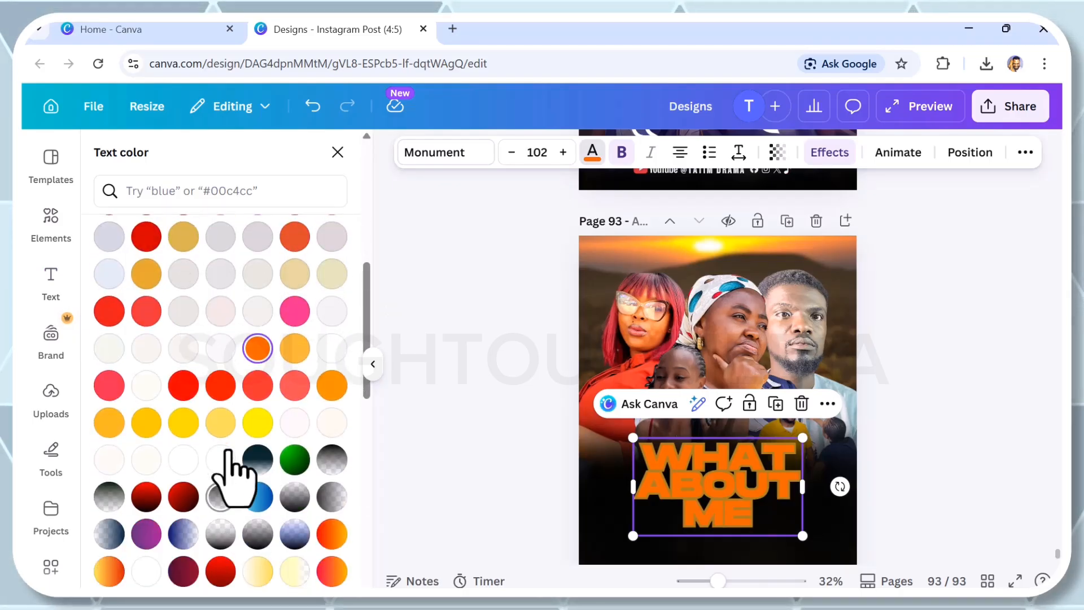
pyautogui.click(223, 350)
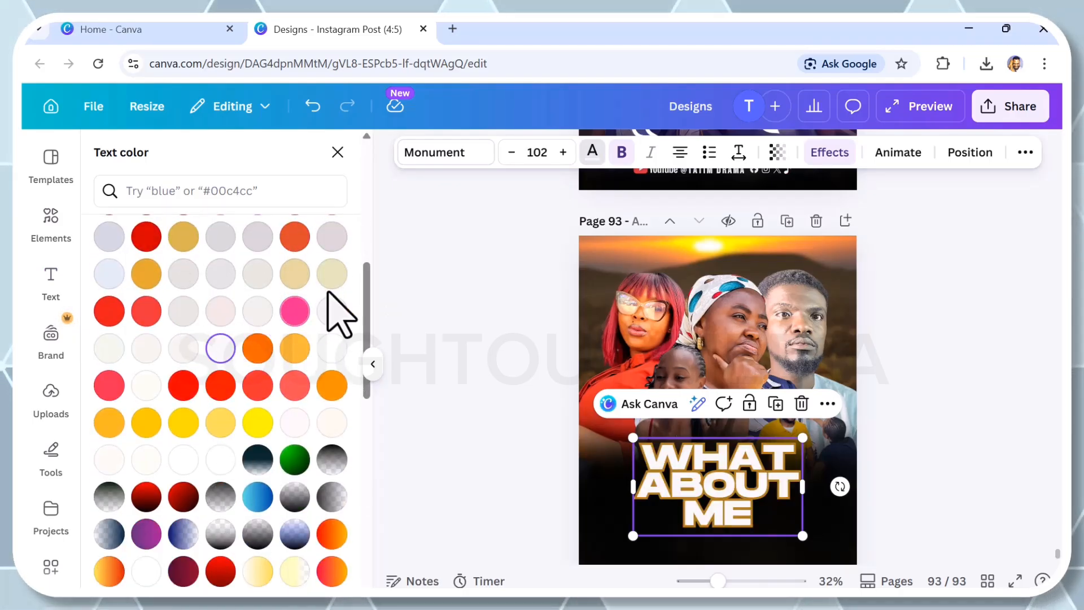
pyautogui.click(336, 274)
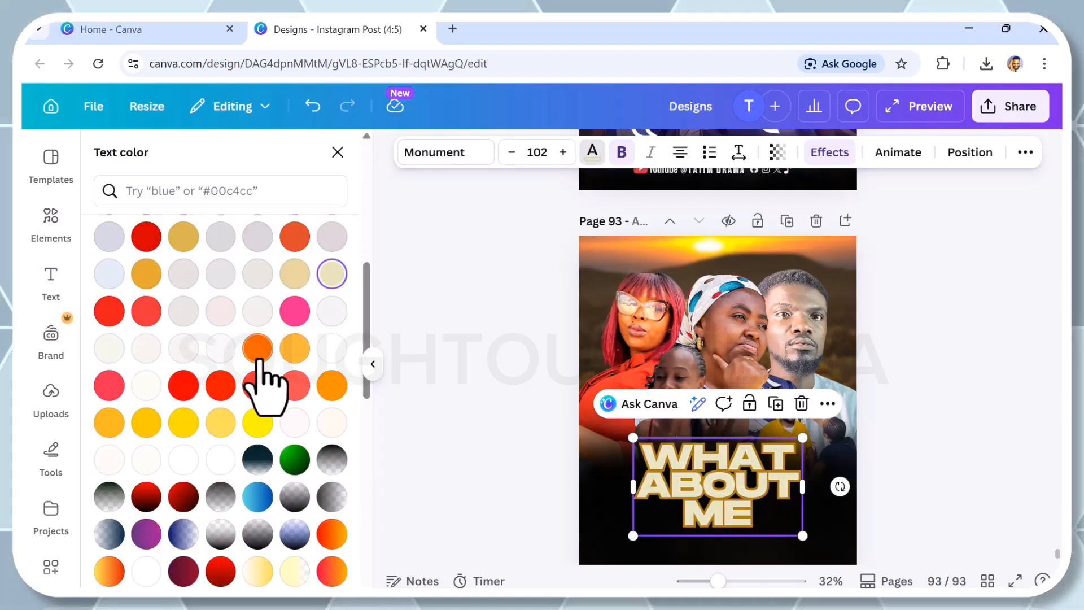
pyautogui.click(294, 274)
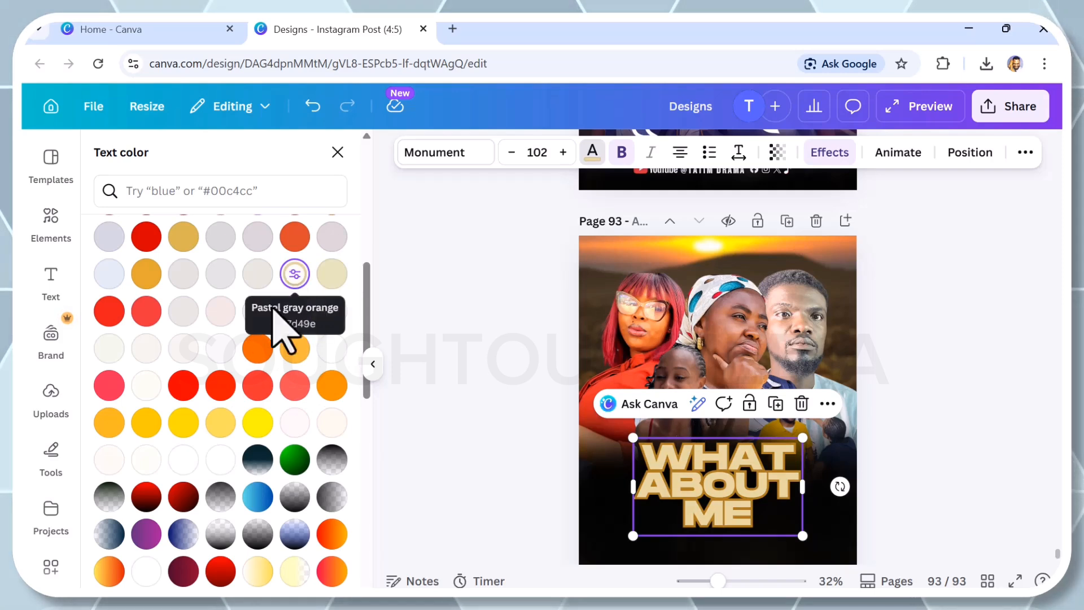
pyautogui.click(219, 311)
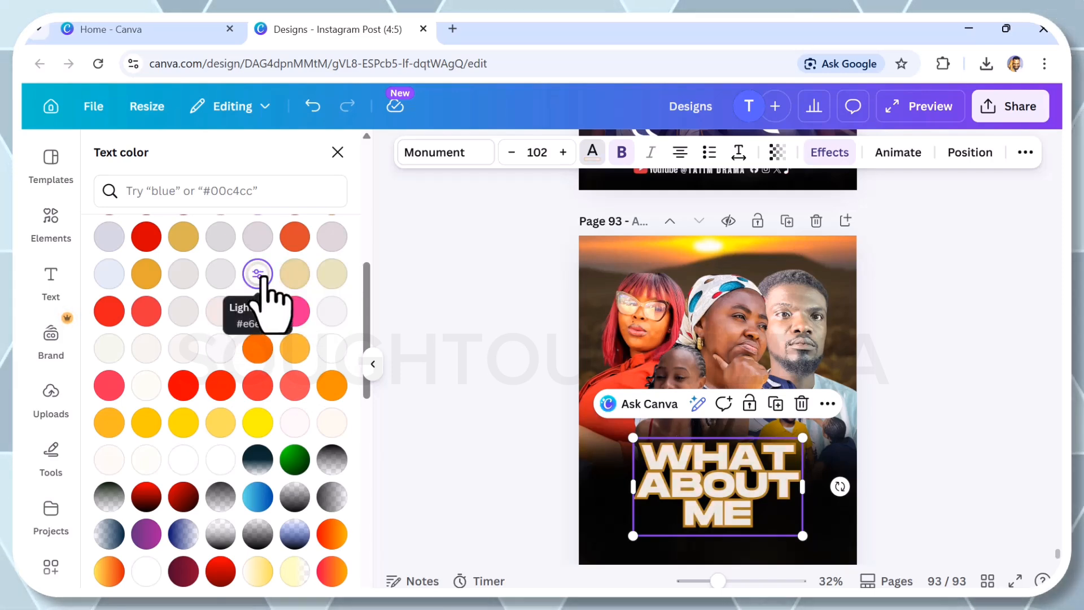
pyautogui.click(331, 276)
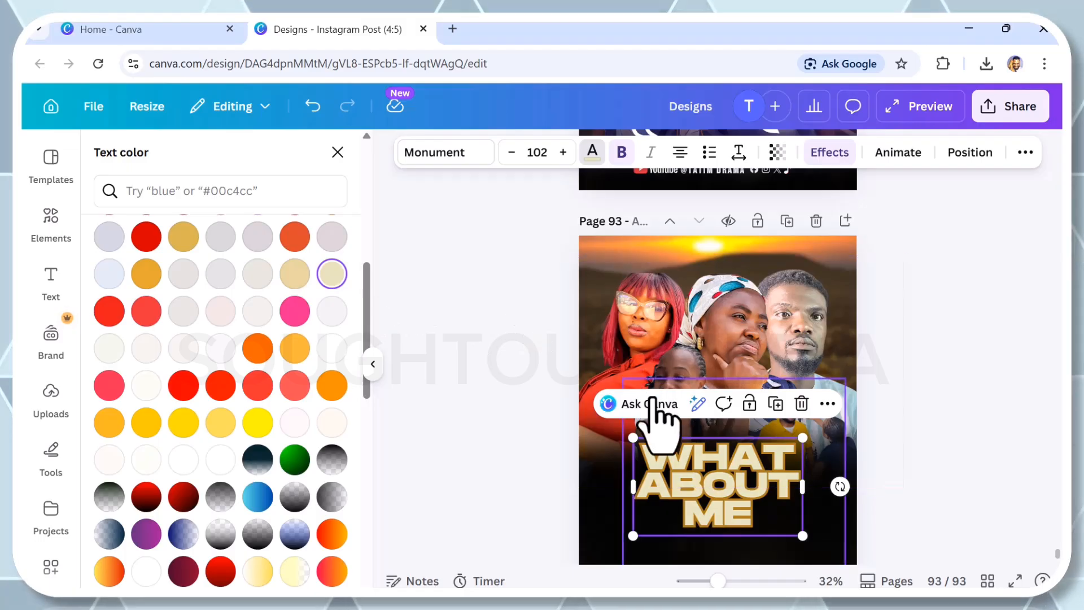
pyautogui.click(919, 398)
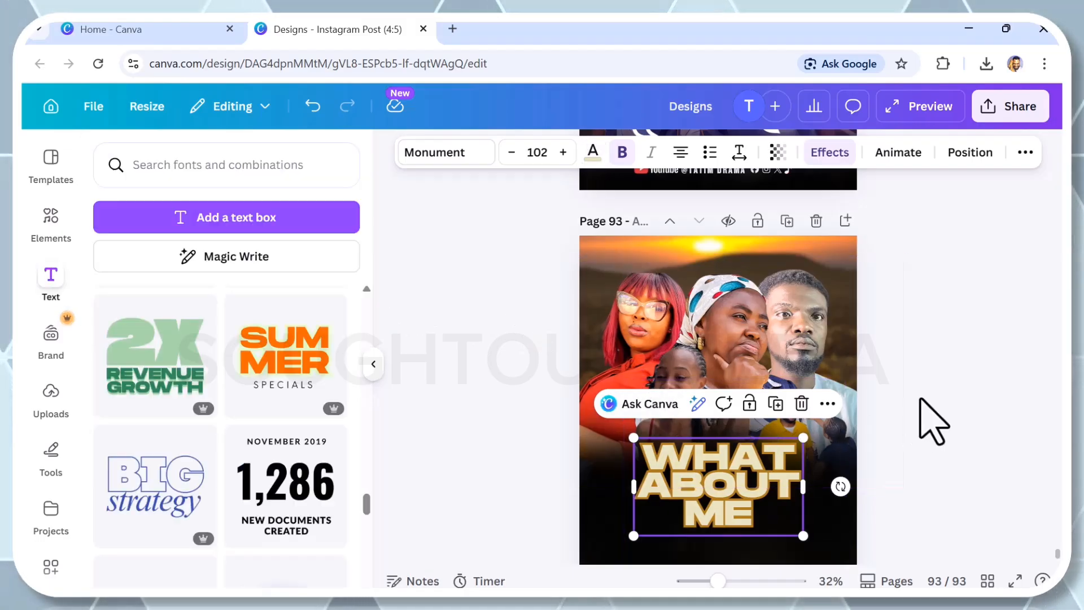
# Add a question mark after ME so the title reads 'WHAT ABOUT ME?'.
pyautogui.doubleClick(744, 503)
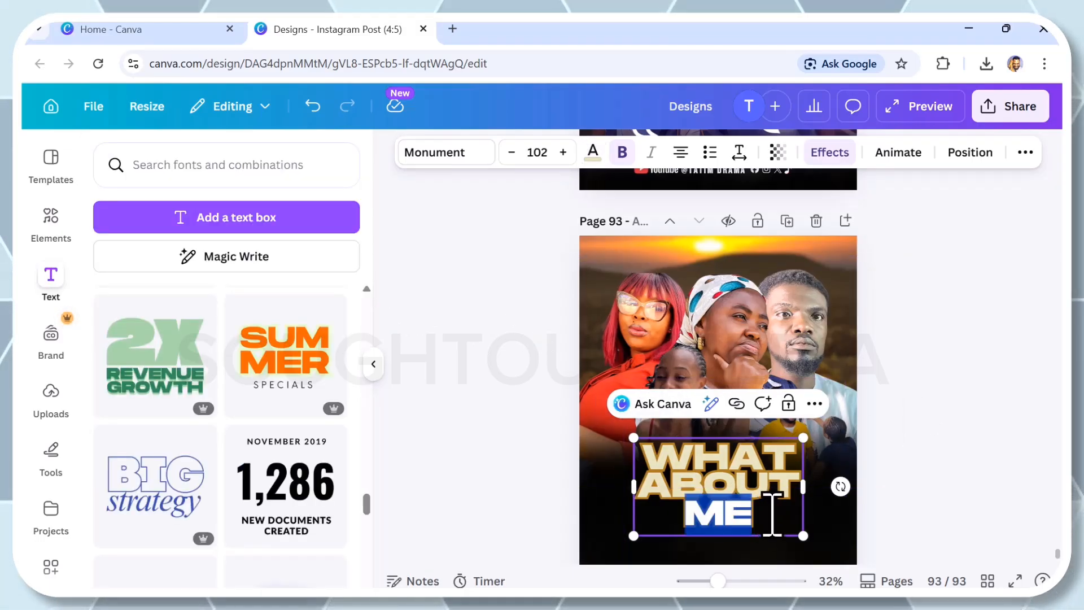
pyautogui.click(724, 514)
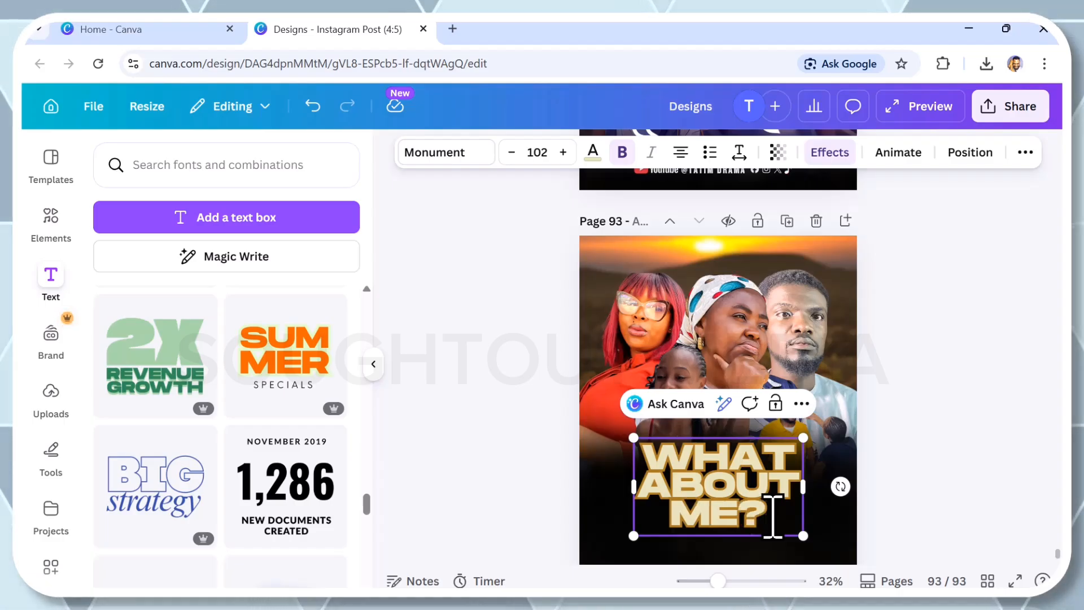
pyautogui.click(908, 432)
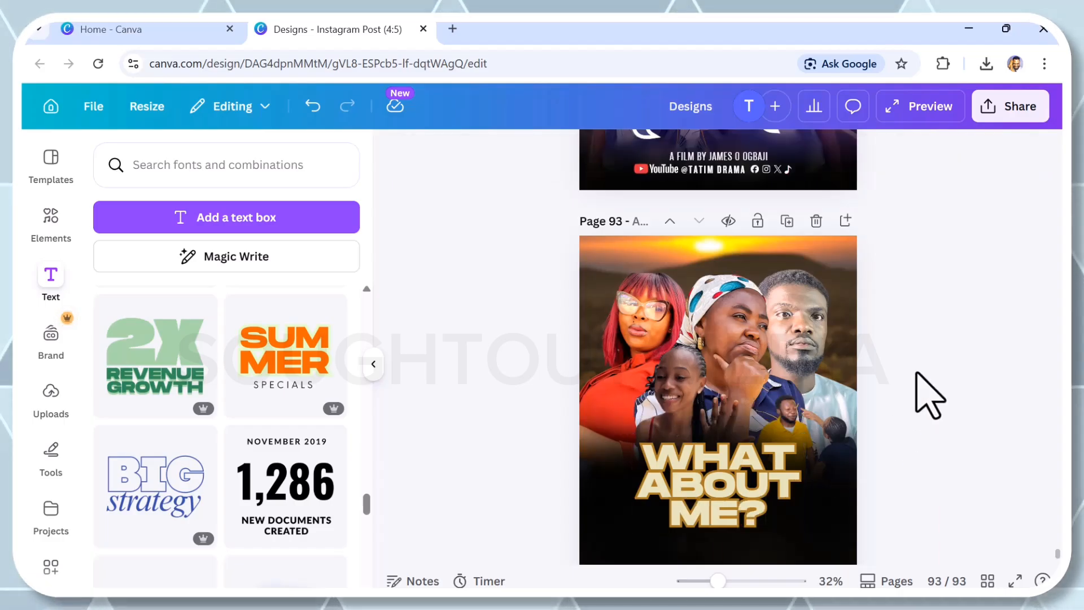
# Try moving the cast image, undo those moves, and shift one cast photo lower.
pyautogui.click(804, 291)
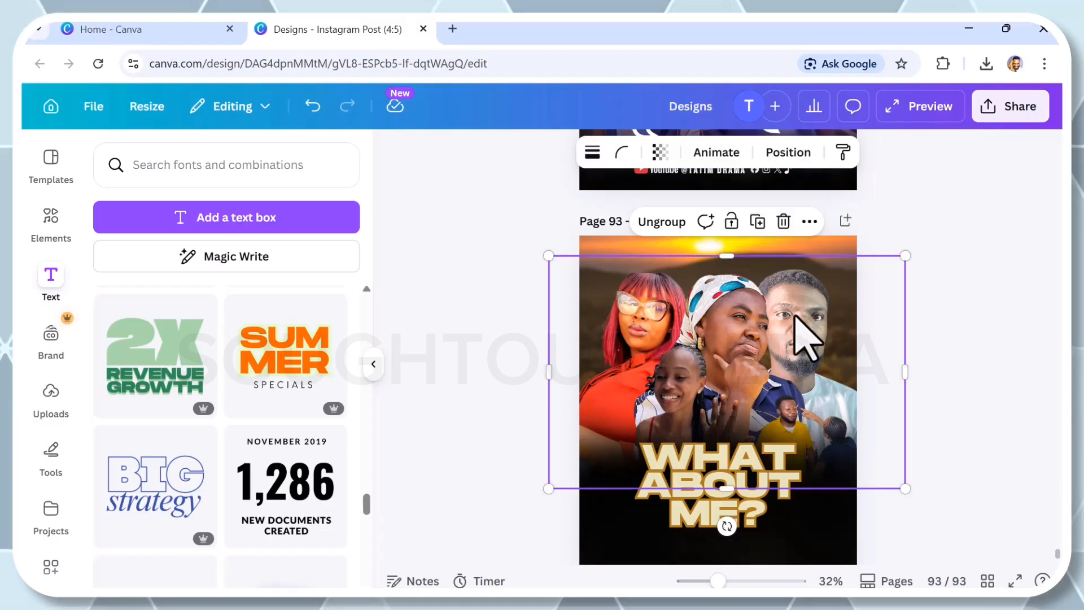
pyautogui.moveTo(791, 310); pyautogui.dragTo(788, 305)
pyautogui.hotkey('ctrl', 'z')
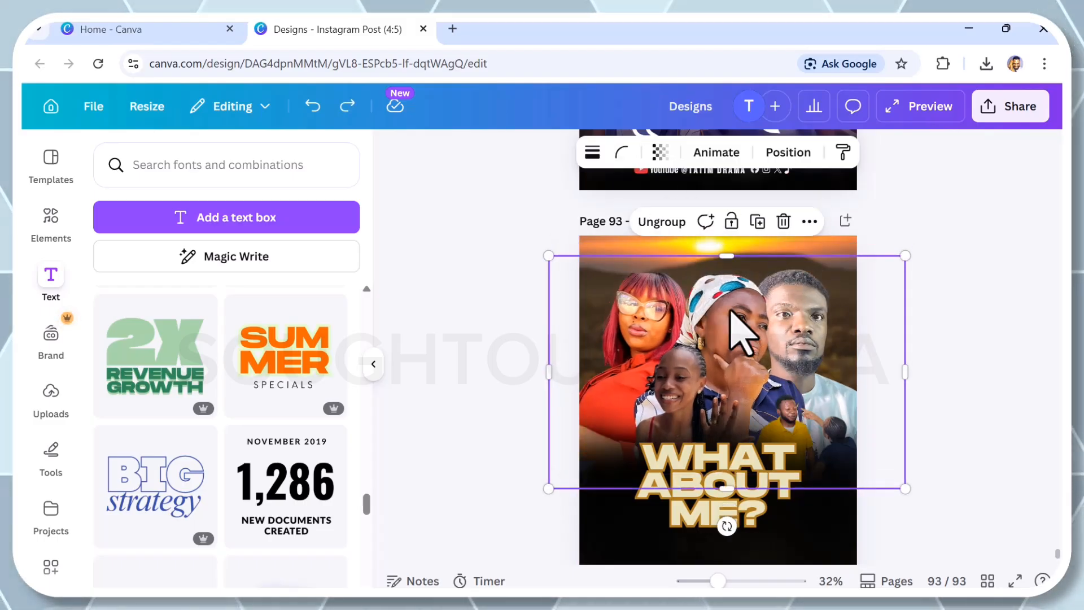
pyautogui.moveTo(829, 420); pyautogui.dragTo(820, 398)
pyautogui.hotkey('ctrl', 'z')
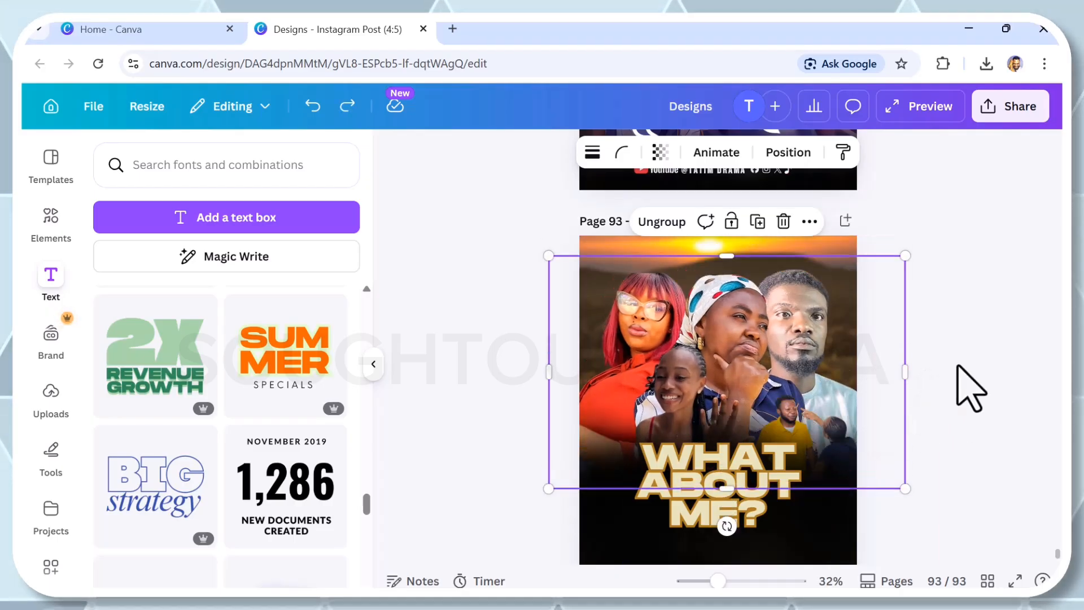
pyautogui.click(934, 396)
pyautogui.click(700, 389)
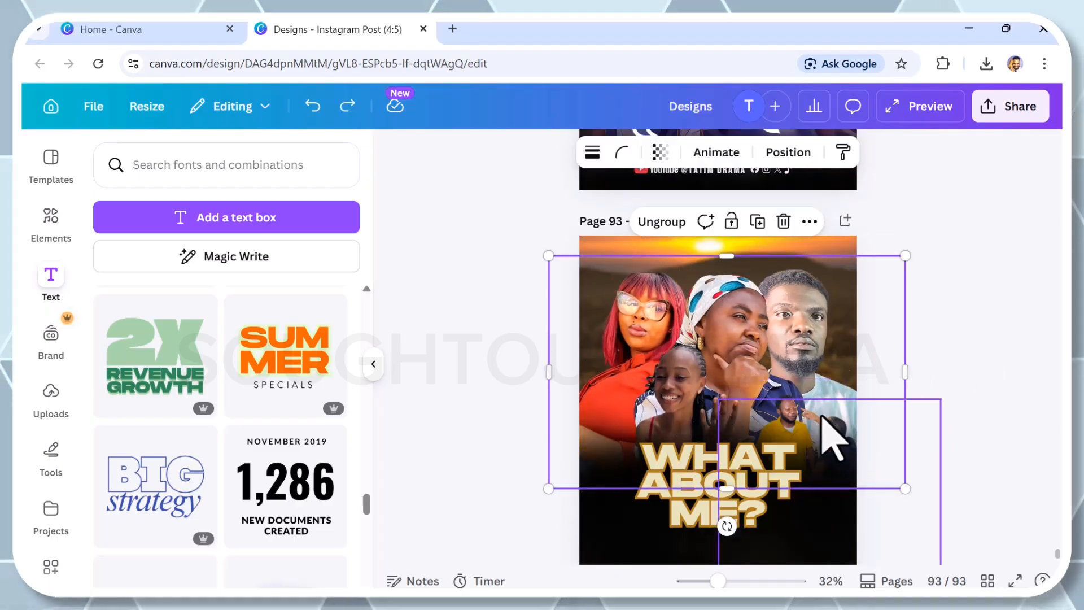
pyautogui.click(850, 450)
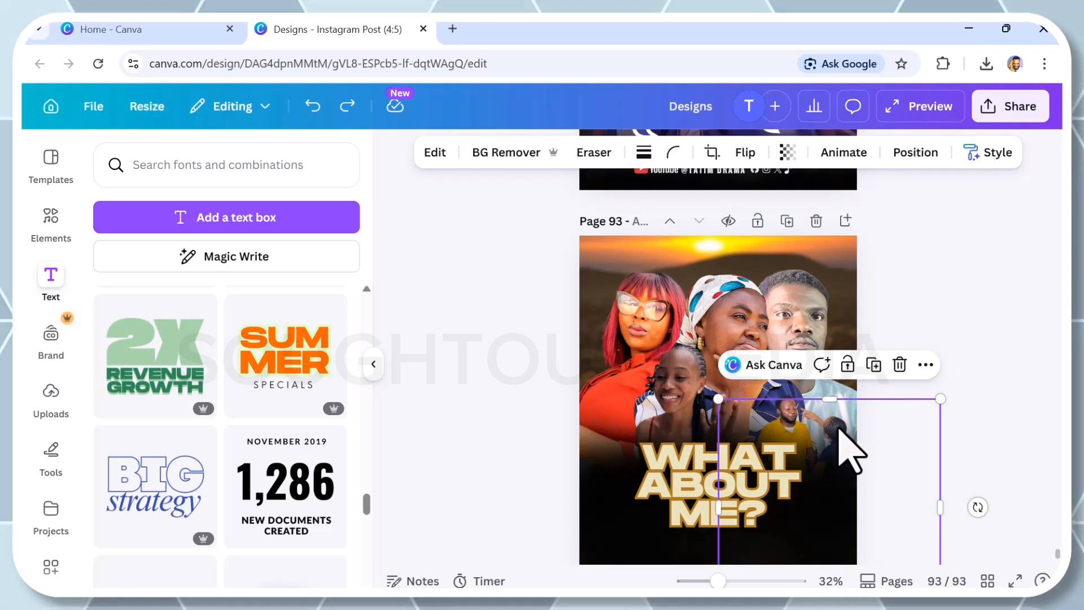
pyautogui.moveTo(836, 422); pyautogui.dragTo(835, 450)
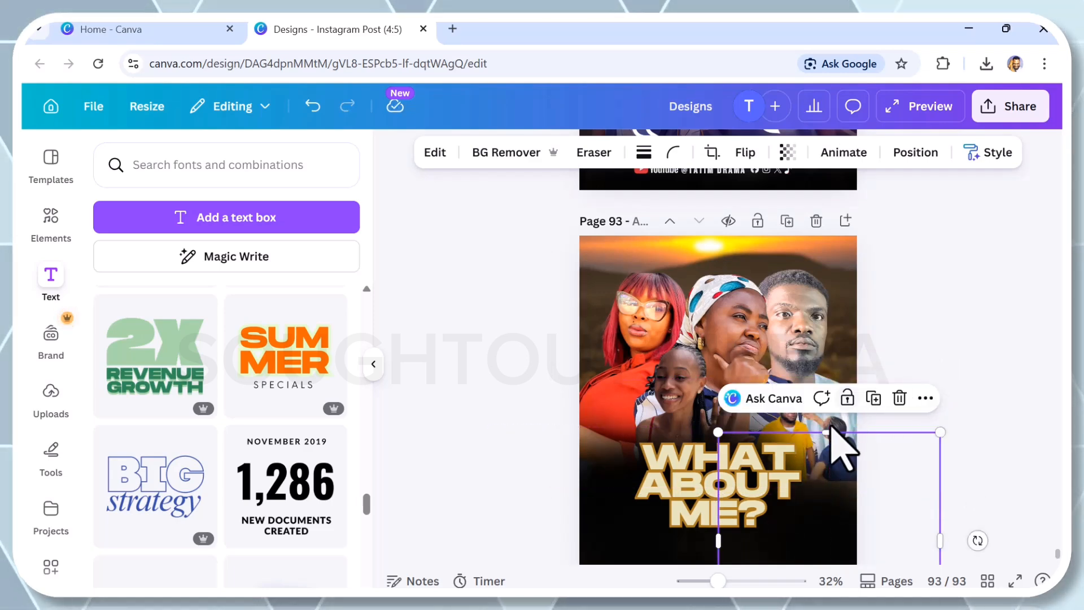
# Move the man-in-yellow photo beside the cast, extend it downward, and group them.
pyautogui.click(834, 422)
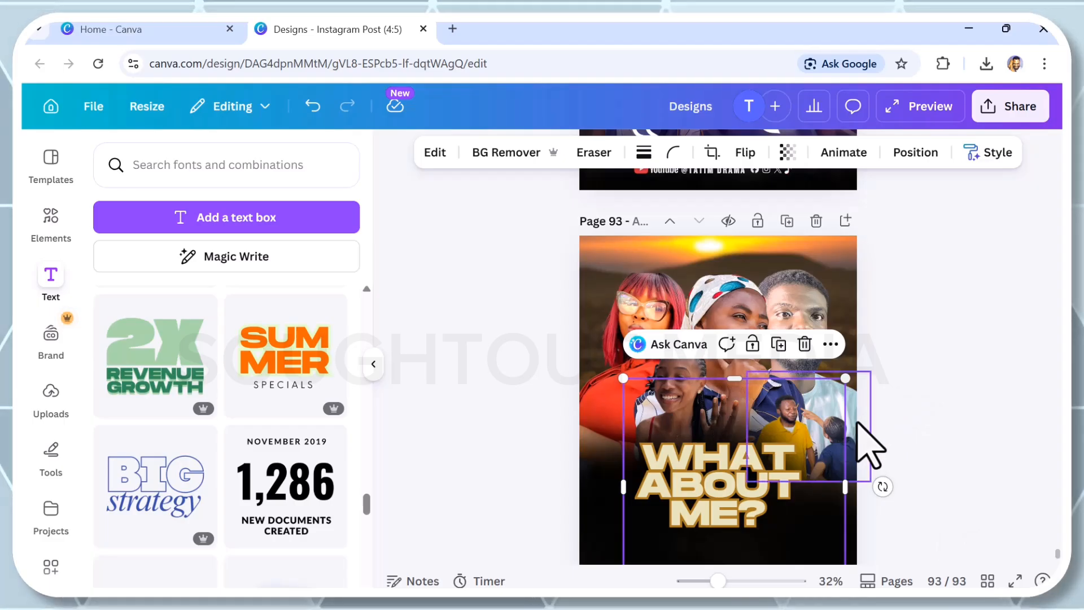
pyautogui.click(858, 427)
pyautogui.moveTo(857, 427); pyautogui.dragTo(846, 402)
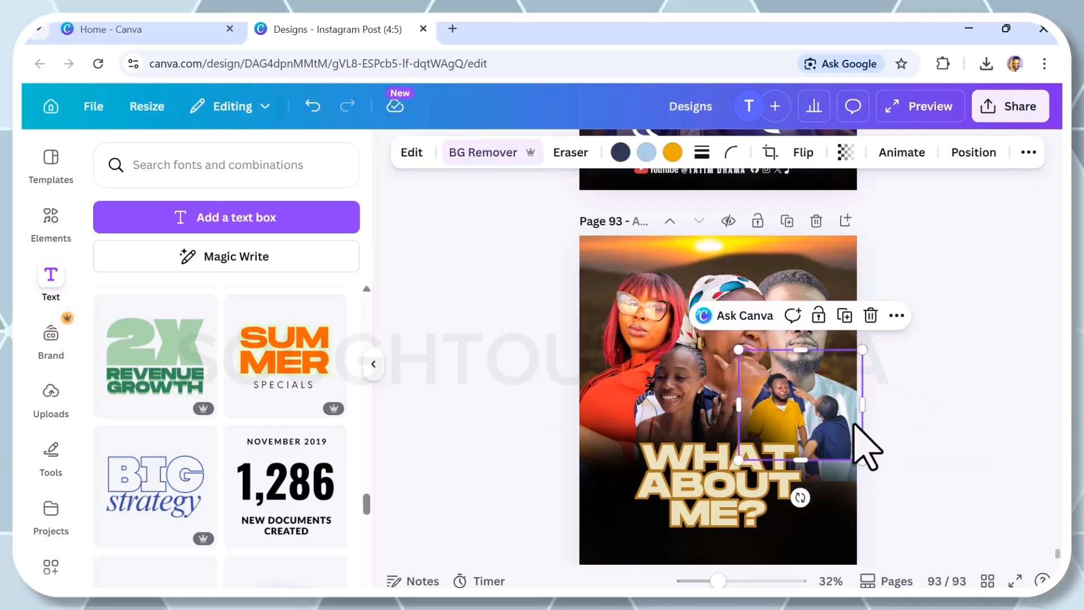
pyautogui.moveTo(802, 460); pyautogui.dragTo(809, 488)
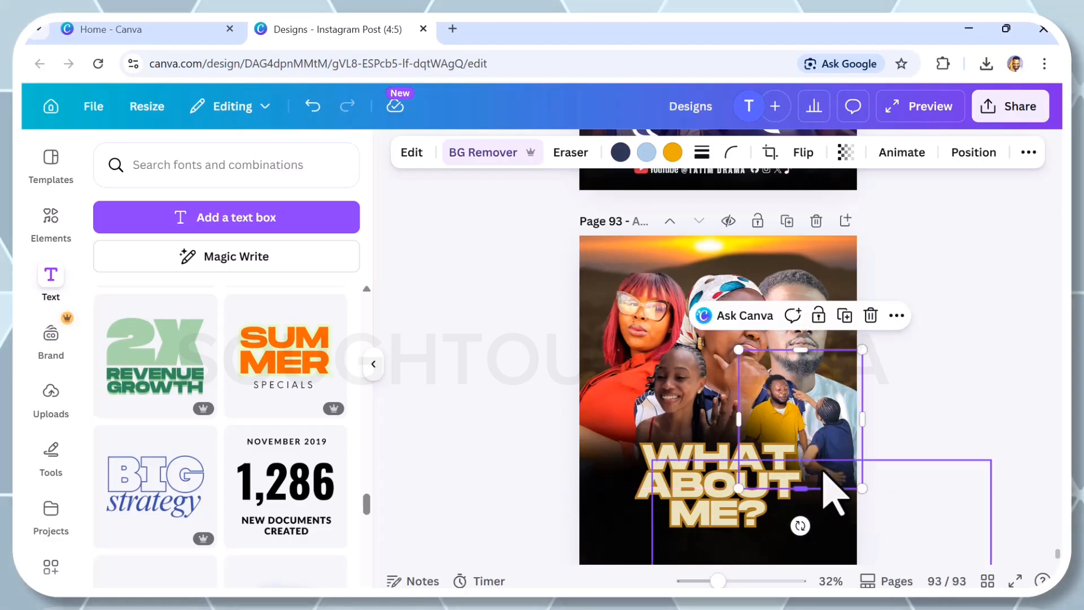
pyautogui.keyDown('shift'); pyautogui.click(644, 334); pyautogui.keyUp('shift')
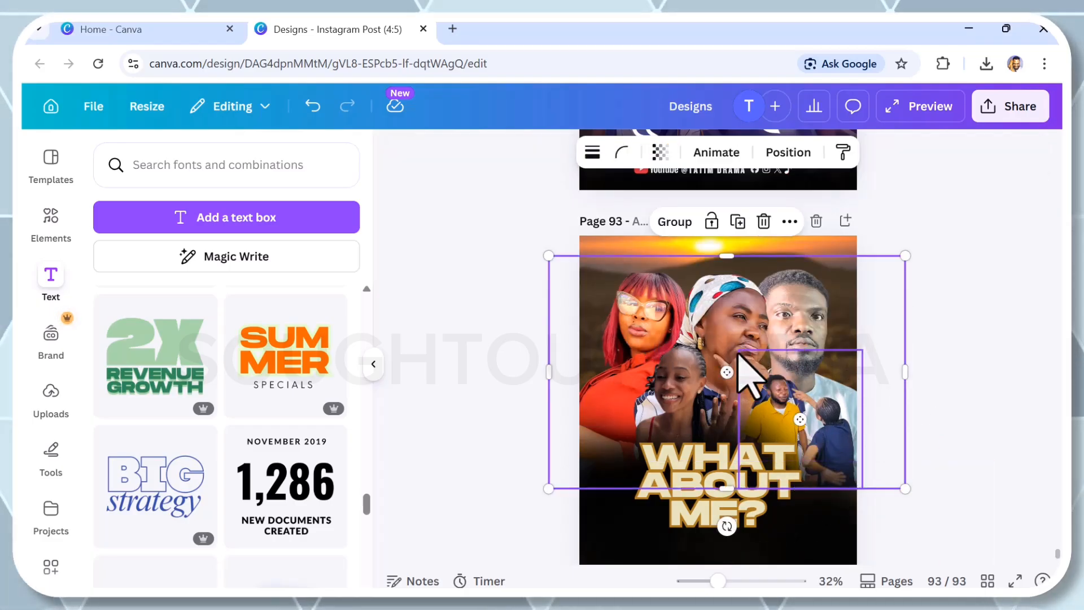
pyautogui.hotkey('ctrl', 'g')
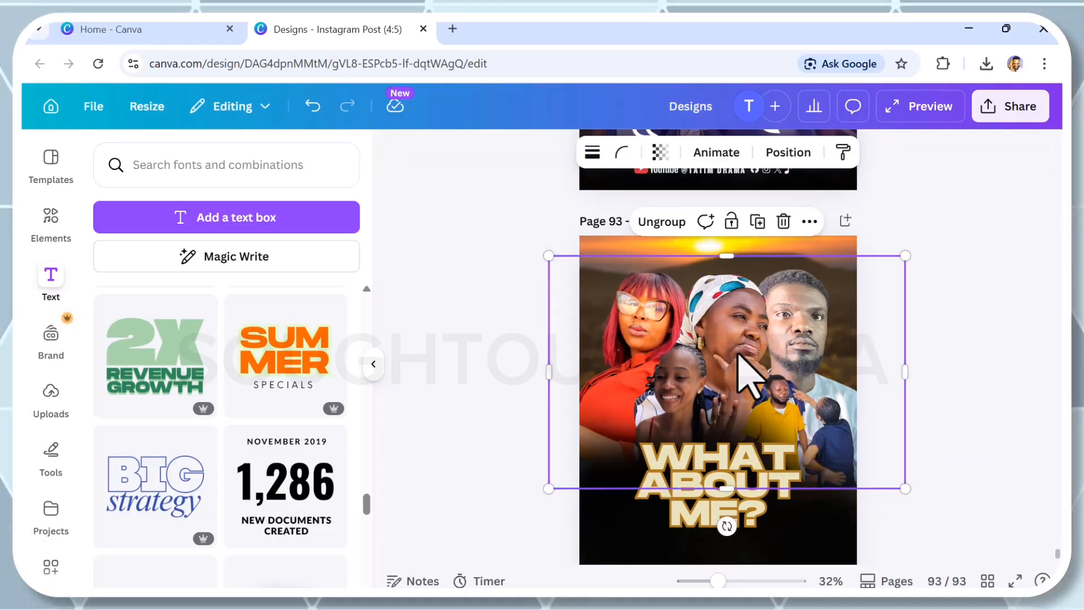
# Fine-tune the man-in-yellow photo within the group and raise the cast group toward the top.
pyautogui.click(852, 534)
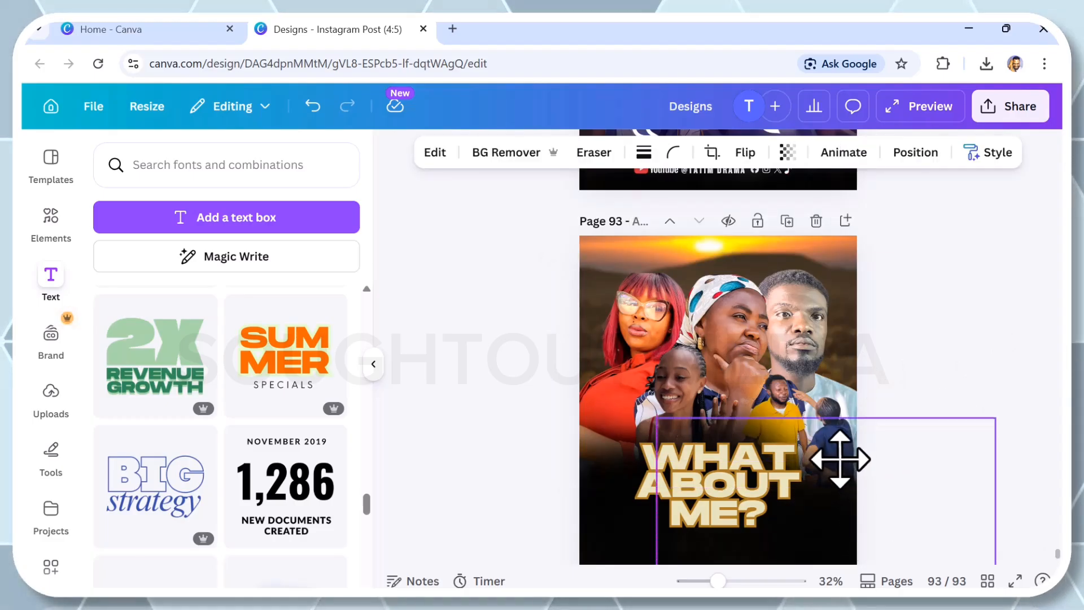
pyautogui.moveTo(840, 459); pyautogui.dragTo(838, 455)
pyautogui.moveTo(838, 448); pyautogui.dragTo(845, 448)
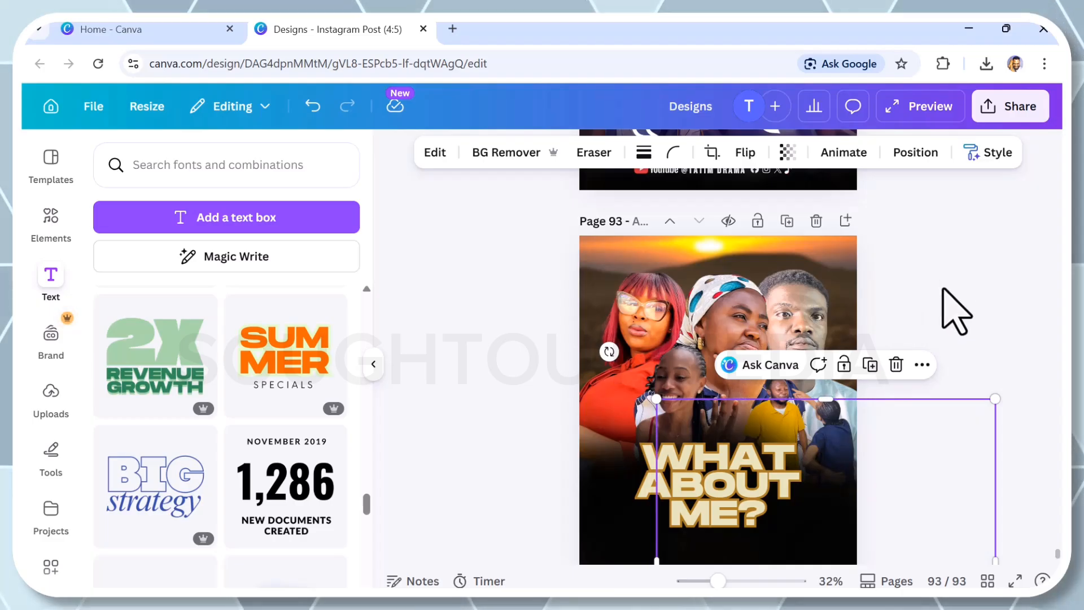
pyautogui.click(969, 300)
pyautogui.click(825, 293)
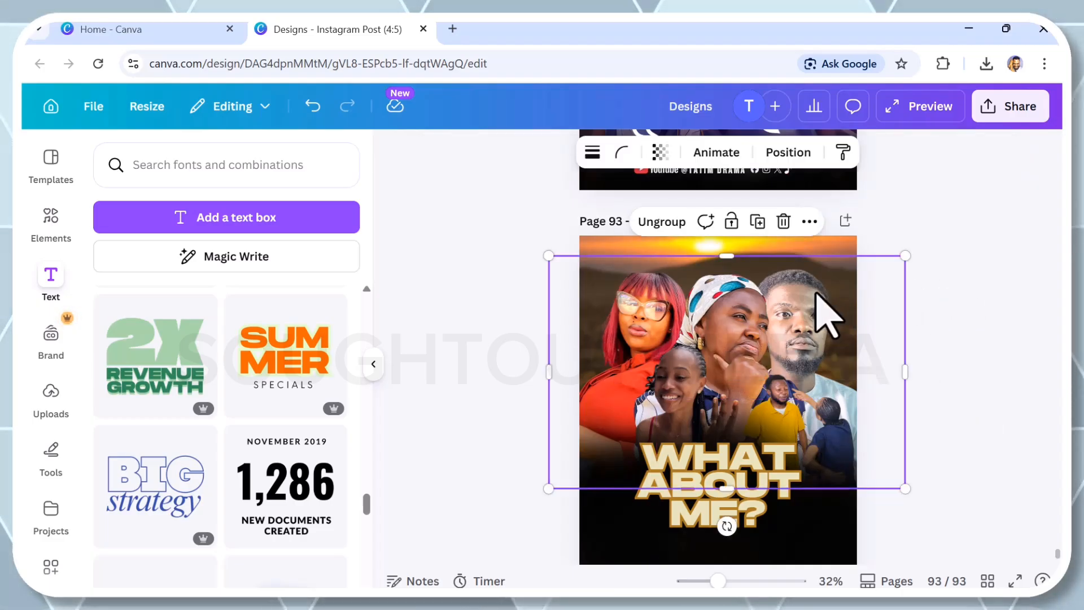
pyautogui.moveTo(803, 311); pyautogui.dragTo(803, 296)
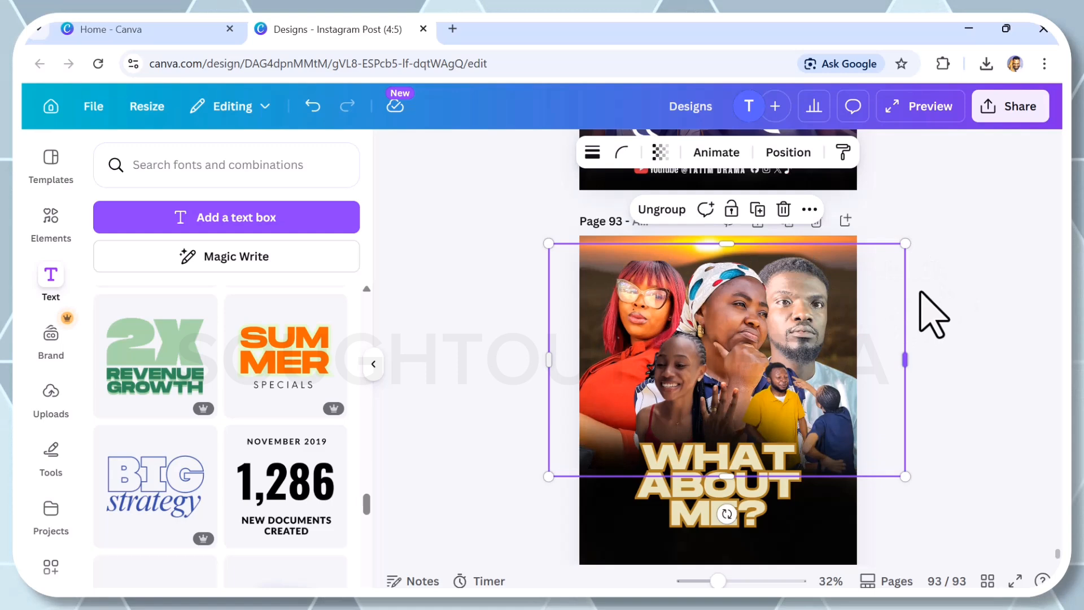
pyautogui.click(966, 273)
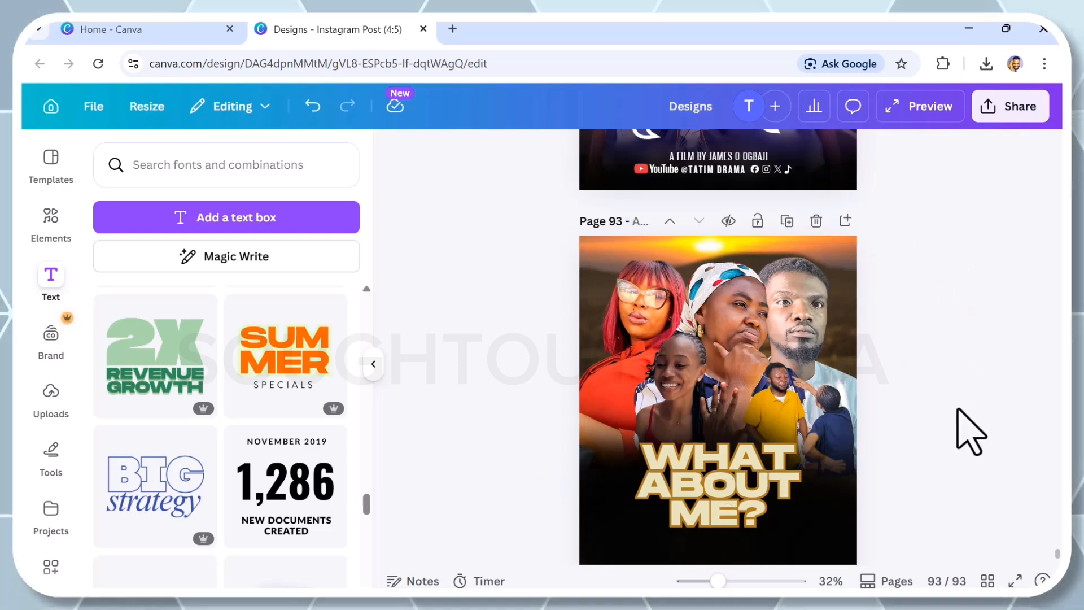
# Re-centre the WHAT ABOUT ME? title beneath the cast photos.
pyautogui.click(822, 513)
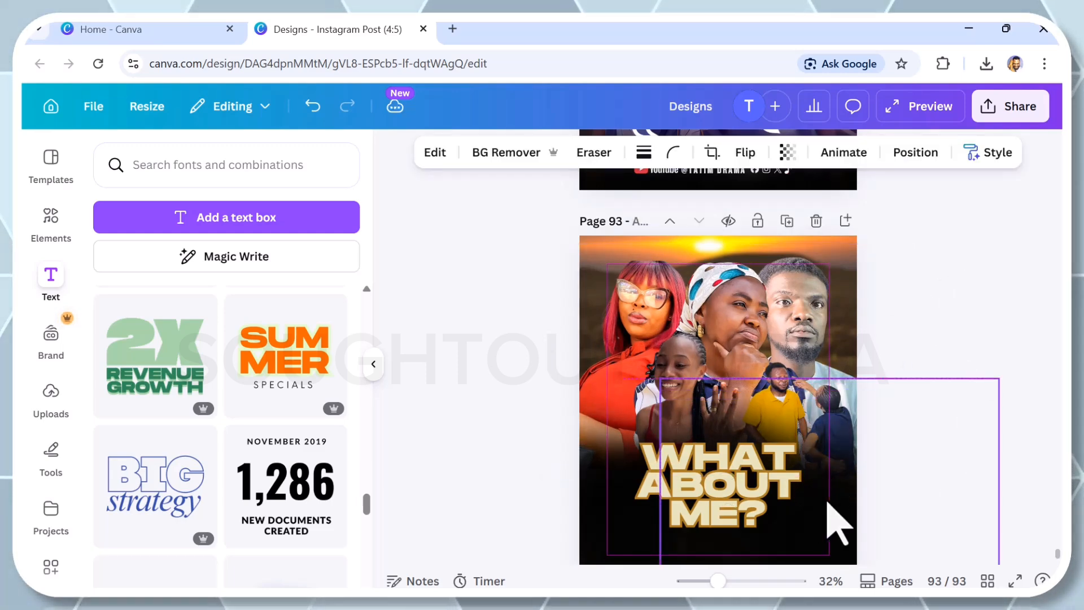
pyautogui.click(1009, 322)
pyautogui.scroll(-2, 954, 389)
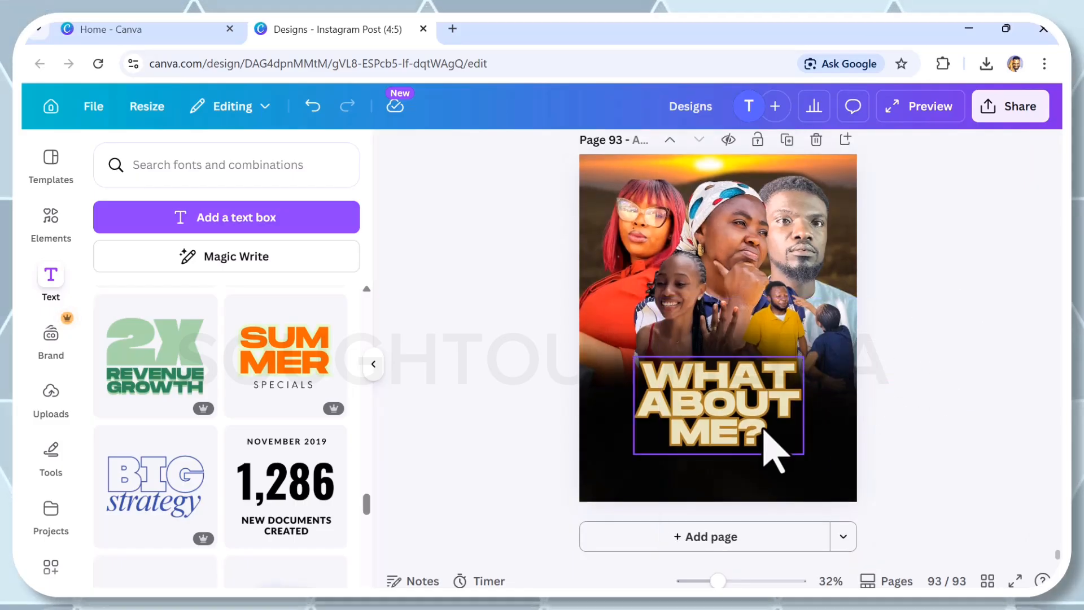
pyautogui.moveTo(770, 441); pyautogui.dragTo(763, 405)
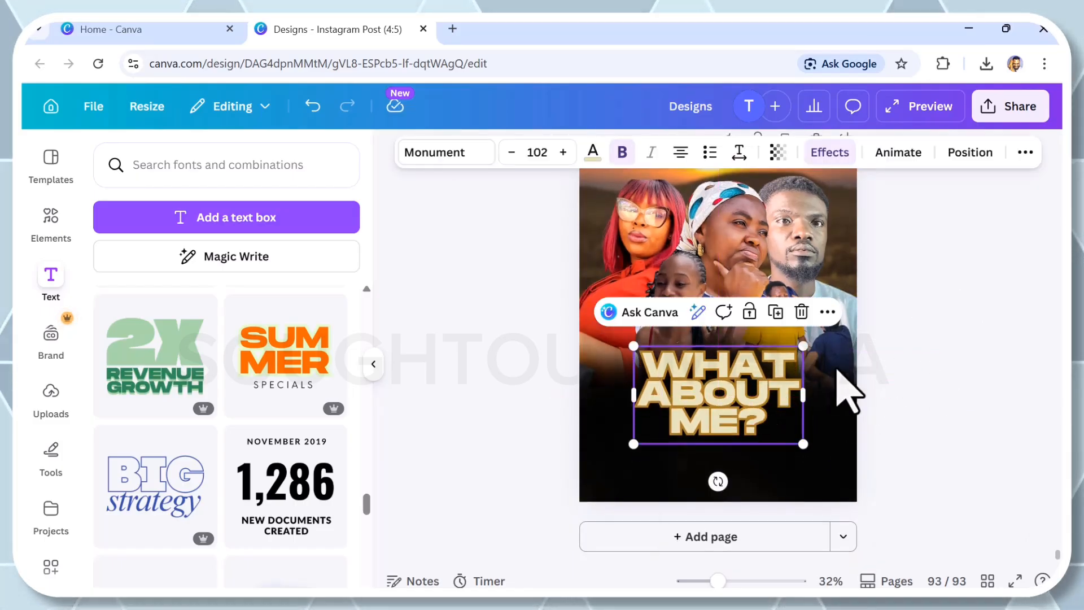
# Multi-select the earlier poster's director byline, YouTube credit, cast names, production line and LATEST GOSPEL FILM badge.
pyautogui.click(950, 297)
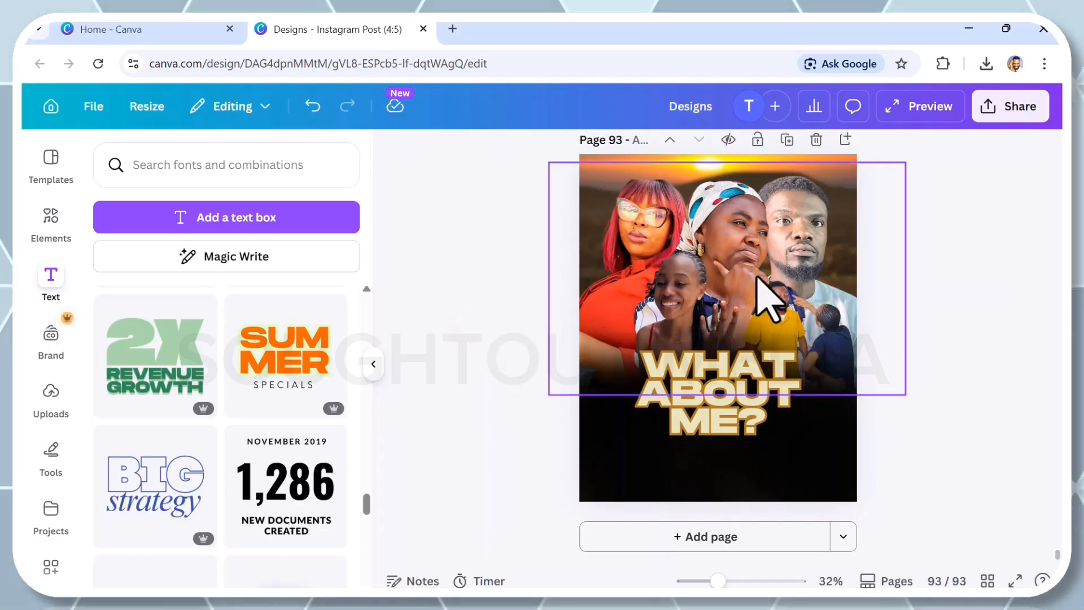
pyautogui.scroll(5, 757, 295)
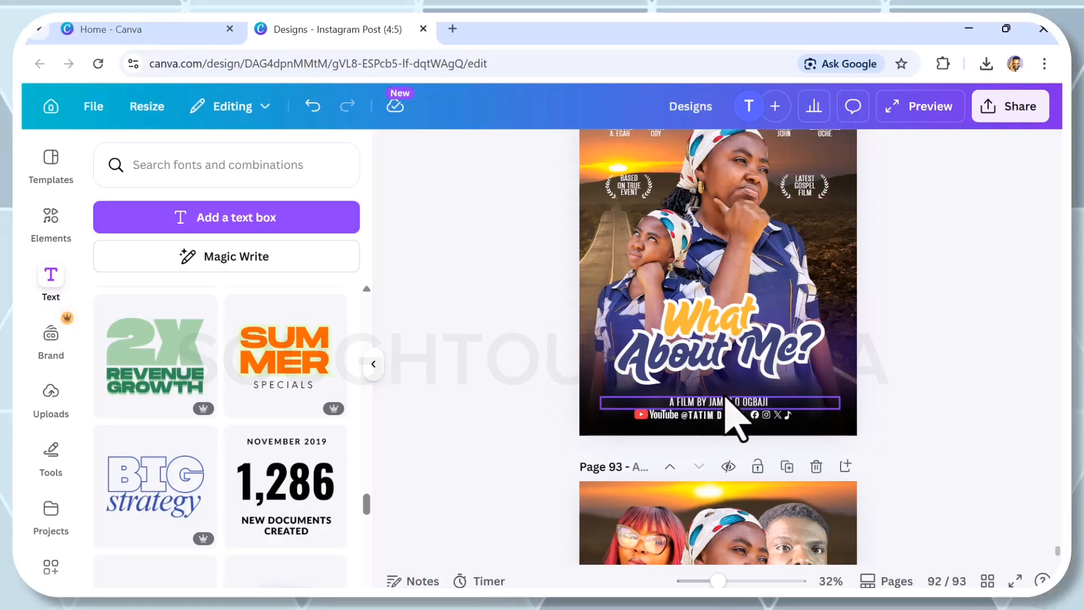
pyautogui.click(728, 401)
pyautogui.keyDown('shift'); pyautogui.click(768, 416); pyautogui.keyUp('shift')
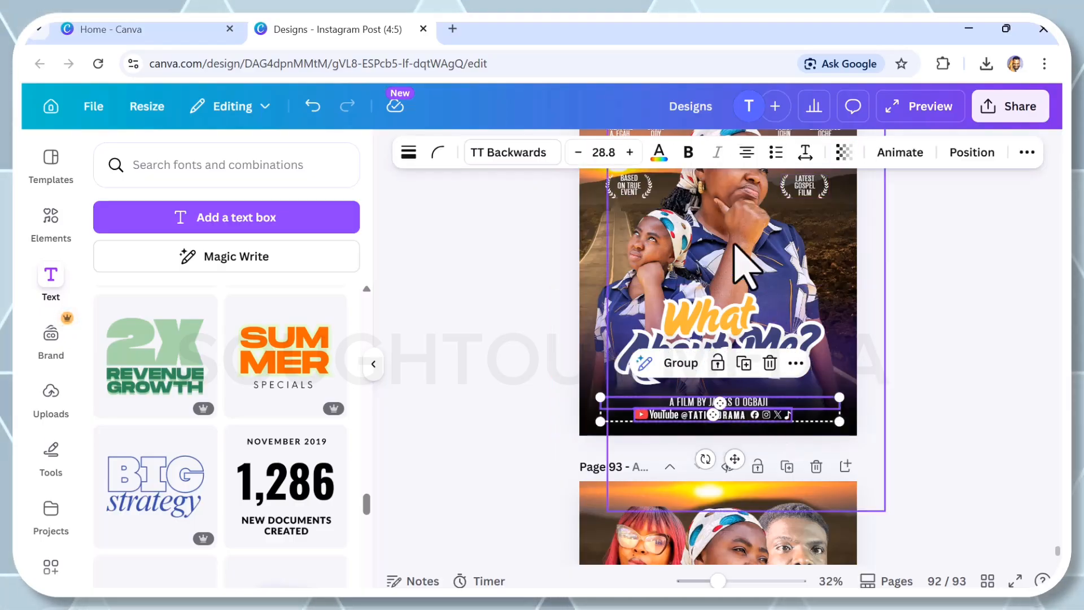
pyautogui.scroll(3, 747, 266)
pyautogui.keyDown('shift'); pyautogui.click(621, 214); pyautogui.keyUp('shift')
pyautogui.keyDown('shift'); pyautogui.click(658, 215); pyautogui.keyUp('shift')
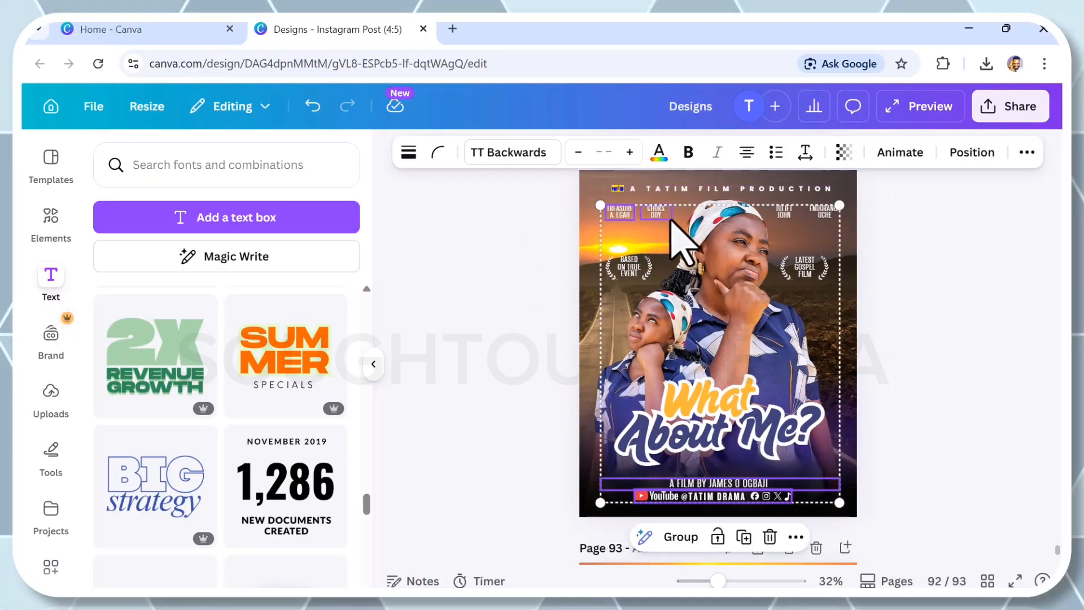
pyautogui.keyDown('shift'); pyautogui.click(822, 212); pyautogui.keyUp('shift')
pyautogui.keyDown('shift'); pyautogui.click(777, 190); pyautogui.keyUp('shift')
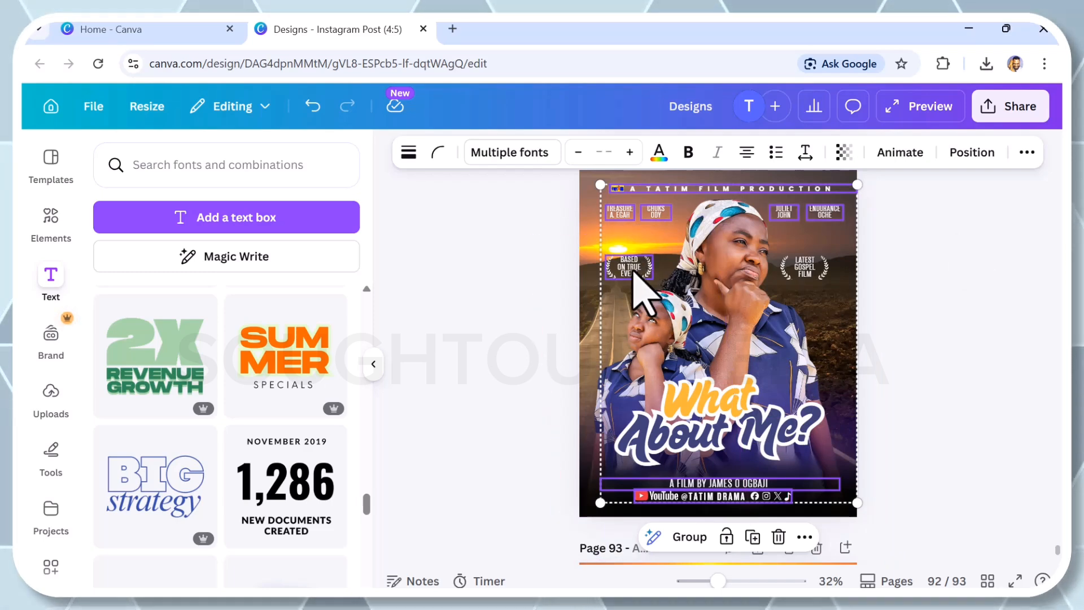
pyautogui.keyDown('shift'); pyautogui.click(813, 263); pyautogui.keyUp('shift')
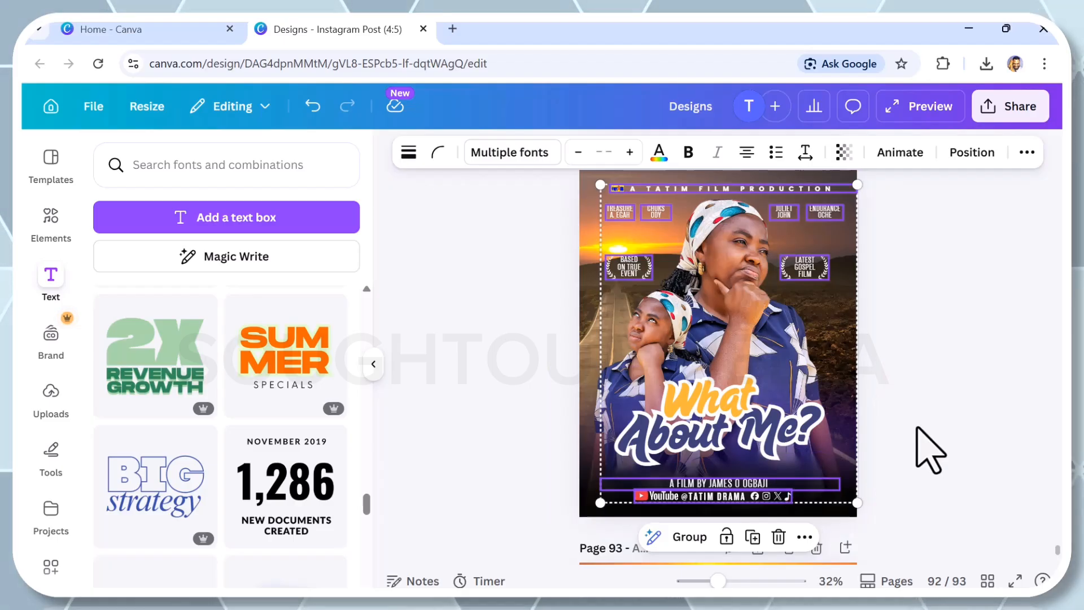
pyautogui.scroll(-6, 926, 434)
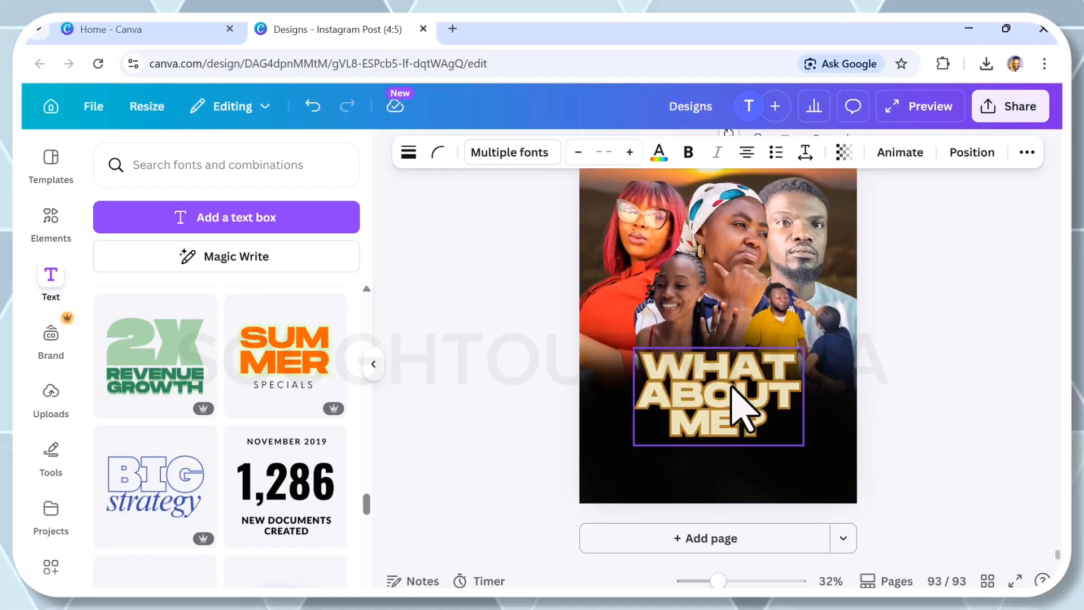
pyautogui.click(1019, 345)
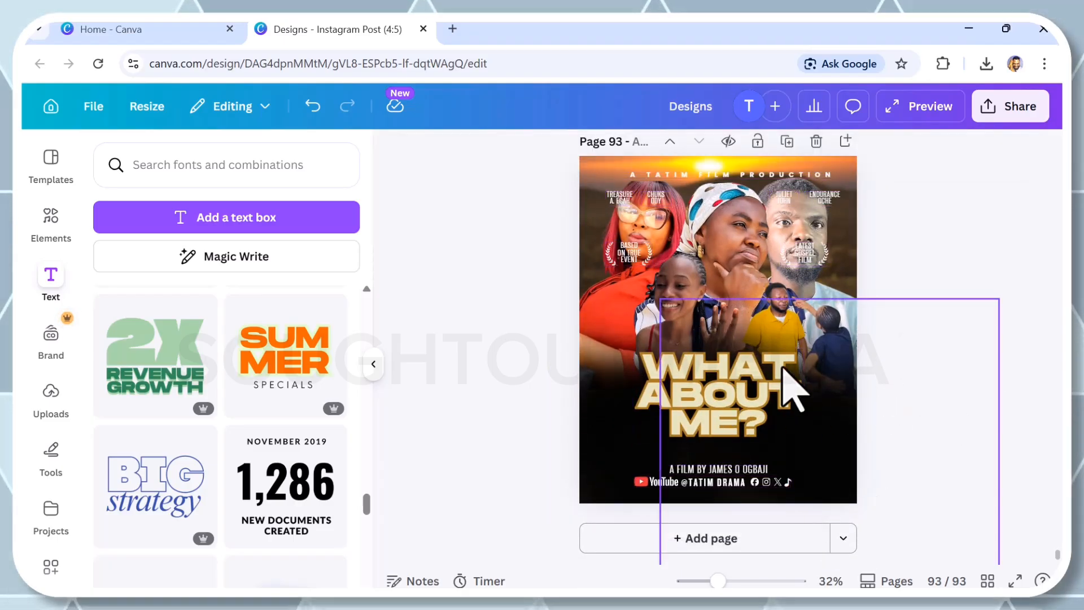
# Move the LATEST GOSPEL FILM and BASED ON TRUE EVENT laurels down beside the title.
pyautogui.moveTo(815, 273); pyautogui.dragTo(817, 430)
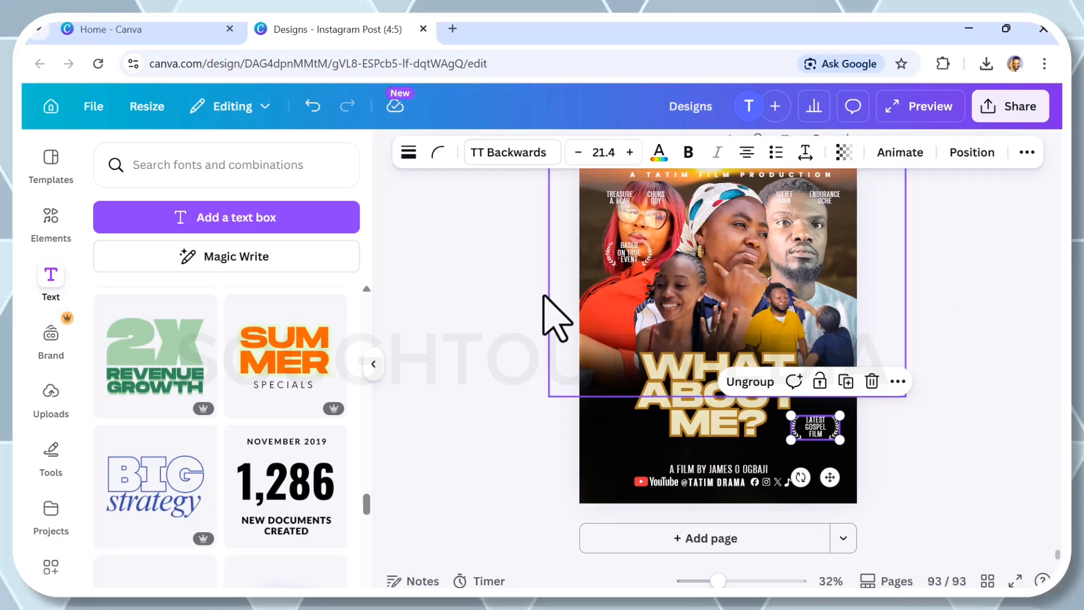
pyautogui.moveTo(618, 257); pyautogui.dragTo(616, 333)
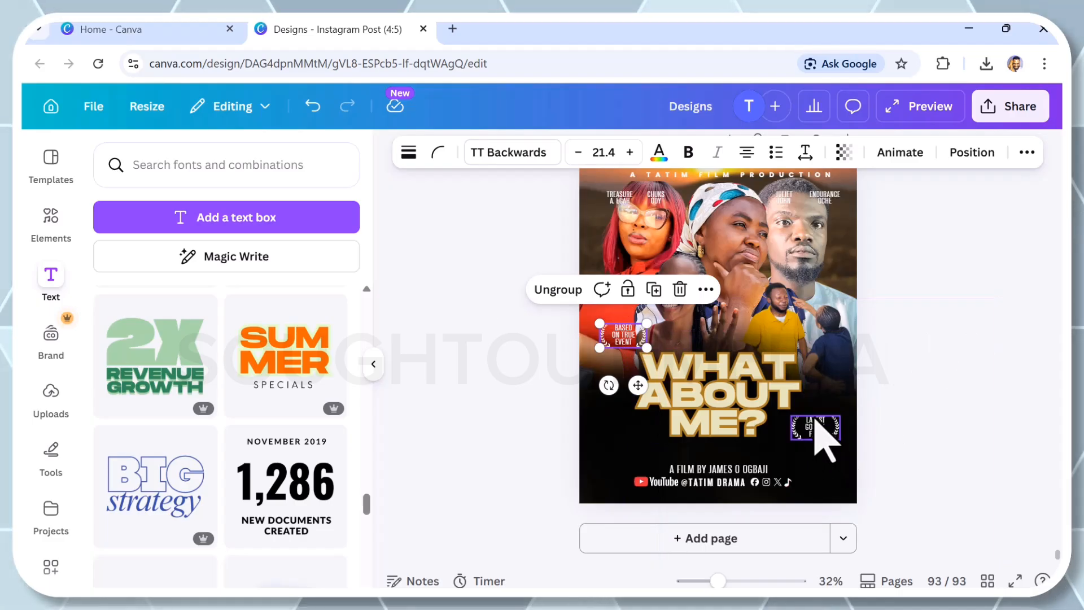
pyautogui.moveTo(822, 440); pyautogui.dragTo(632, 367)
pyautogui.click(963, 328)
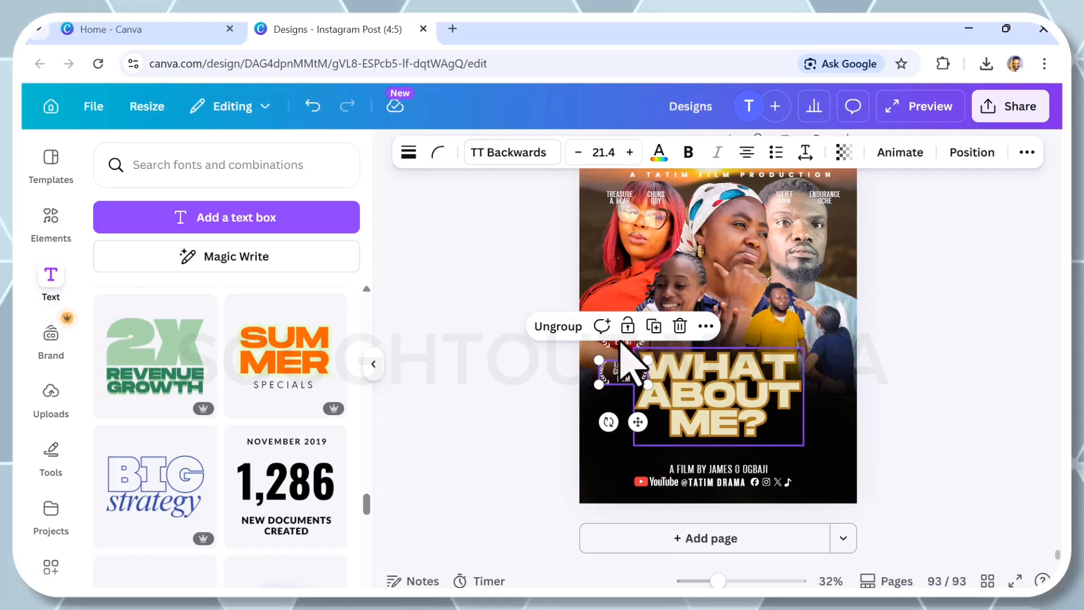
# Stack the two laurels on the left of the title and raise the first cast name label.
pyautogui.moveTo(623, 370); pyautogui.dragTo(617, 331)
pyautogui.moveTo(625, 382); pyautogui.dragTo(618, 348)
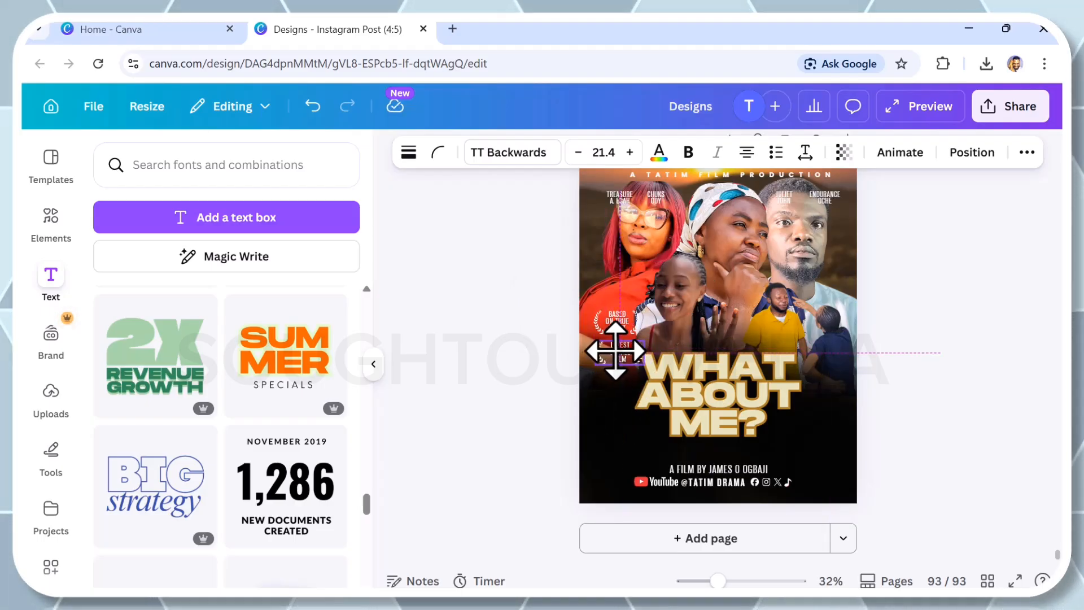
pyautogui.moveTo(616, 351); pyautogui.dragTo(616, 350)
pyautogui.click(967, 365)
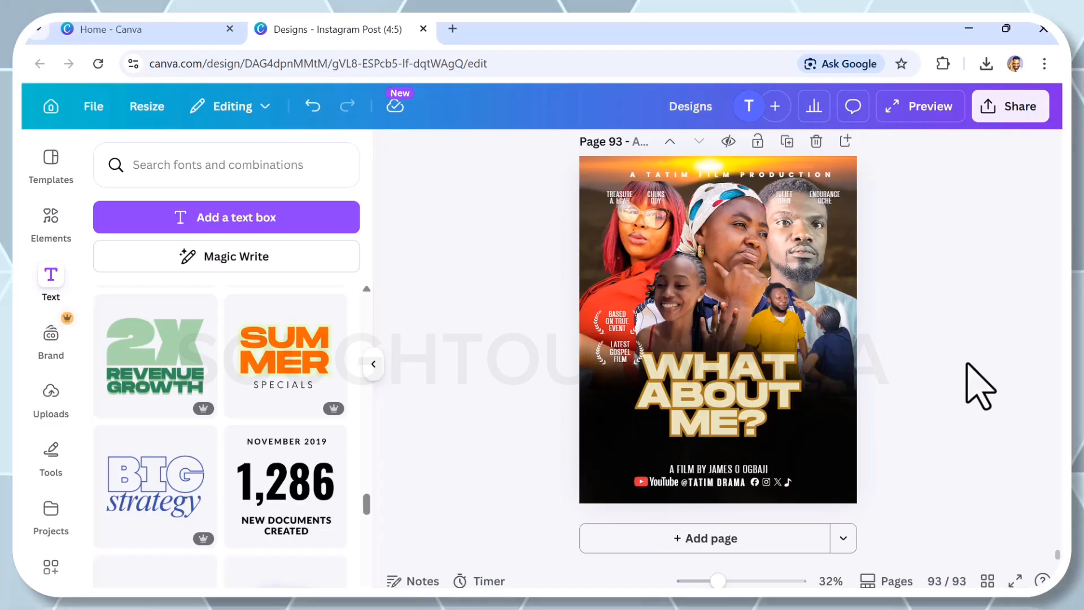
pyautogui.moveTo(617, 197); pyautogui.dragTo(609, 186)
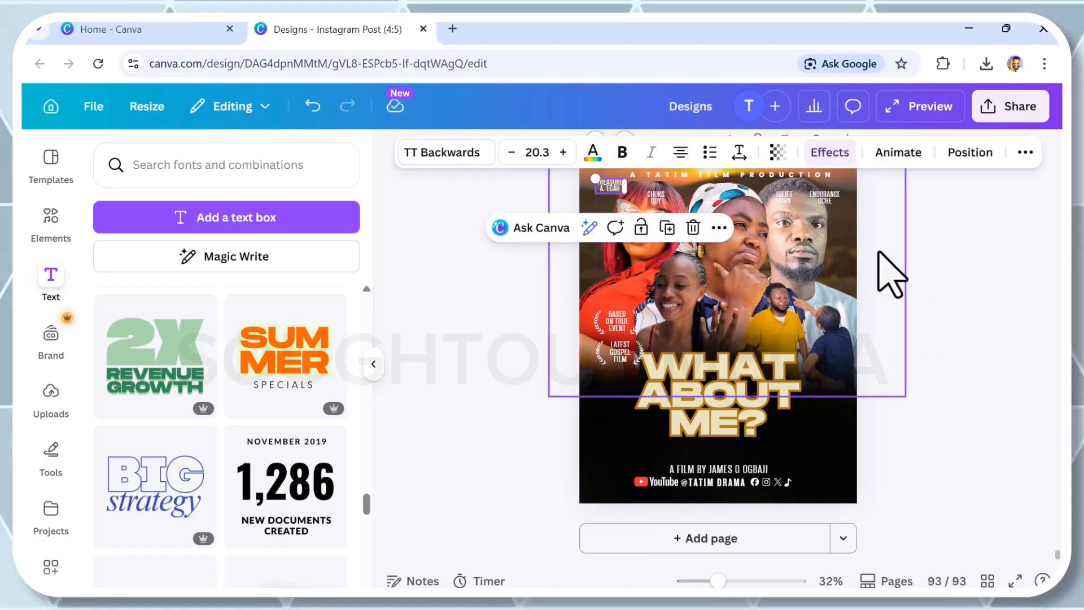
# Reduce the letter spacing of the A TATIM FILM PRODUCTION credit at the poster top.
pyautogui.click(956, 264)
pyautogui.scroll(5, 755, 308)
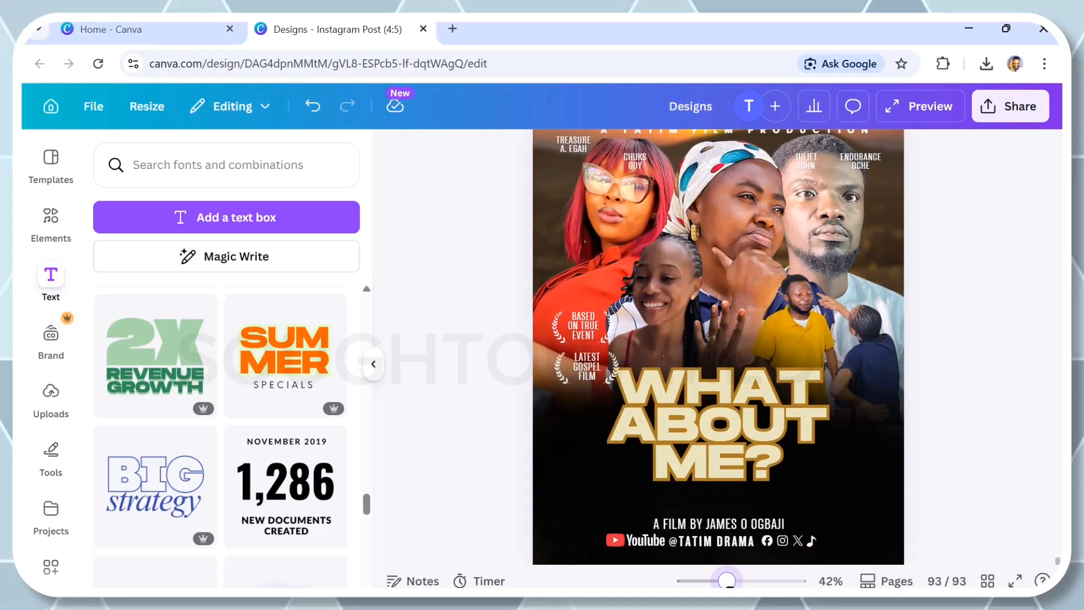
pyautogui.scroll(5, 755, 308)
pyautogui.click(765, 338)
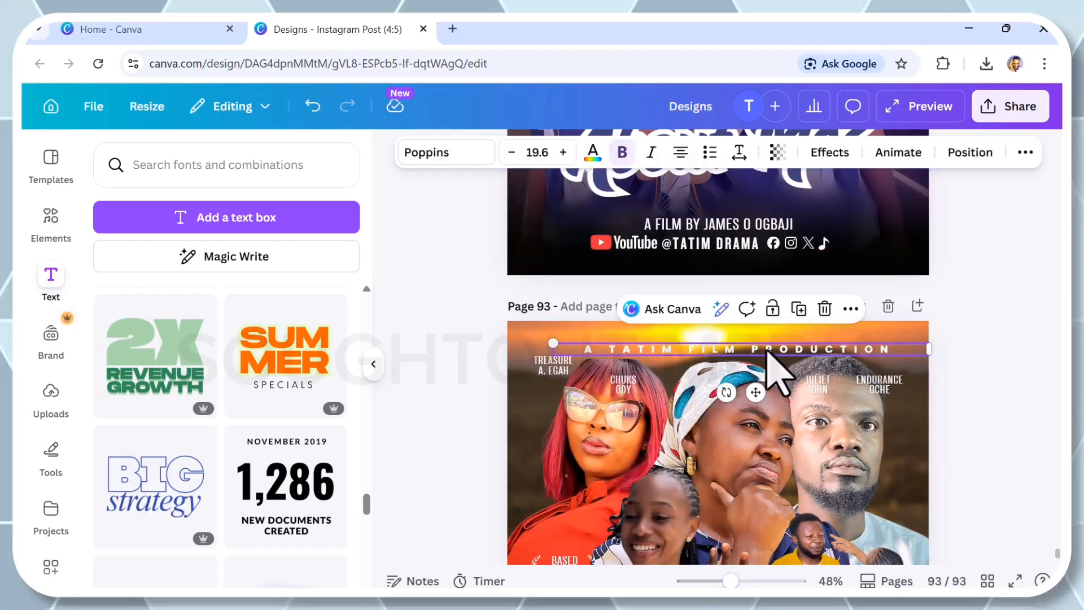
pyautogui.moveTo(765, 340); pyautogui.dragTo(763, 338)
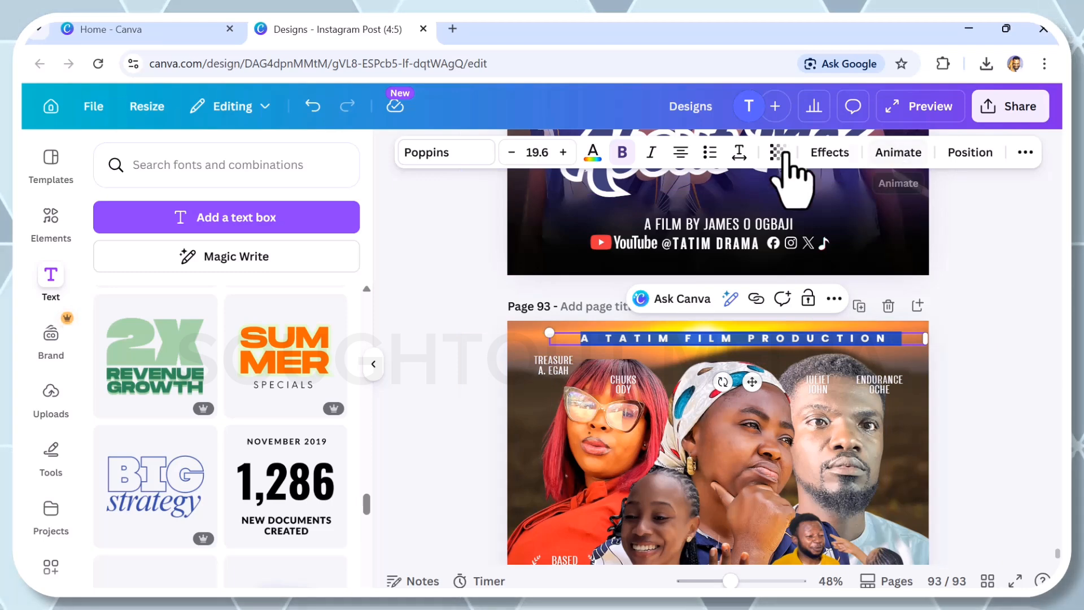
pyautogui.click(740, 154)
pyautogui.moveTo(771, 218); pyautogui.dragTo(716, 237)
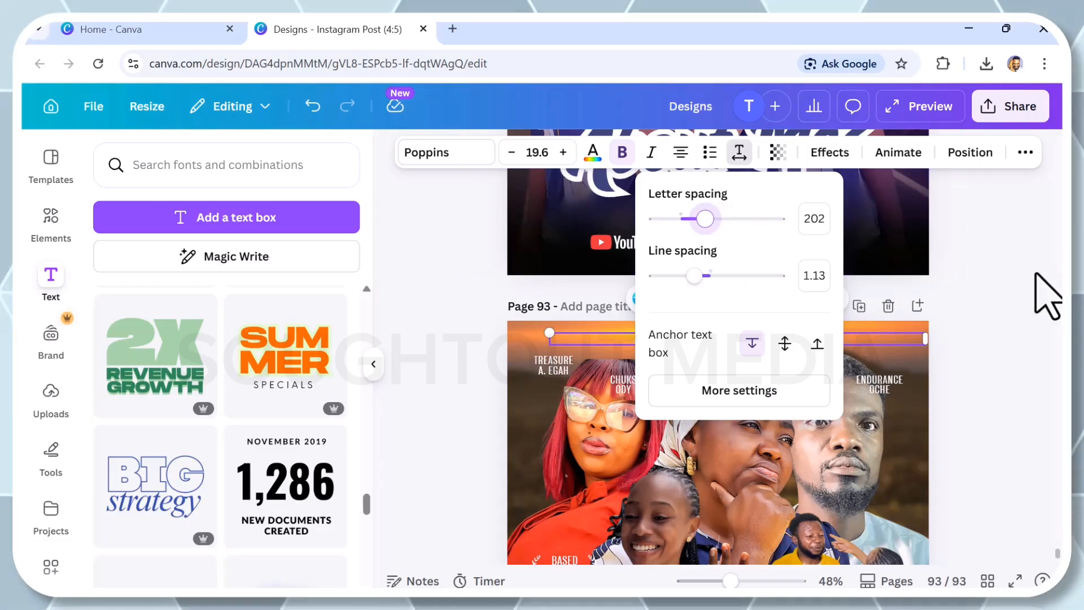
pyautogui.click(1016, 285)
pyautogui.click(994, 301)
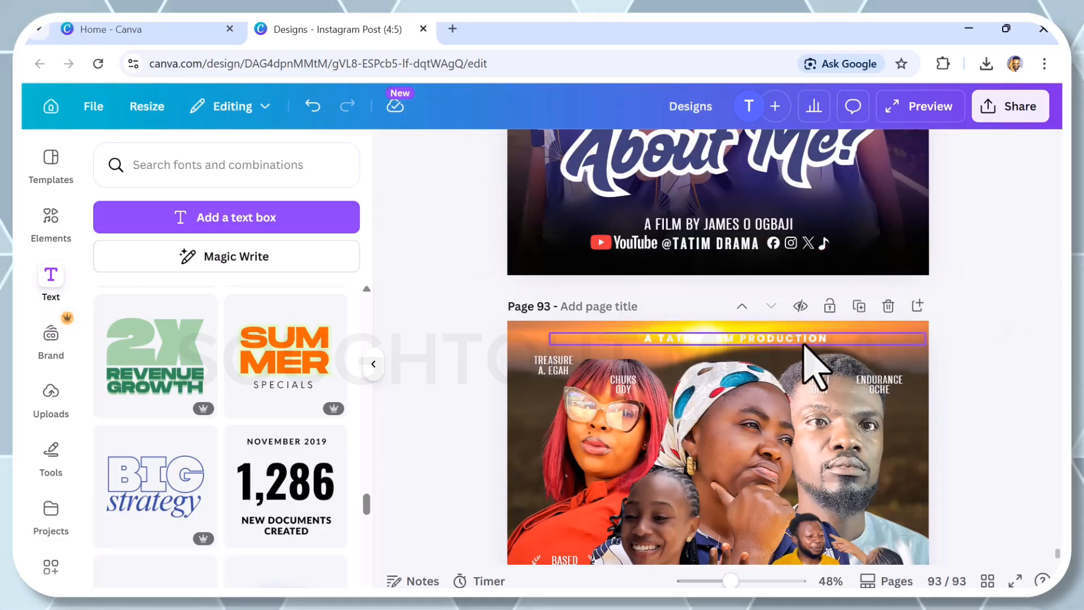
# Make the production credit dark and re-centre it at the top of the poster.
pyautogui.moveTo(804, 346); pyautogui.dragTo(881, 341)
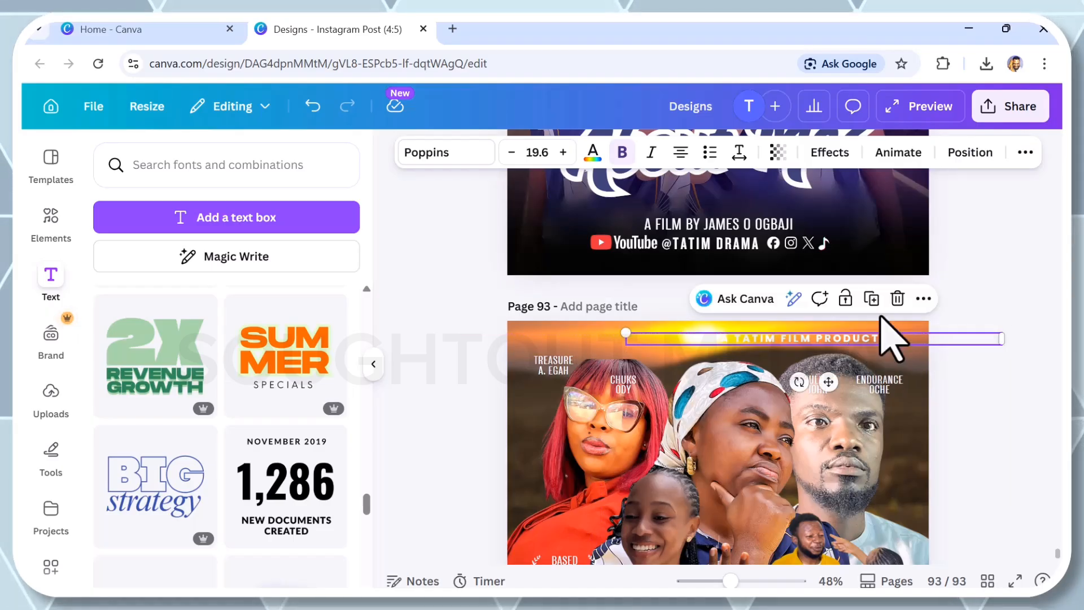
pyautogui.click(593, 152)
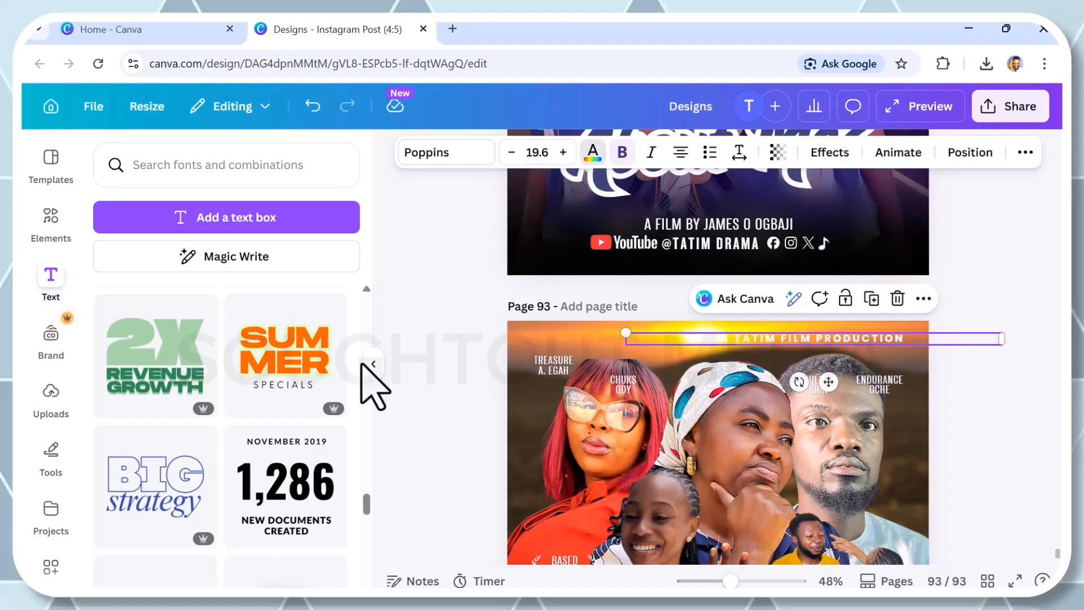
pyautogui.click(109, 309)
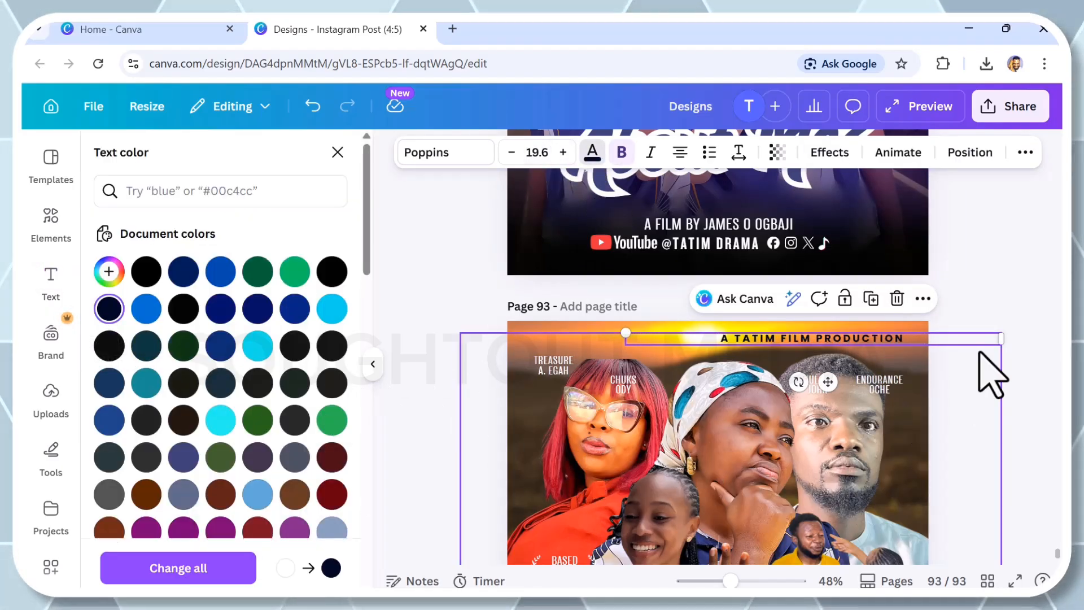
pyautogui.press('Escape')
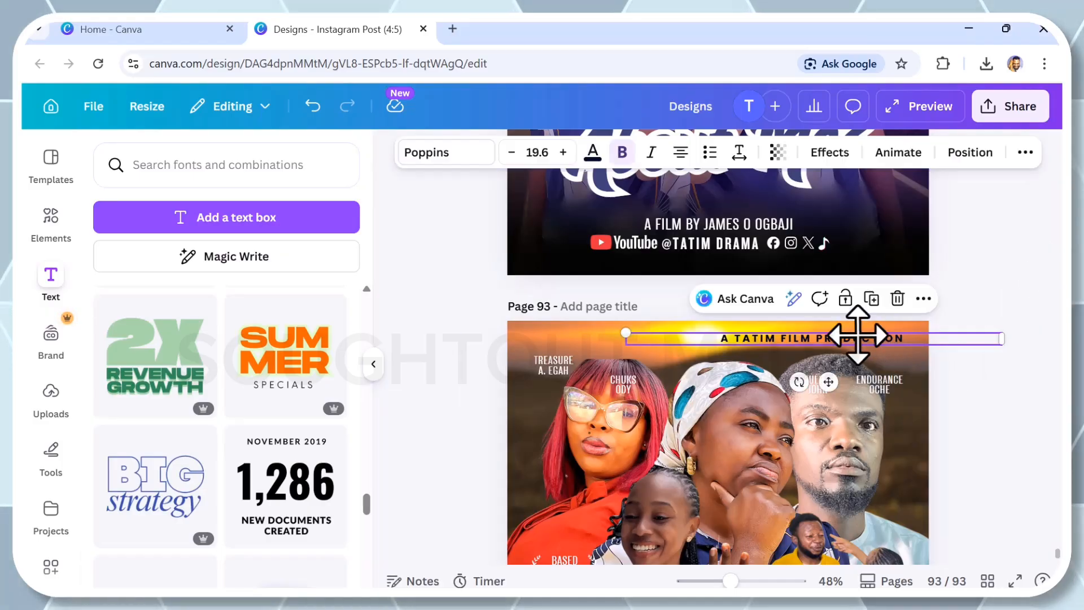
pyautogui.moveTo(857, 333); pyautogui.dragTo(825, 339)
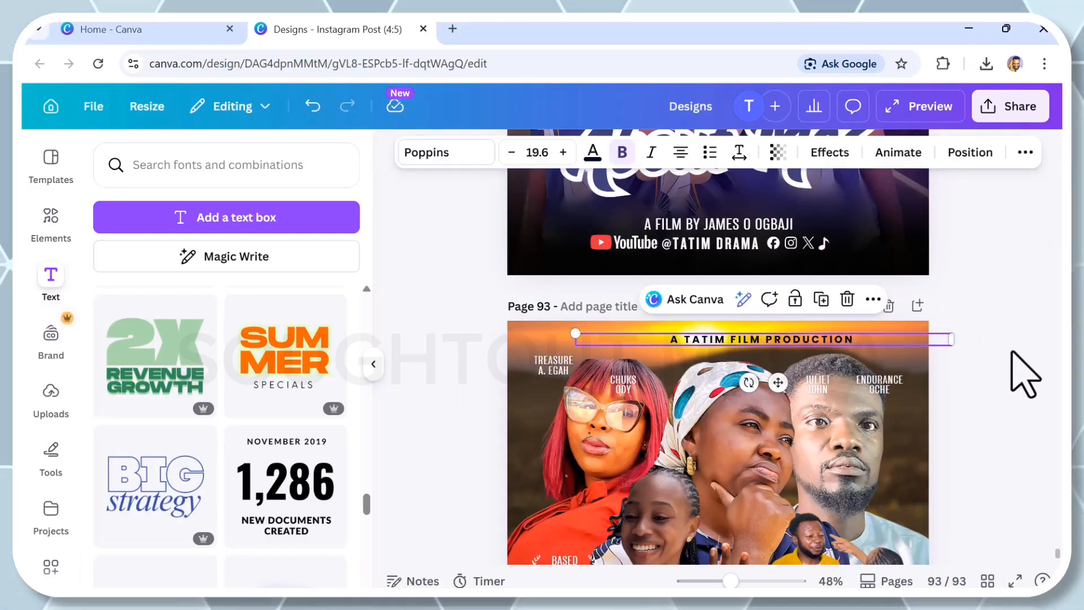
pyautogui.click(993, 402)
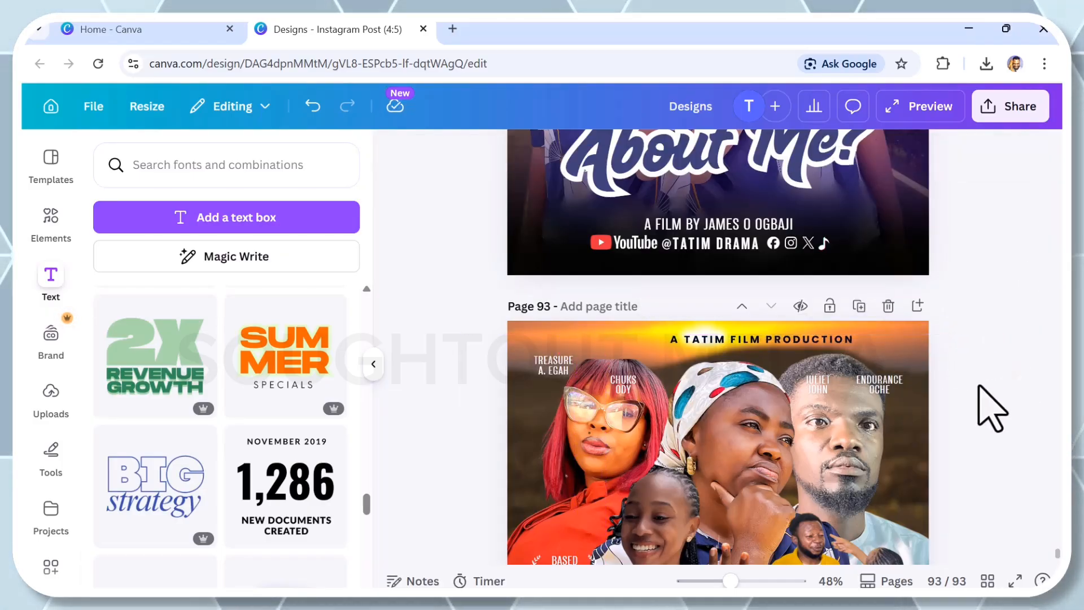
# Drag the four cast name labels into one evenly spaced row beneath the production credit.
pyautogui.click(541, 366)
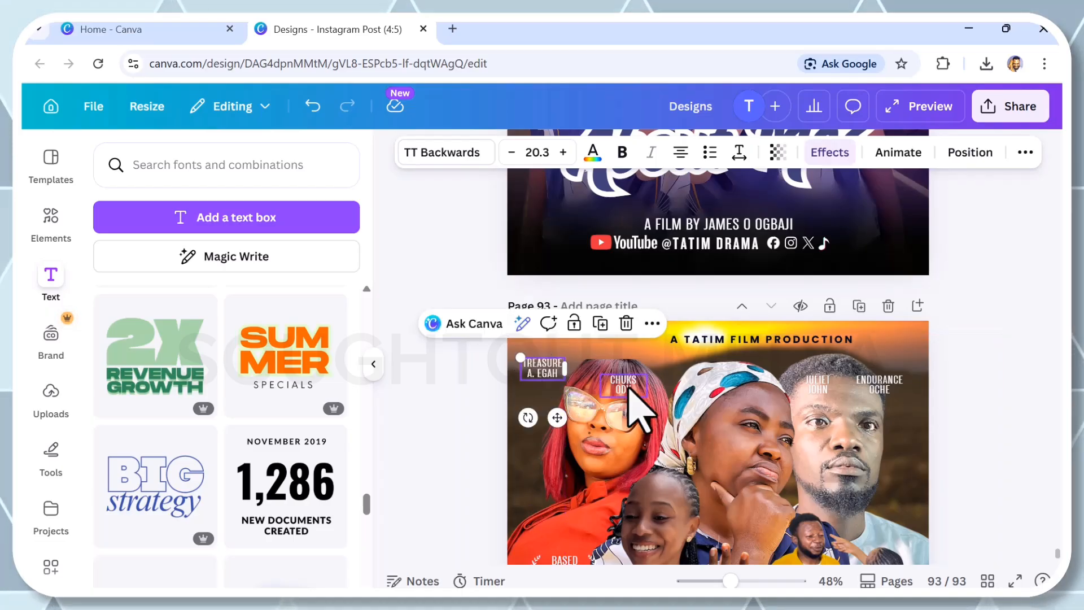
pyautogui.moveTo(630, 388); pyautogui.dragTo(611, 373)
pyautogui.moveTo(817, 390); pyautogui.dragTo(671, 369)
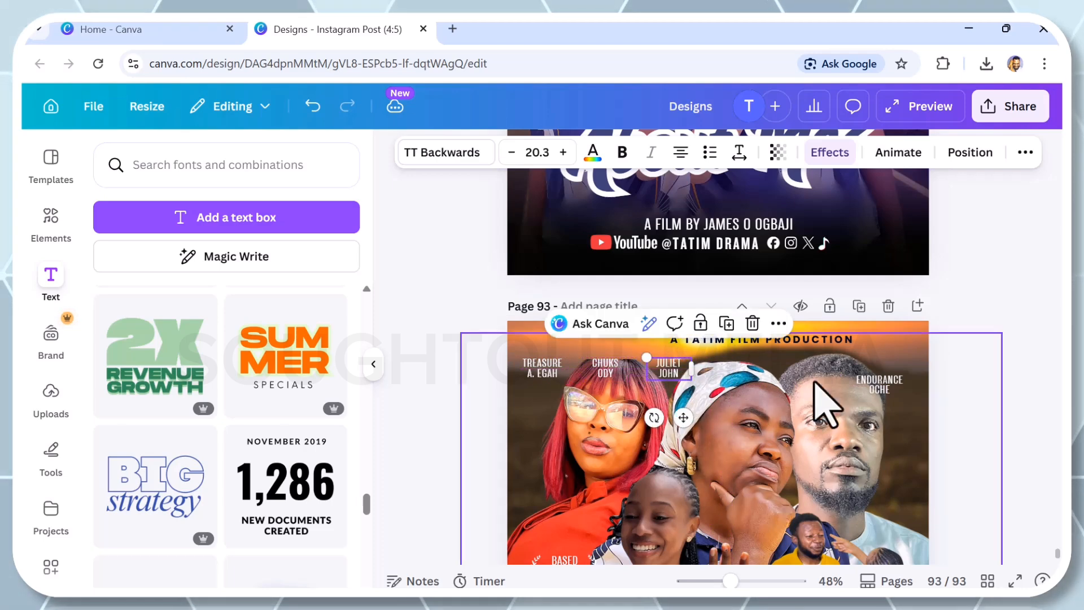
pyautogui.moveTo(895, 383)
pyautogui.mouseDown()
pyautogui.moveTo(879, 379)
pyautogui.moveTo(901, 371)
pyautogui.mouseUp()
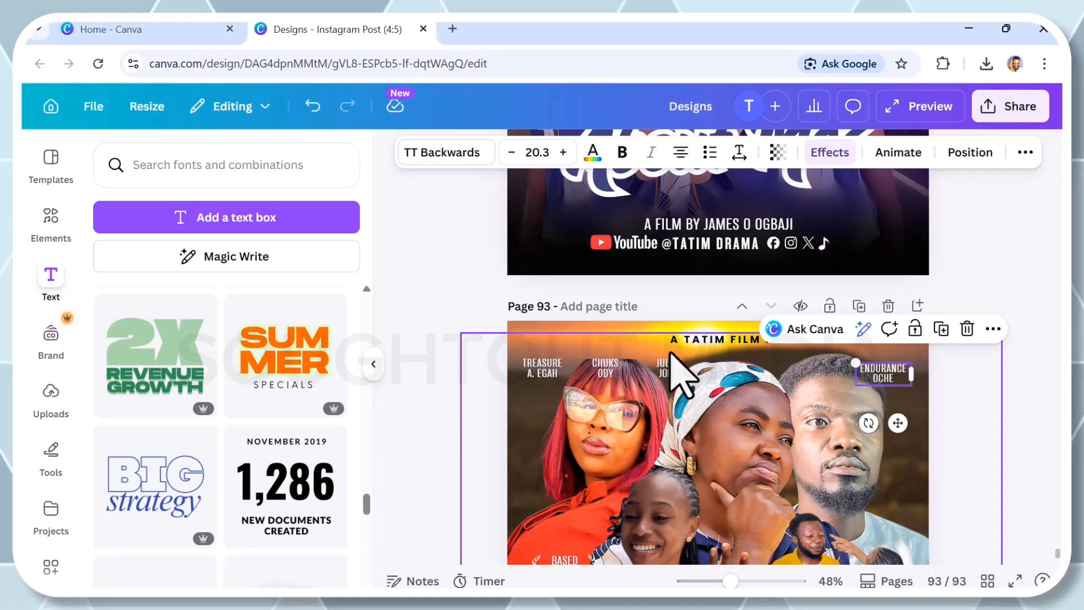
pyautogui.moveTo(683, 377); pyautogui.dragTo(776, 363)
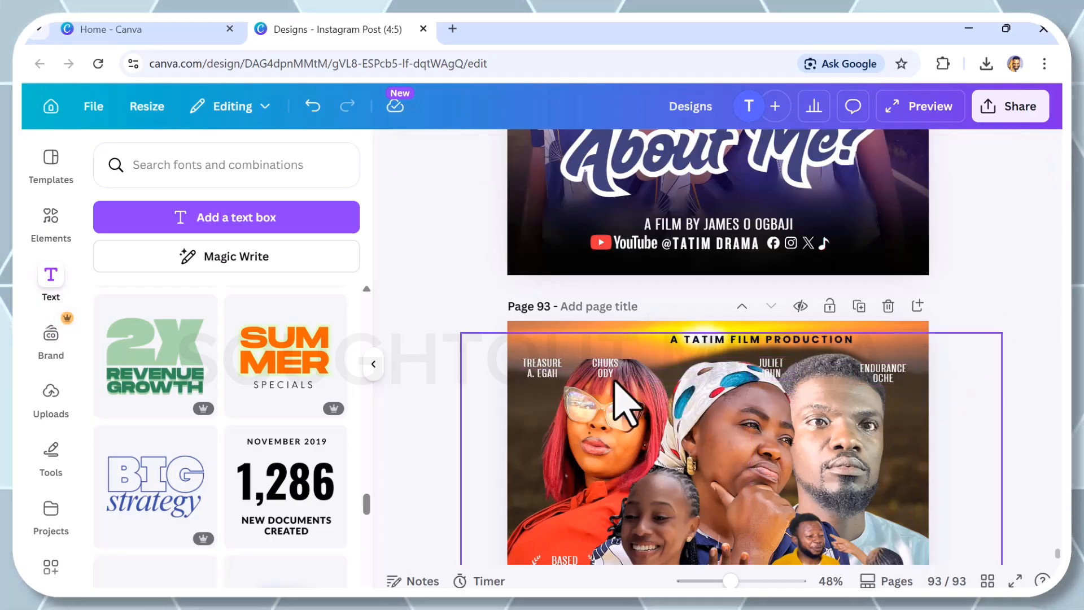
pyautogui.moveTo(606, 373); pyautogui.dragTo(647, 368)
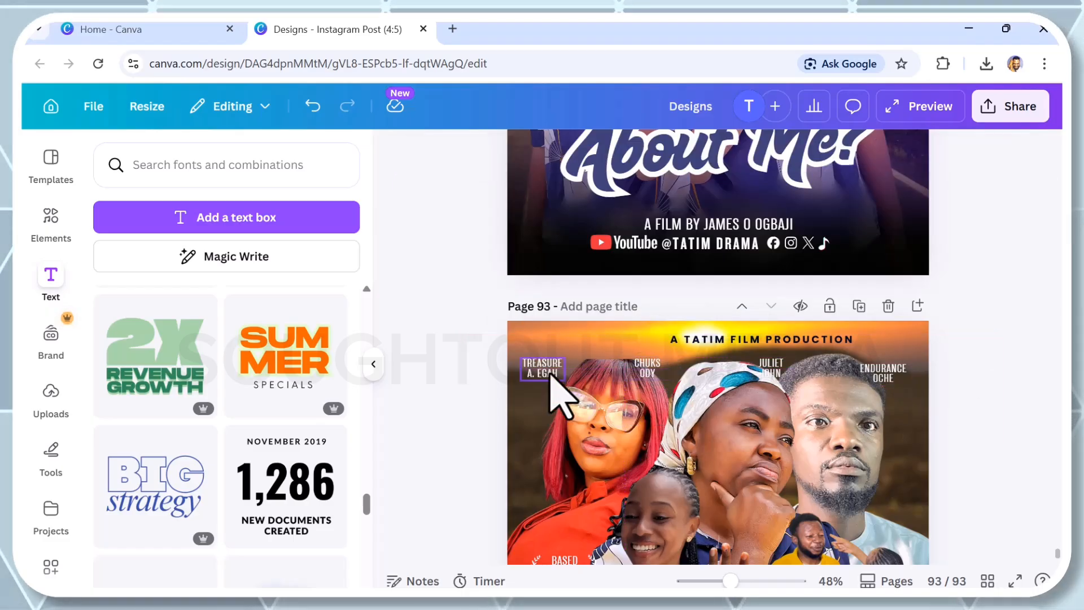
pyautogui.moveTo(550, 372); pyautogui.dragTo(561, 372)
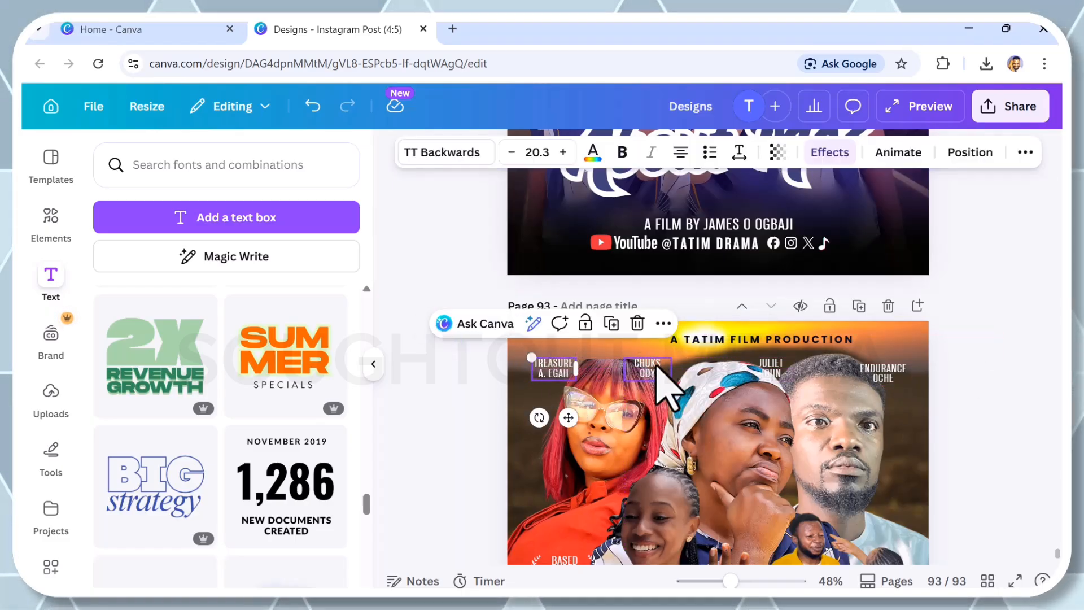
pyautogui.moveTo(653, 368); pyautogui.dragTo(650, 367)
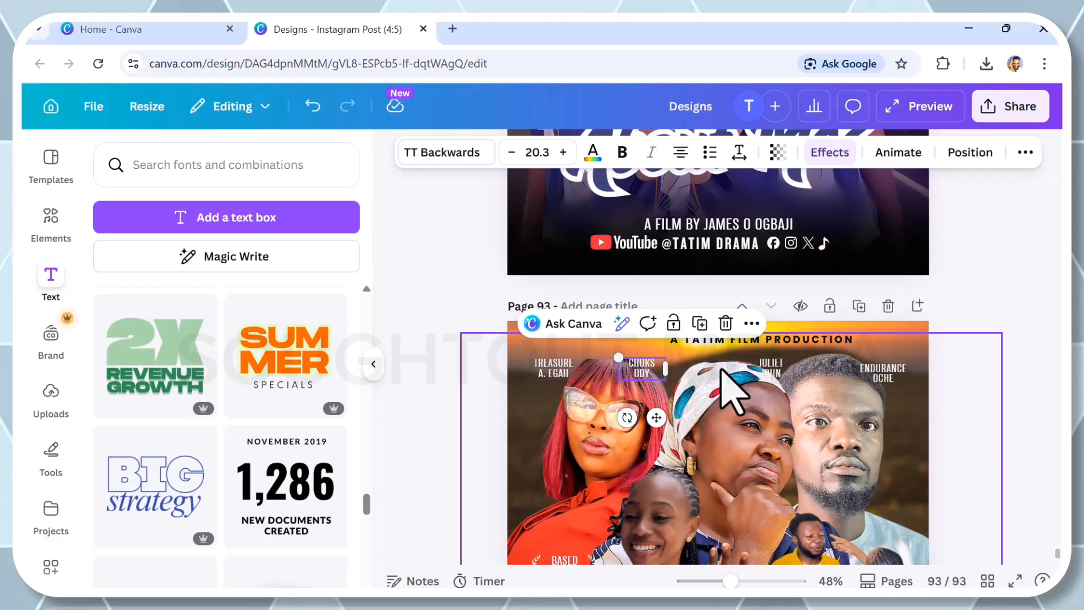
pyautogui.click(777, 373)
pyautogui.moveTo(783, 366); pyautogui.dragTo(787, 367)
pyautogui.moveTo(869, 379); pyautogui.dragTo(864, 367)
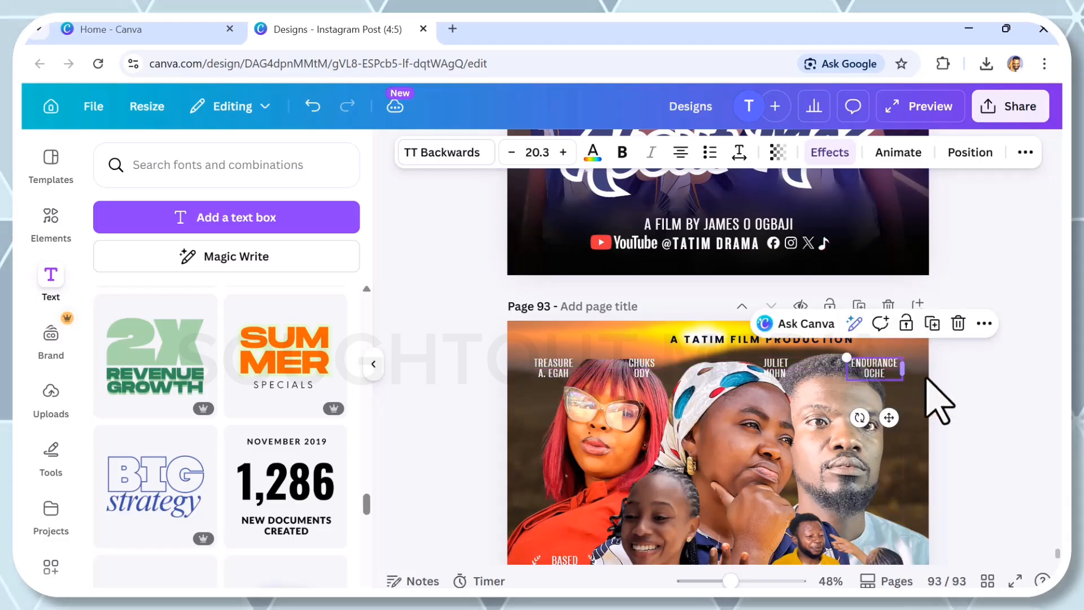
pyautogui.click(1016, 402)
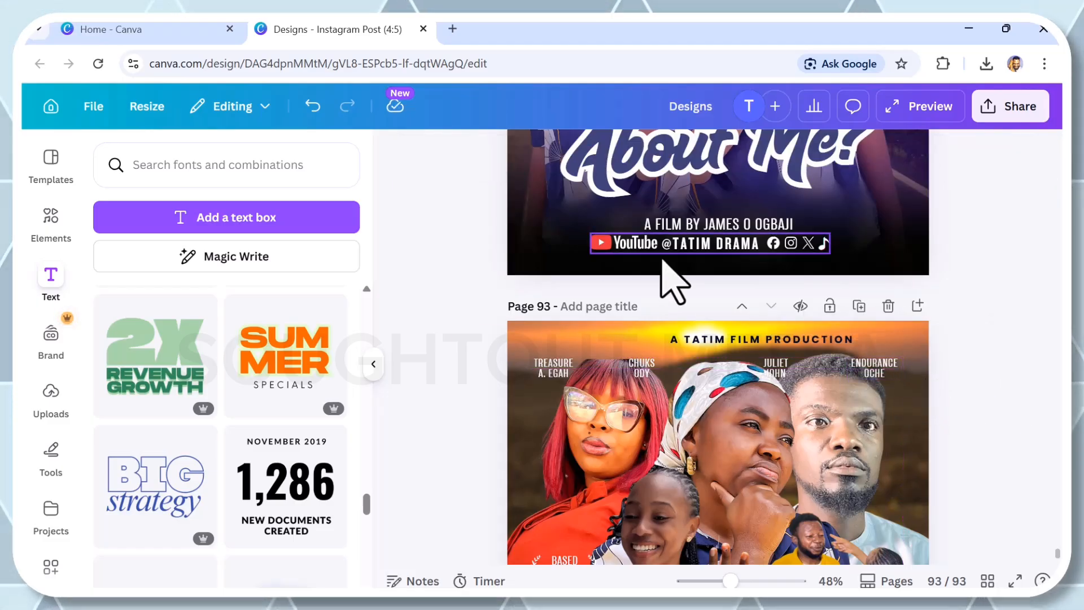
# Narrow the production credit's text box on page 92 and shift it right.
pyautogui.scroll(5, 975, 302)
pyautogui.scroll(3, 542, 371)
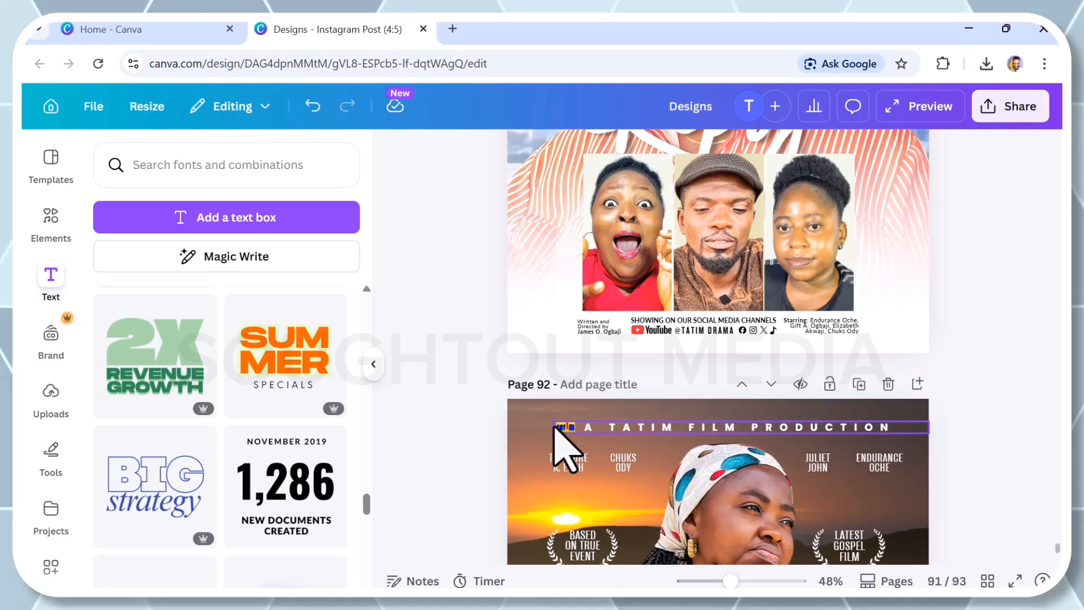
pyautogui.click(847, 427)
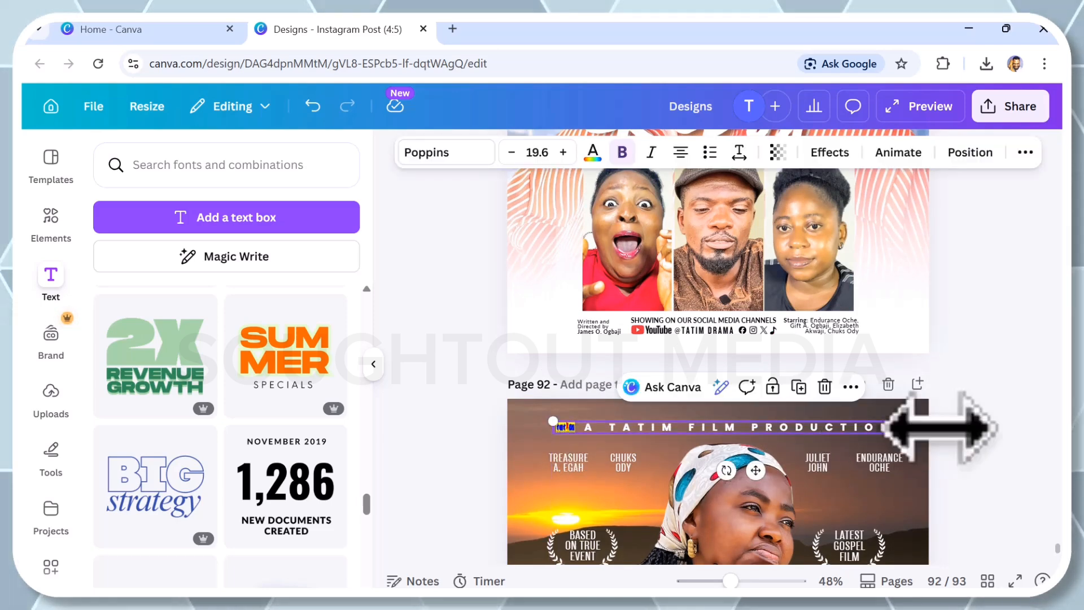
pyautogui.moveTo(929, 427); pyautogui.dragTo(873, 425)
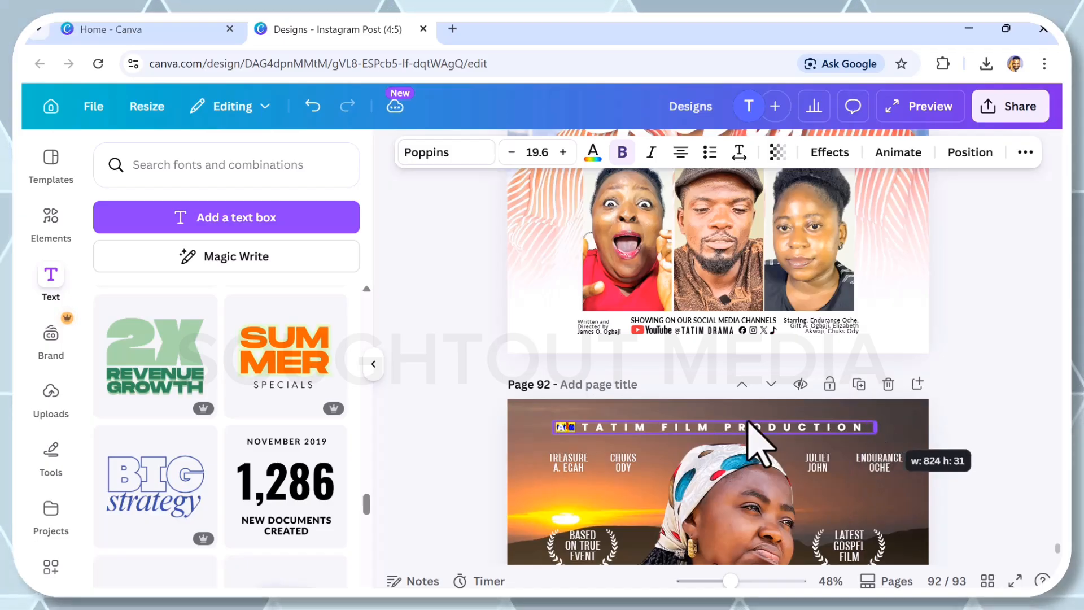
pyautogui.moveTo(767, 422); pyautogui.dragTo(779, 426)
pyautogui.click(497, 425)
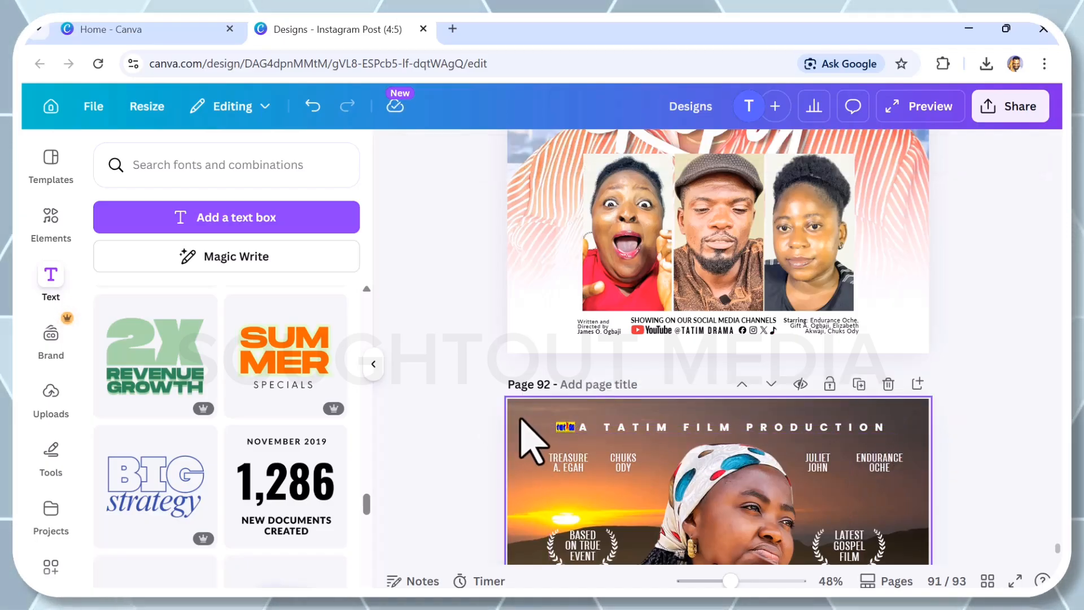
# Bring the small logo from page 92 to the top of page 93.
pyautogui.click(564, 428)
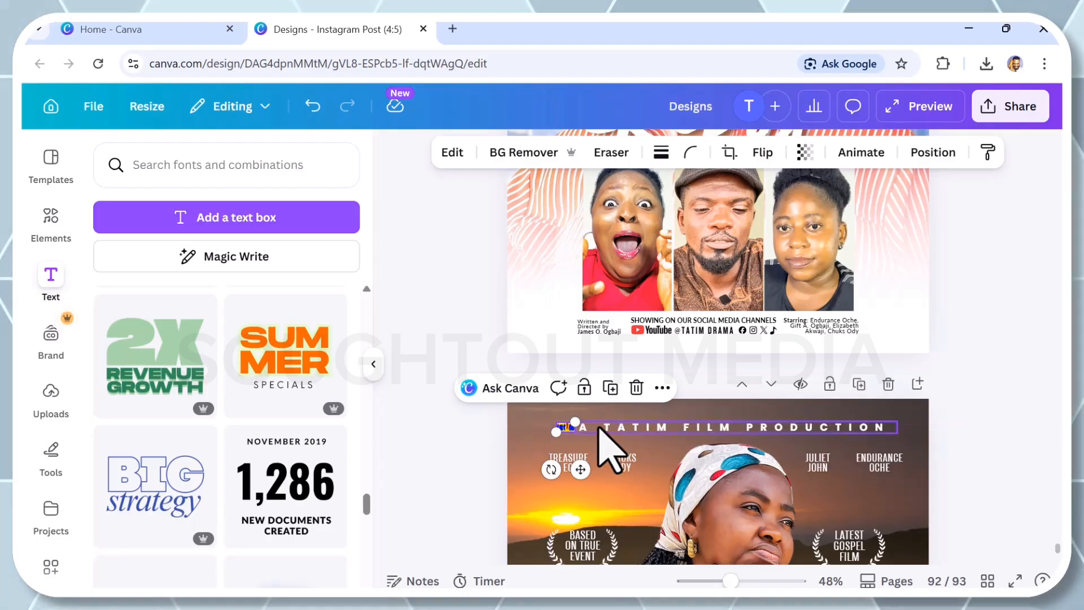
pyautogui.scroll(-10, 1004, 436)
pyautogui.click(783, 330)
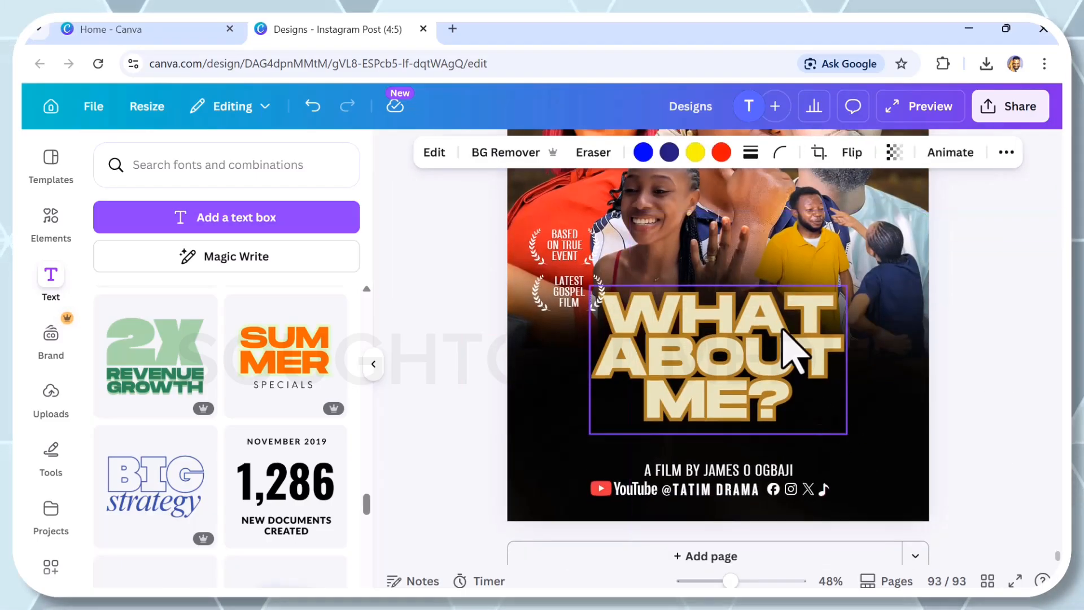
pyautogui.scroll(-4, 791, 351)
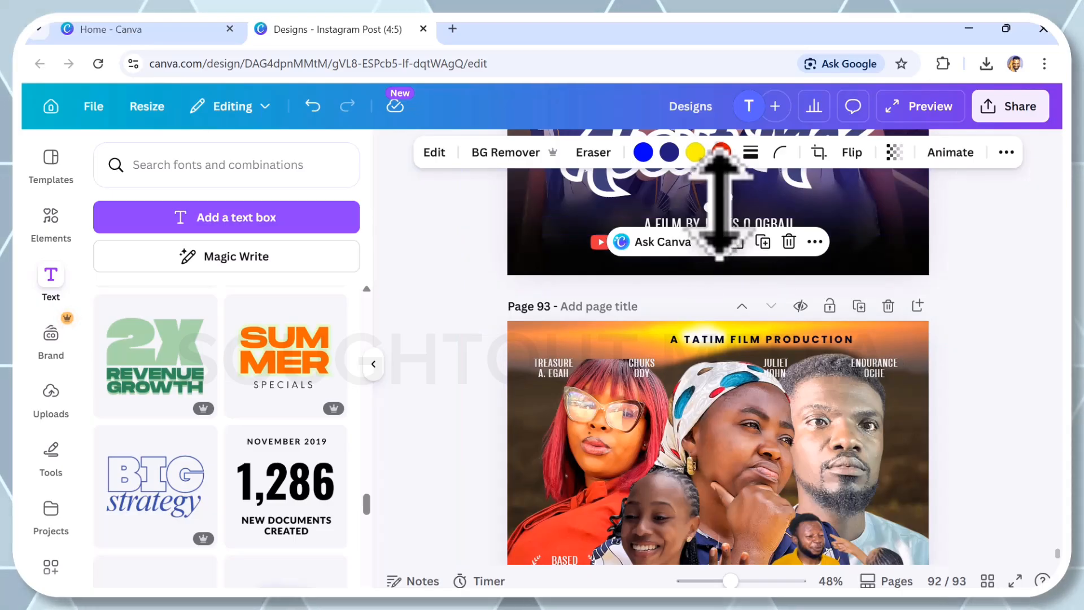
pyautogui.click(951, 268)
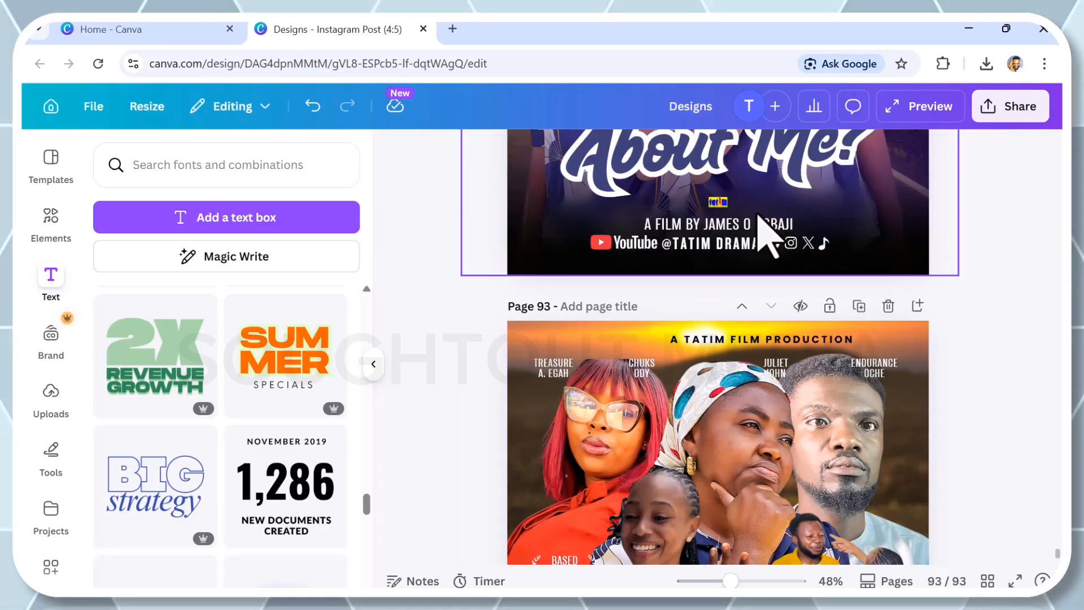
pyautogui.moveTo(715, 202); pyautogui.dragTo(631, 336)
pyautogui.moveTo(686, 386); pyautogui.dragTo(685, 392)
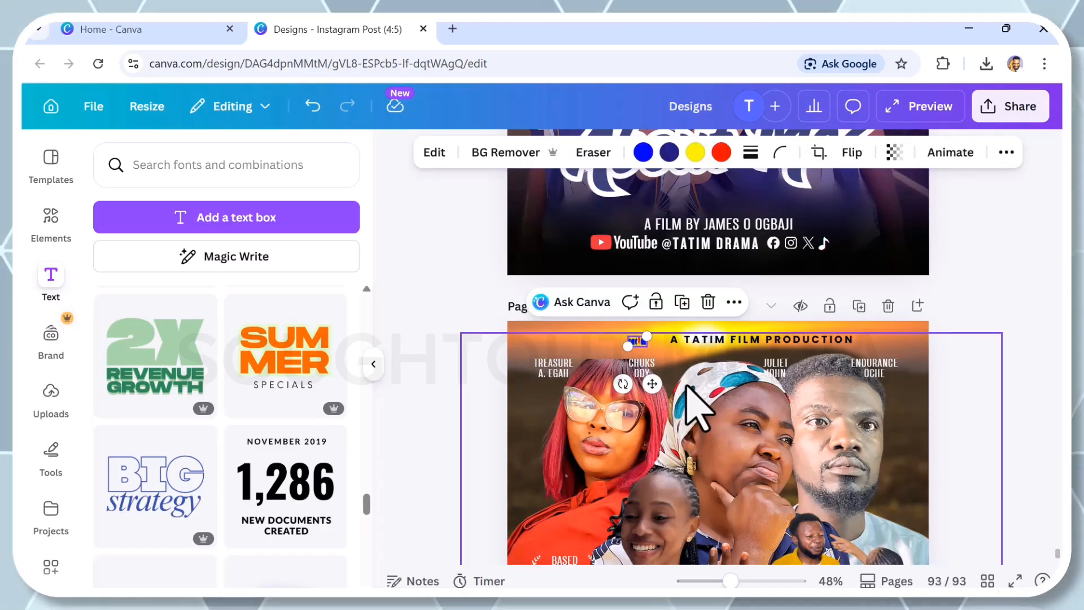
pyautogui.click(1002, 348)
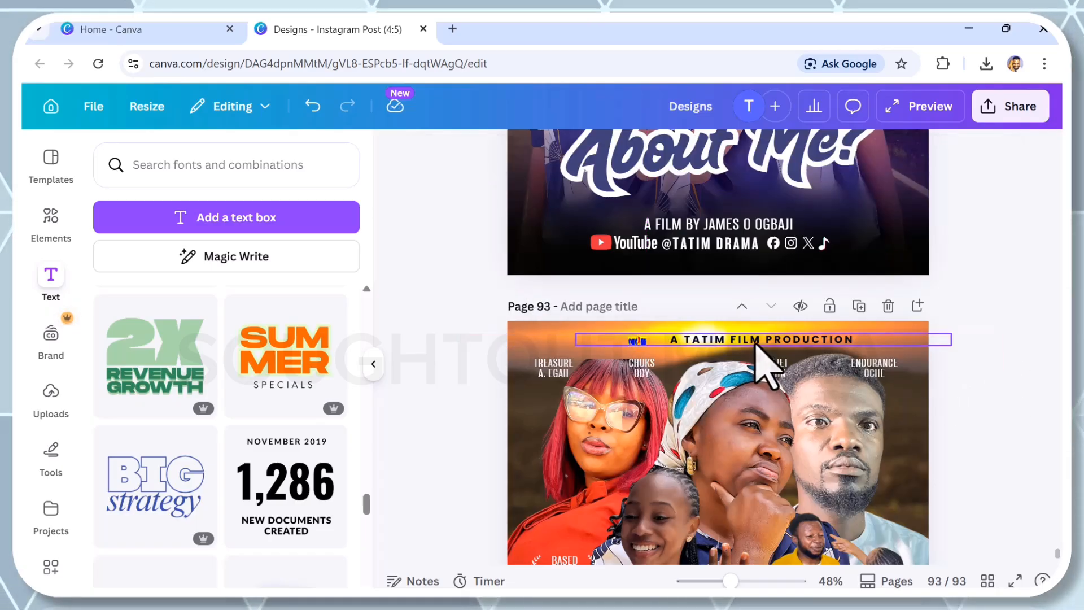
# Shift the production credit slightly left and narrow its text box from 851 to 510.
pyautogui.click(737, 342)
pyautogui.moveTo(737, 342); pyautogui.dragTo(730, 344)
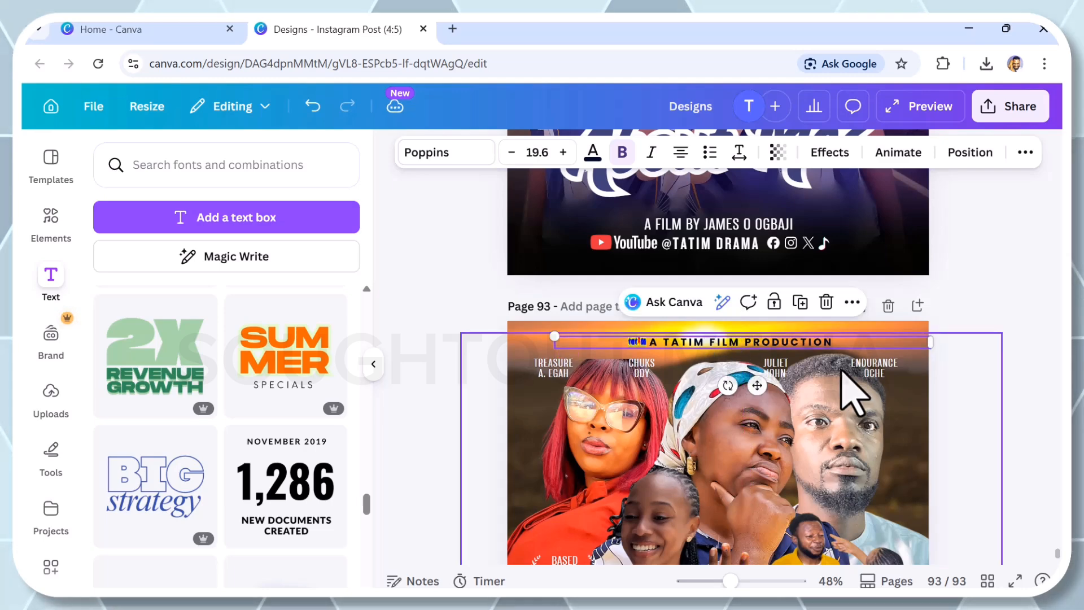
pyautogui.click(963, 423)
pyautogui.scroll(-2, 939, 395)
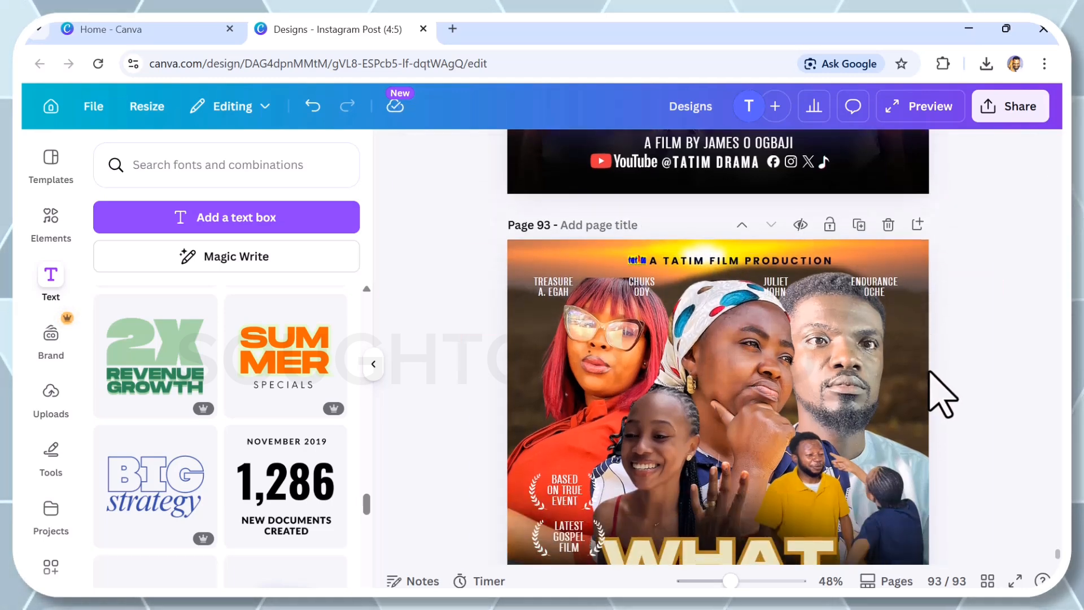
pyautogui.click(716, 265)
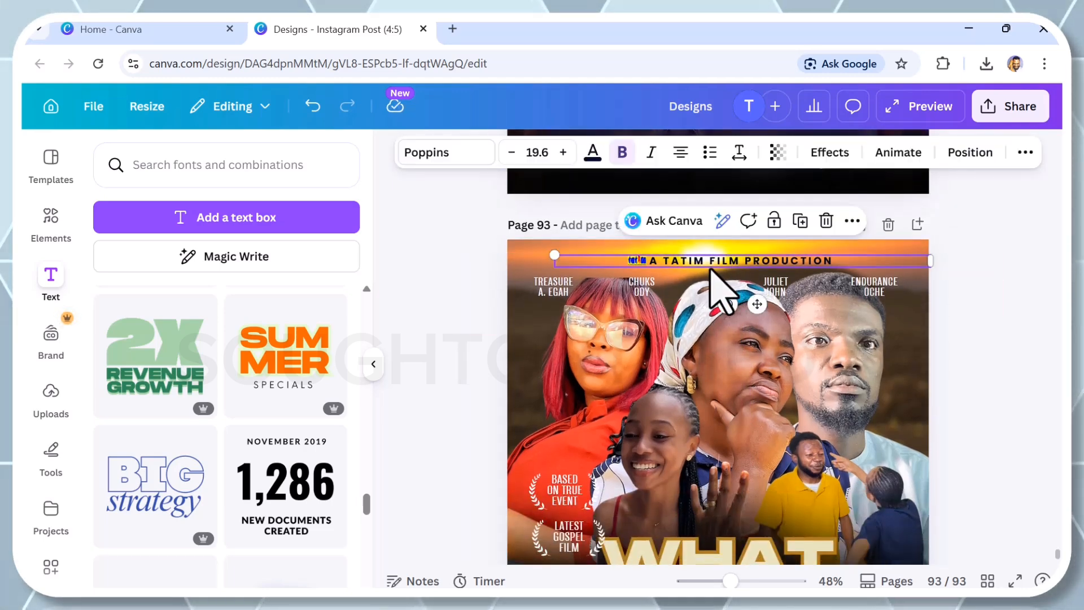
pyautogui.moveTo(710, 269); pyautogui.dragTo(710, 270)
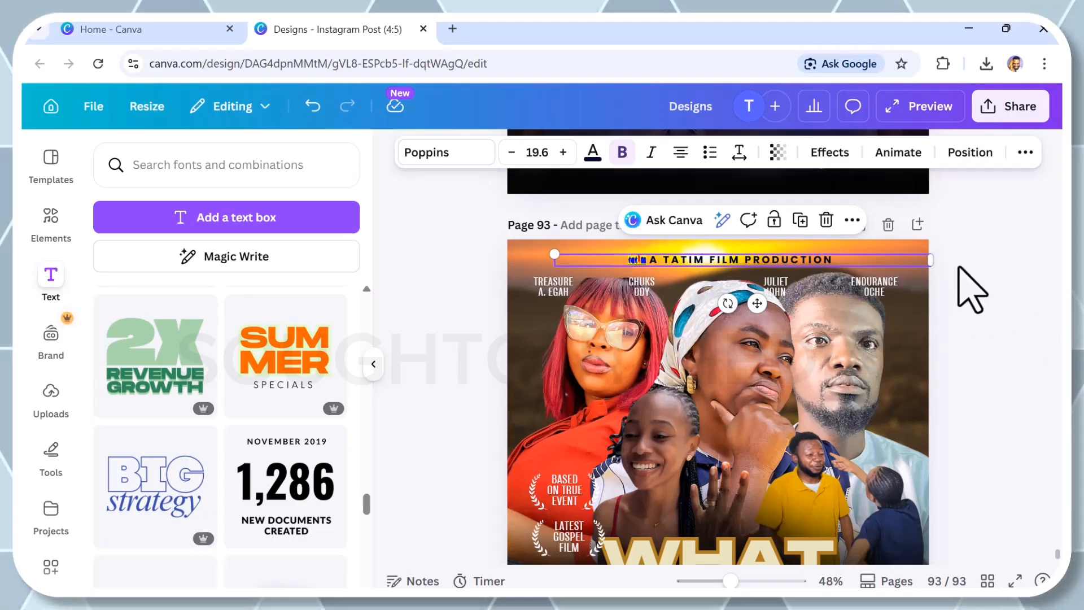
pyautogui.moveTo(930, 259); pyautogui.dragTo(936, 293)
pyautogui.moveTo(866, 270); pyautogui.dragTo(799, 259)
# Group the small logo with the production credit and nudge the group up.
pyautogui.click(1004, 280)
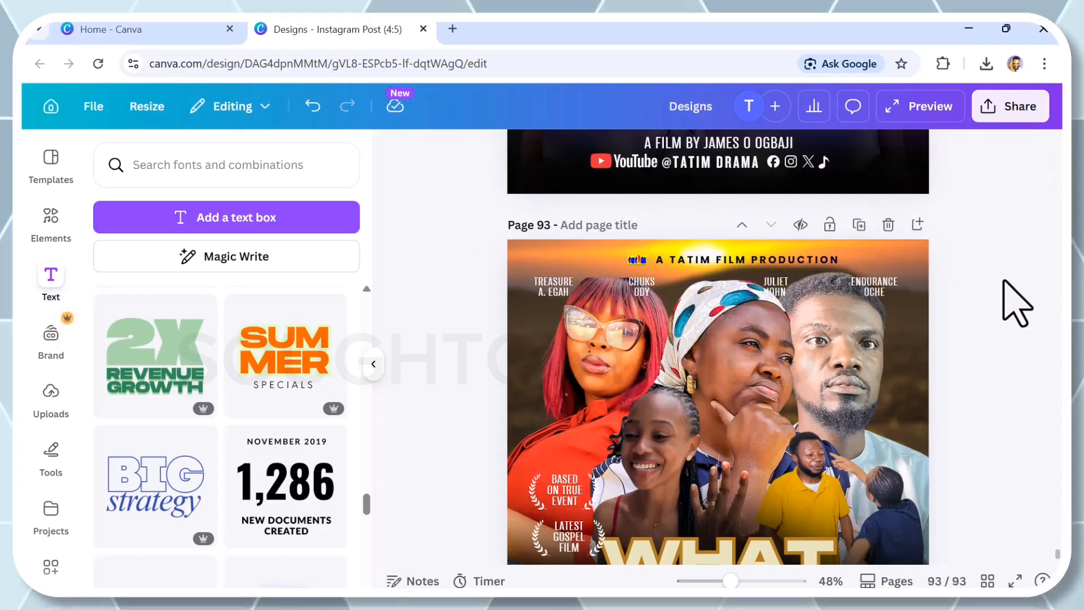
pyautogui.click(637, 259)
pyautogui.click(696, 287)
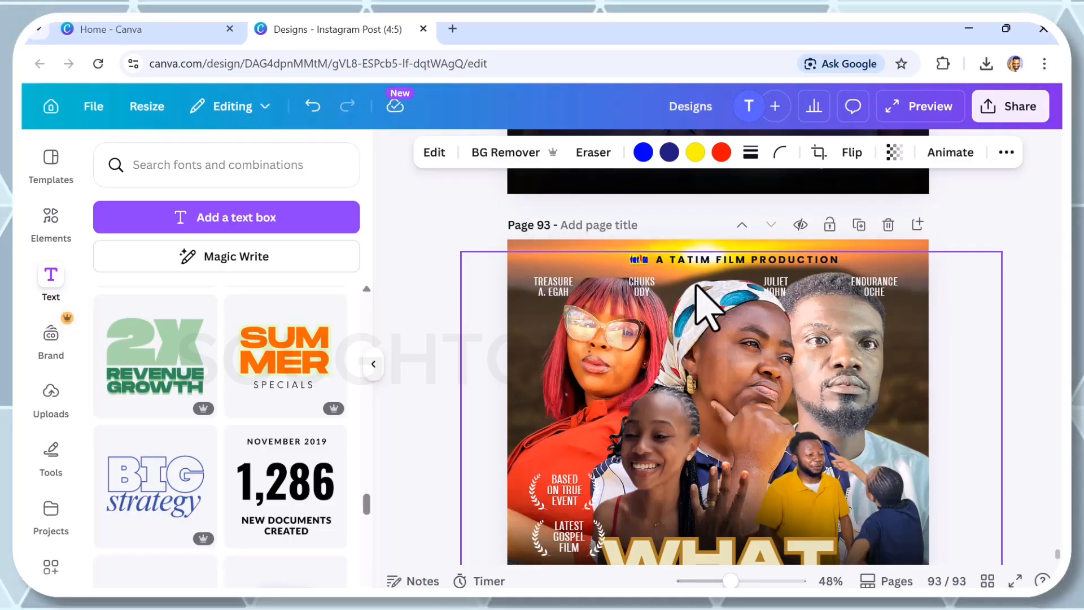
pyautogui.keyDown('shift'); pyautogui.click(717, 263); pyautogui.keyUp('shift')
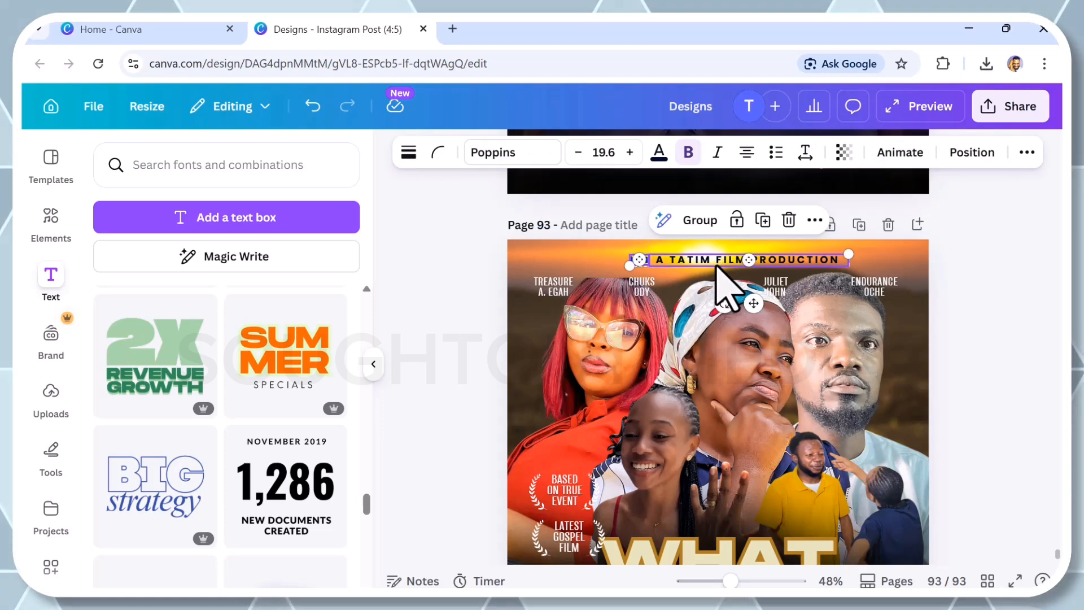
pyautogui.hotkey('ctrl', 'g')
pyautogui.moveTo(705, 260); pyautogui.dragTo(703, 259)
pyautogui.click(1024, 294)
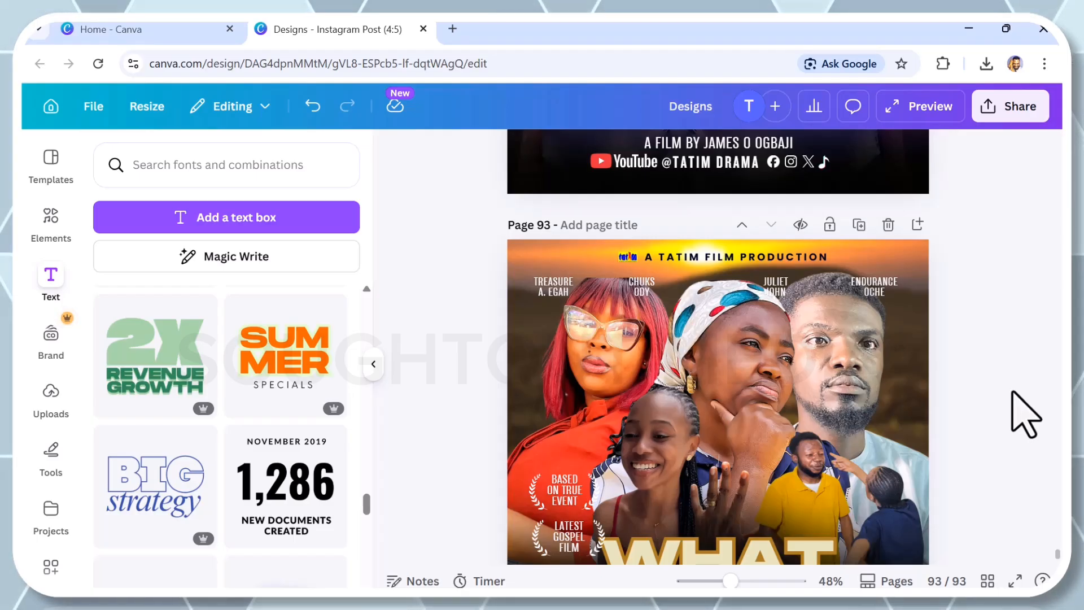
pyautogui.click(563, 286)
pyautogui.moveTo(560, 281); pyautogui.dragTo(568, 282)
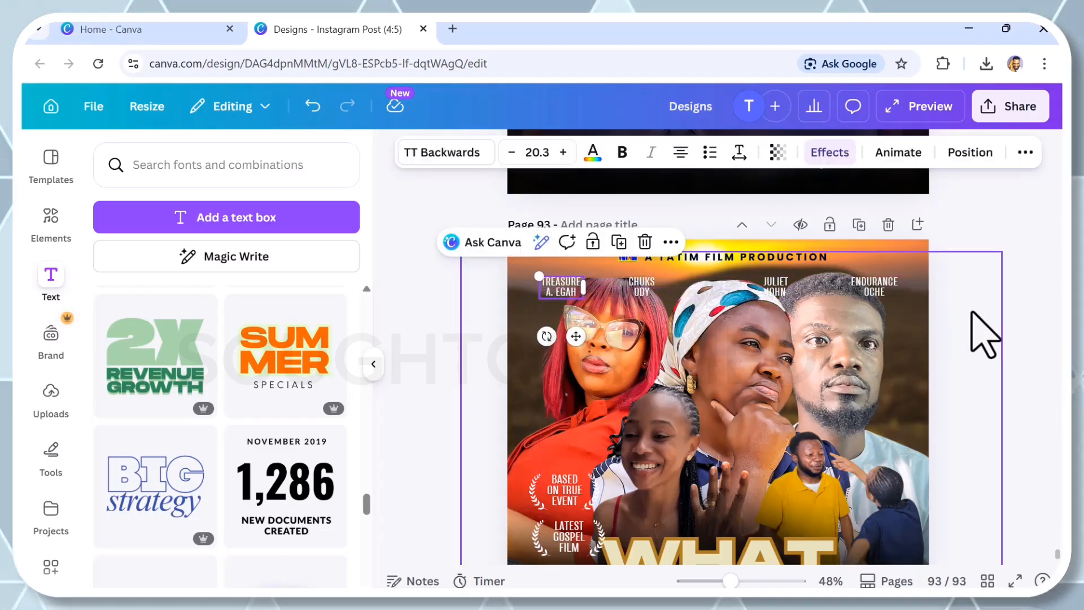
pyautogui.scroll(1, 1037, 322)
pyautogui.click(1047, 343)
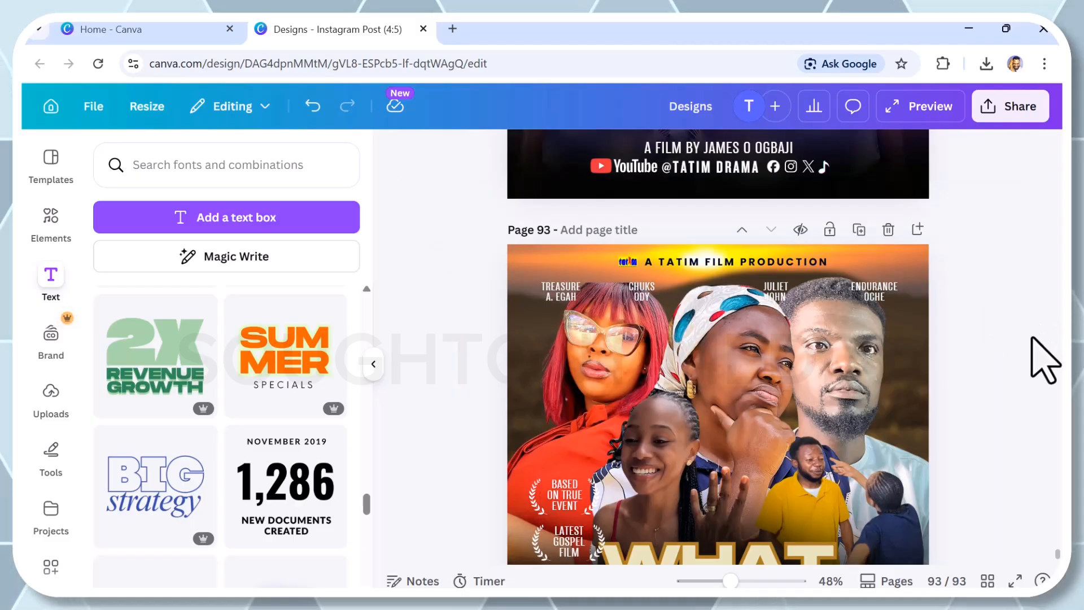
pyautogui.scroll(-5, 1002, 432)
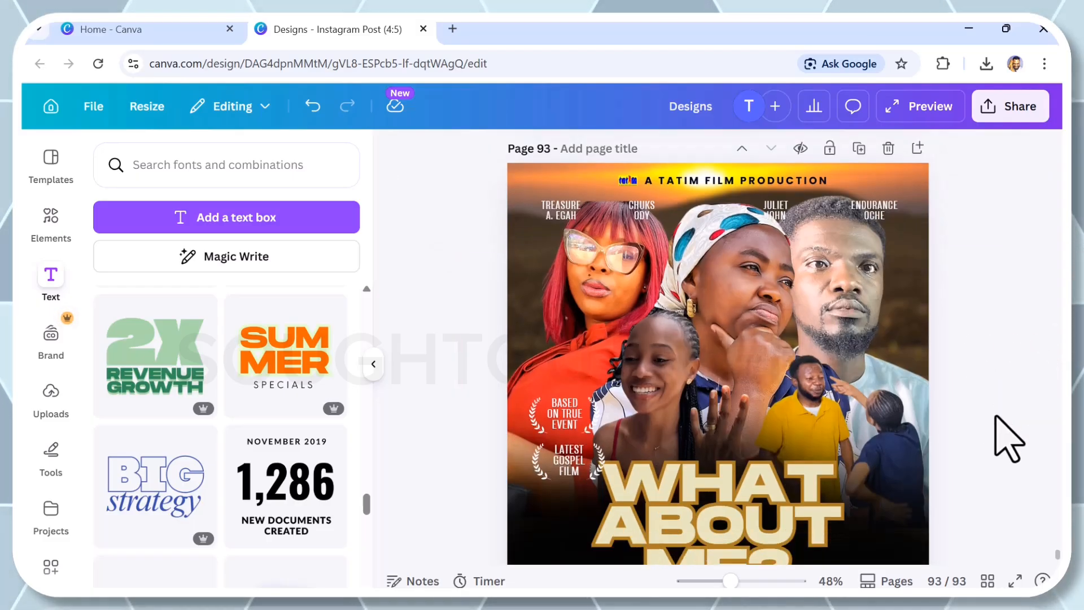
pyautogui.scroll(2, 638, 283)
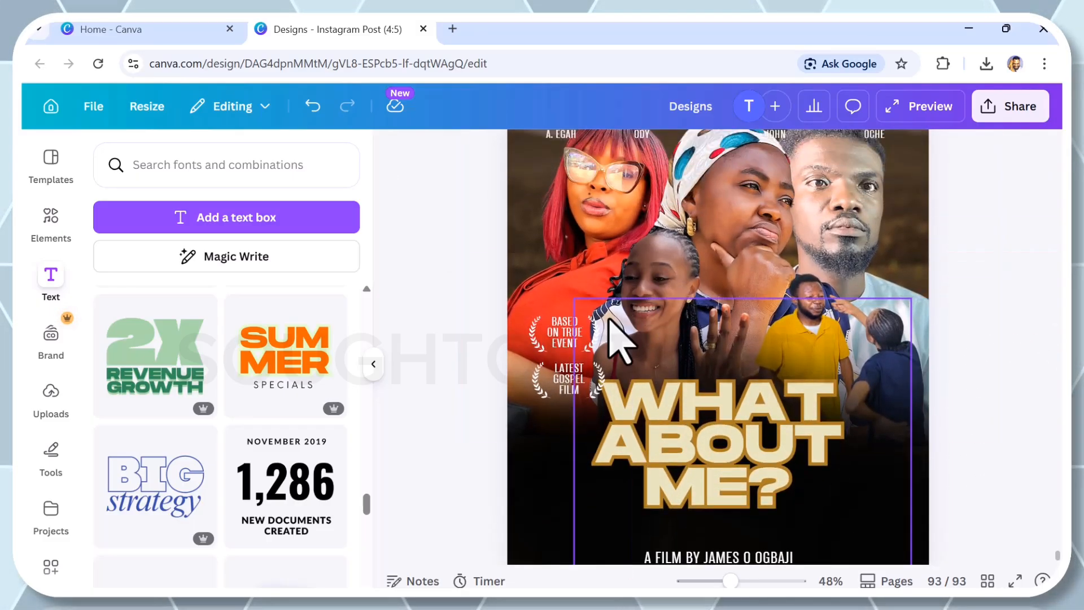
pyautogui.scroll(3, 1008, 288)
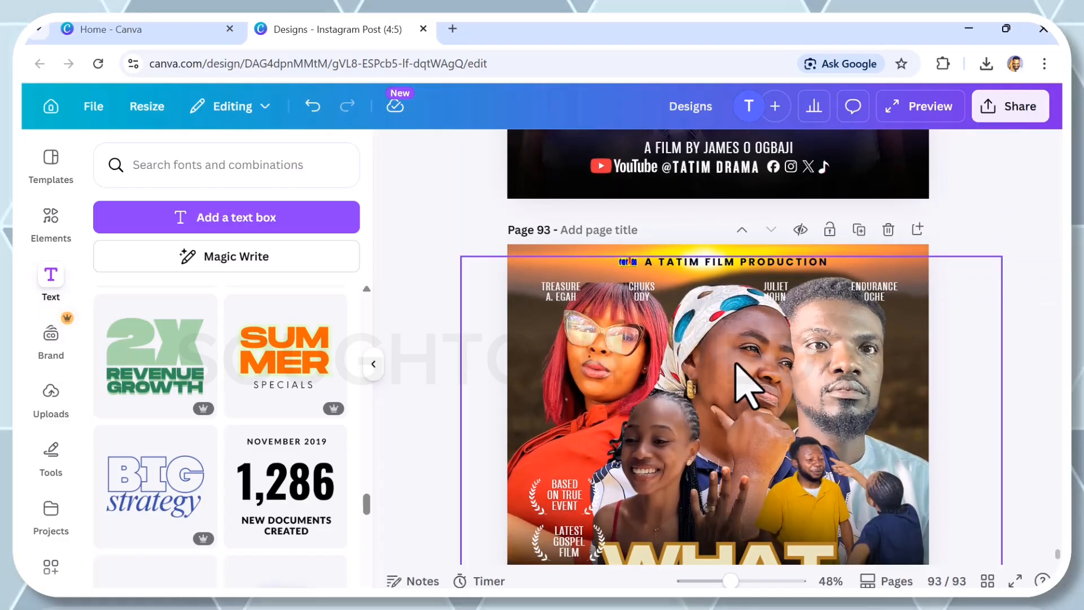
# Select the poster's grouped cast images and scroll down the page.
pyautogui.click(582, 355)
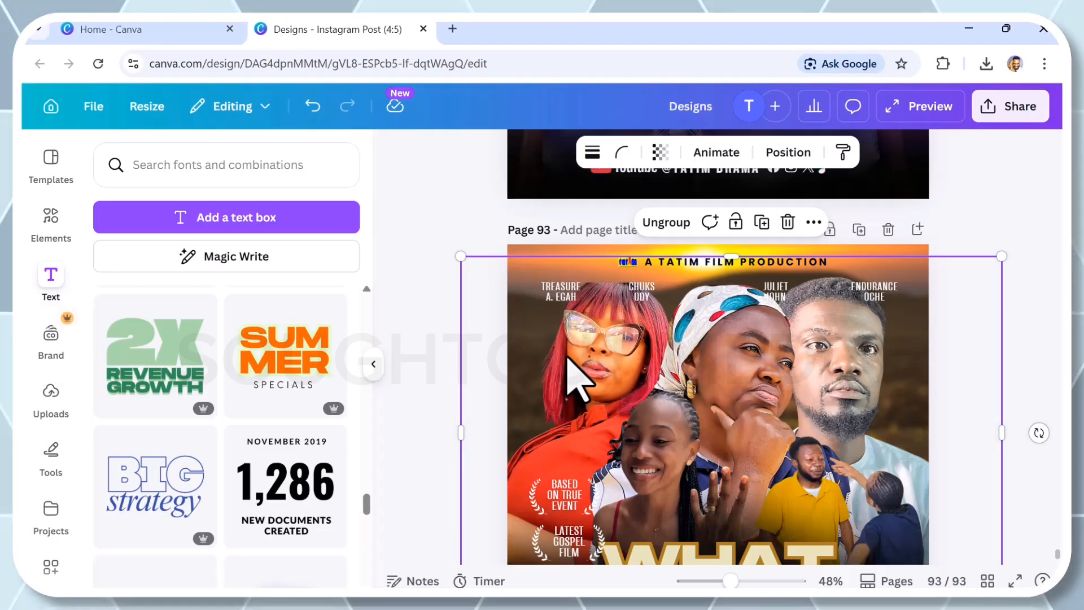
pyautogui.scroll(-3, 830, 452)
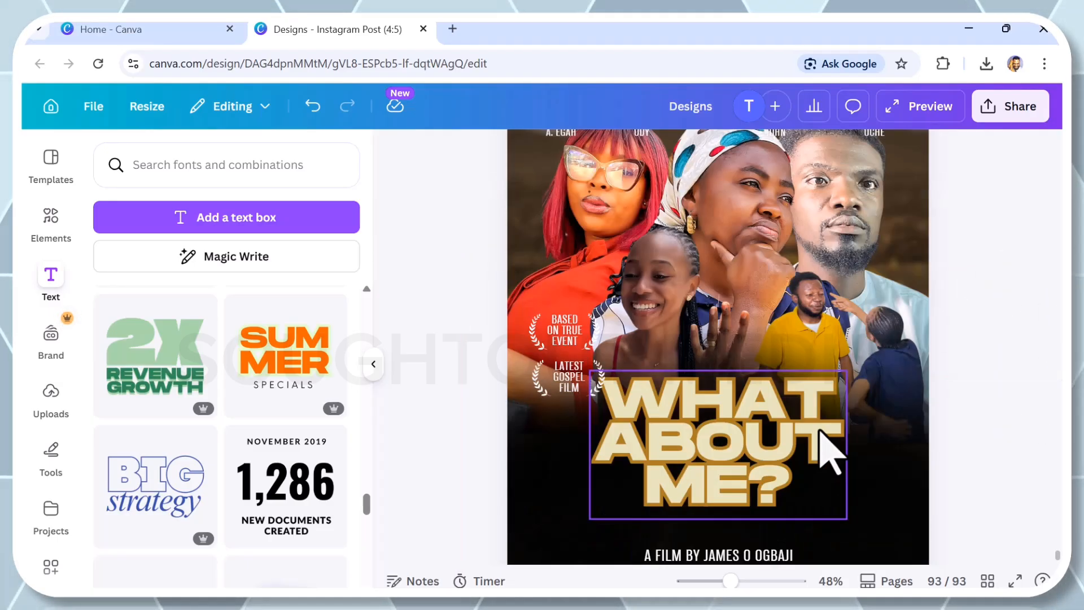
pyautogui.scroll(-3, 951, 448)
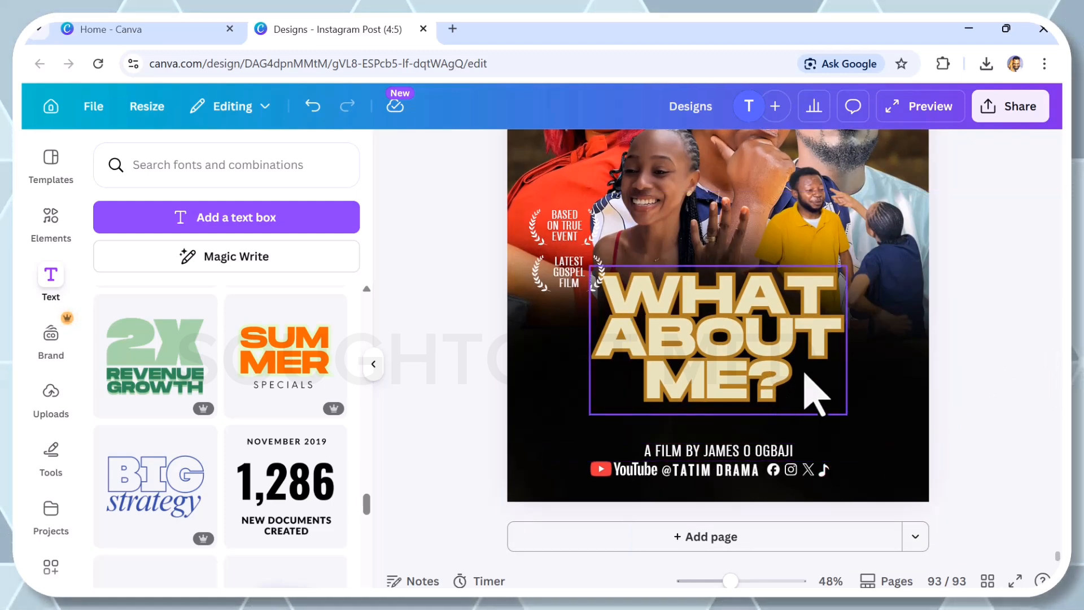
# Place the LATEST GOSPEL FILM laurel left and BASED ON TRUE EVENT right of the credits.
pyautogui.moveTo(557, 290); pyautogui.dragTo(566, 411)
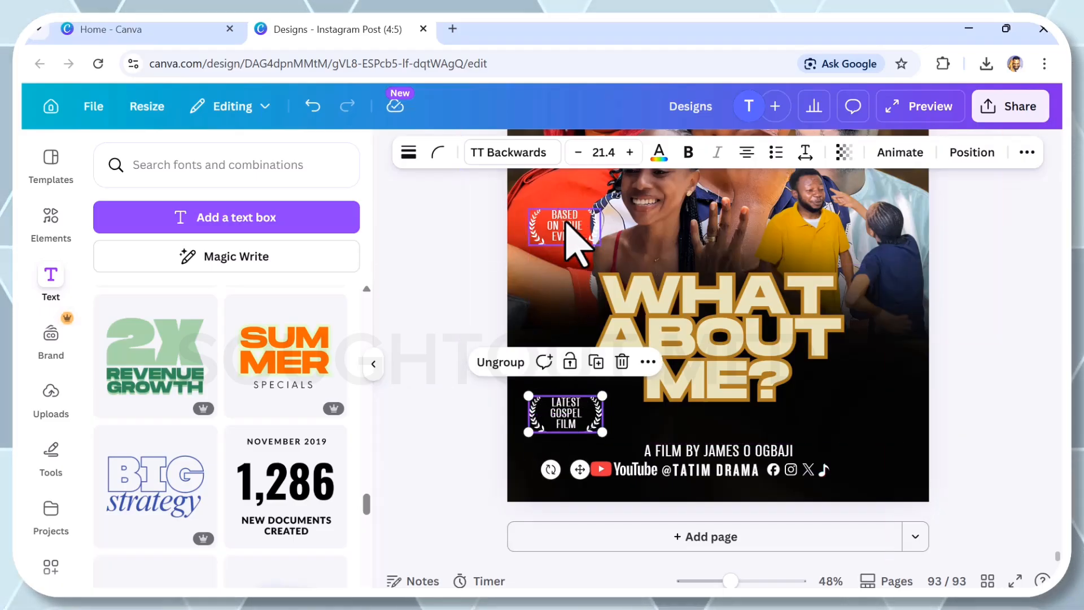
pyautogui.moveTo(564, 223); pyautogui.dragTo(859, 414)
pyautogui.click(961, 406)
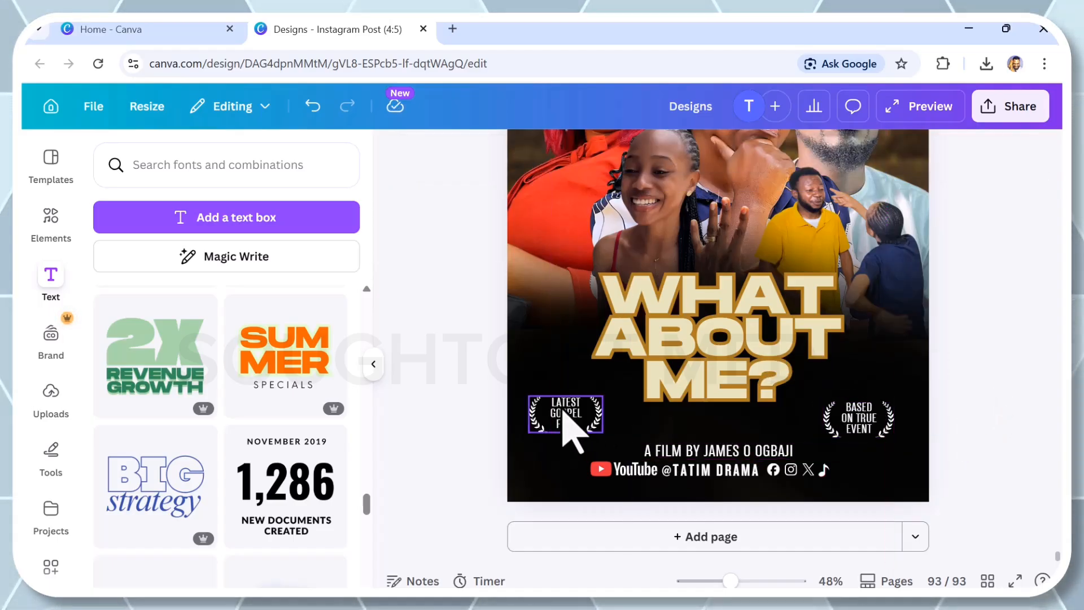
pyautogui.moveTo(563, 411); pyautogui.dragTo(572, 419)
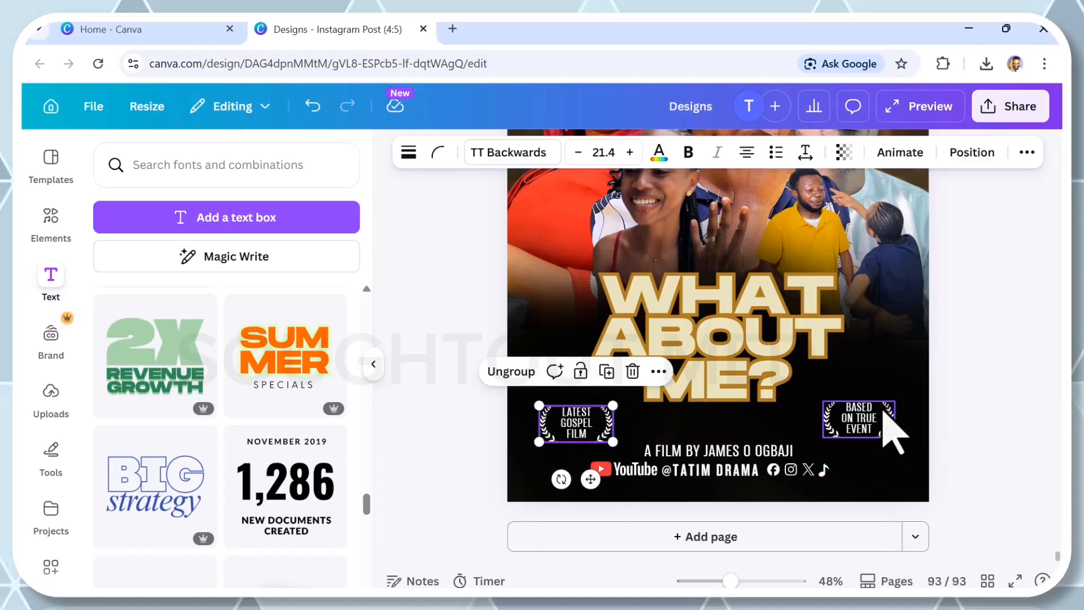
pyautogui.click(986, 406)
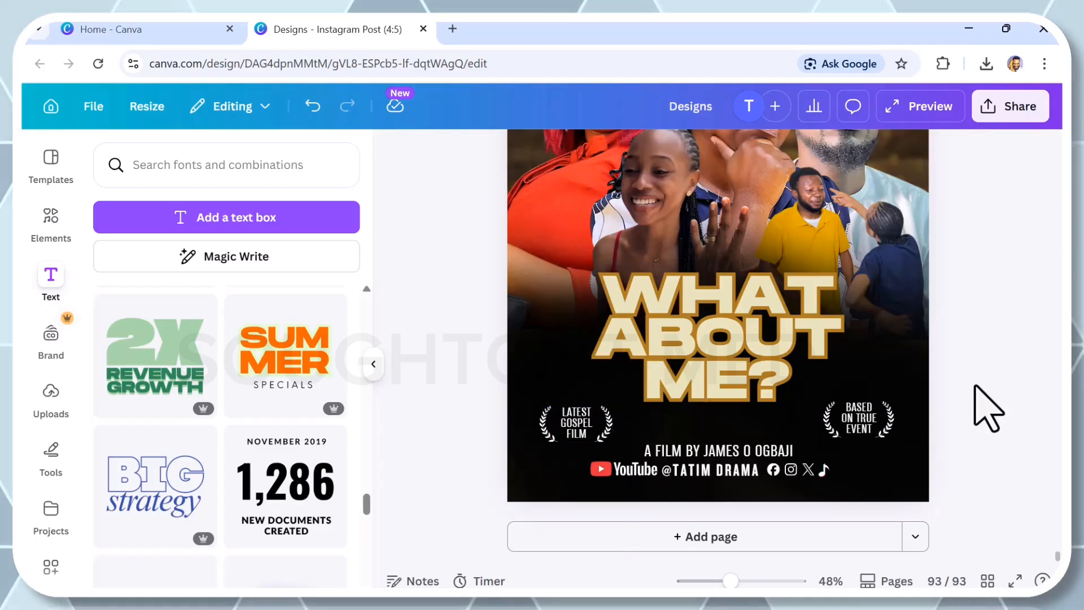
pyautogui.scroll(5, 737, 333)
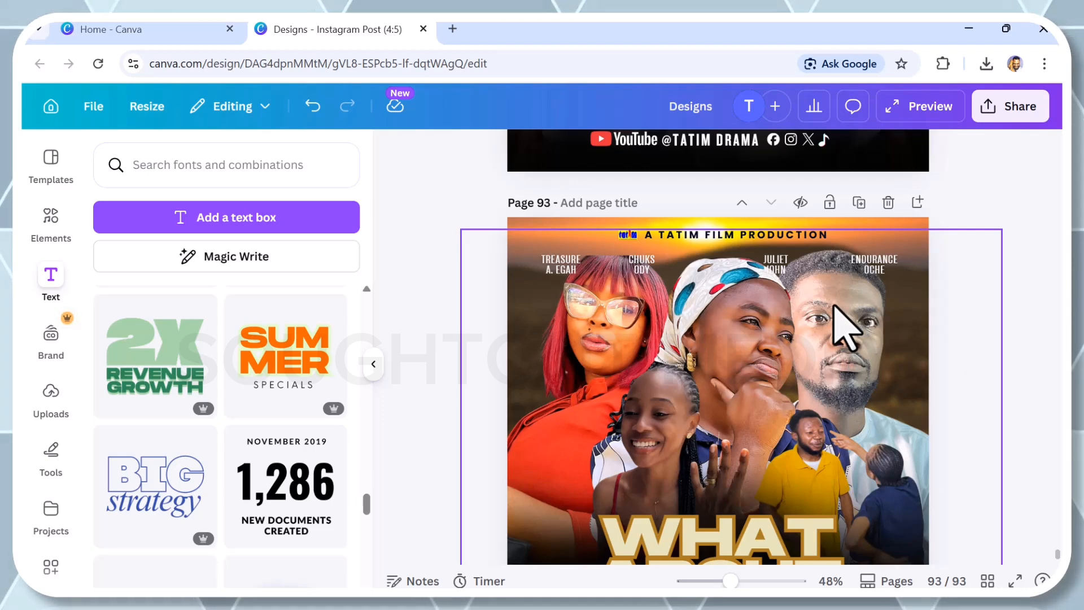
# Ungroup the cast images, shift the Endurance cutout right and the Treasure cutout left.
pyautogui.click(870, 344)
pyautogui.click(678, 195)
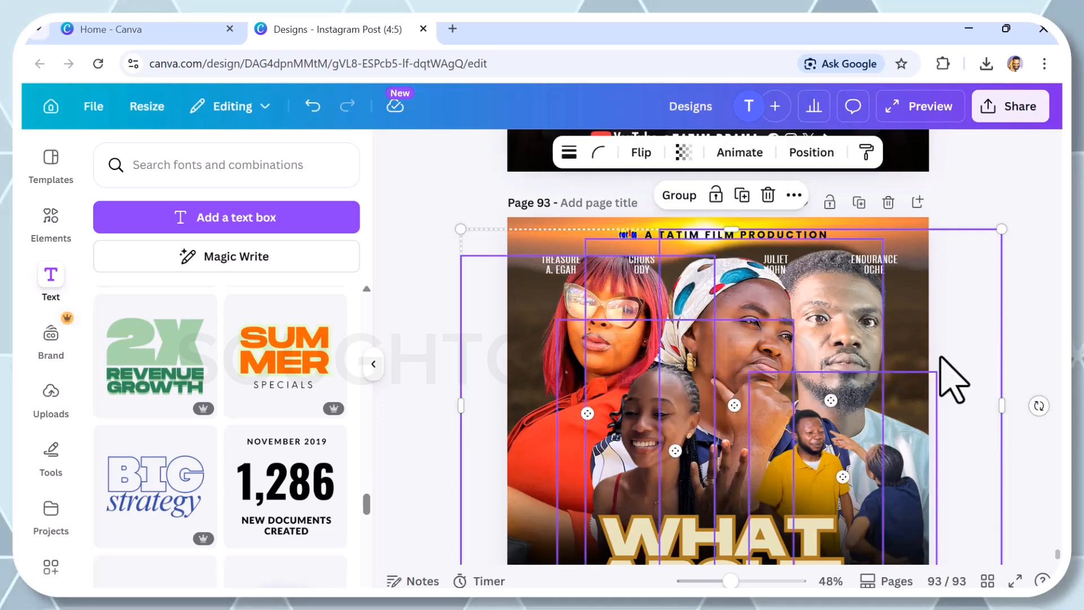
pyautogui.click(1036, 316)
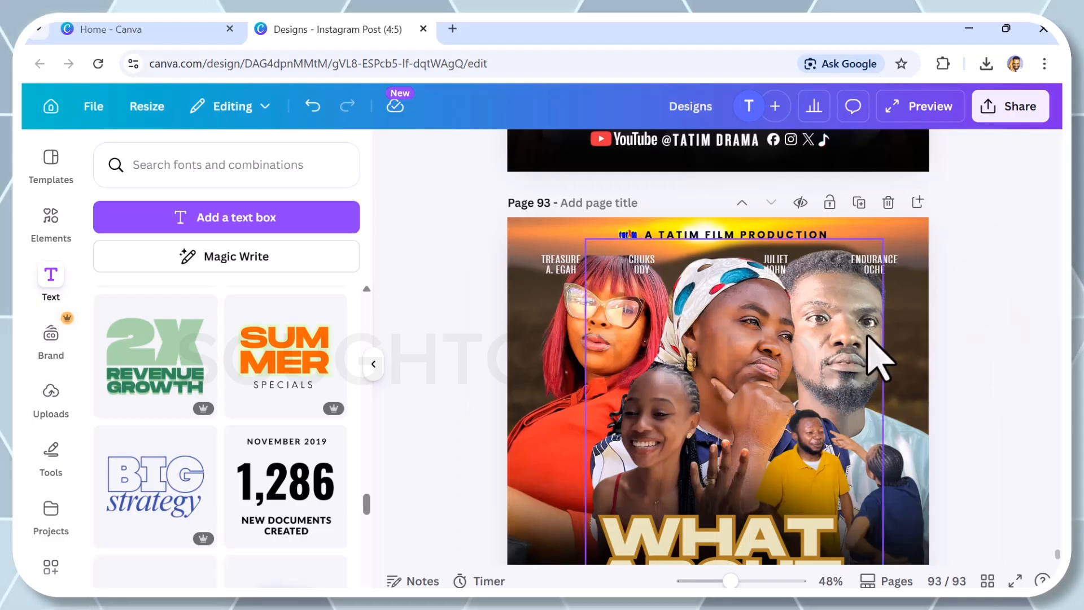
pyautogui.moveTo(917, 327); pyautogui.dragTo(927, 334)
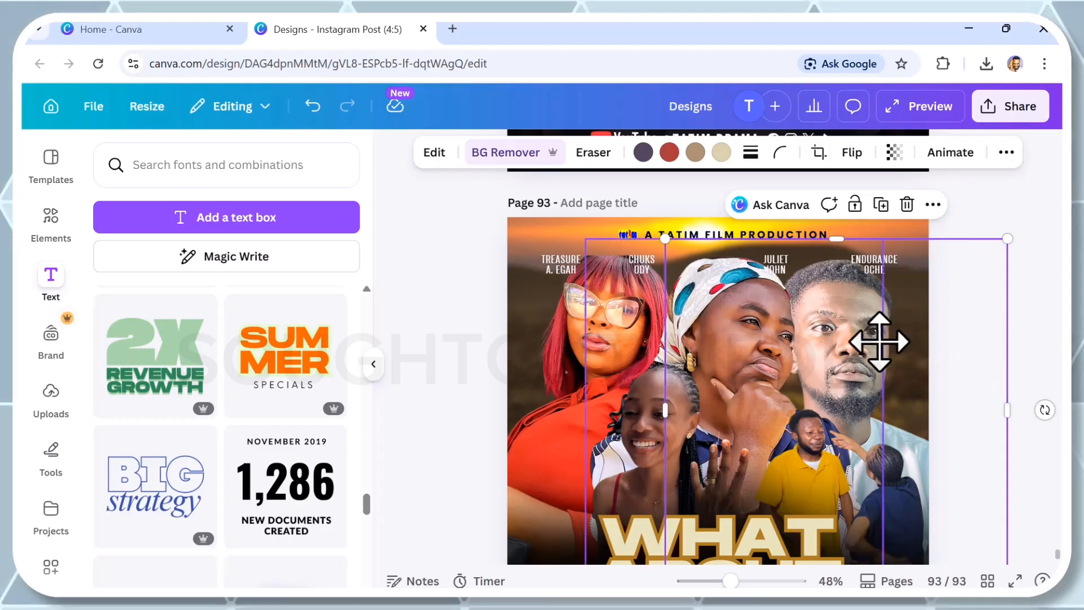
pyautogui.click(988, 351)
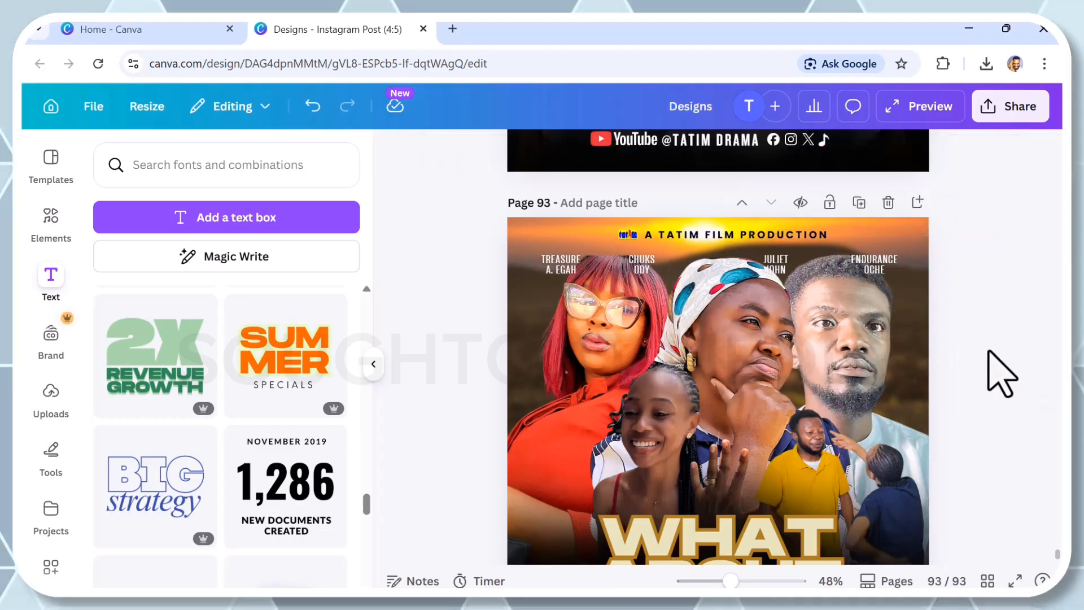
pyautogui.click(572, 317)
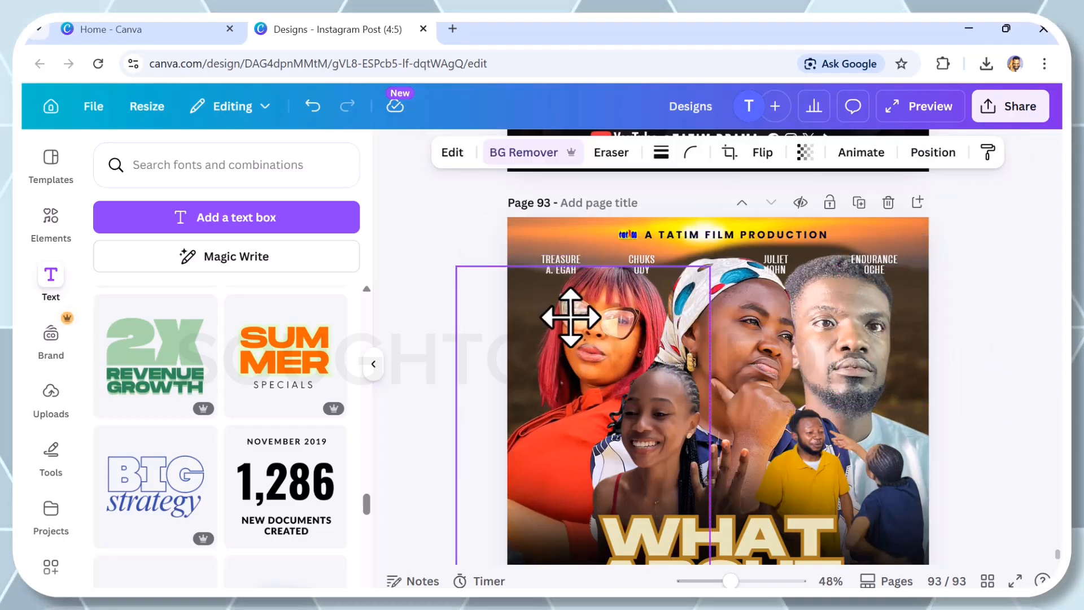
pyautogui.moveTo(568, 316); pyautogui.dragTo(563, 314)
# Enlarge the middle Juliet cutout and move it up and left.
pyautogui.click(755, 314)
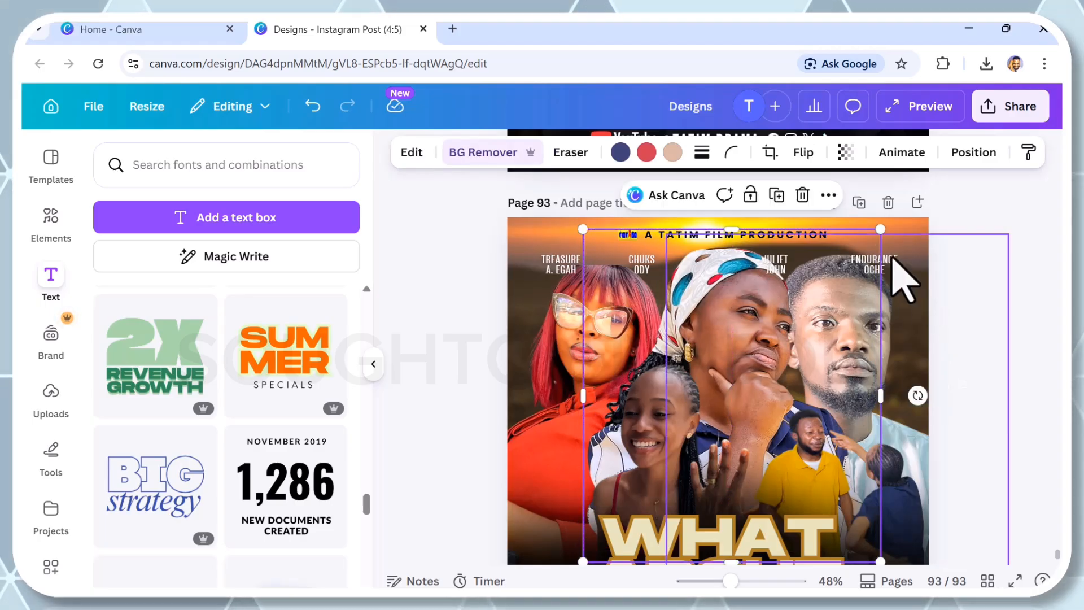
pyautogui.moveTo(881, 226)
pyautogui.mouseDown()
pyautogui.moveTo(915, 194)
pyautogui.moveTo(939, 145)
pyautogui.moveTo(927, 218)
pyautogui.moveTo(896, 211)
pyautogui.mouseUp()
pyautogui.moveTo(784, 332); pyautogui.dragTo(779, 322)
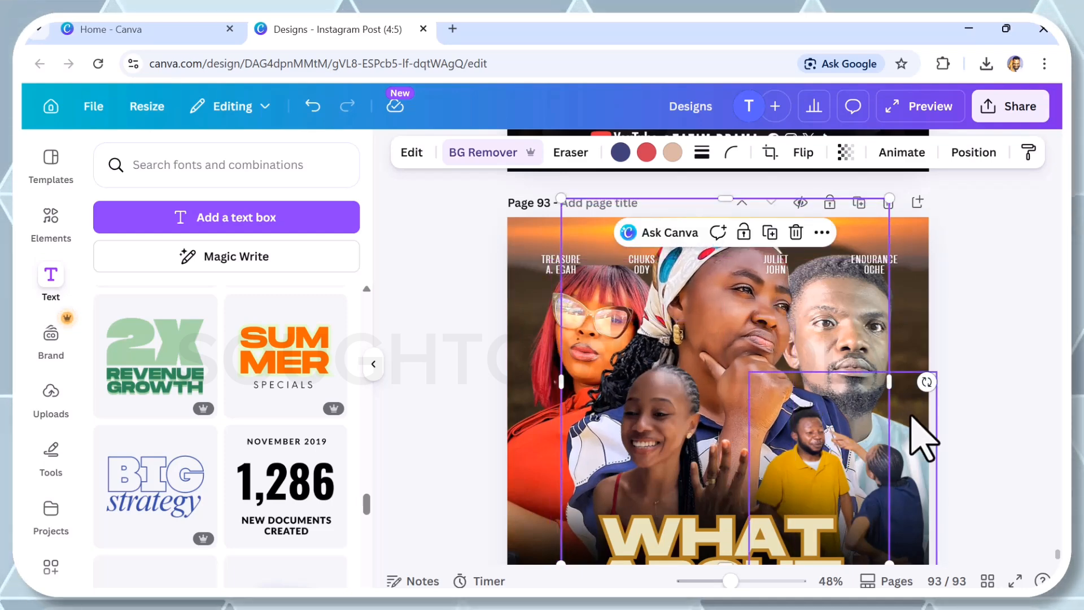
pyautogui.click(983, 309)
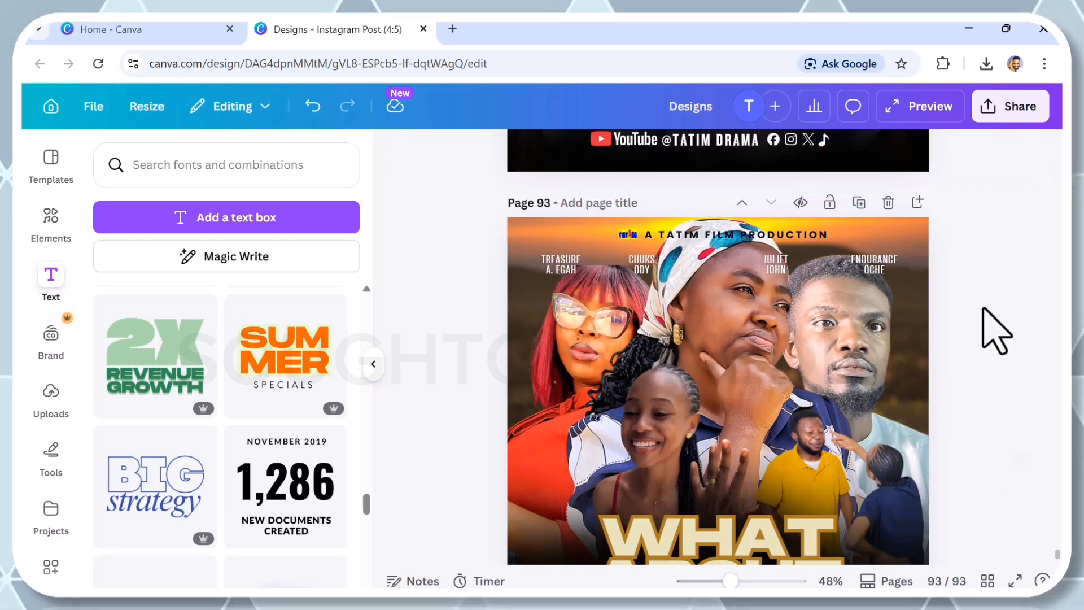
# Move another cast cutout left and shift the man's cutout slightly right.
pyautogui.click(665, 393)
pyautogui.moveTo(665, 392); pyautogui.dragTo(638, 375)
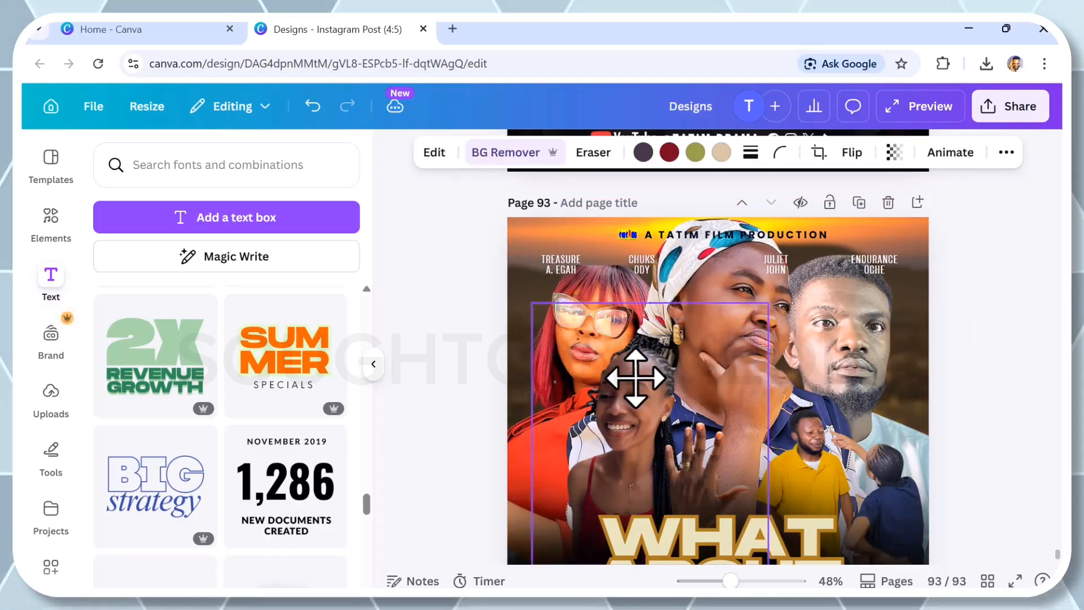
pyautogui.click(1008, 326)
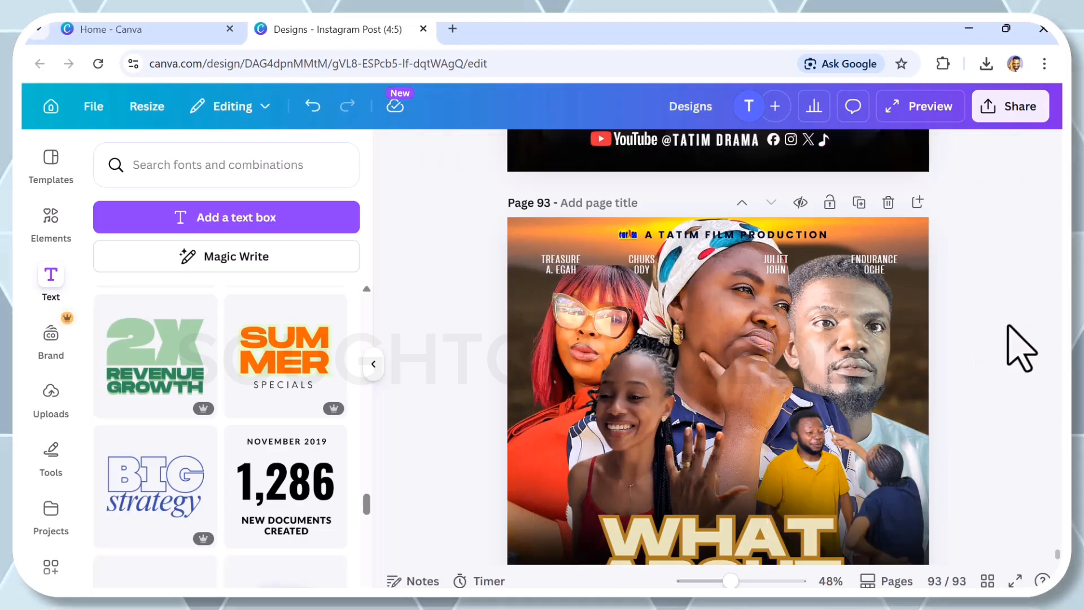
pyautogui.click(574, 329)
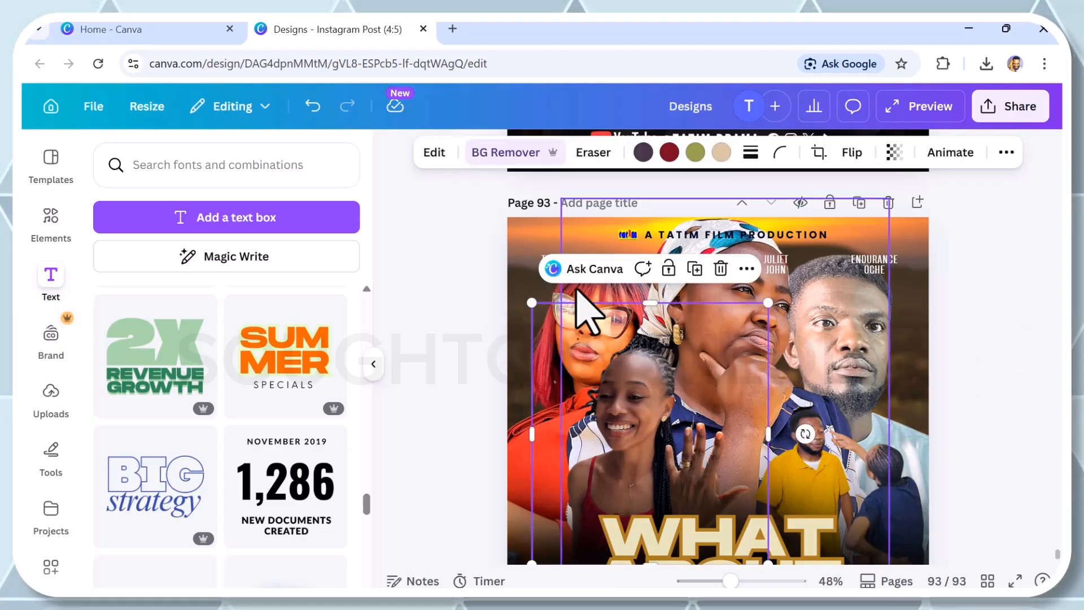
pyautogui.click(531, 299)
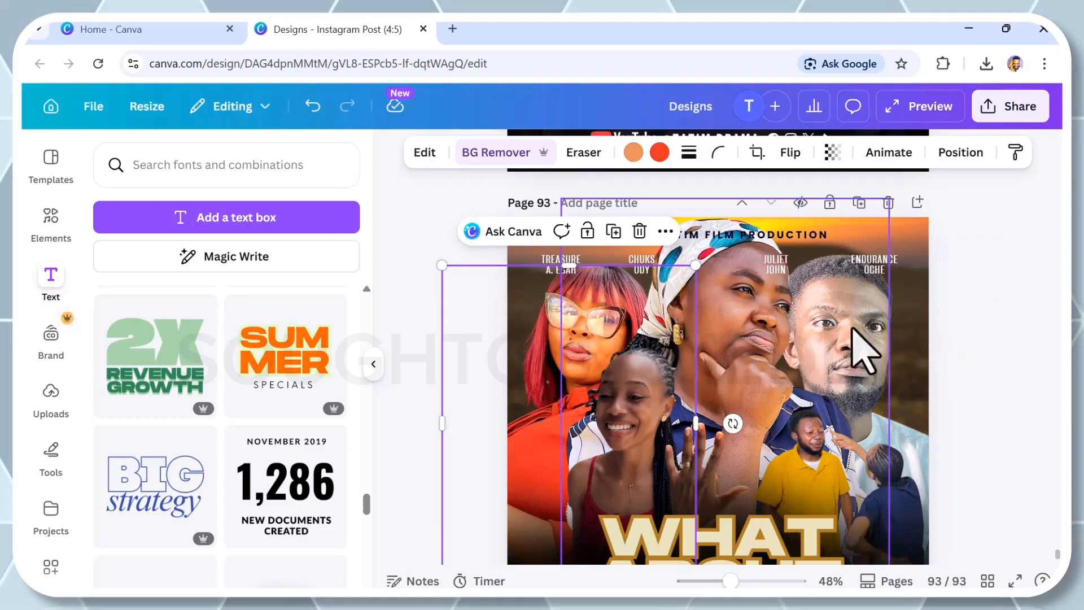
pyautogui.moveTo(908, 303); pyautogui.dragTo(905, 303)
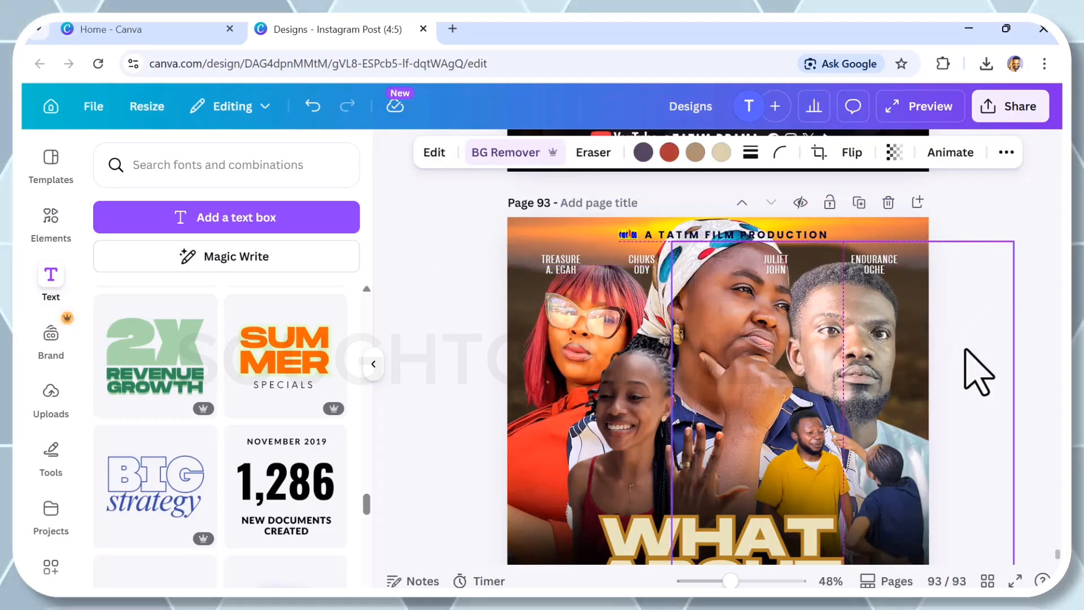
pyautogui.click(1016, 230)
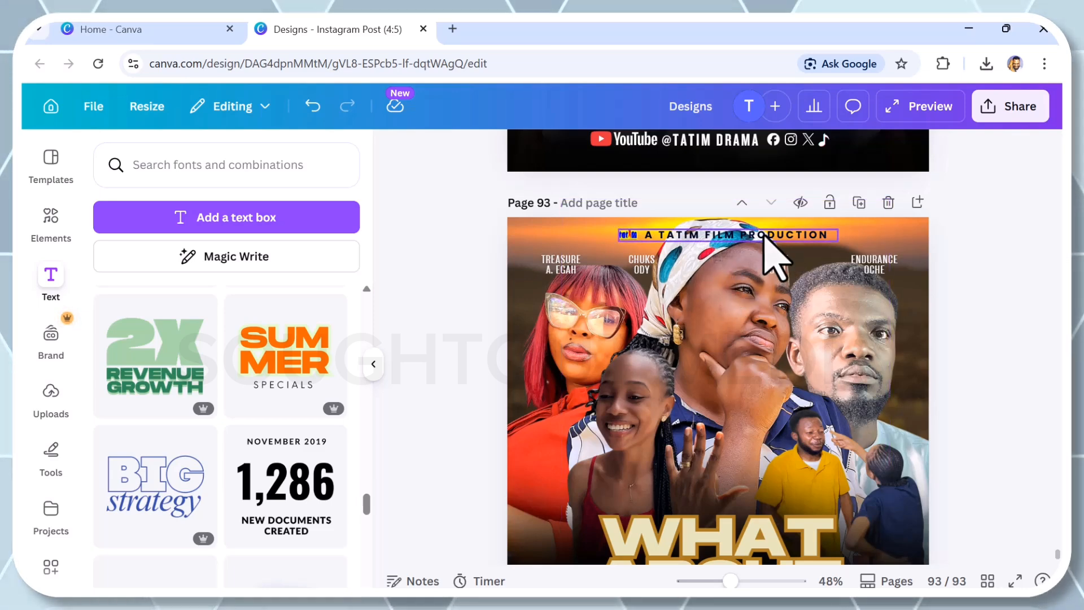
# Ungroup 'A TATIM FILM PRODUCTION', wrap it to two lines with letter spacing 93, line spacing 0.92, top-left.
pyautogui.moveTo(766, 240); pyautogui.dragTo(862, 229)
pyautogui.click(637, 196)
pyautogui.click(463, 276)
pyautogui.moveTo(994, 229); pyautogui.dragTo(919, 234)
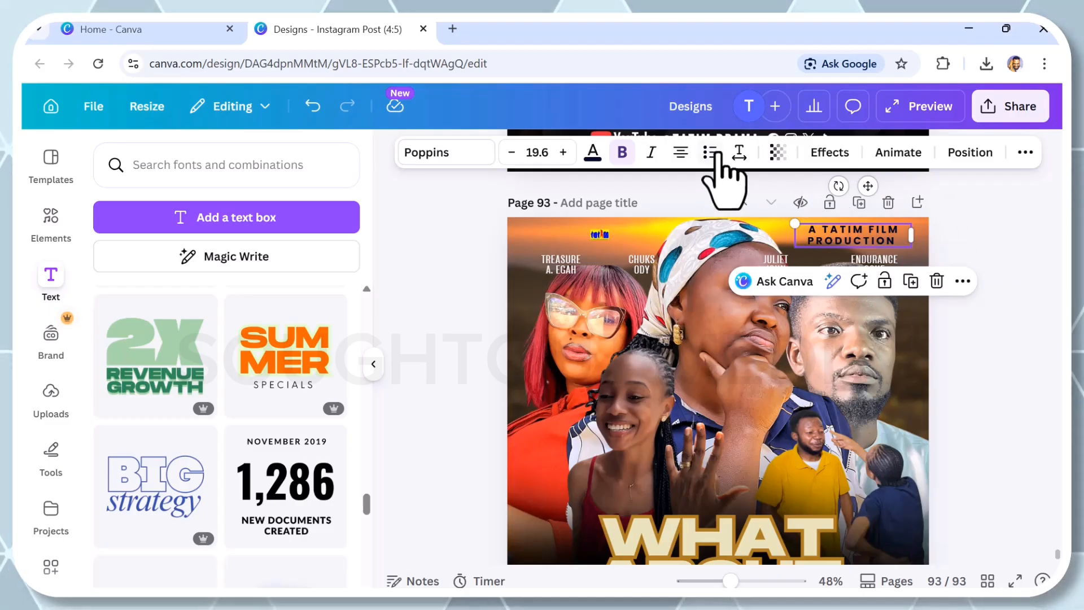
pyautogui.click(739, 152)
pyautogui.moveTo(704, 221); pyautogui.dragTo(692, 226)
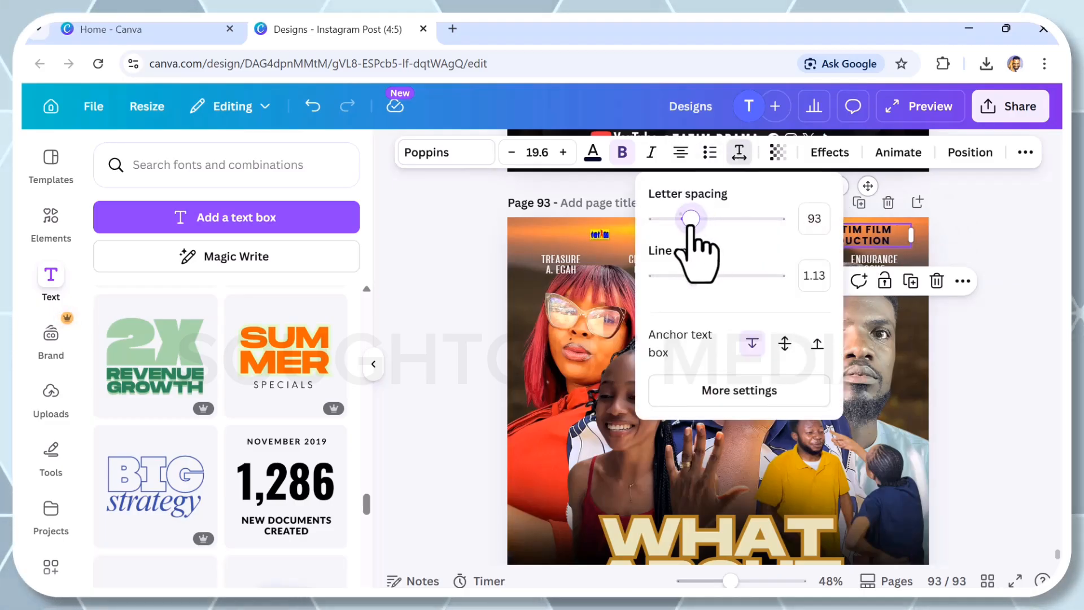
pyautogui.moveTo(693, 276); pyautogui.dragTo(682, 275)
pyautogui.click(993, 274)
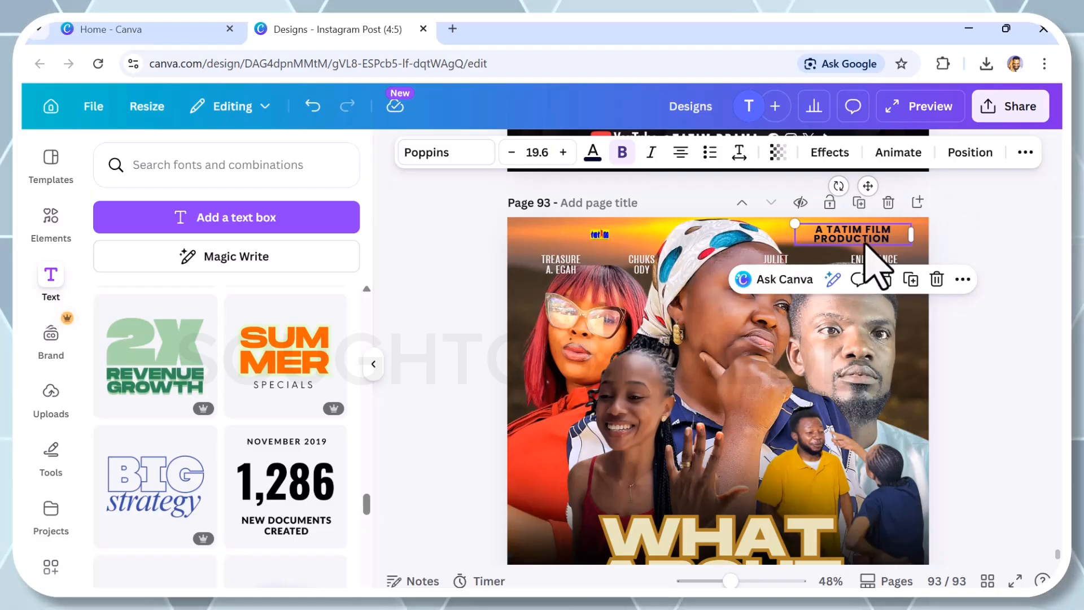
pyautogui.moveTo(866, 243); pyautogui.dragTo(715, 243)
pyautogui.click(989, 266)
# Enlarge the TATIM logo and move it toward the top-right.
pyautogui.moveTo(798, 237); pyautogui.dragTo(798, 236)
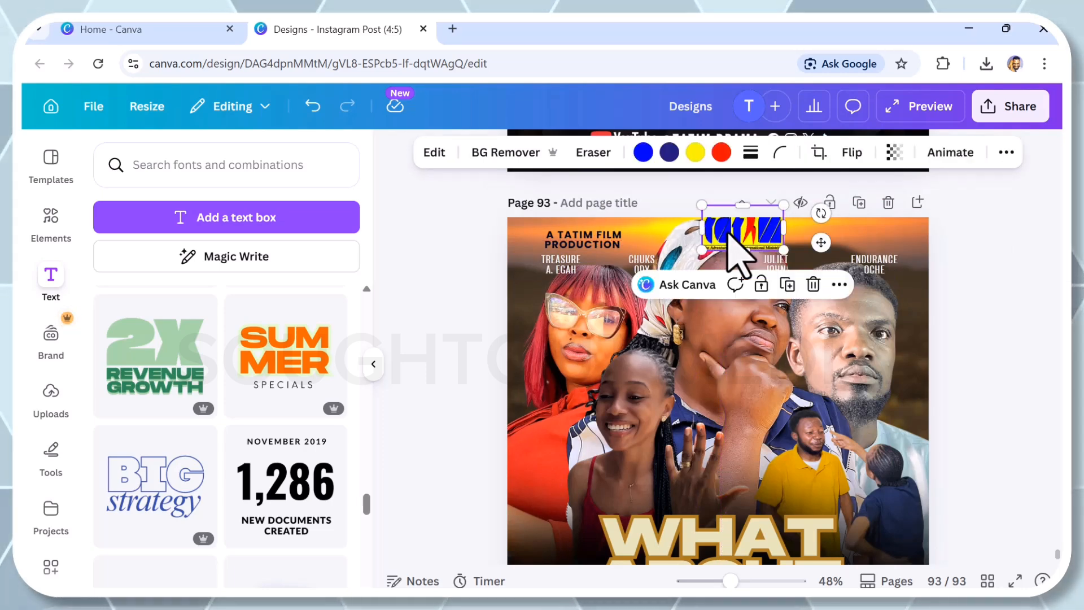
pyautogui.moveTo(731, 237); pyautogui.dragTo(819, 240)
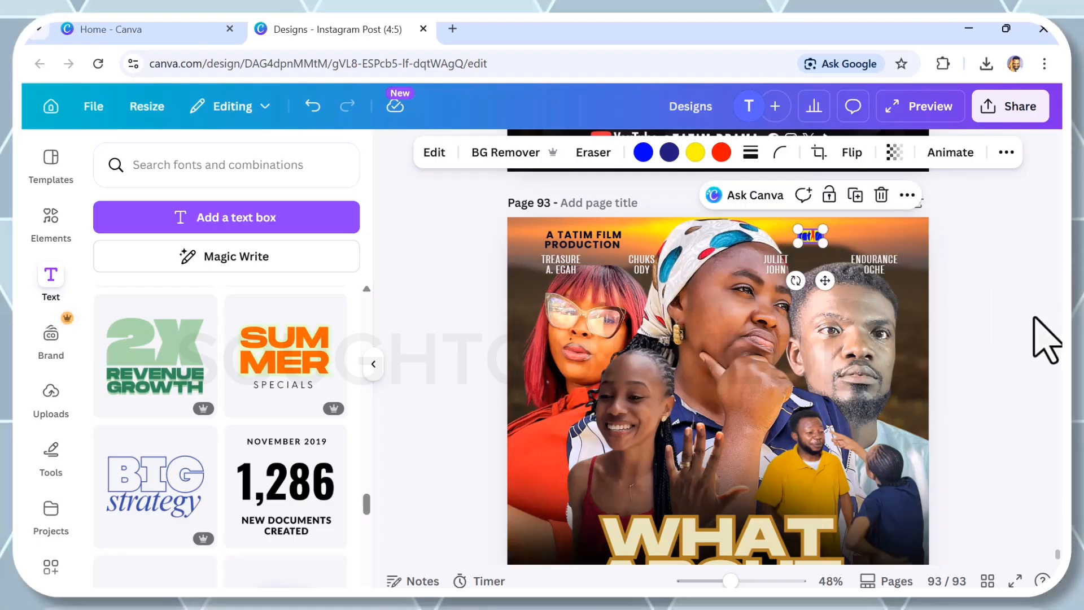
pyautogui.click(1011, 380)
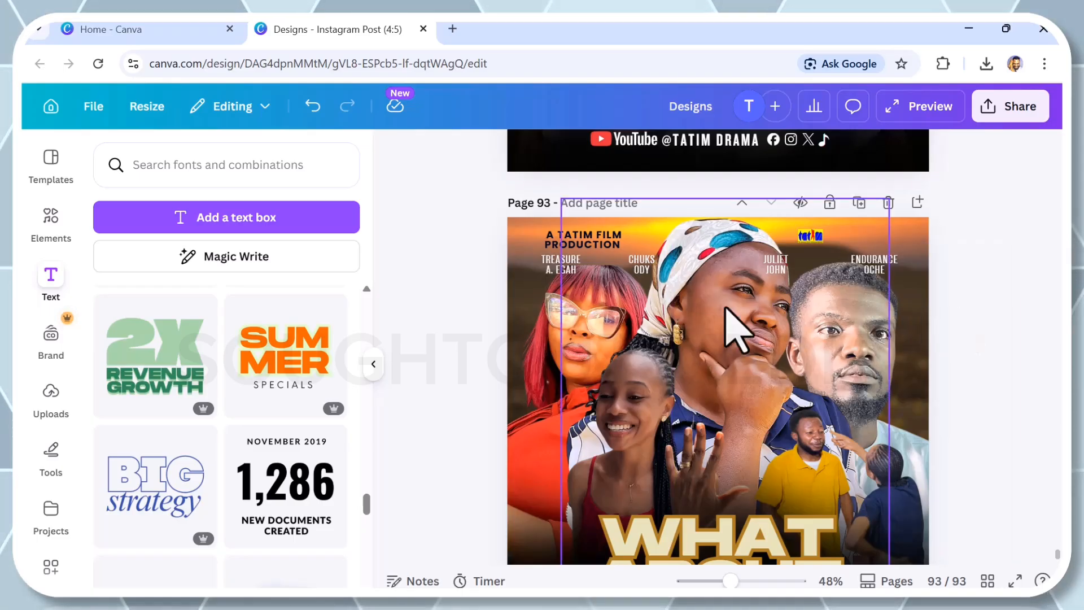
pyautogui.moveTo(649, 265); pyautogui.dragTo(519, 450)
pyautogui.click(967, 387)
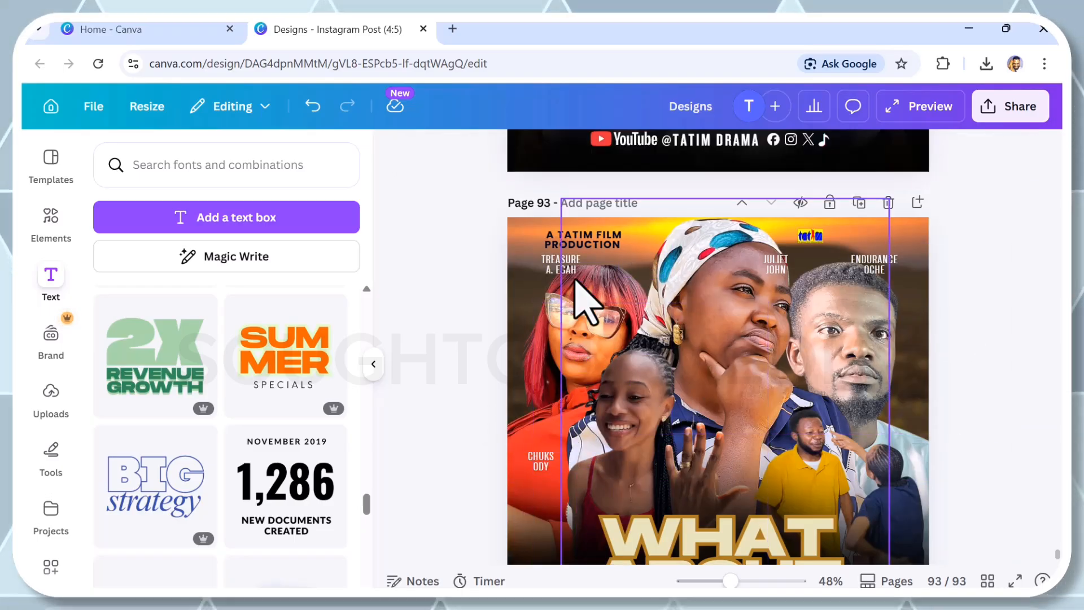
pyautogui.moveTo(562, 266); pyautogui.dragTo(749, 412)
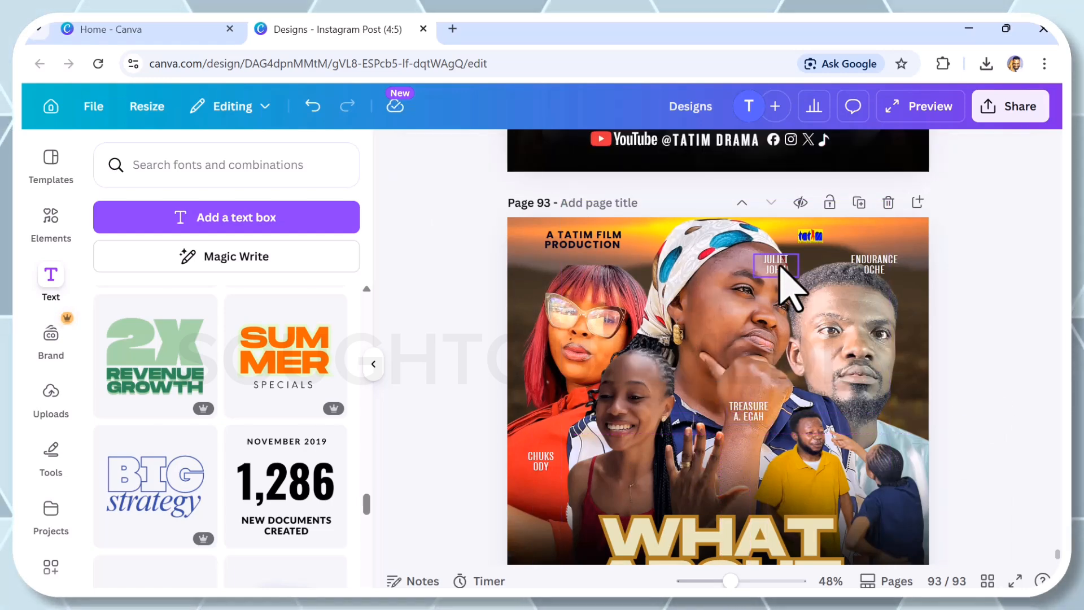
pyautogui.moveTo(780, 278); pyautogui.dragTo(647, 476)
pyautogui.moveTo(531, 451); pyautogui.dragTo(857, 431)
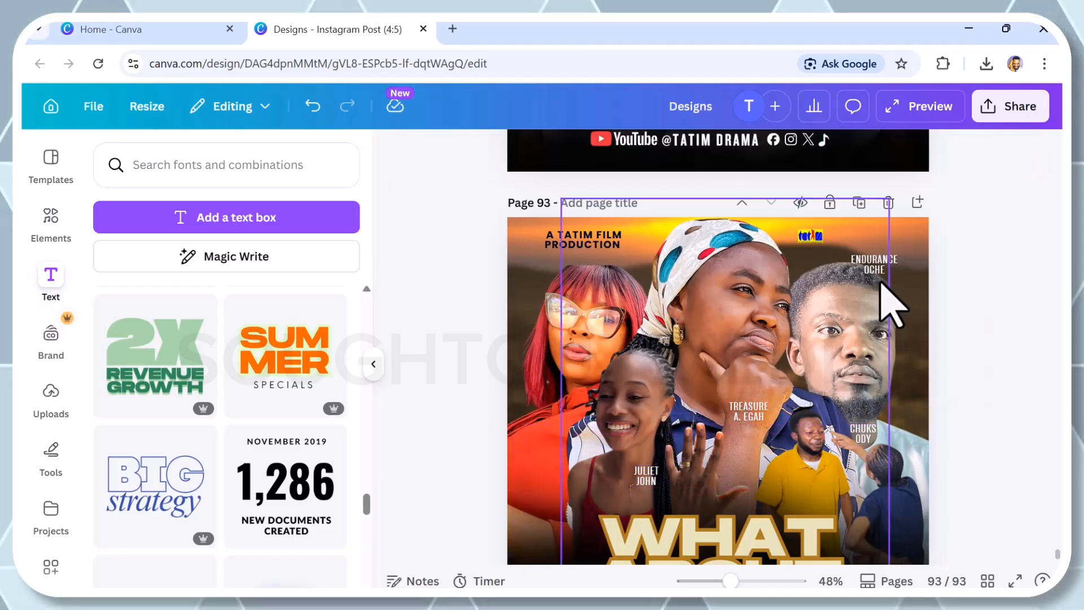
pyautogui.moveTo(876, 270); pyautogui.dragTo(553, 443)
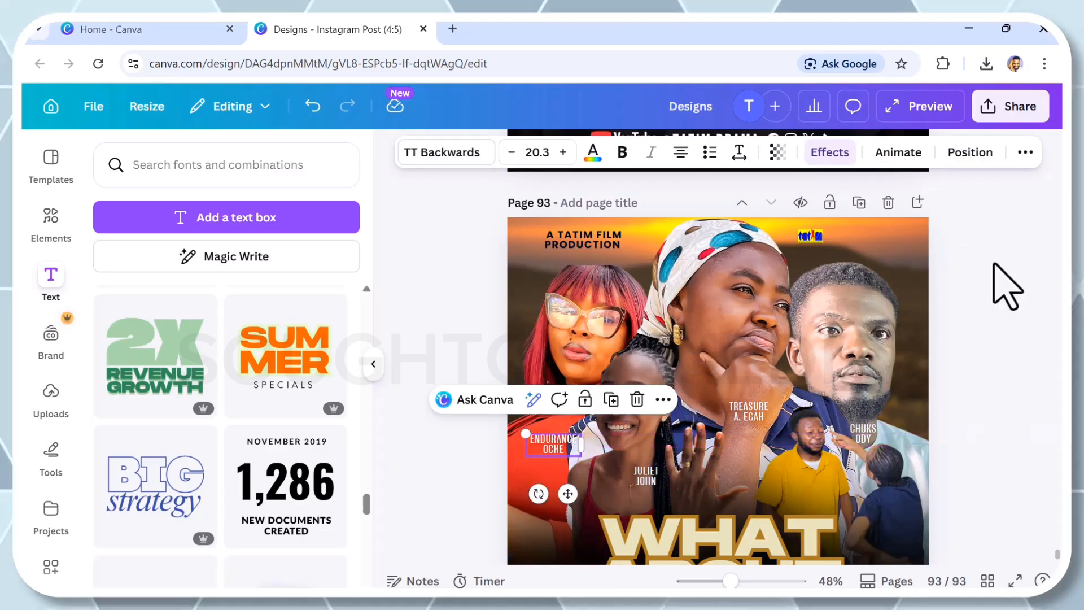
pyautogui.click(1004, 286)
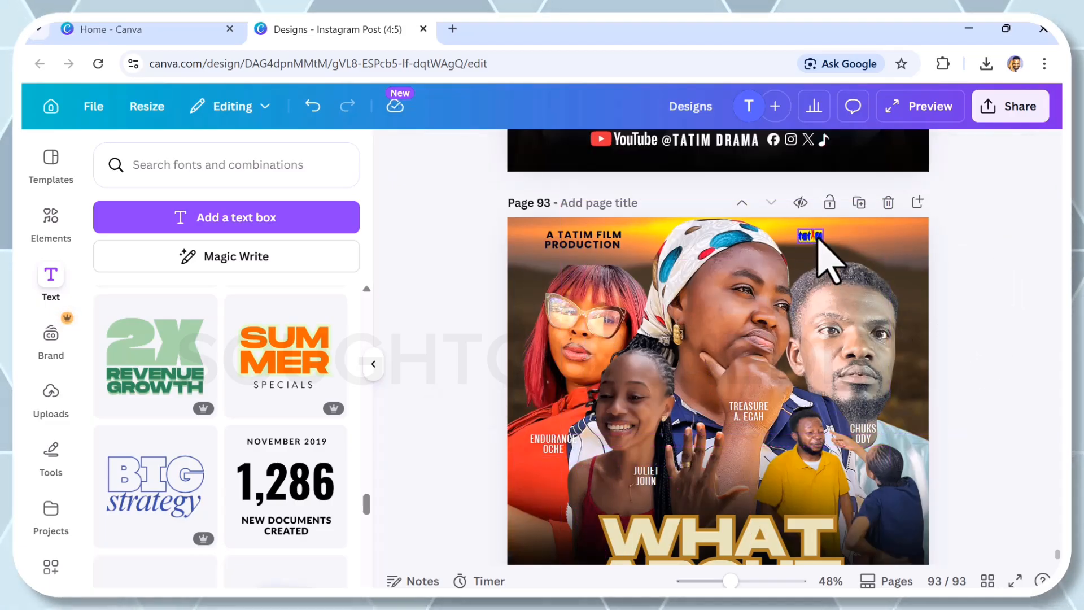
# Put the tatim logo left of the production text and shrink the text to 15.6.
pyautogui.moveTo(812, 237); pyautogui.dragTo(644, 240)
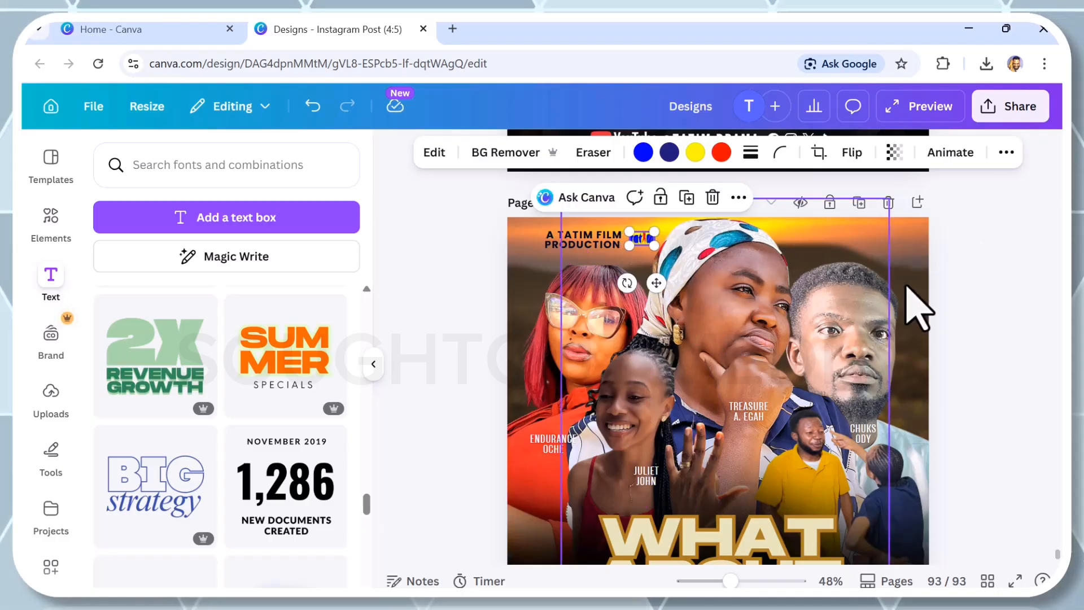
pyautogui.click(992, 296)
pyautogui.click(617, 247)
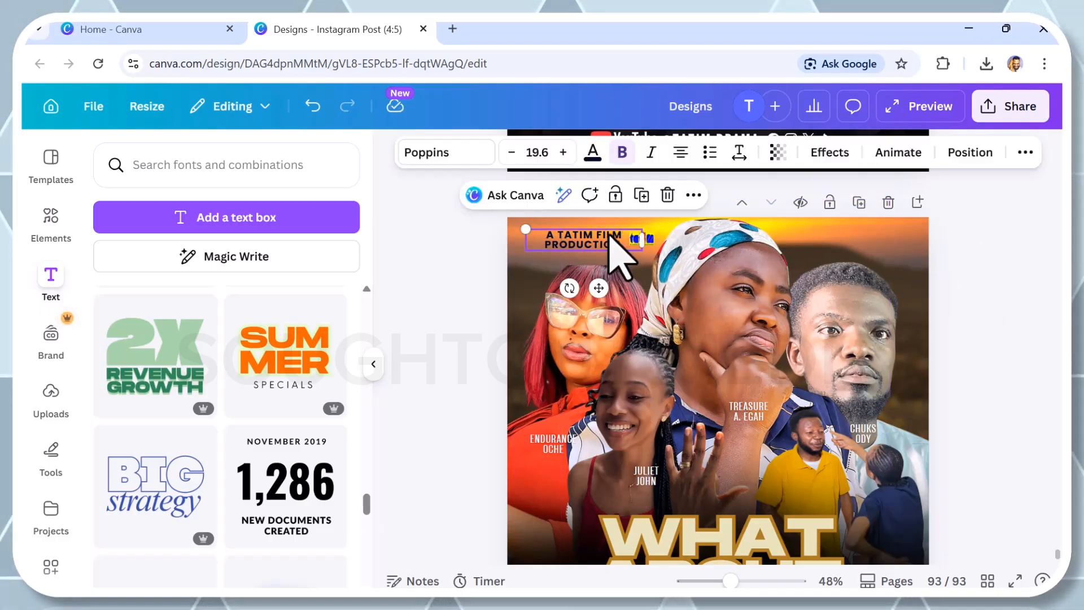
pyautogui.moveTo(526, 230); pyautogui.dragTo(562, 243)
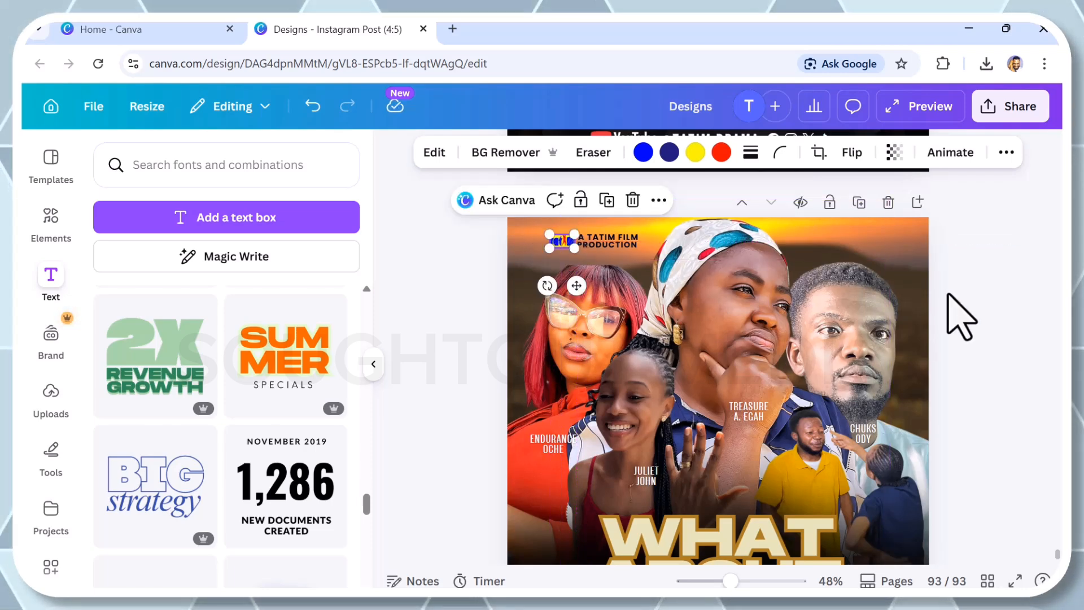
pyautogui.click(956, 315)
pyautogui.click(628, 245)
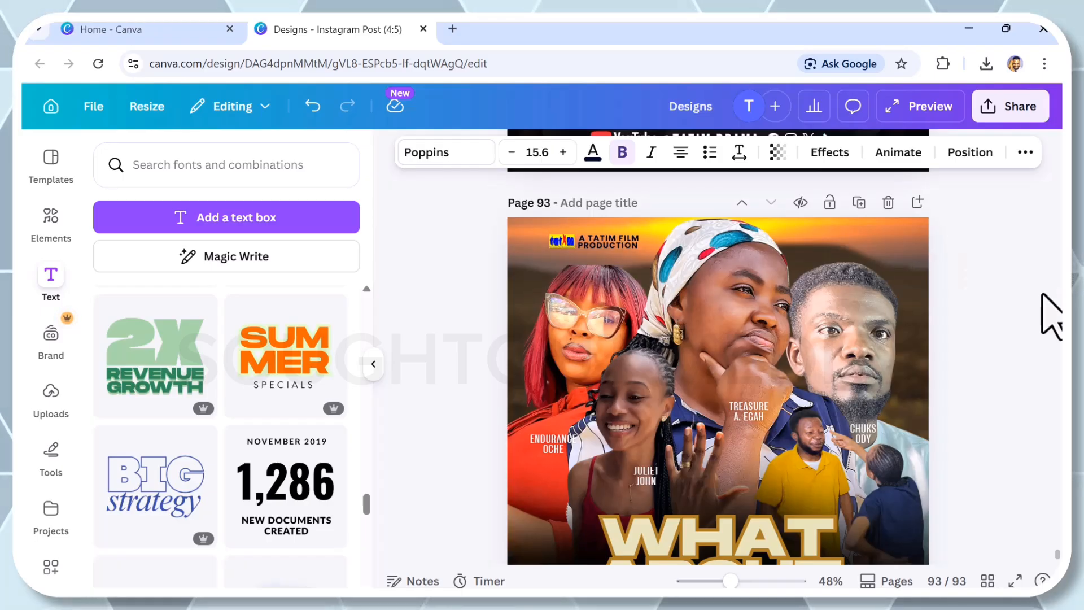
# Nudge the YouTube credit line right and lower the WHAT ABOUT ME? title toward the credits.
pyautogui.click(1011, 310)
pyautogui.scroll(-5, 963, 363)
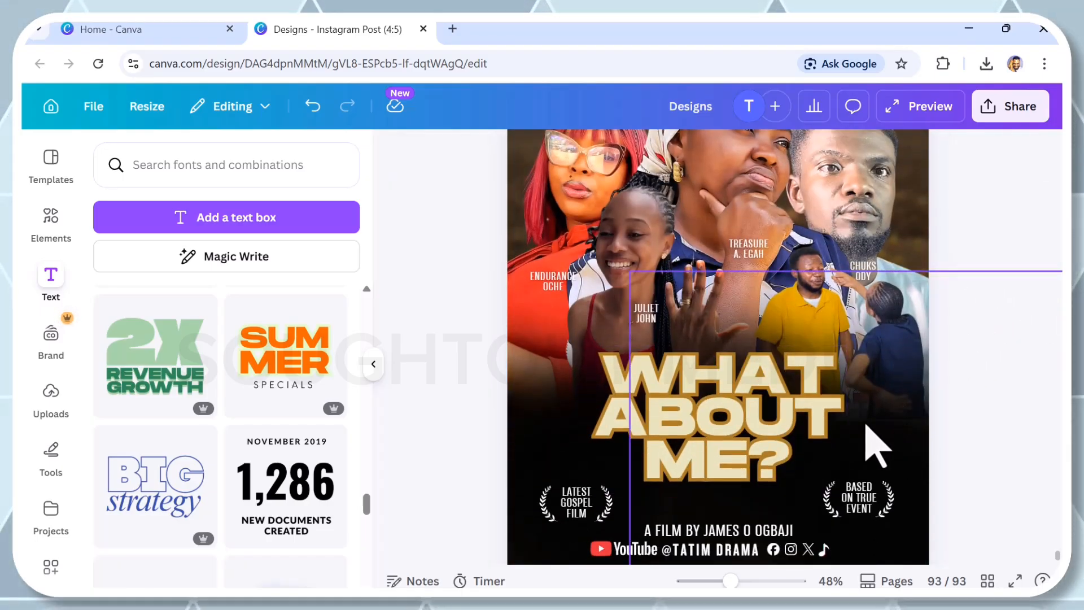
pyautogui.scroll(-2, 943, 457)
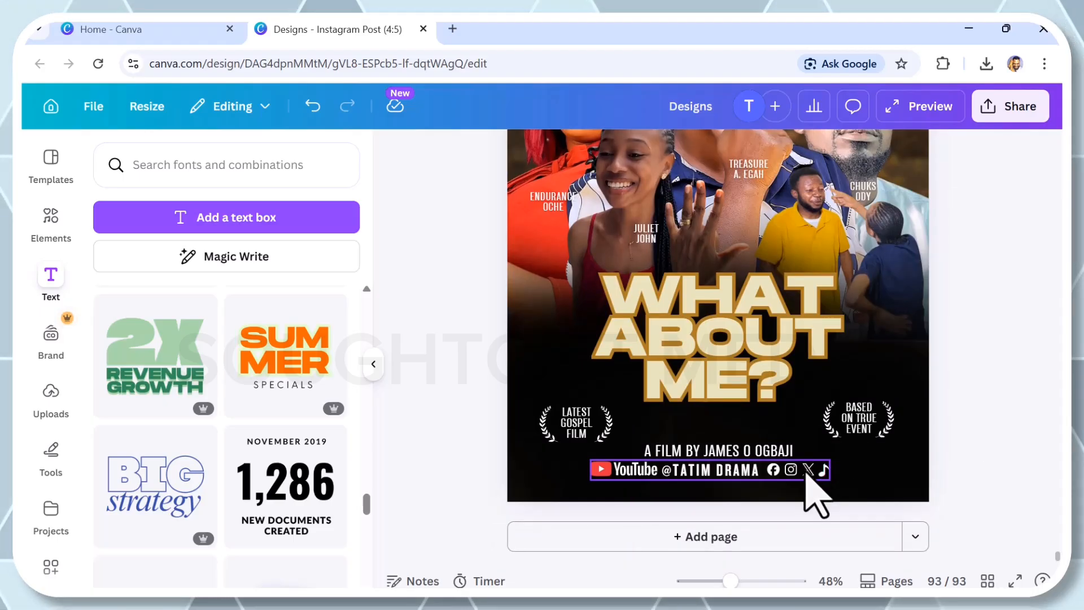
pyautogui.moveTo(813, 474); pyautogui.dragTo(822, 473)
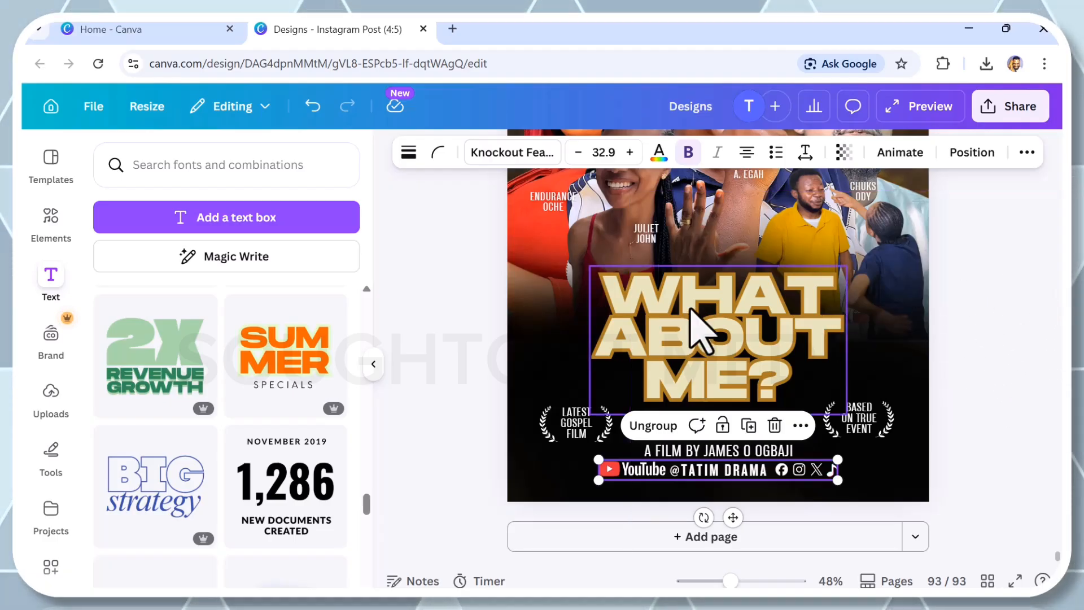
pyautogui.moveTo(681, 310); pyautogui.dragTo(680, 323)
pyautogui.click(992, 321)
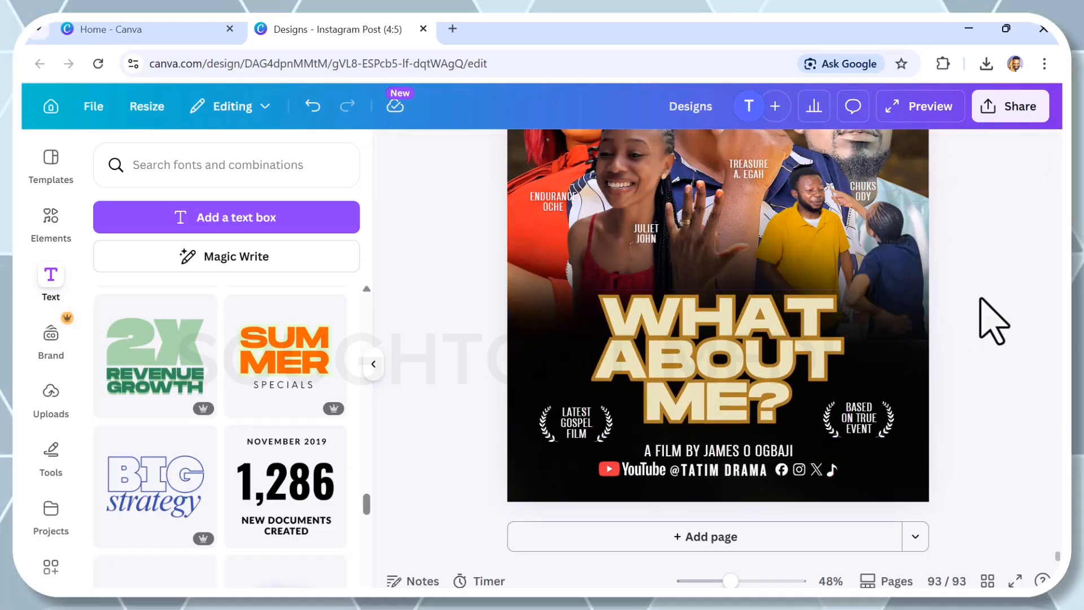
pyautogui.scroll(3, 979, 279)
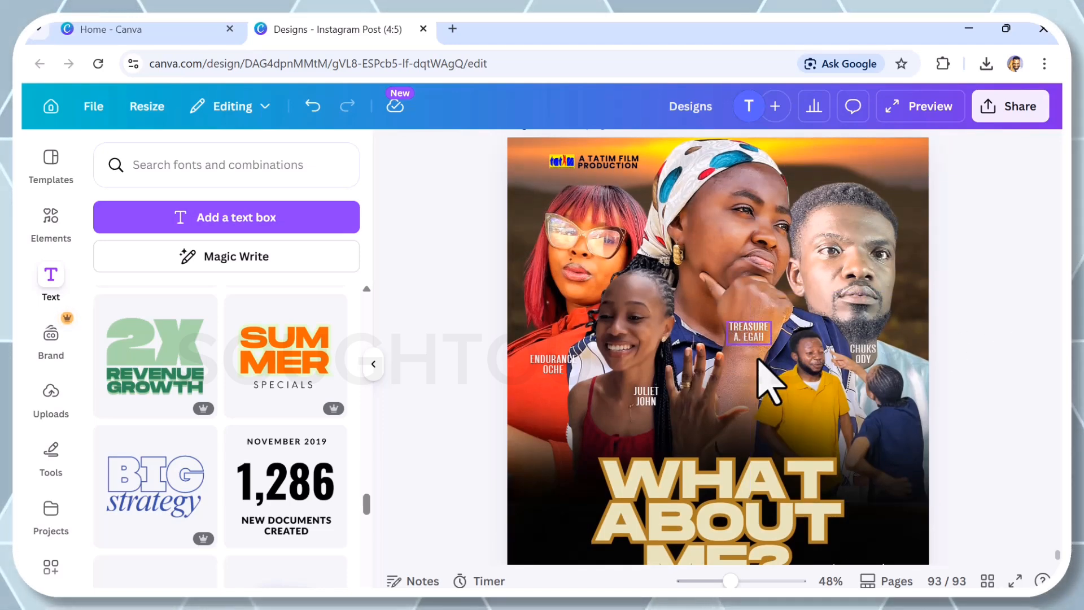
pyautogui.moveTo(759, 361); pyautogui.dragTo(757, 394)
pyautogui.moveTo(863, 355)
pyautogui.mouseDown()
pyautogui.moveTo(863, 375)
pyautogui.moveTo(967, 358)
pyautogui.moveTo(876, 375)
pyautogui.moveTo(880, 354)
pyautogui.moveTo(853, 350)
pyautogui.mouseUp()
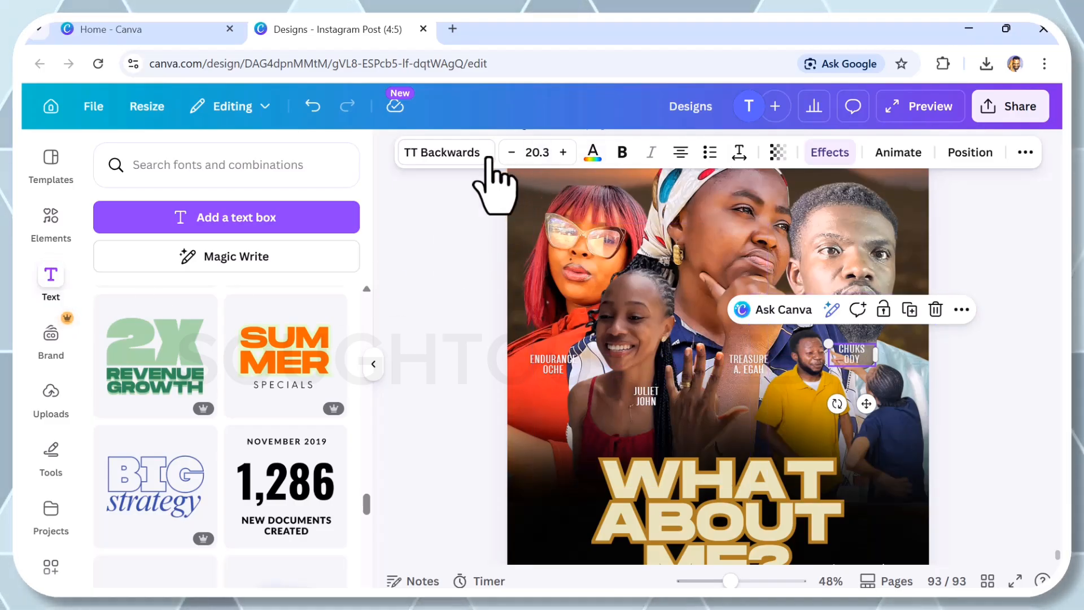
pyautogui.click(830, 151)
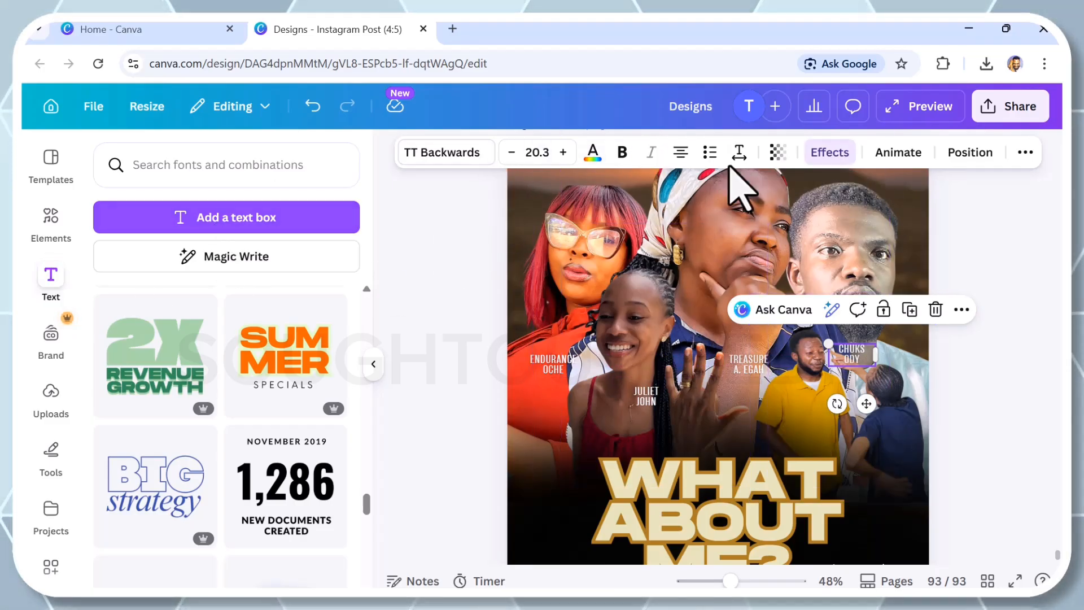
pyautogui.scroll(1, 236, 187)
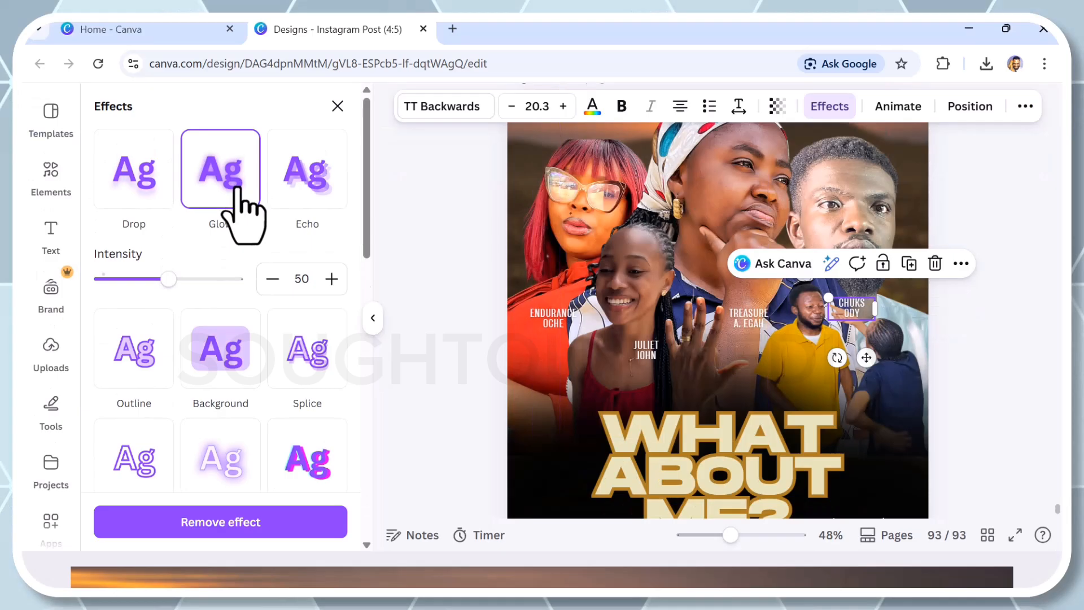
pyautogui.click(134, 169)
pyautogui.click(746, 319)
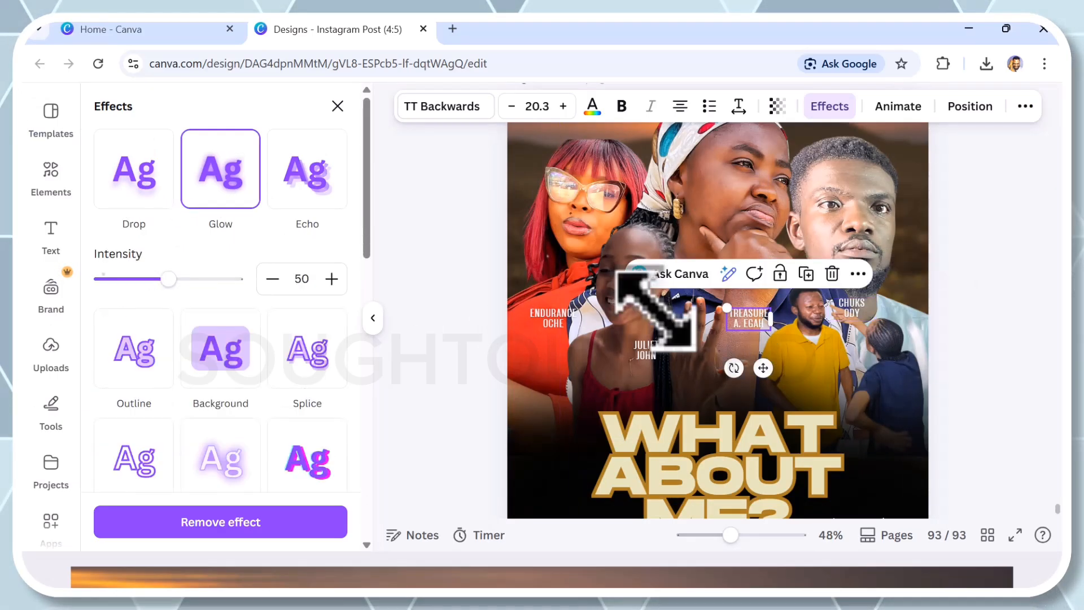
pyautogui.click(116, 168)
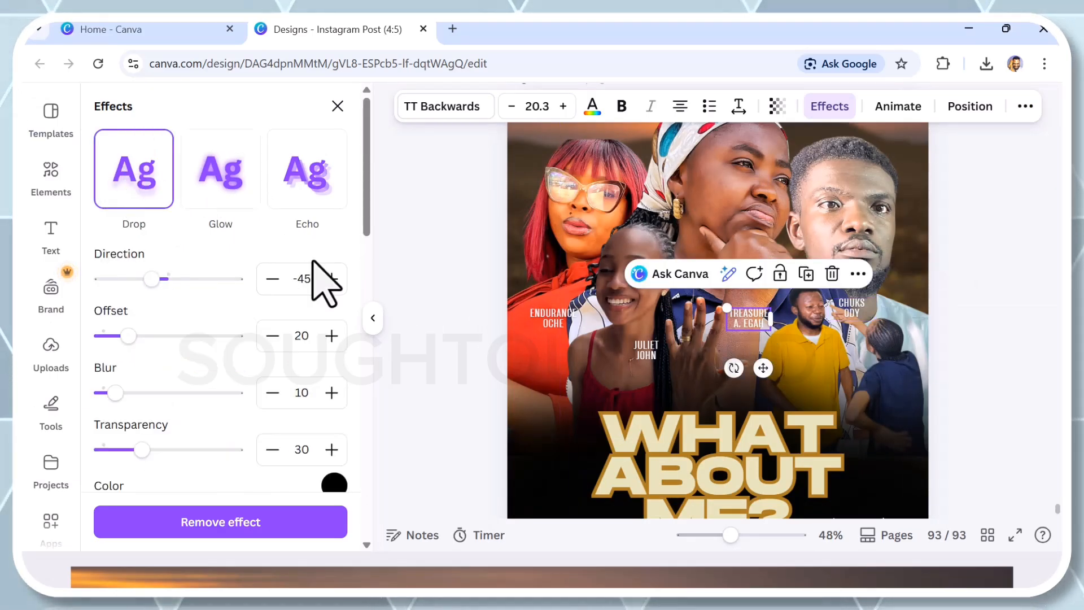
# Apply a Glow effect (intensity 40) to the remaining cast name labels and close Effects.
pyautogui.click(554, 320)
pyautogui.click(139, 176)
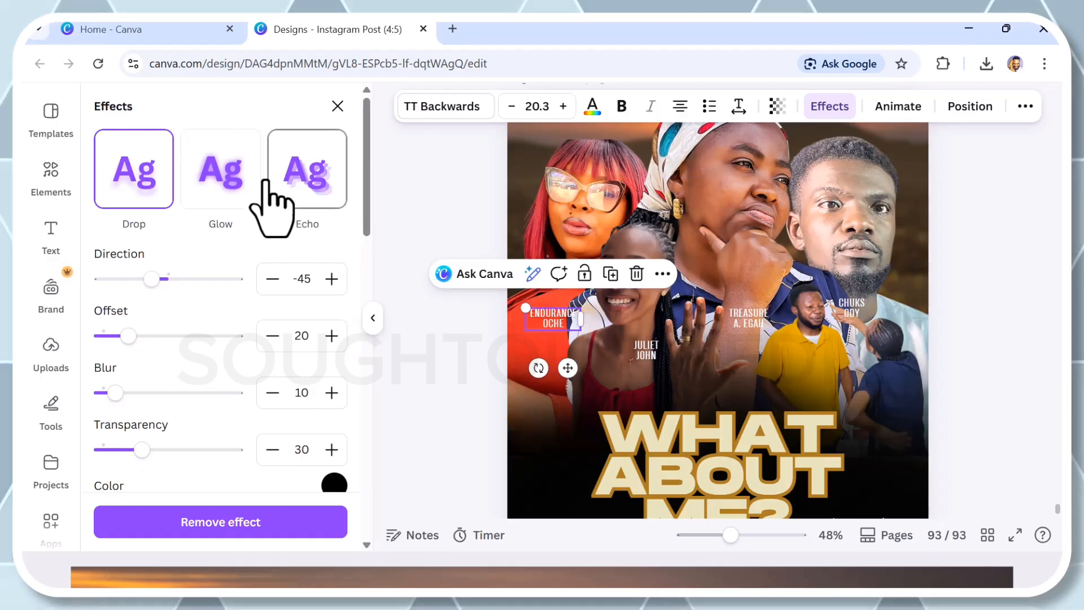
pyautogui.click(232, 172)
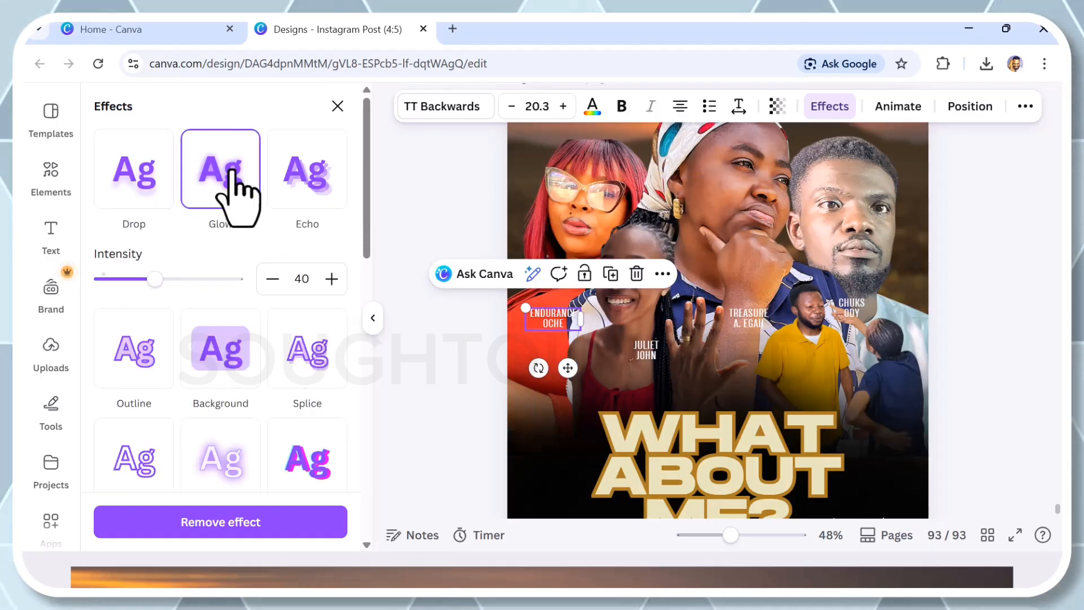
pyautogui.click(646, 351)
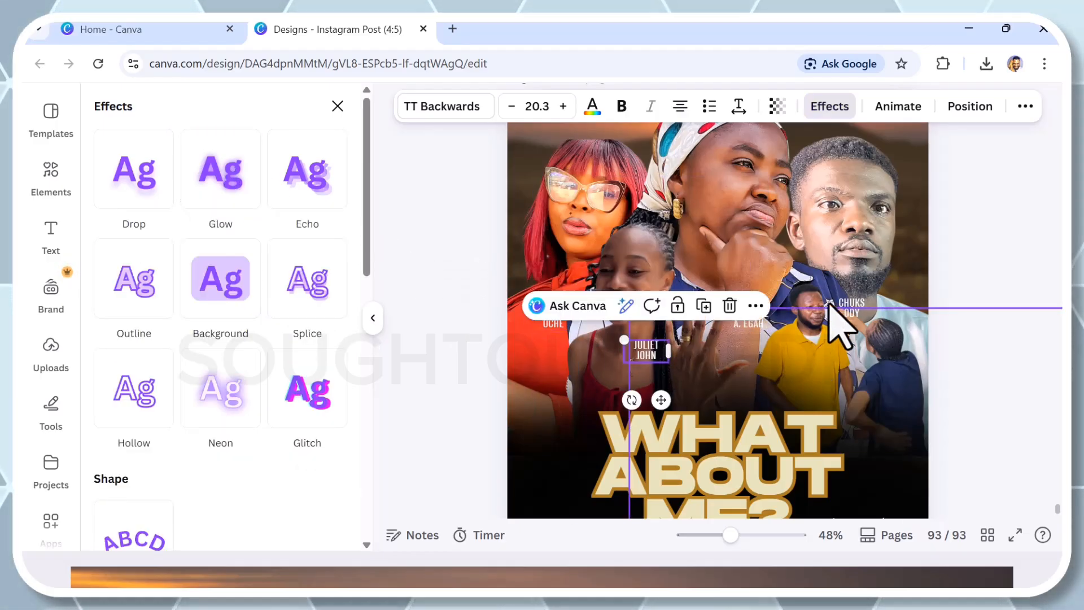
pyautogui.click(847, 310)
pyautogui.click(218, 181)
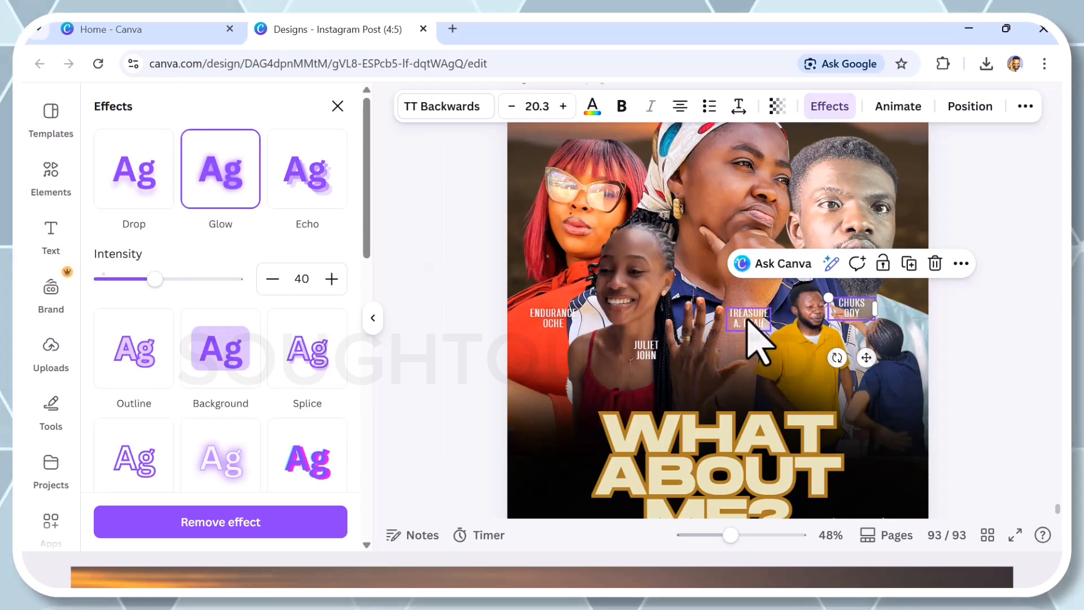
pyautogui.click(748, 319)
pyautogui.click(234, 200)
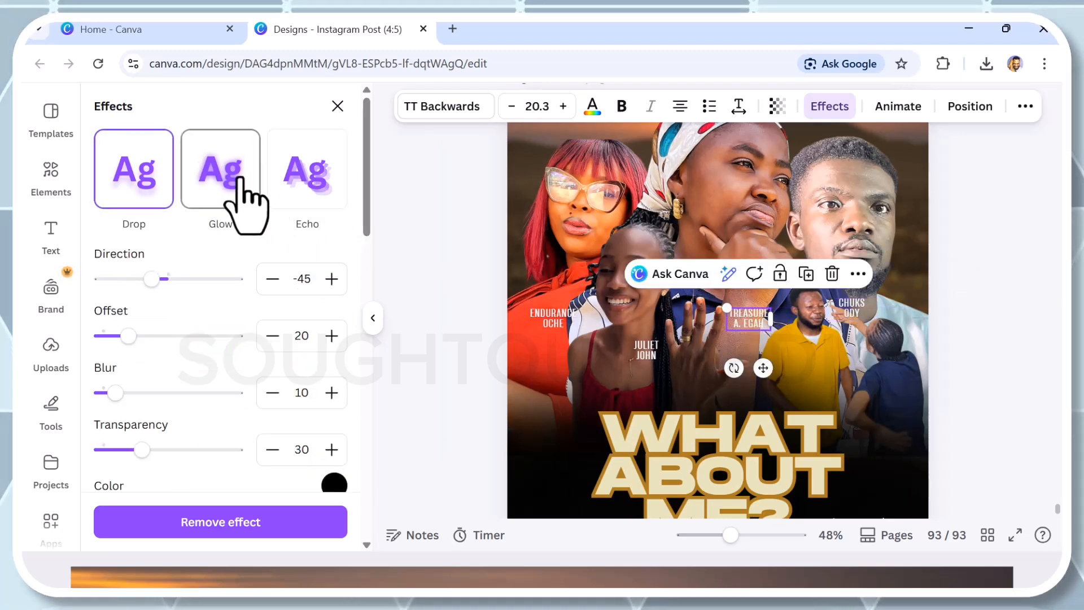
pyautogui.click(1025, 325)
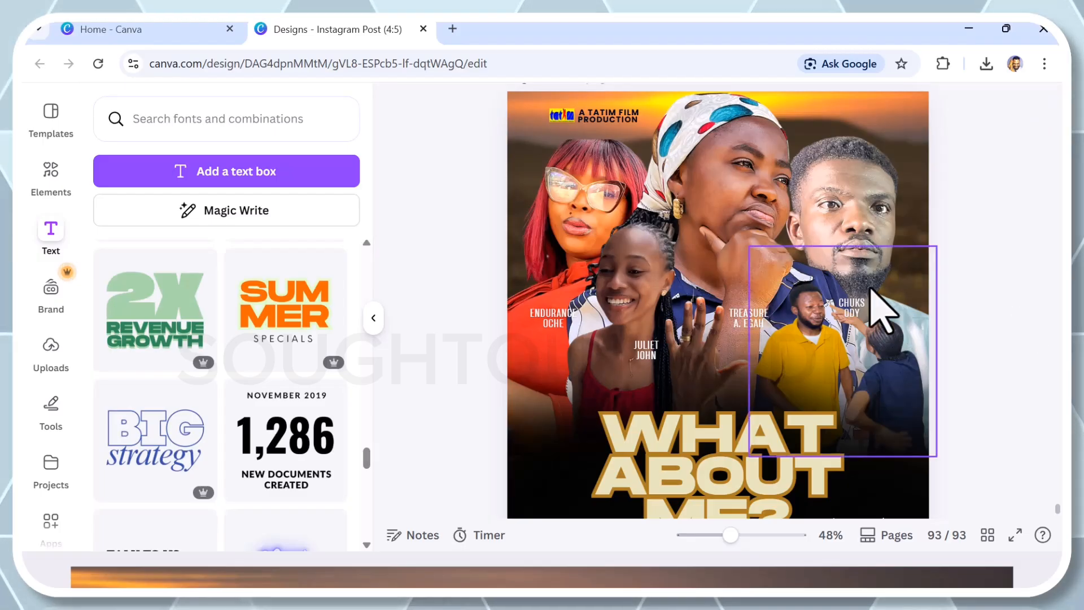
# Search the Elements library for 'Brown gradient'.
pyautogui.scroll(3, 813, 256)
pyautogui.scroll(-6, 799, 321)
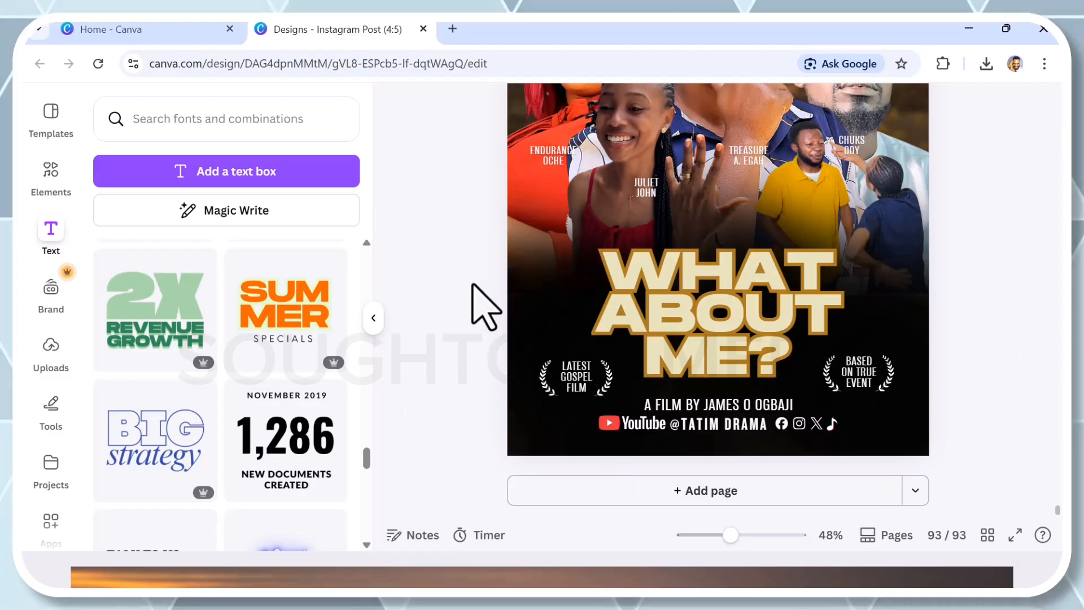
pyautogui.click(46, 184)
pyautogui.click(151, 131)
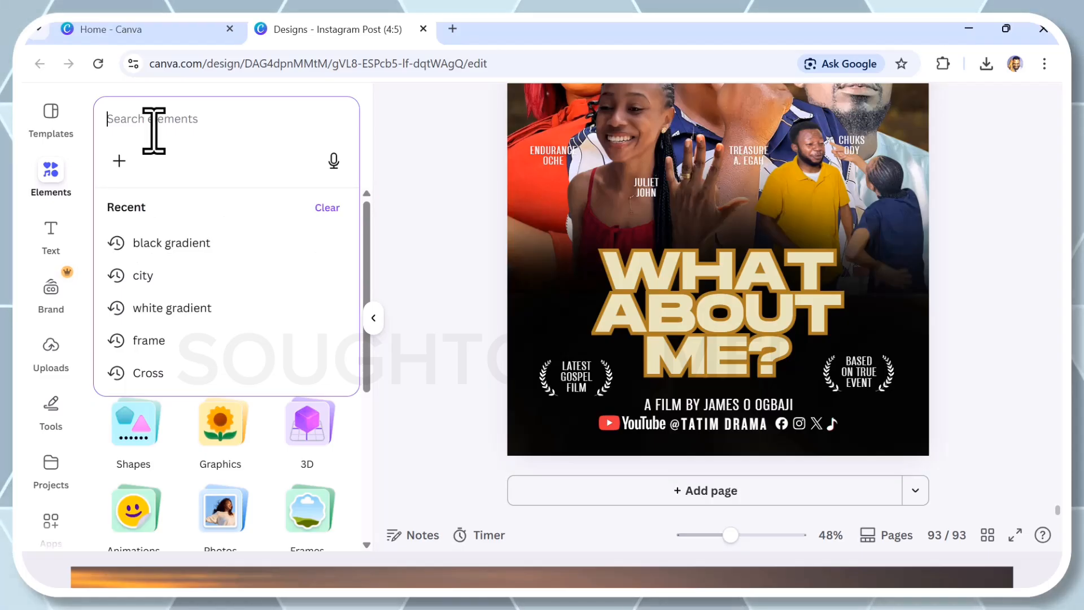
pyautogui.write('BROWN')
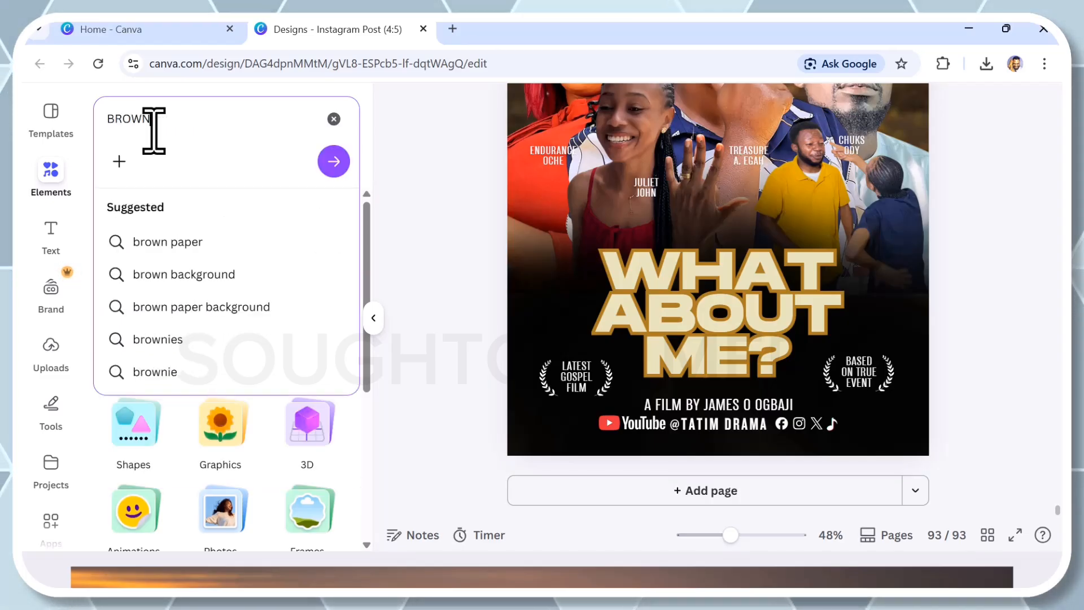
pyautogui.press('BackSpace')
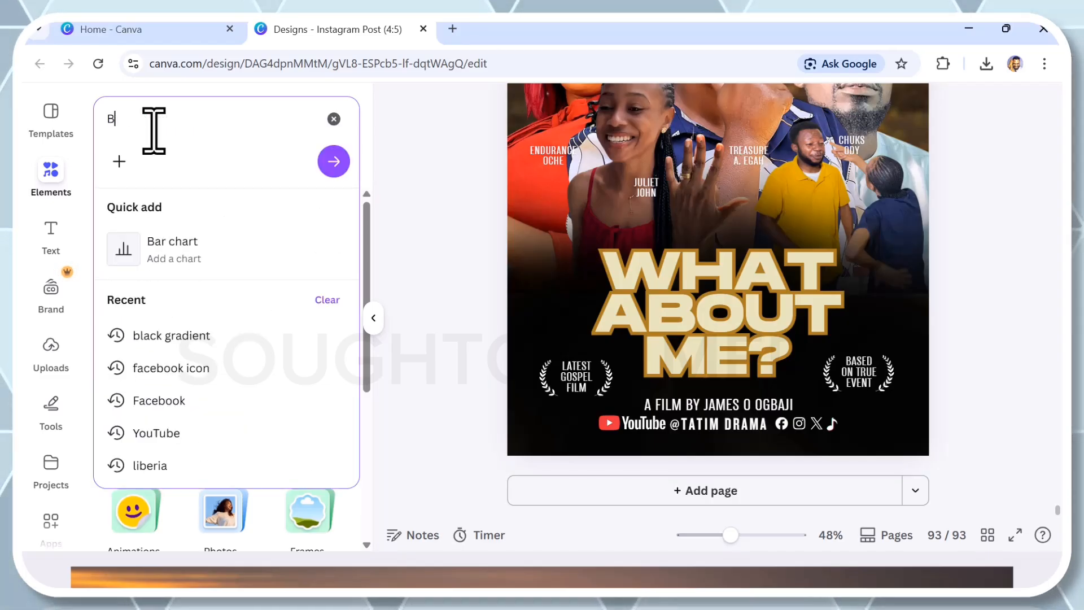
pyautogui.write('rown gradient')
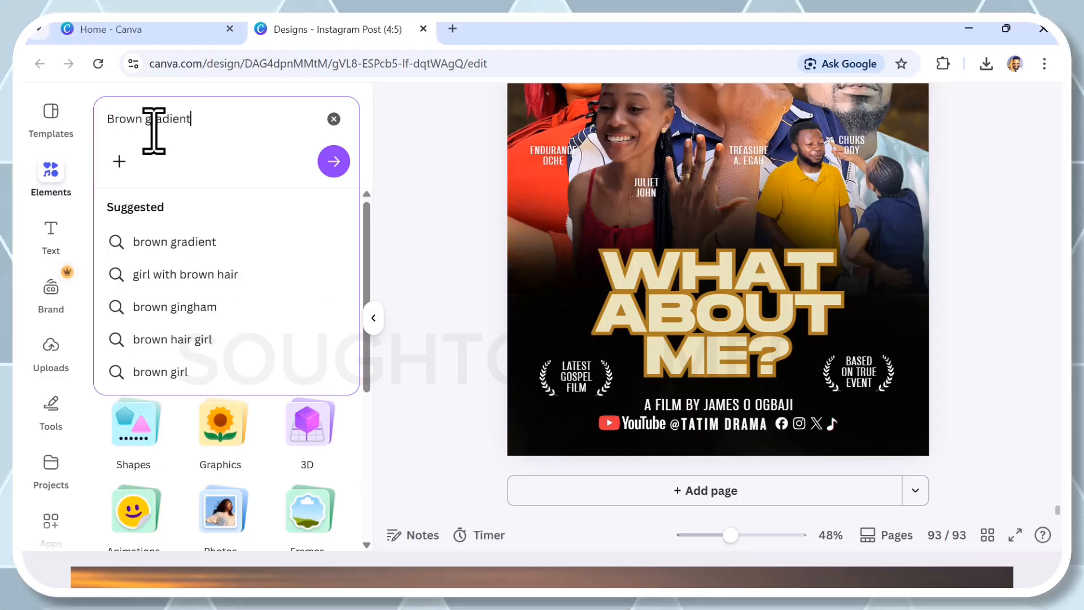
pyautogui.press('Return')
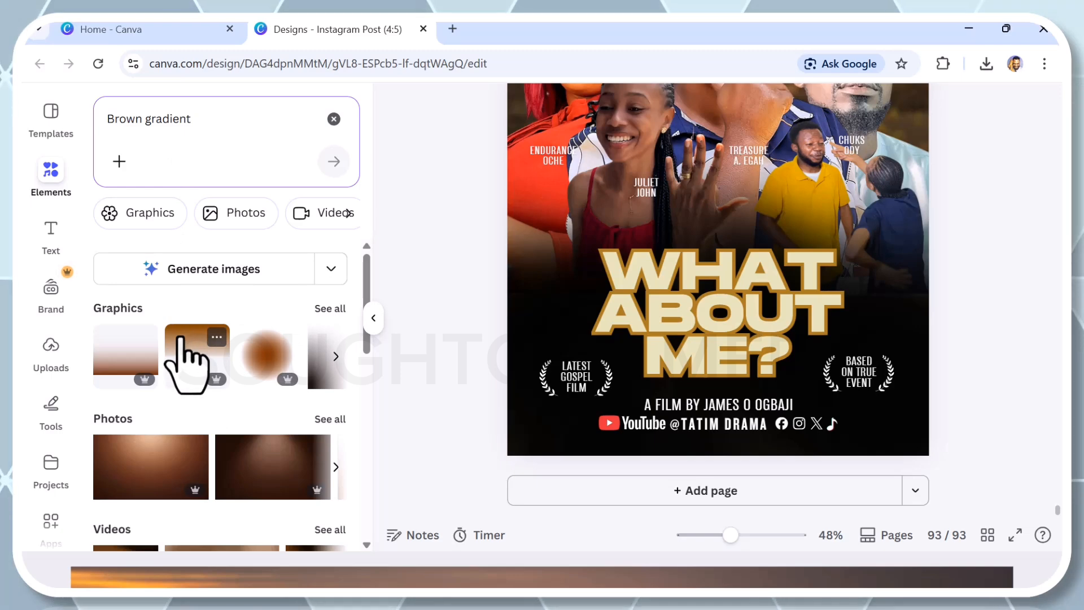
# Add a brown gradient graphic over the credits and flip it vertically.
pyautogui.moveTo(180, 339); pyautogui.dragTo(564, 380)
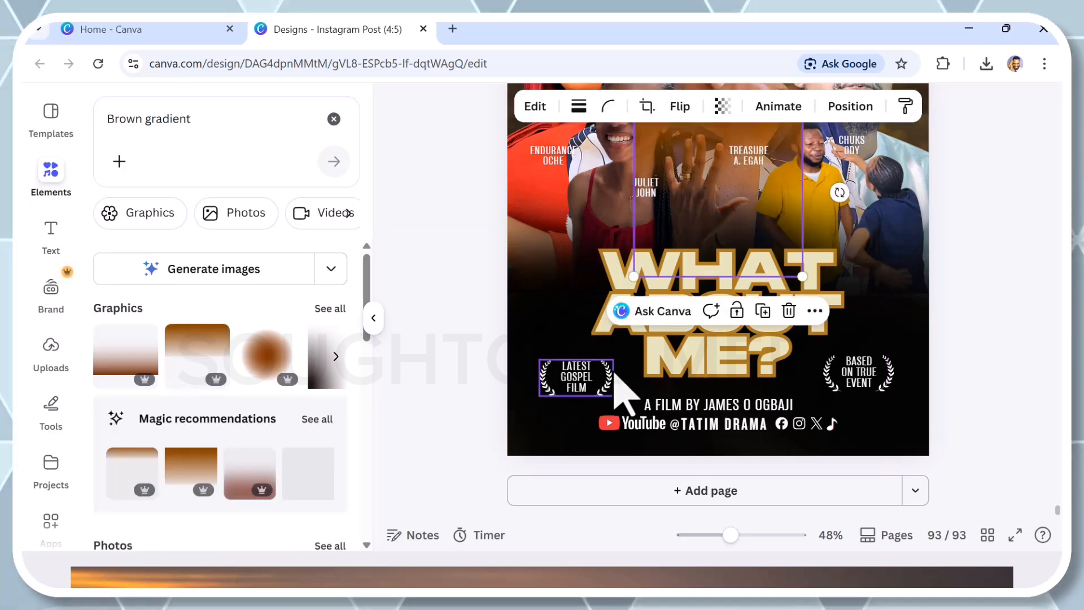
pyautogui.moveTo(709, 169); pyautogui.dragTo(646, 377)
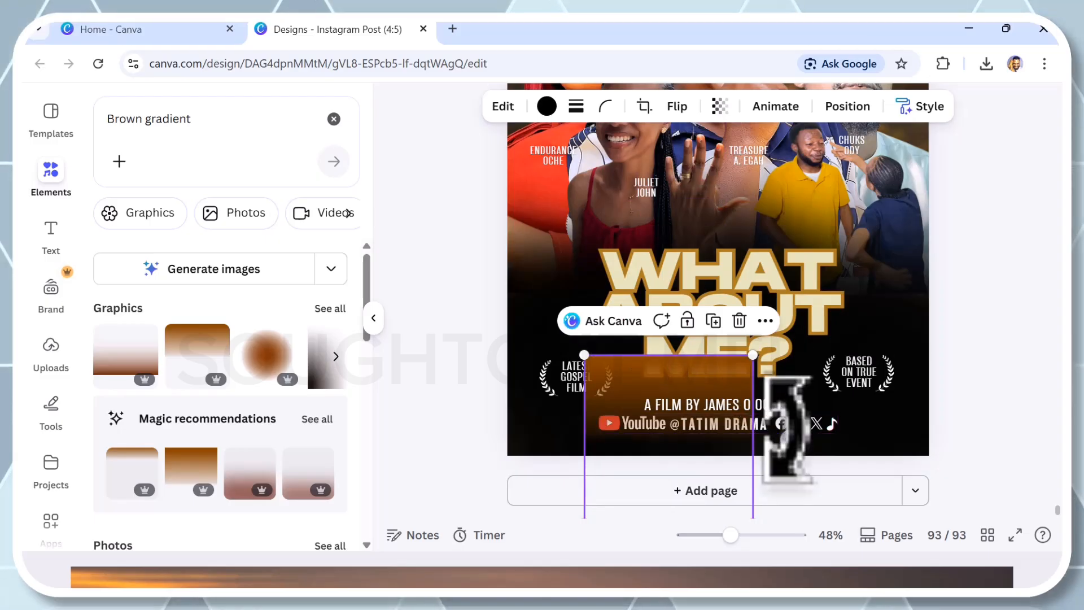
pyautogui.moveTo(784, 437); pyautogui.dragTo(502, 395)
pyautogui.hotkey('ctrl', 'z')
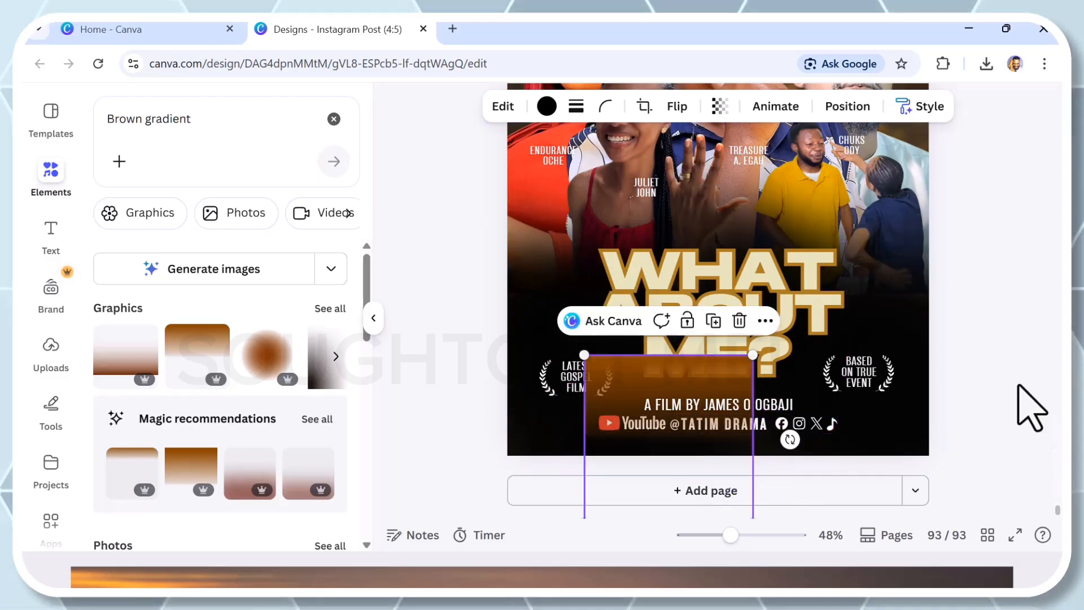
pyautogui.click(678, 107)
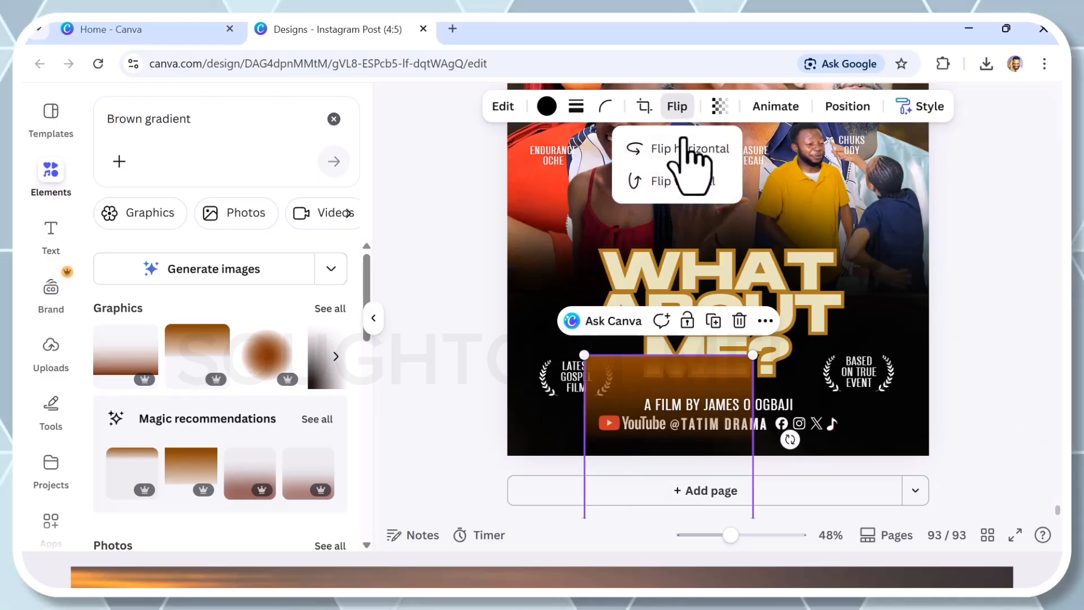
pyautogui.click(684, 182)
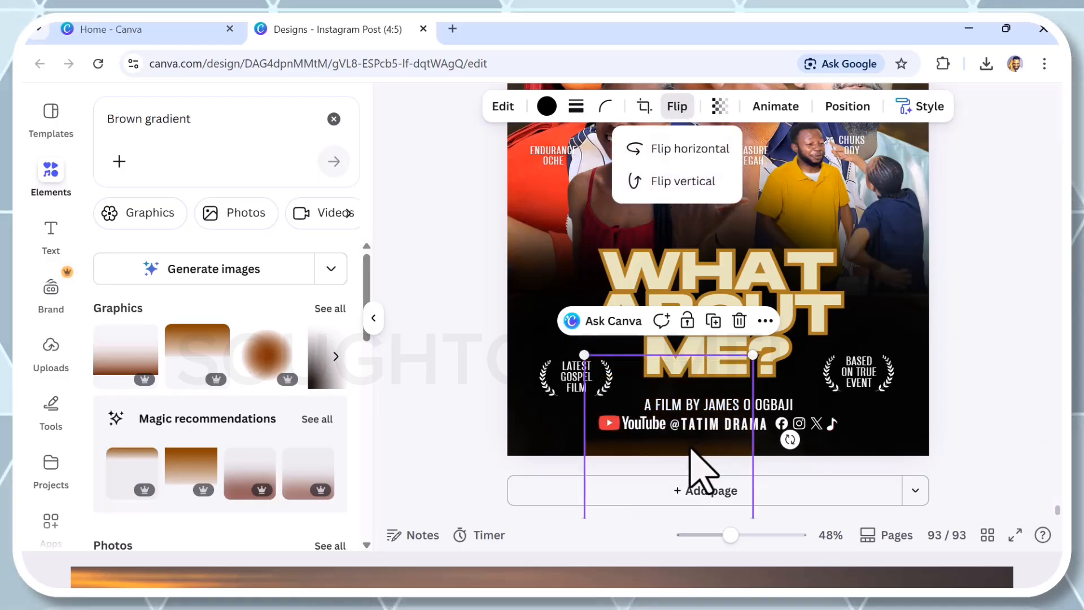
# Enlarge the gradient to cover the page, send it back two layers and forward one.
pyautogui.moveTo(692, 446); pyautogui.dragTo(606, 379)
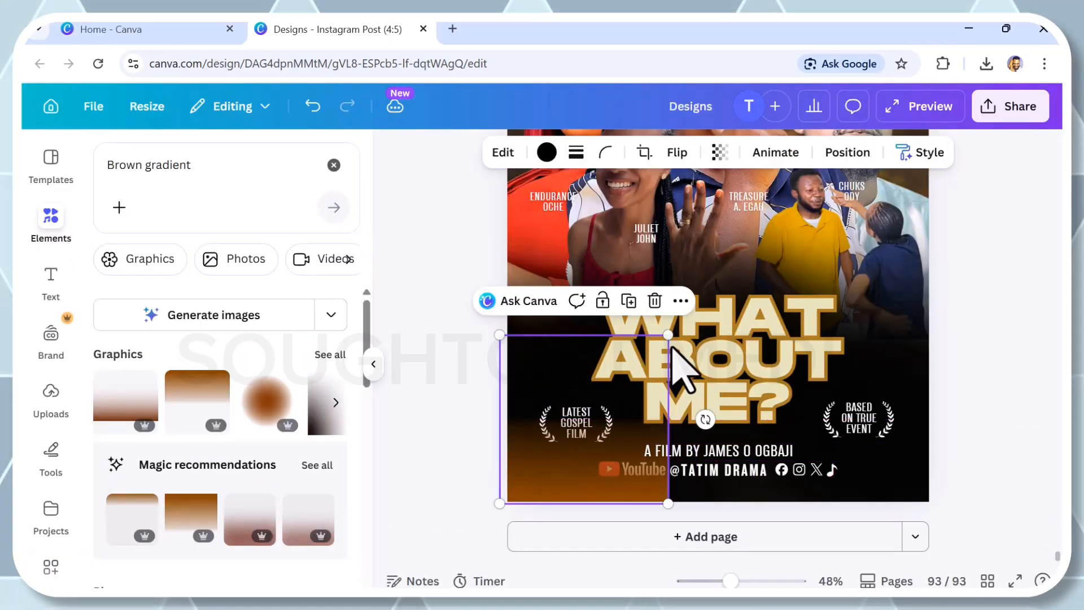
pyautogui.moveTo(669, 335); pyautogui.dragTo(1027, 152)
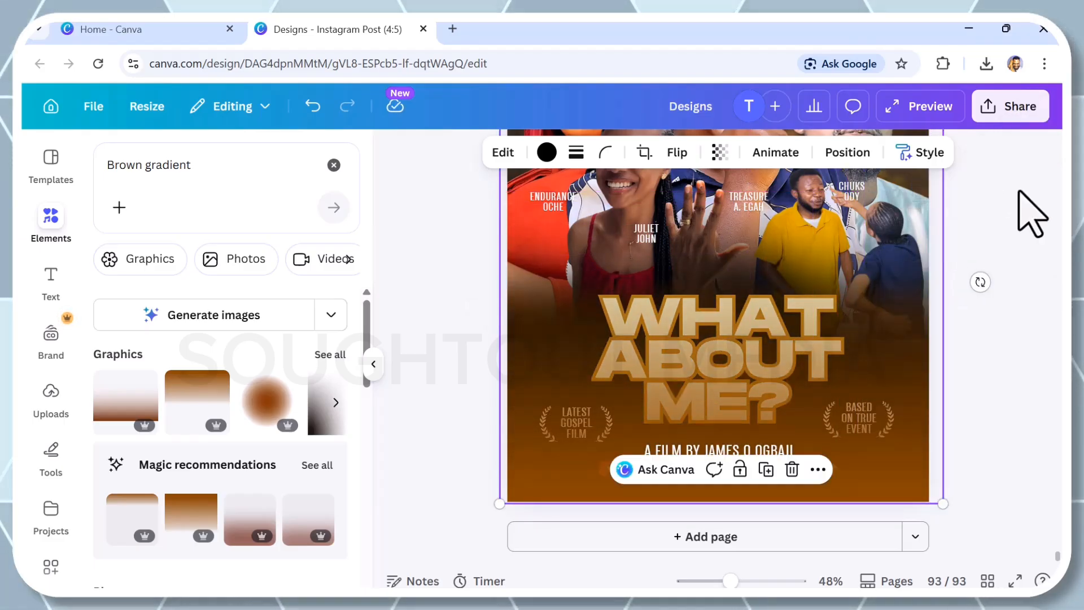
pyautogui.click(849, 154)
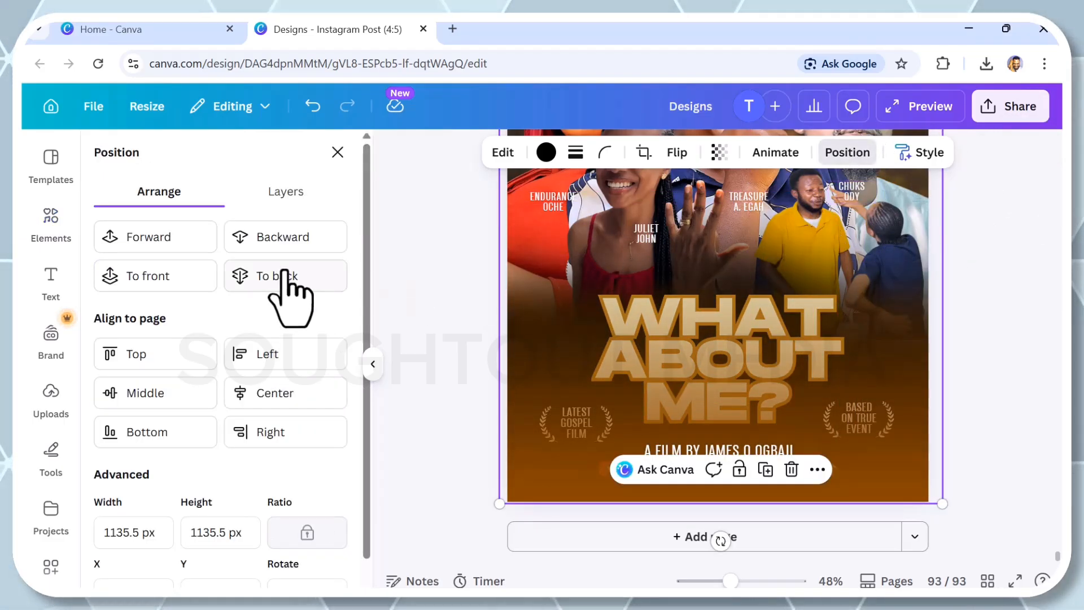
pyautogui.click(276, 237)
pyautogui.click(277, 237)
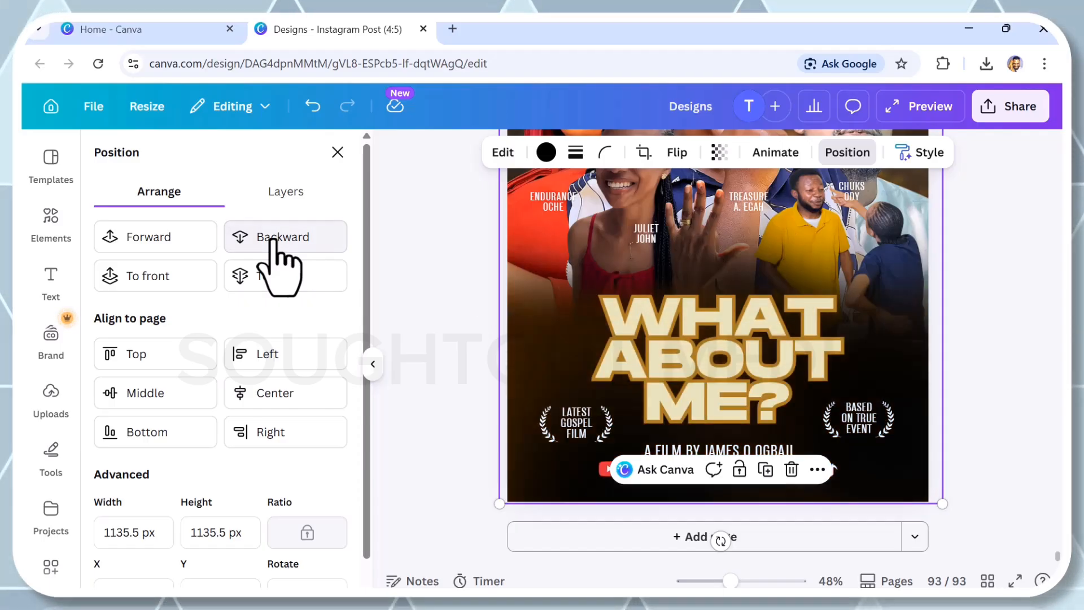
pyautogui.click(173, 237)
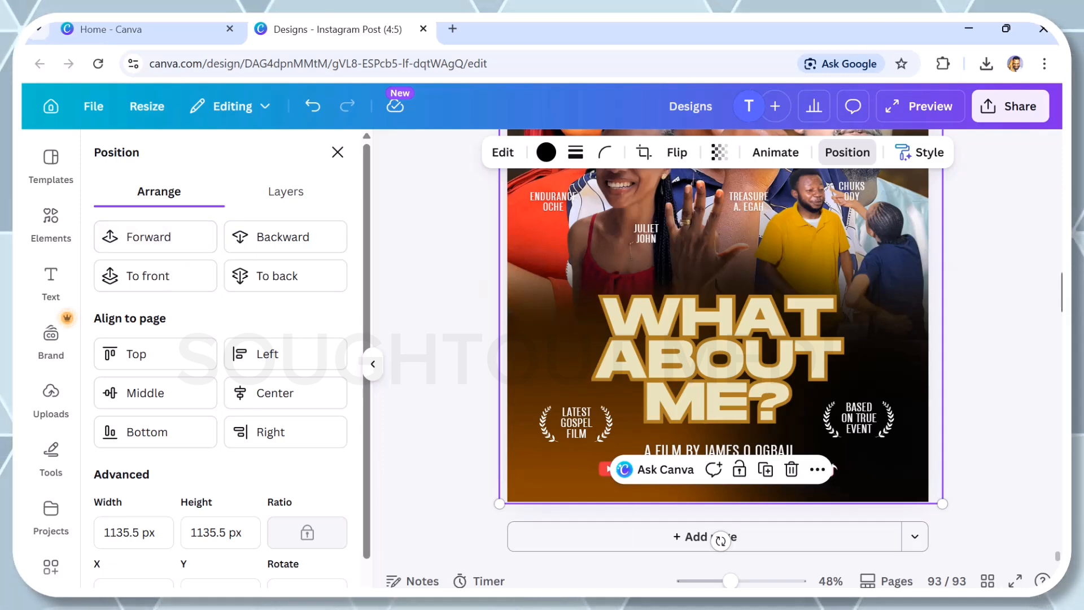
pyautogui.scroll(1, 1028, 303)
pyautogui.click(1032, 315)
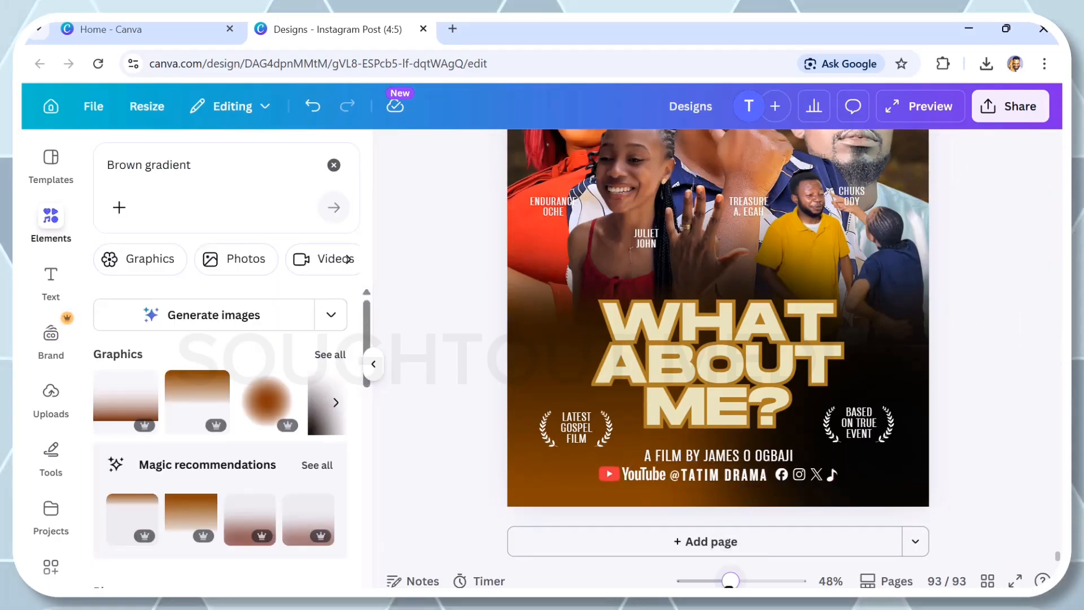
# Move the full-page brown gradient forward one layer so the poster bottom turns warm brown.
pyautogui.moveTo(730, 581); pyautogui.dragTo(712, 580)
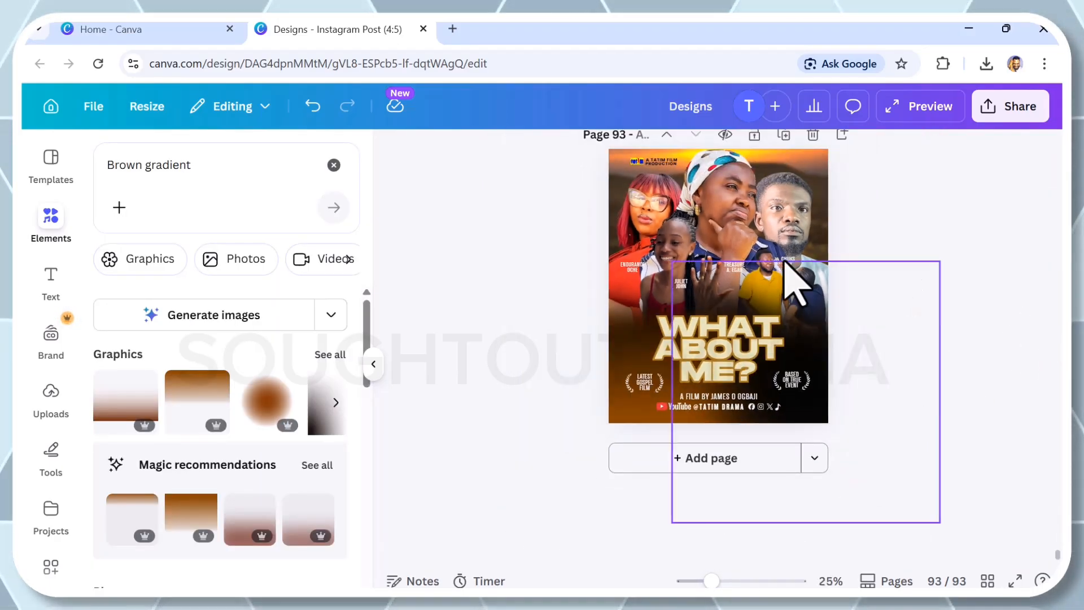
pyautogui.scroll(1, 762, 238)
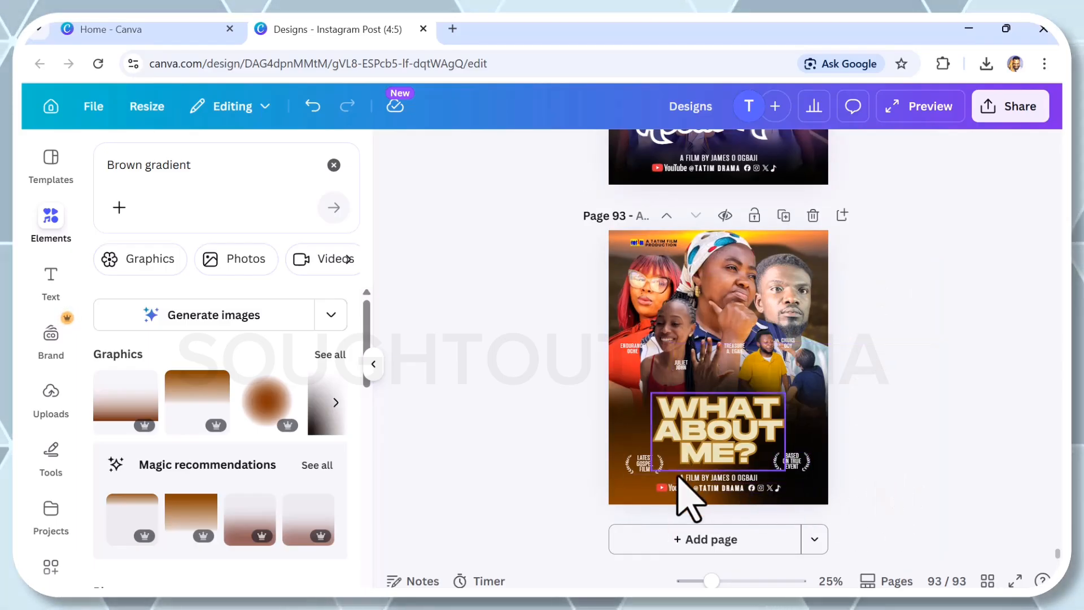
pyautogui.click(627, 494)
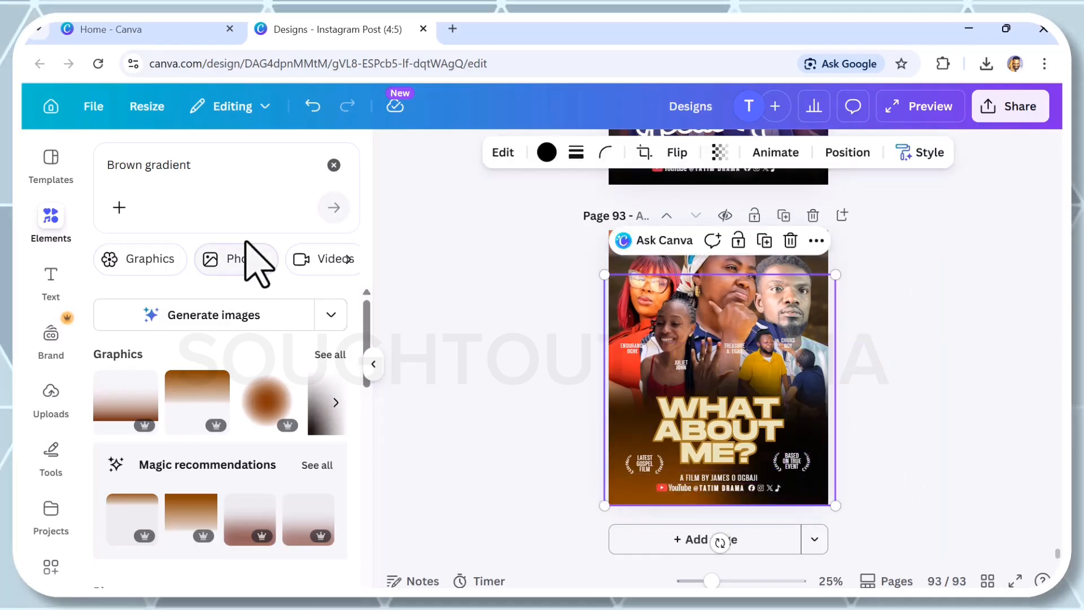
pyautogui.click(845, 154)
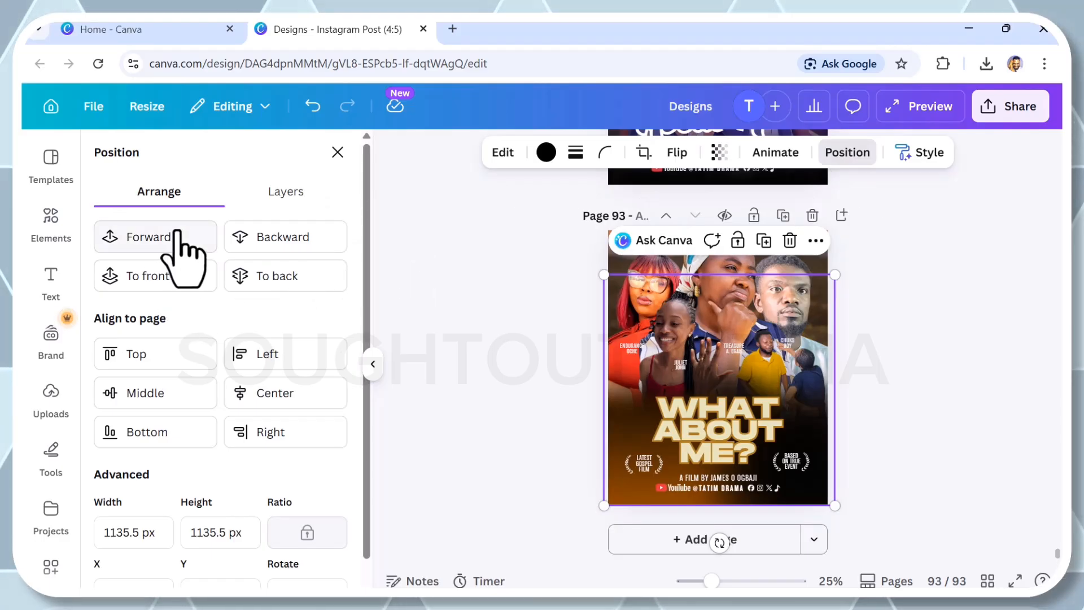
pyautogui.click(150, 242)
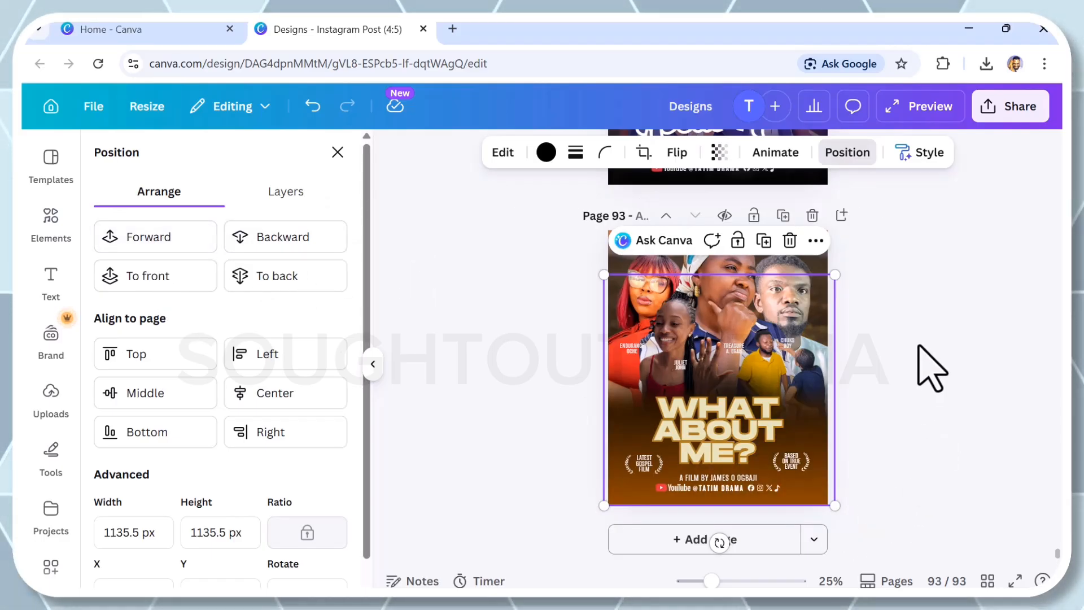
pyautogui.press('Escape')
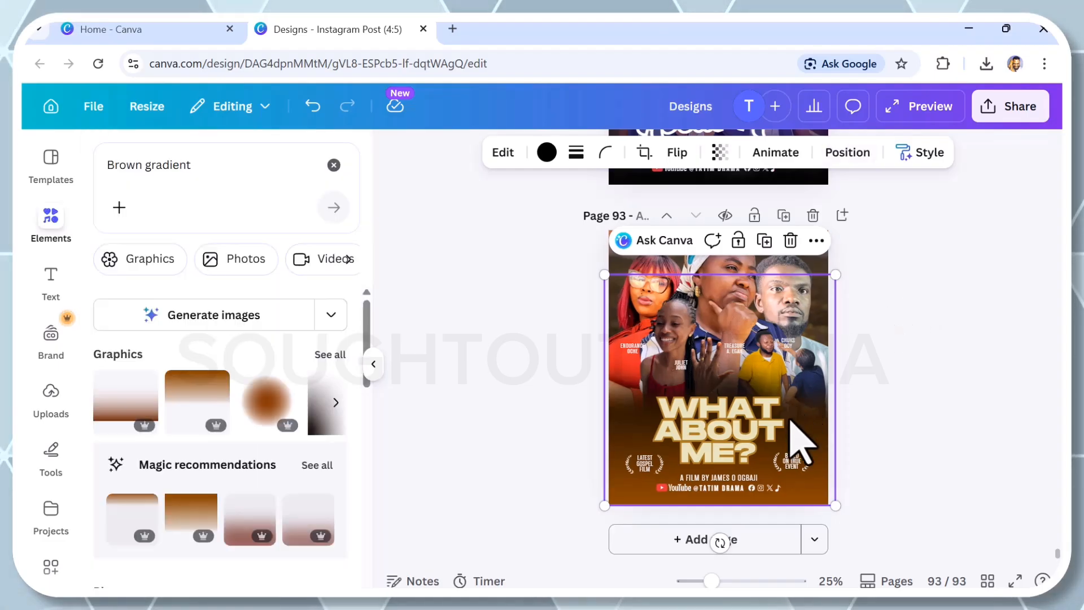
pyautogui.moveTo(711, 581); pyautogui.dragTo(727, 581)
pyautogui.click(1035, 314)
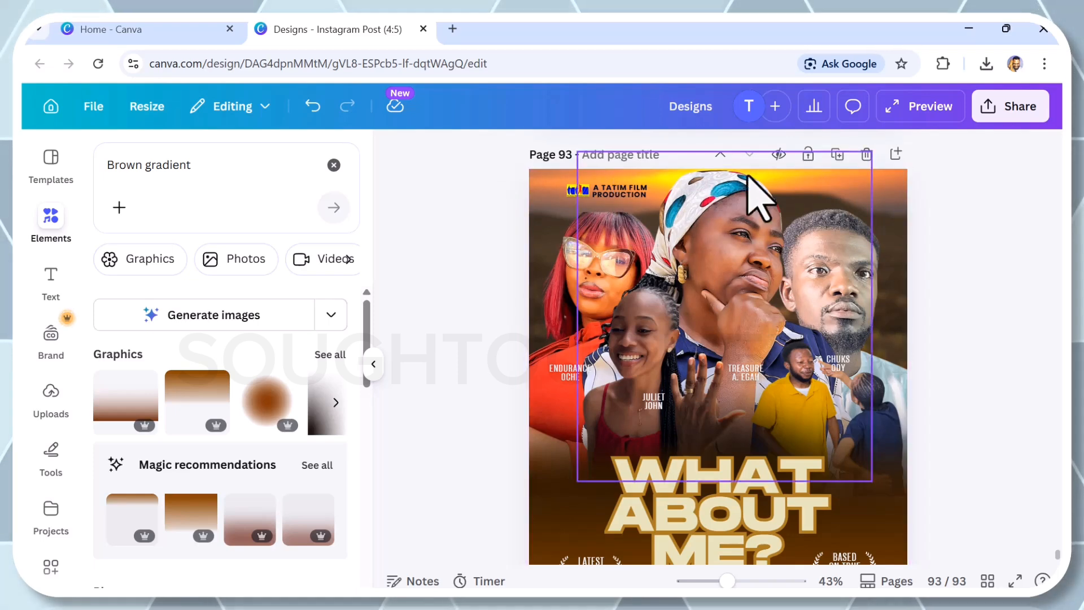
pyautogui.scroll(-5, 887, 316)
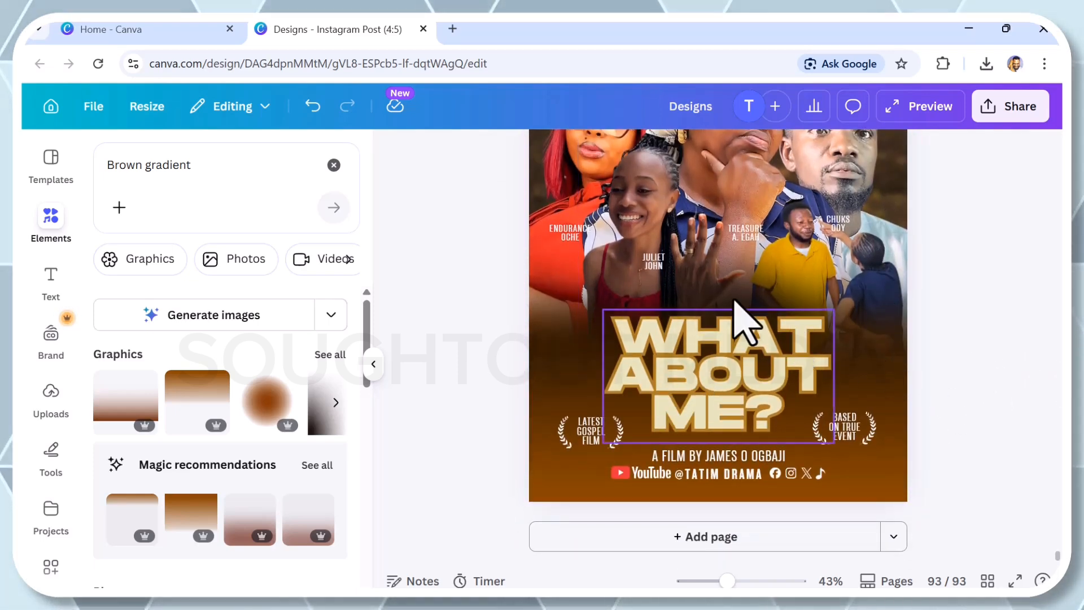
# Select the main cast cutout and cool its colour temperature to -11 in Adjust.
pyautogui.scroll(6, 734, 299)
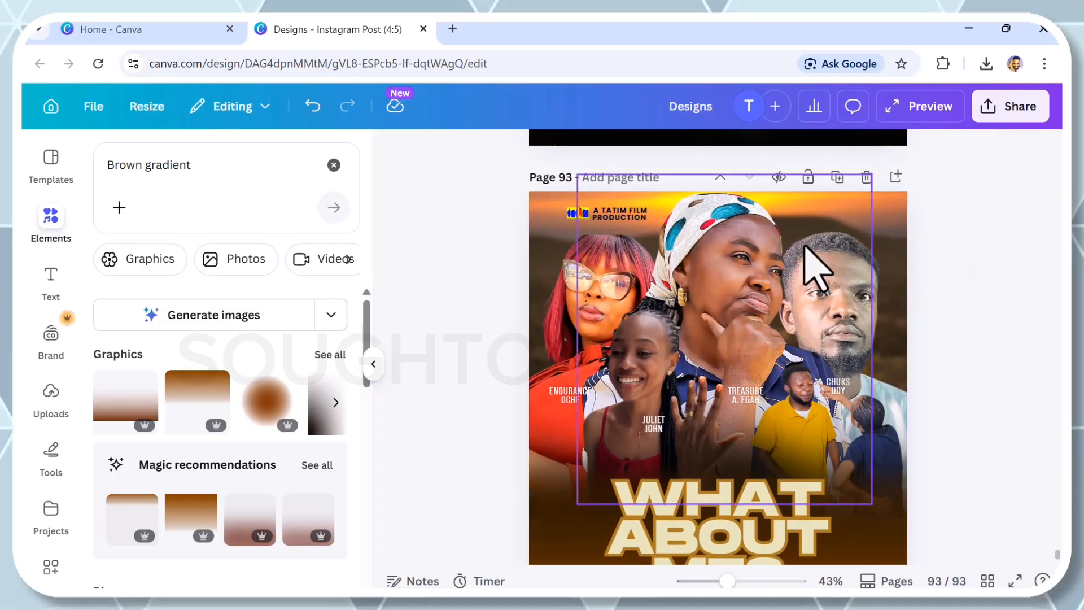
pyautogui.click(758, 230)
pyautogui.moveTo(758, 230); pyautogui.dragTo(759, 228)
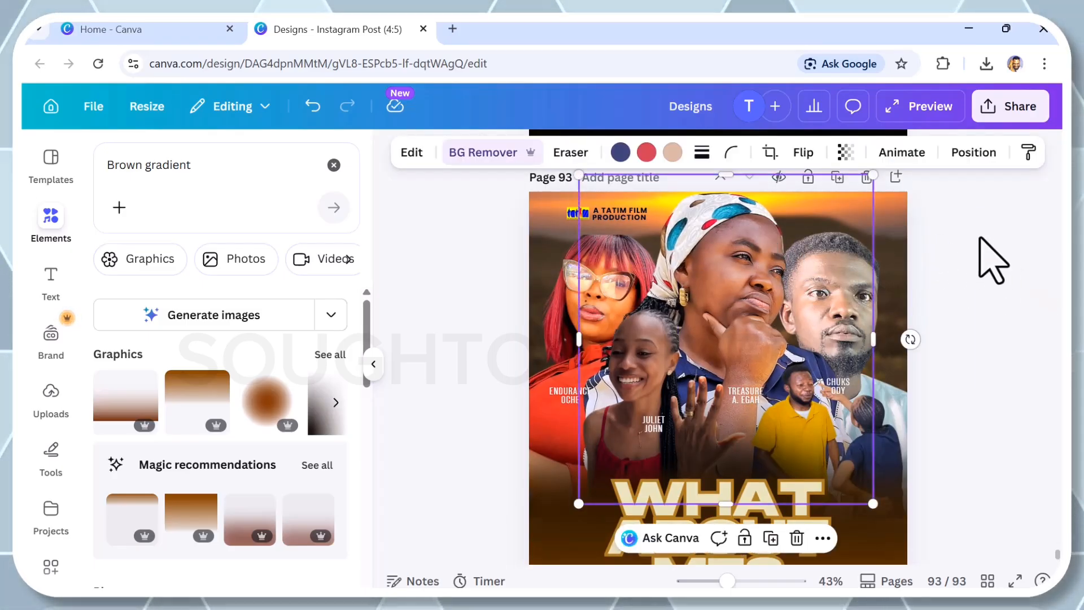
pyautogui.click(992, 259)
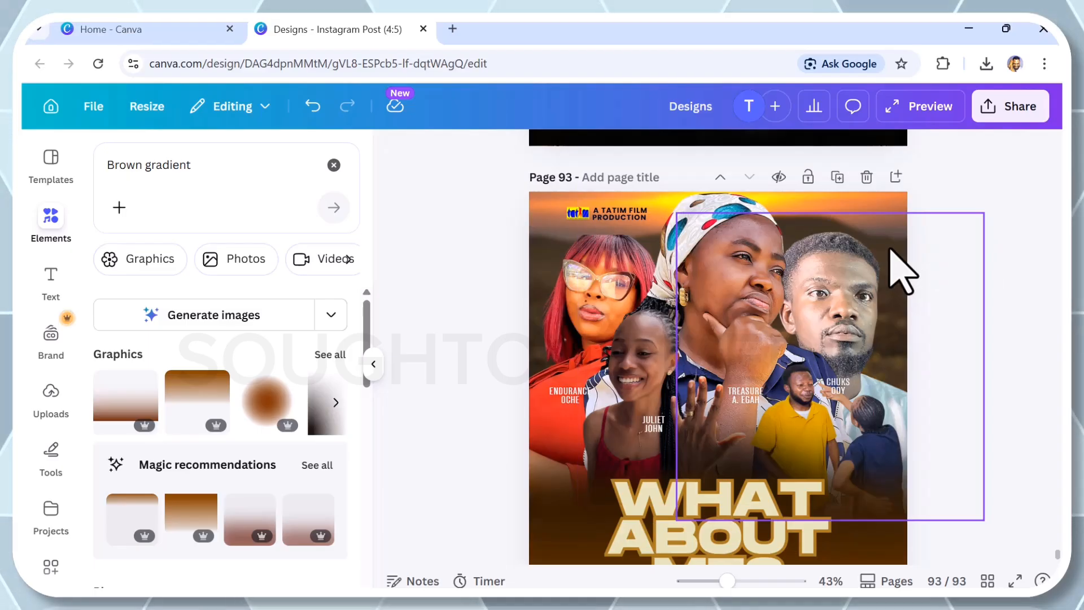
pyautogui.click(850, 288)
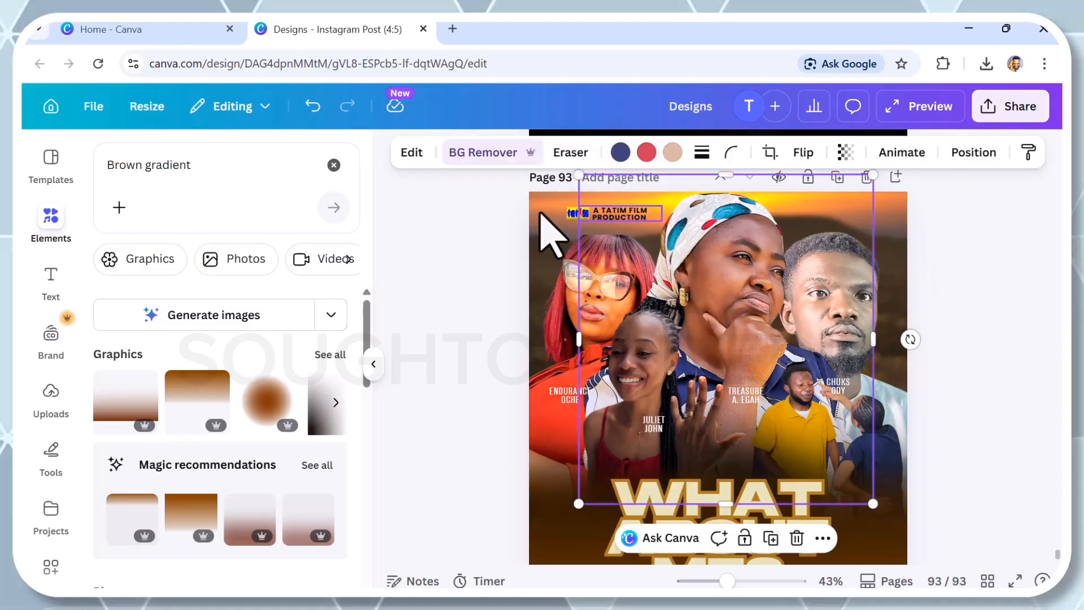
pyautogui.click(411, 153)
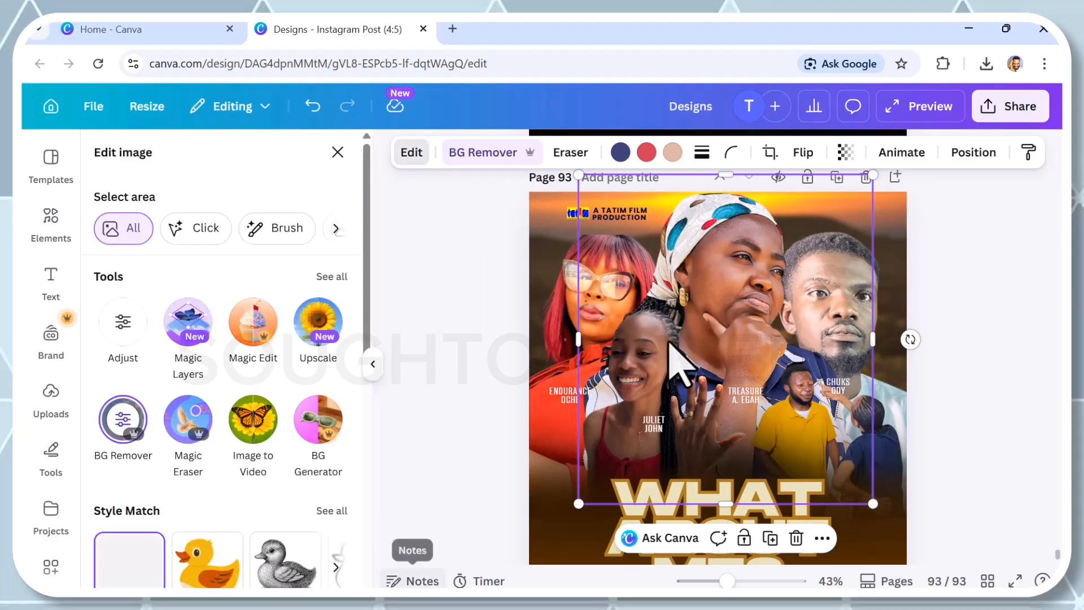
pyautogui.click(122, 324)
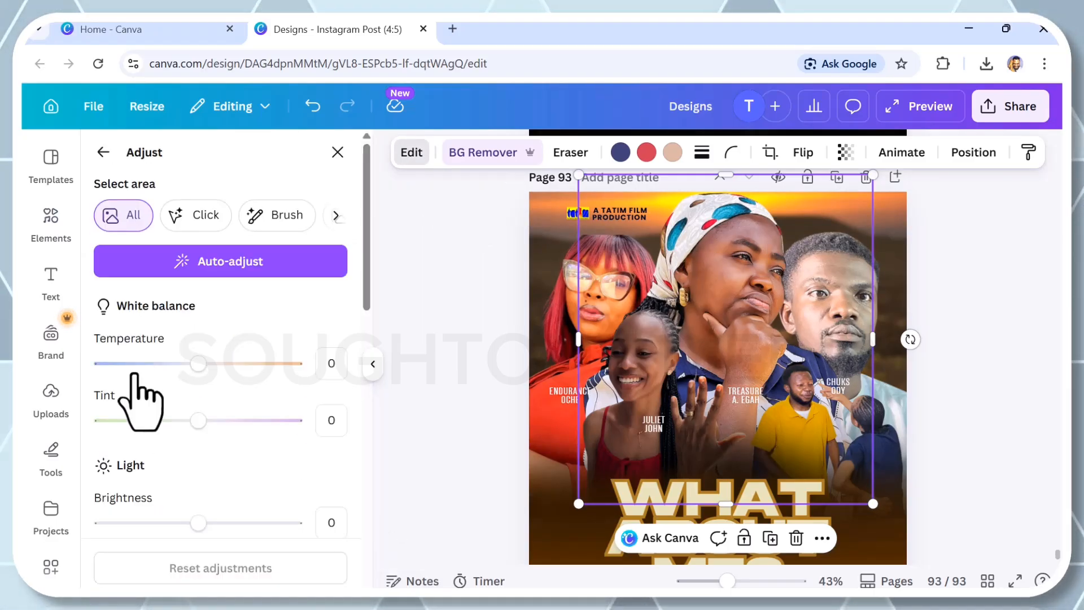
pyautogui.click(228, 364)
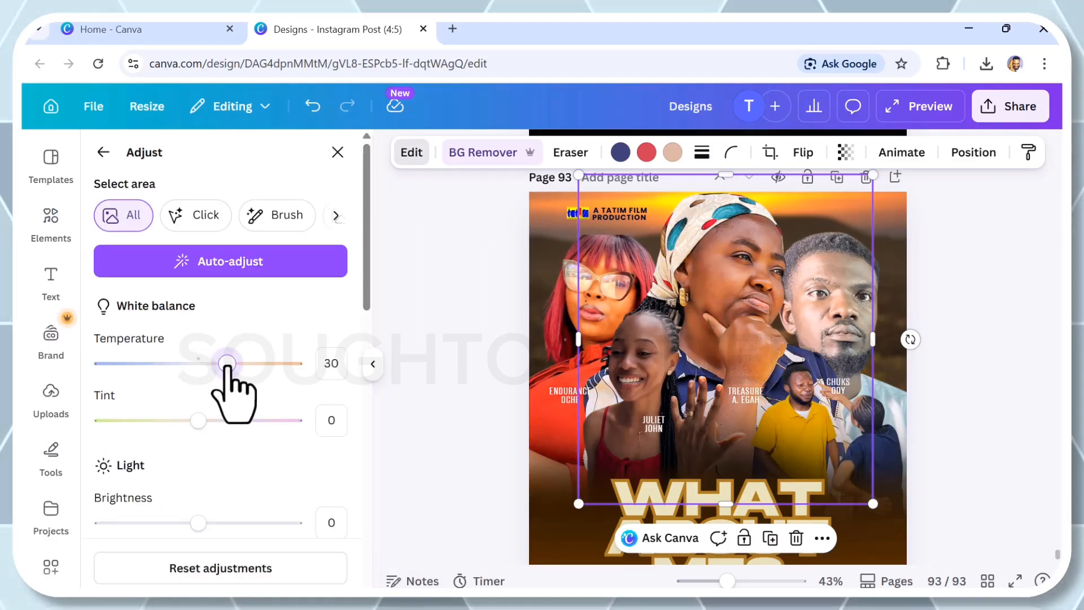
pyautogui.moveTo(226, 364); pyautogui.dragTo(182, 364)
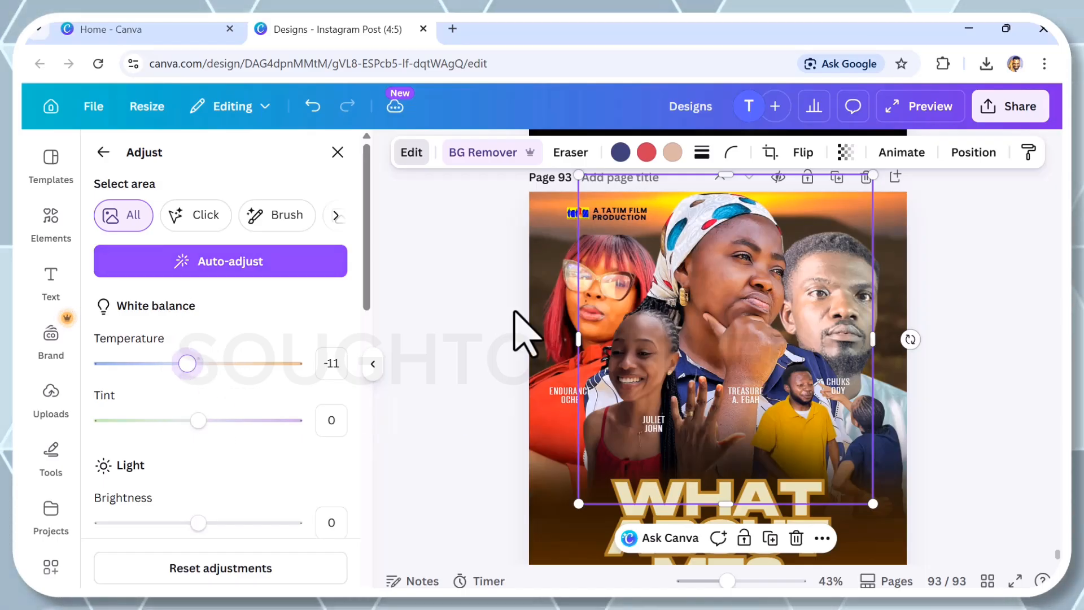
# Set brightness 8, contrast 10, highlights 9, shadows 29, whites -2 and blacks -10.
pyautogui.scroll(-3, 192, 413)
pyautogui.moveTo(201, 370); pyautogui.dragTo(206, 371)
pyautogui.moveTo(199, 423); pyautogui.dragTo(207, 418)
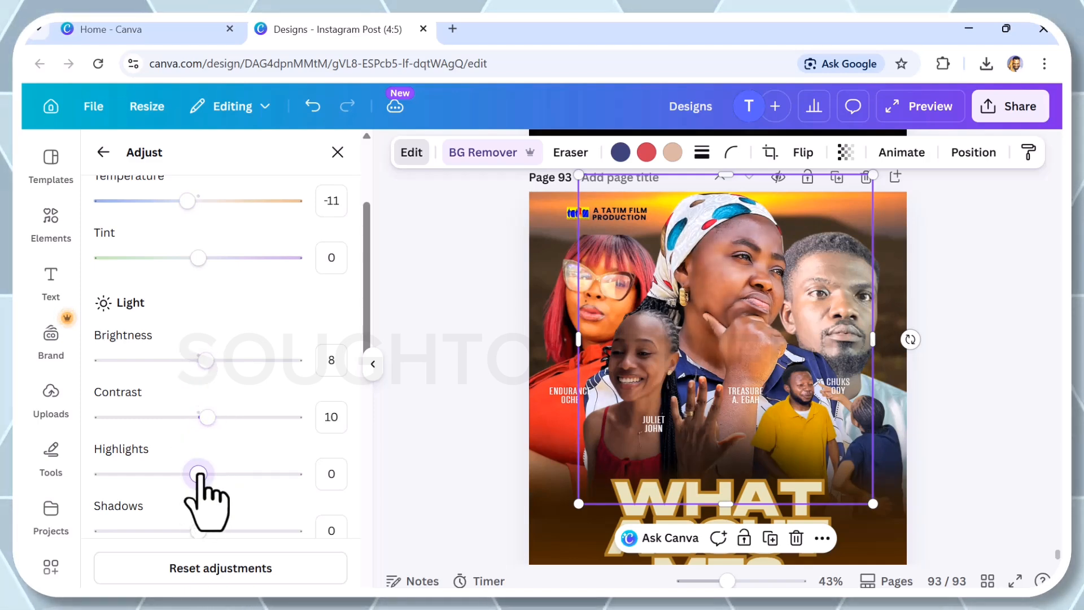
pyautogui.moveTo(198, 474); pyautogui.dragTo(206, 473)
pyautogui.scroll(-4, 217, 452)
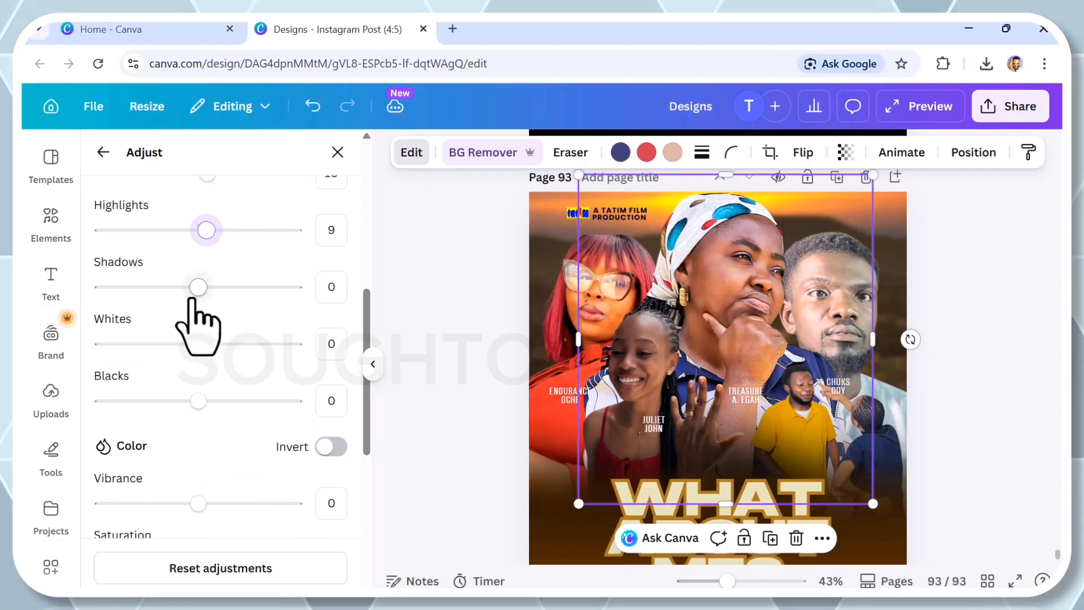
pyautogui.moveTo(197, 287); pyautogui.dragTo(225, 287)
pyautogui.moveTo(197, 344)
pyautogui.mouseDown()
pyautogui.moveTo(169, 344)
pyautogui.moveTo(195, 344)
pyautogui.mouseUp()
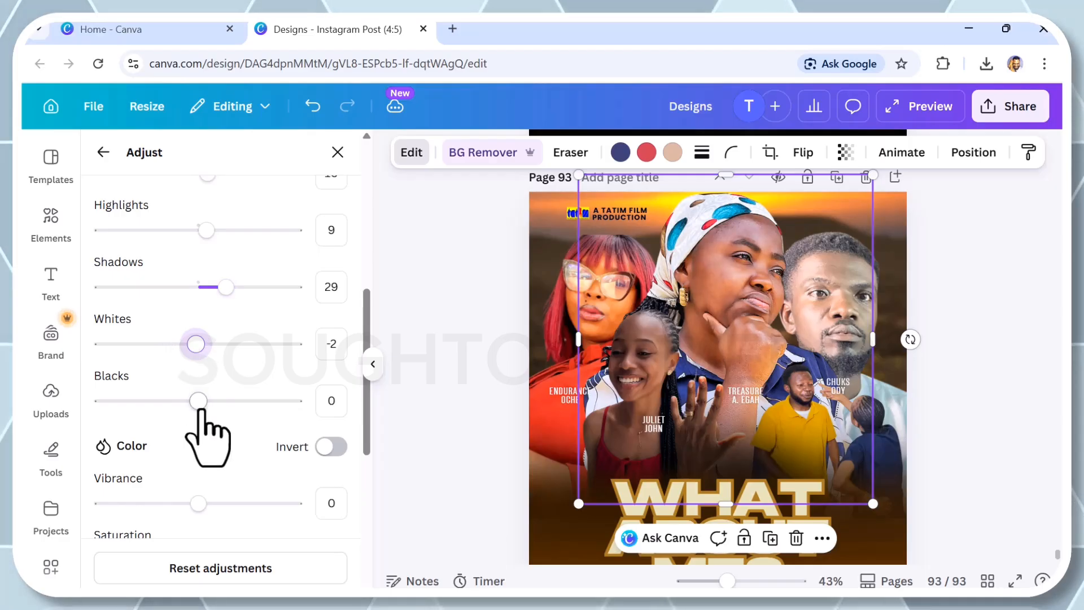
pyautogui.moveTo(204, 402); pyautogui.dragTo(186, 402)
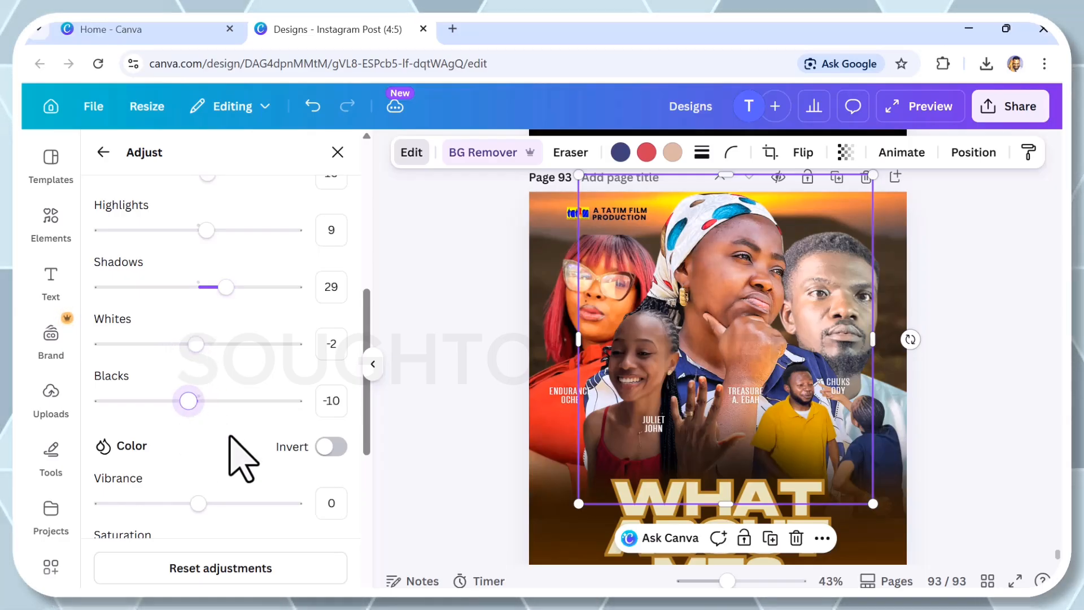
# Raise the cutout's vibrance to 14, keeping saturation at 0.
pyautogui.scroll(-2, 226, 458)
pyautogui.moveTo(206, 419)
pyautogui.mouseDown()
pyautogui.moveTo(226, 423)
pyautogui.moveTo(211, 423)
pyautogui.mouseUp()
pyautogui.moveTo(196, 479); pyautogui.dragTo(138, 481)
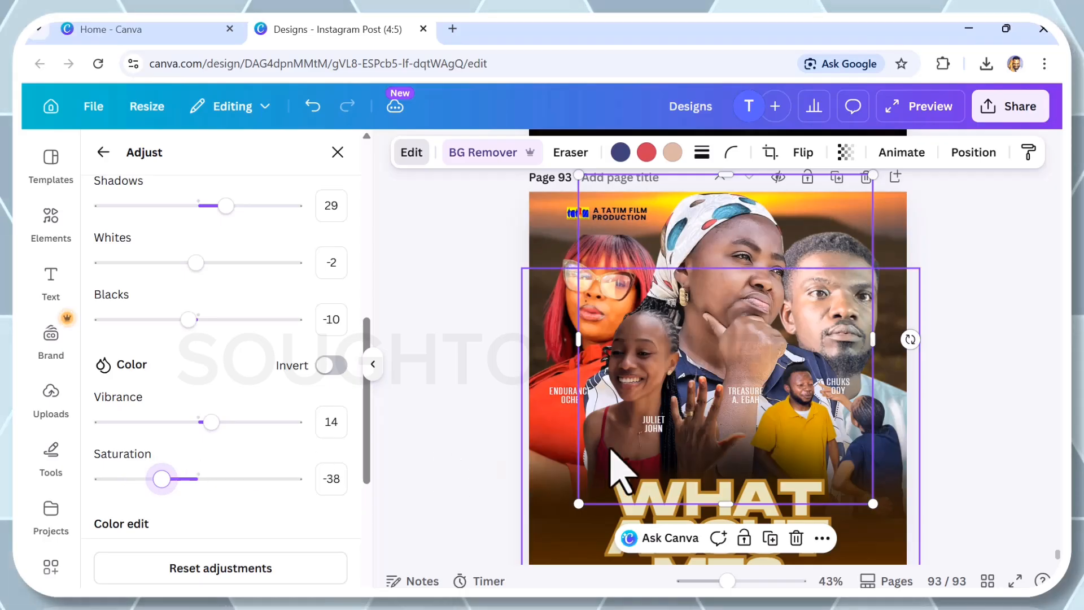
pyautogui.scroll(-5, 1055, 314)
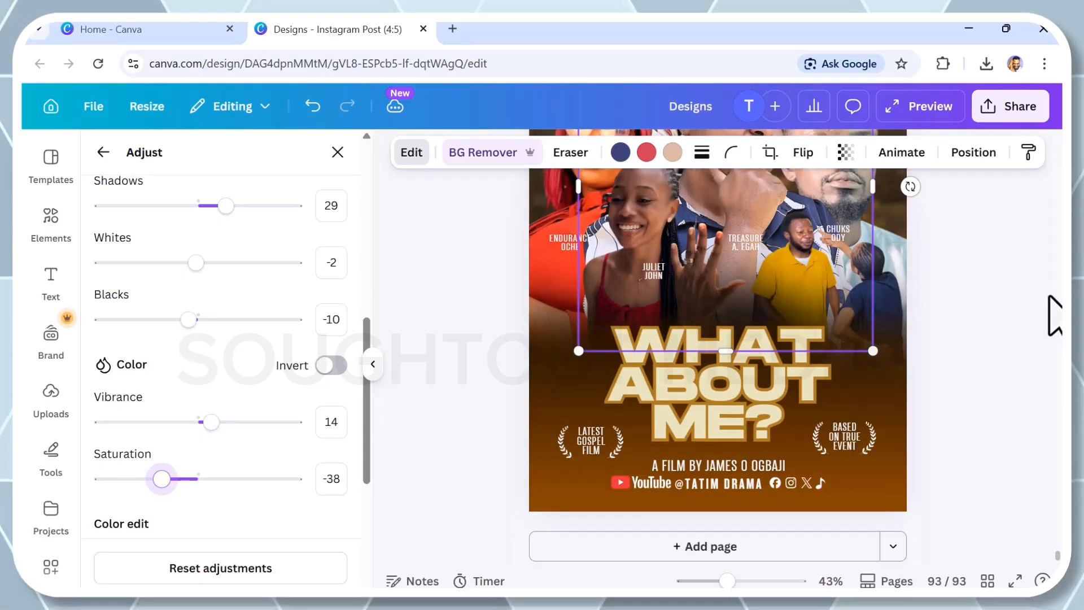
pyautogui.scroll(6, 1028, 326)
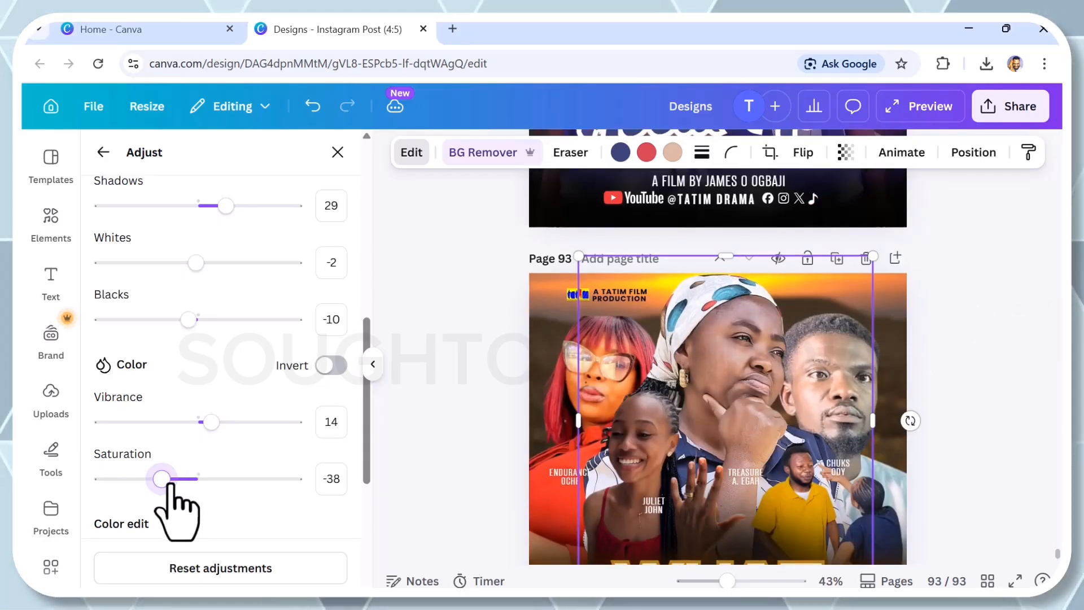
pyautogui.moveTo(168, 484); pyautogui.dragTo(198, 497)
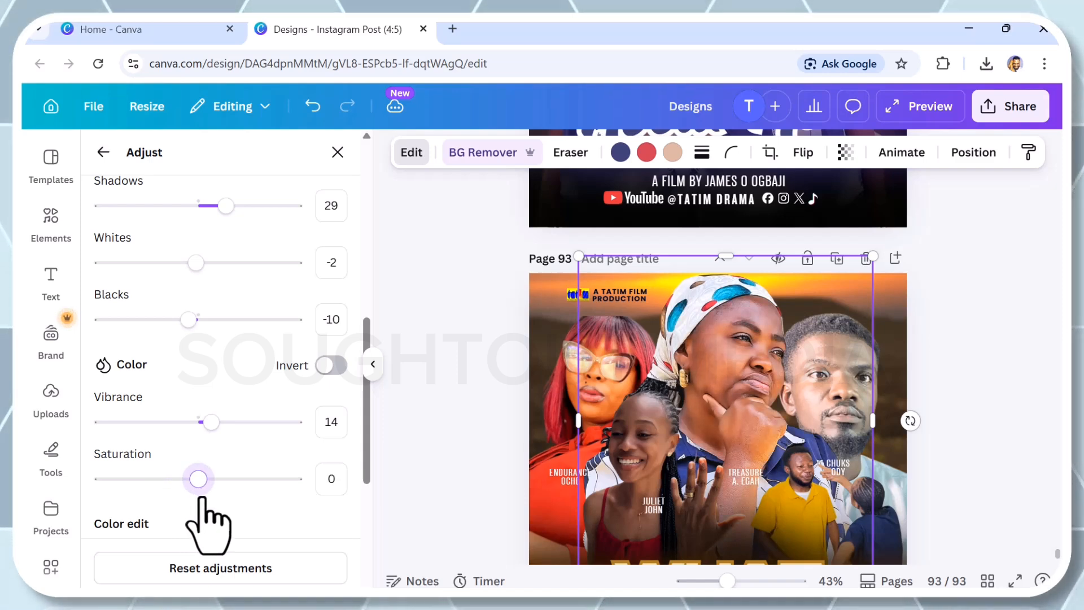
pyautogui.scroll(-2, 1055, 358)
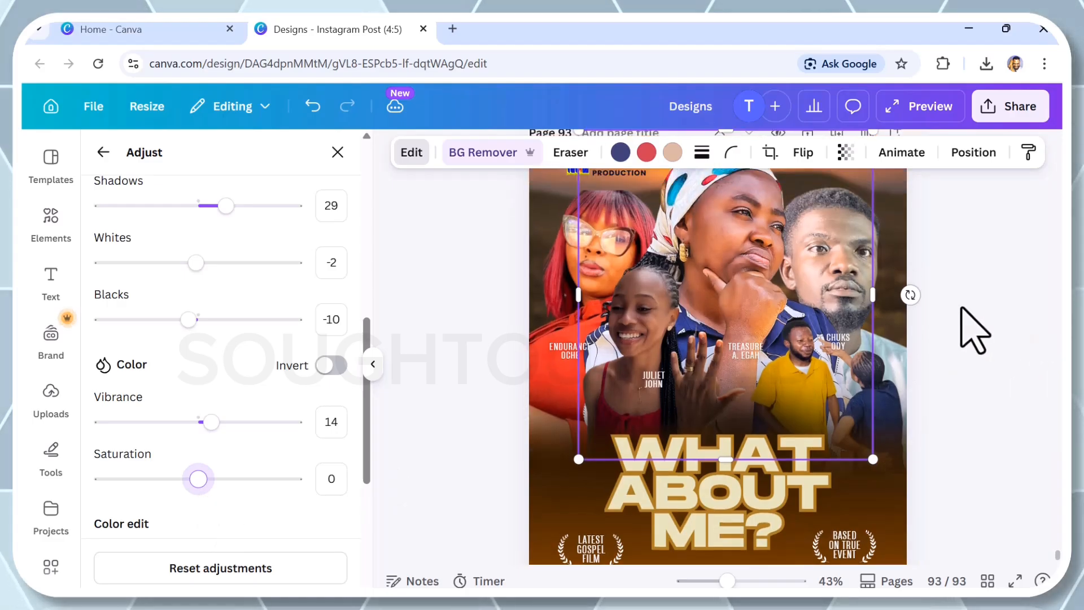
pyautogui.scroll(1, 975, 330)
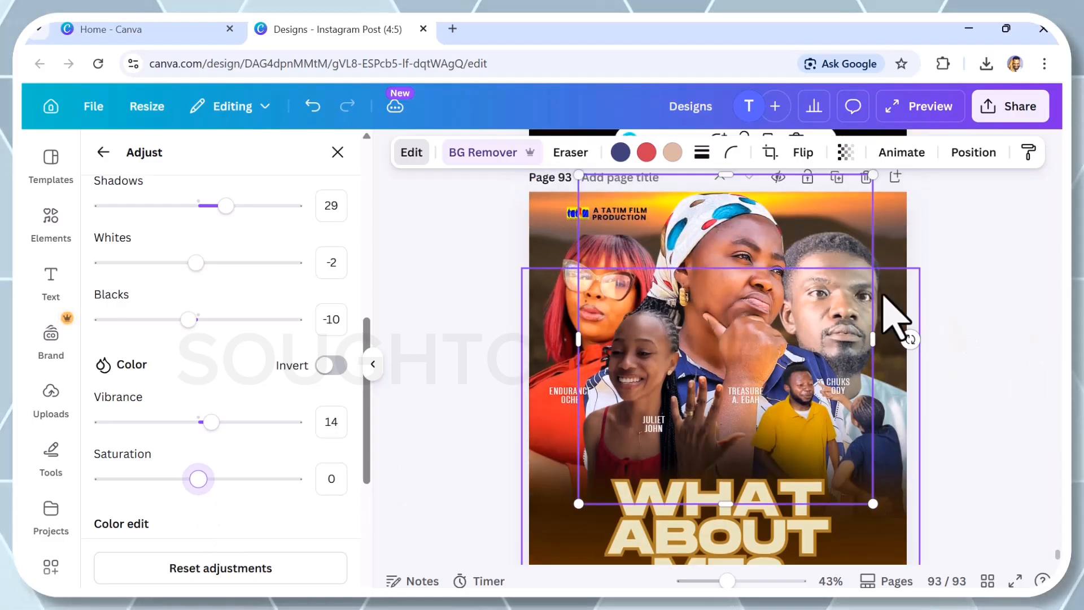
# On the right-hand cast photo, darken the blacks, set whites to -11 and contrast to 19.
pyautogui.click(870, 266)
pyautogui.moveTo(198, 320)
pyautogui.mouseDown()
pyautogui.moveTo(186, 317)
pyautogui.moveTo(192, 331)
pyautogui.mouseUp()
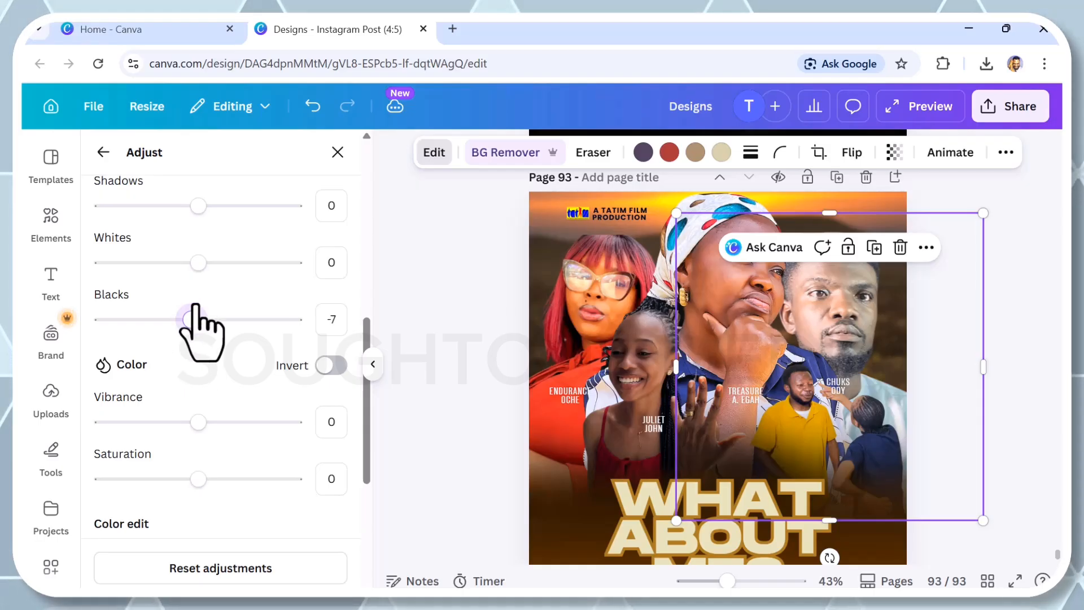
pyautogui.moveTo(198, 262)
pyautogui.mouseDown()
pyautogui.moveTo(211, 262)
pyautogui.moveTo(187, 263)
pyautogui.mouseUp()
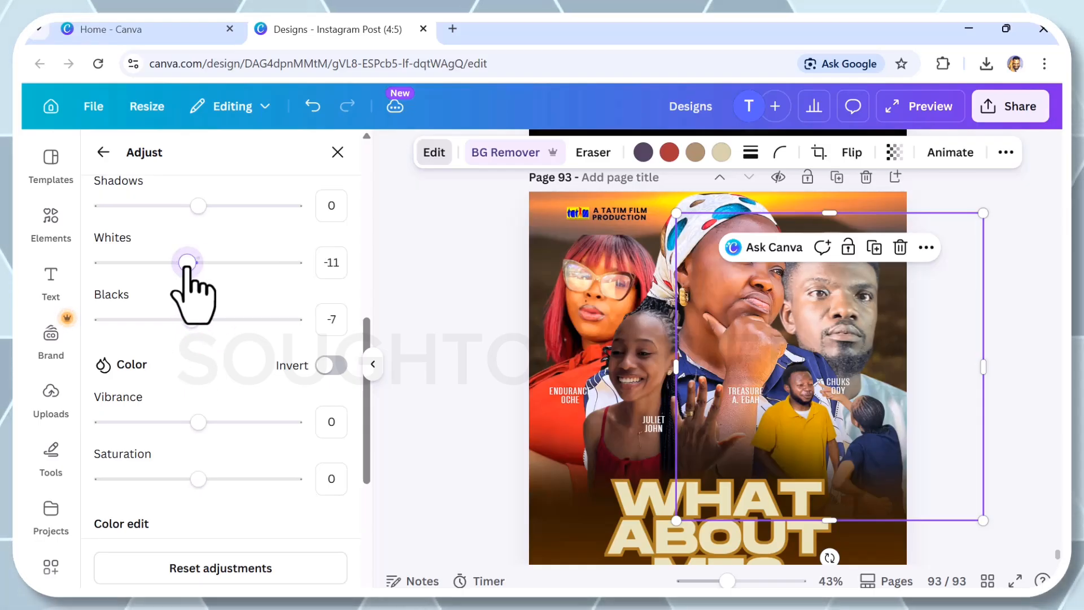
pyautogui.scroll(3, 213, 260)
pyautogui.moveTo(199, 368); pyautogui.dragTo(206, 368)
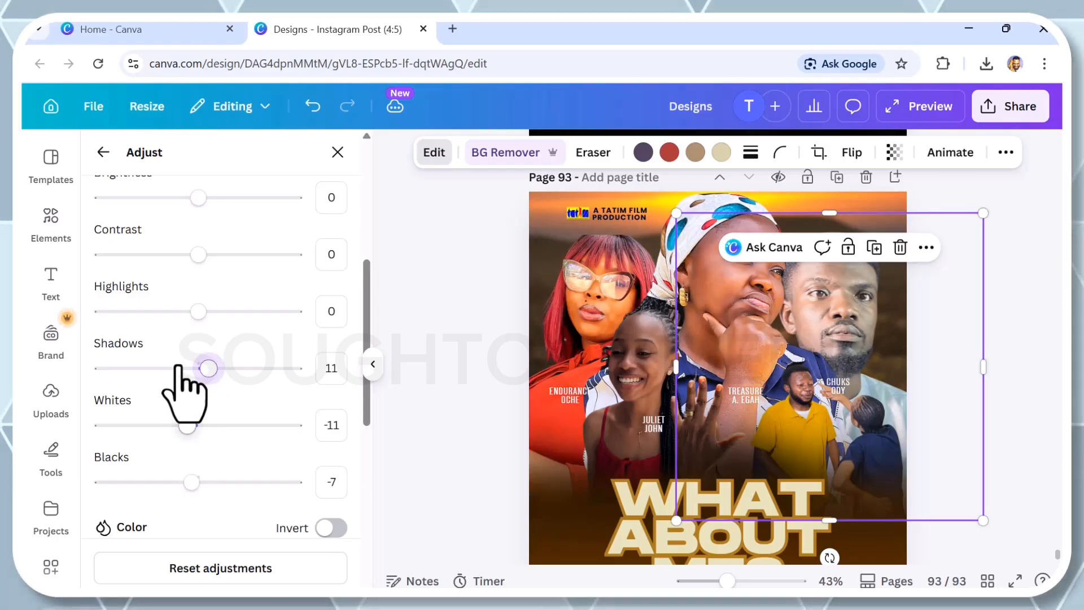
pyautogui.moveTo(199, 311)
pyautogui.mouseDown()
pyautogui.moveTo(210, 311)
pyautogui.moveTo(198, 311)
pyautogui.mouseUp()
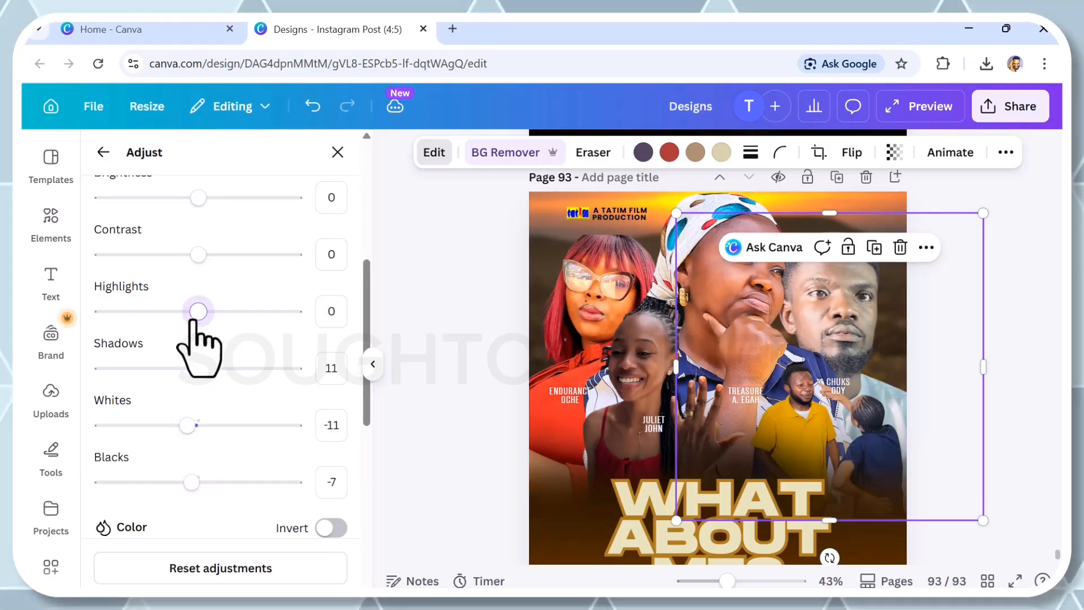
pyautogui.moveTo(198, 254); pyautogui.dragTo(207, 254)
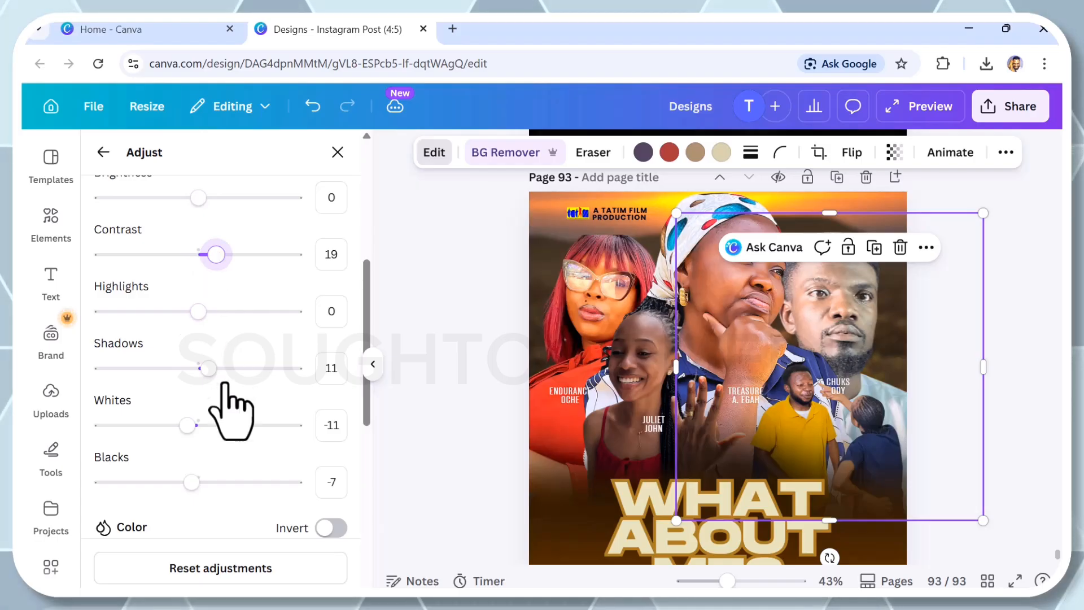
# Increase the right-hand photo's saturation.
pyautogui.scroll(3, 218, 248)
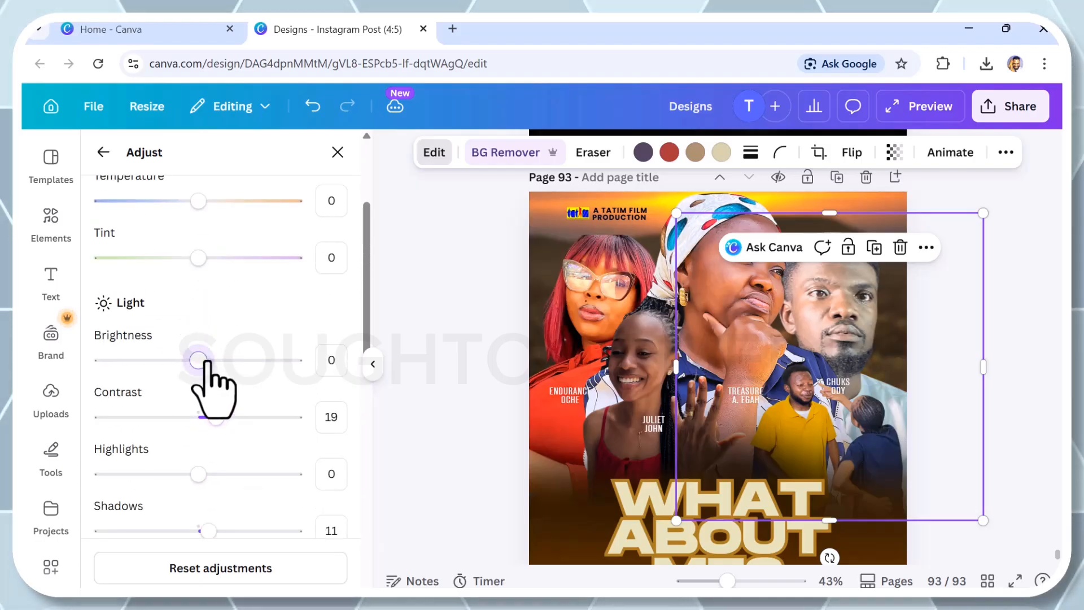
pyautogui.moveTo(199, 360)
pyautogui.mouseDown()
pyautogui.moveTo(213, 360)
pyautogui.moveTo(201, 359)
pyautogui.mouseUp()
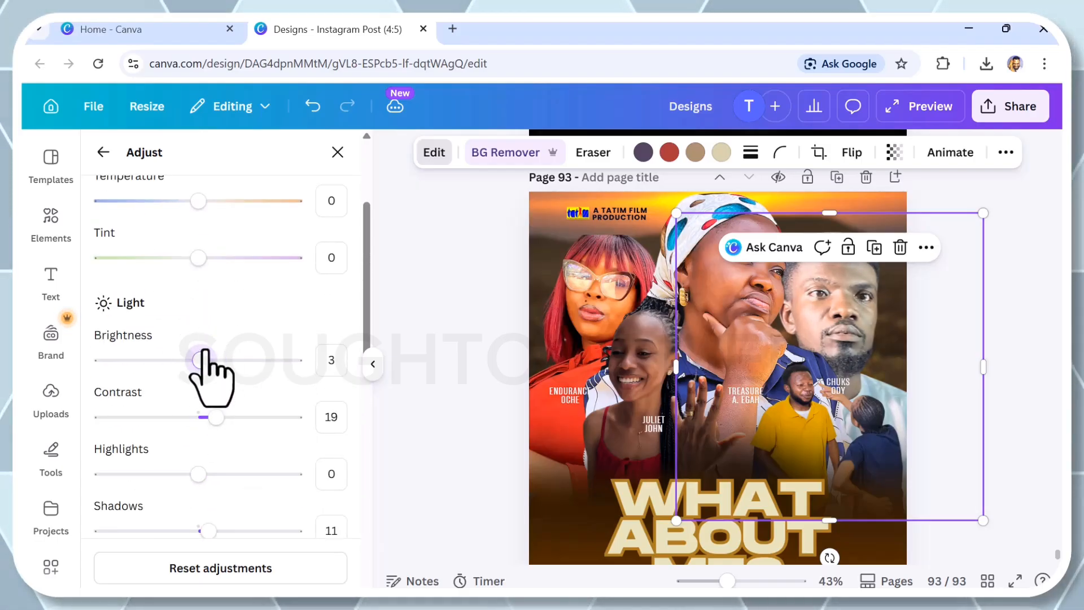
pyautogui.scroll(3, 224, 282)
pyautogui.scroll(-12, 232, 299)
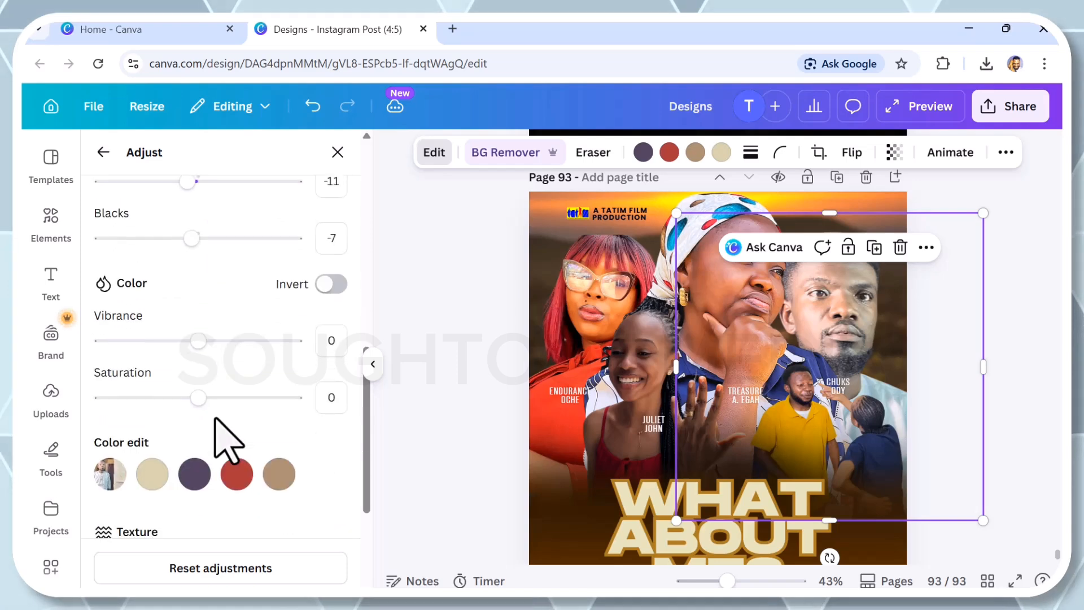
pyautogui.scroll(3, 249, 363)
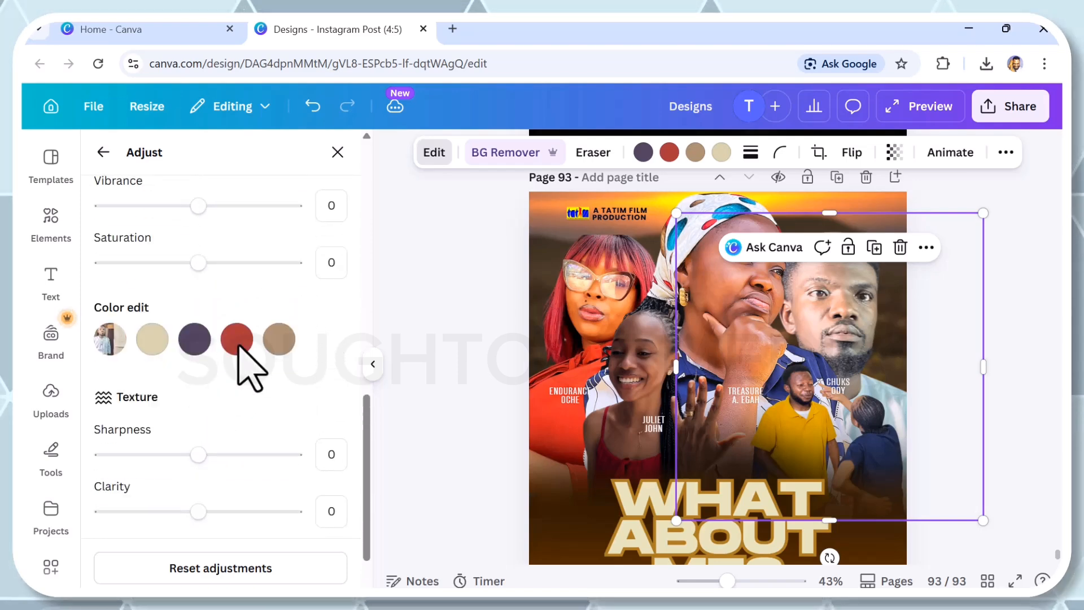
pyautogui.scroll(3, 220, 452)
pyautogui.scroll(-3, 210, 513)
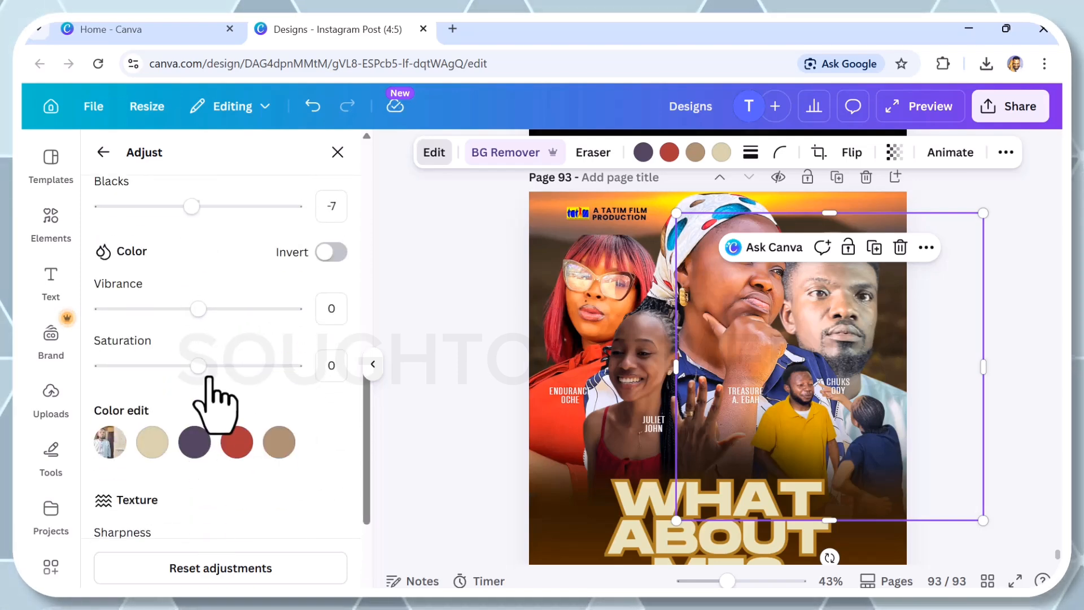
pyautogui.moveTo(201, 364); pyautogui.dragTo(245, 377)
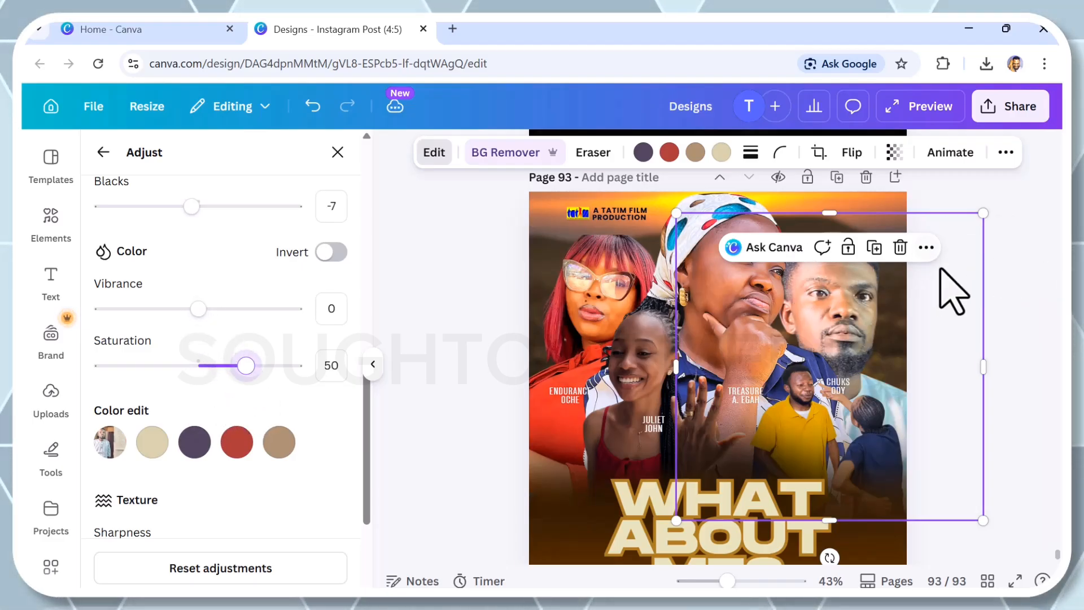
# Reselect the right-hand cast cutout and cool its colour temperature to -7.
pyautogui.click(924, 287)
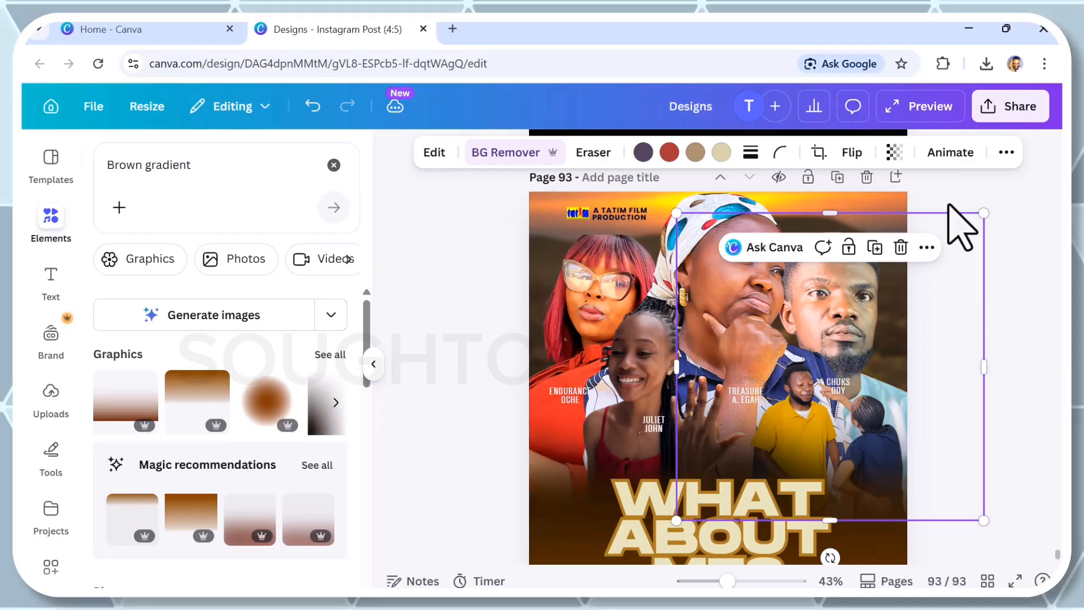
pyautogui.click(927, 363)
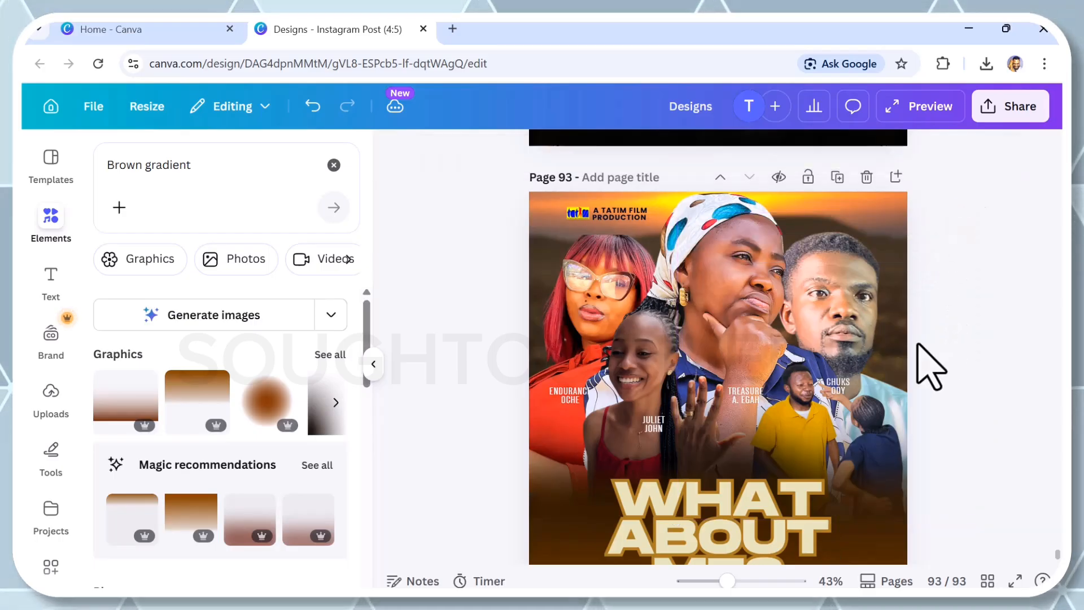
pyautogui.click(881, 272)
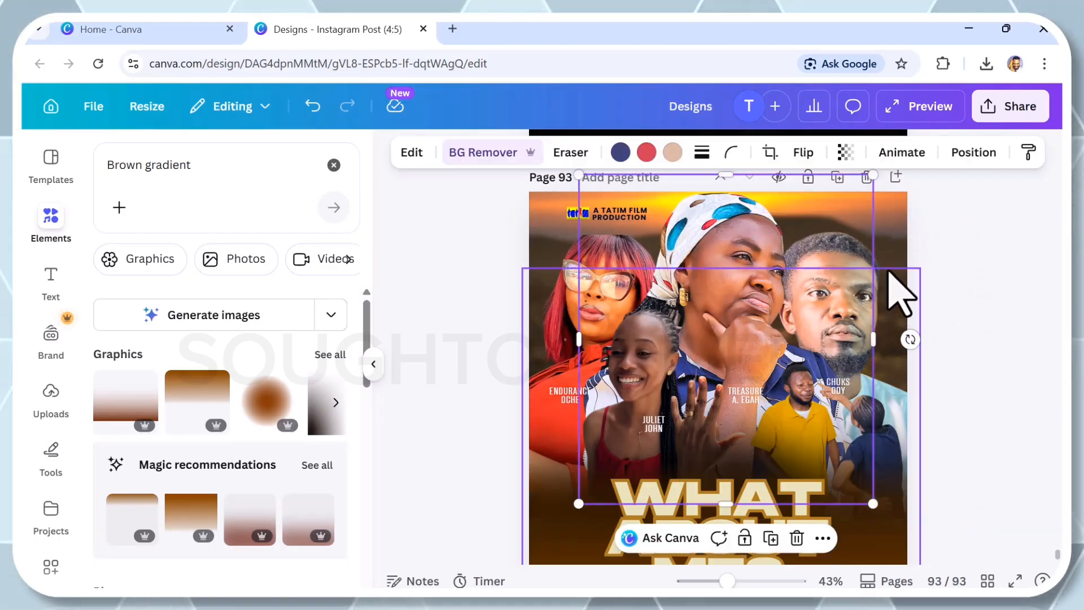
pyautogui.click(885, 237)
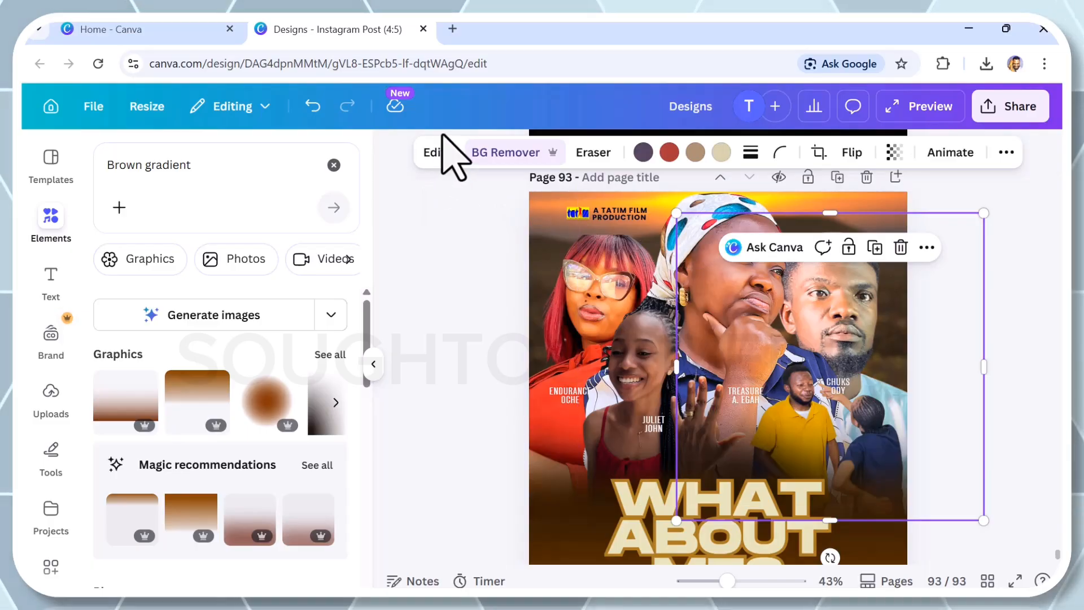
pyautogui.click(434, 152)
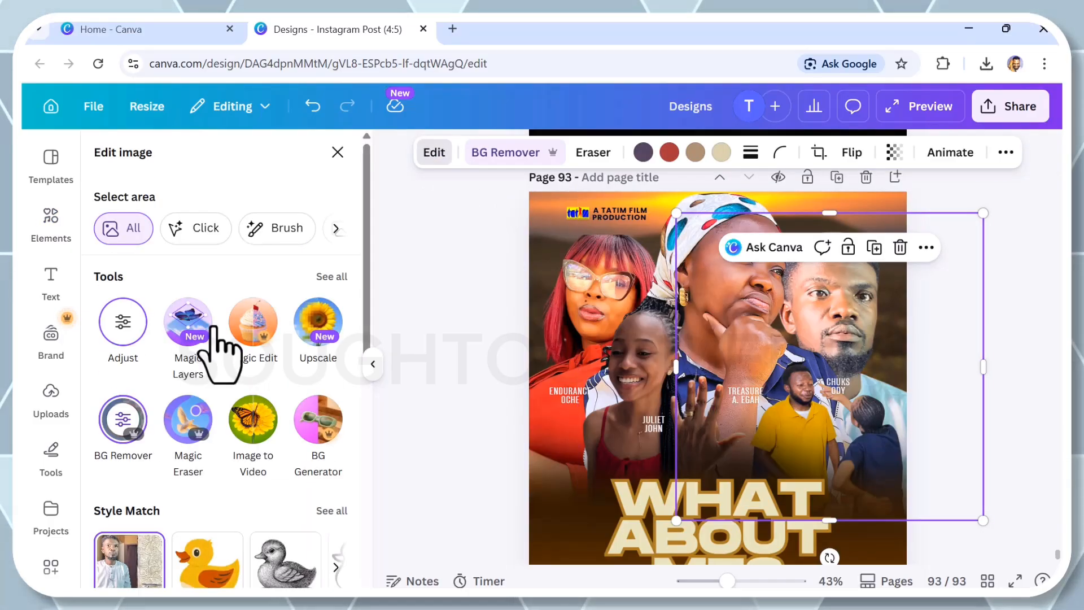
pyautogui.click(124, 322)
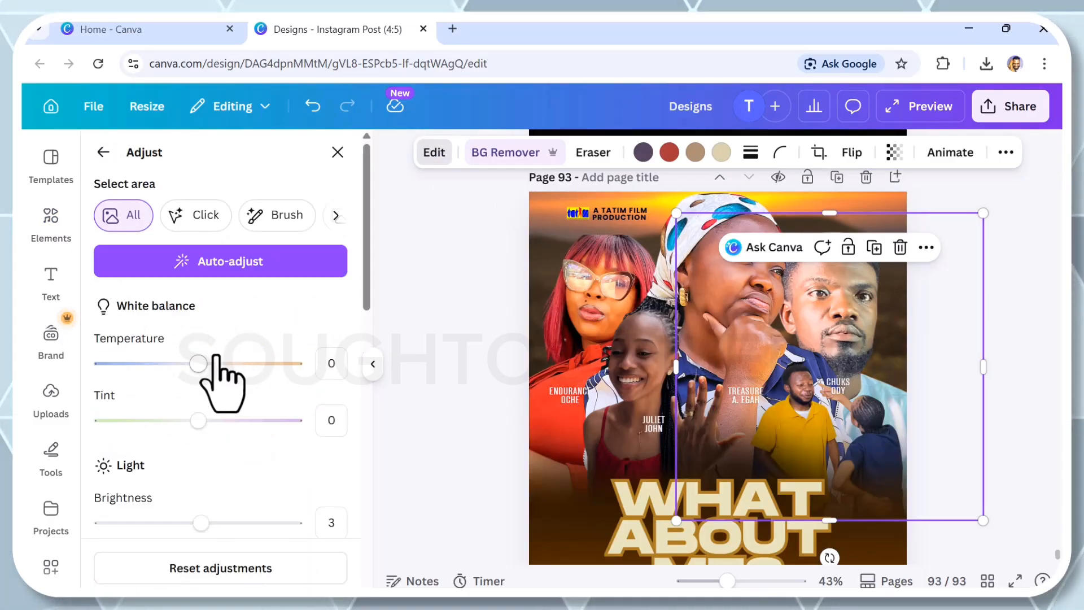
pyautogui.moveTo(199, 365)
pyautogui.mouseDown()
pyautogui.moveTo(170, 365)
pyautogui.moveTo(192, 364)
pyautogui.mouseUp()
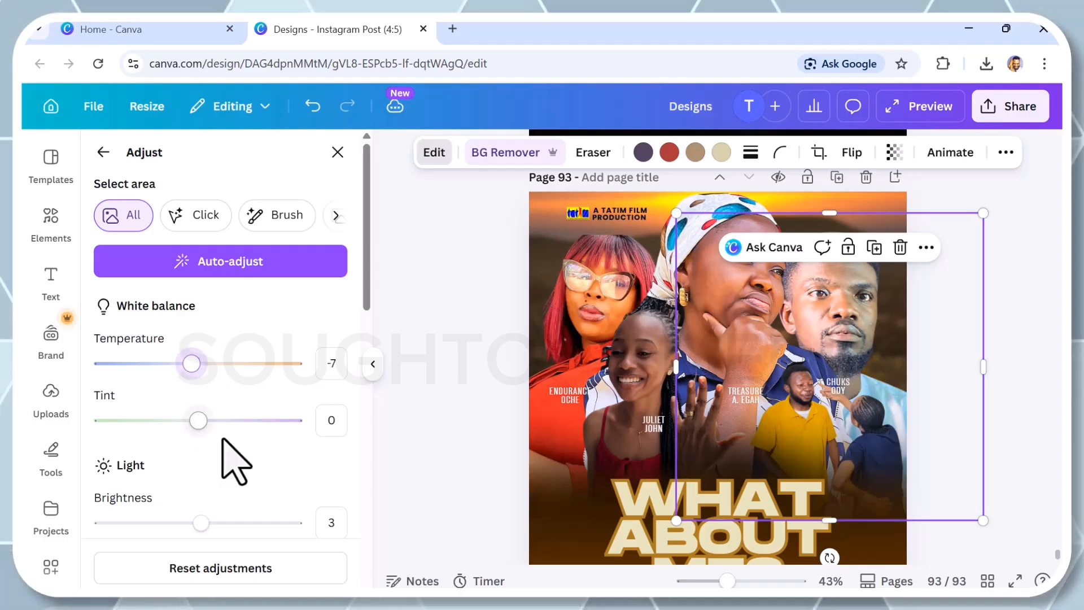
pyautogui.scroll(-2, 222, 459)
pyautogui.scroll(2, 262, 314)
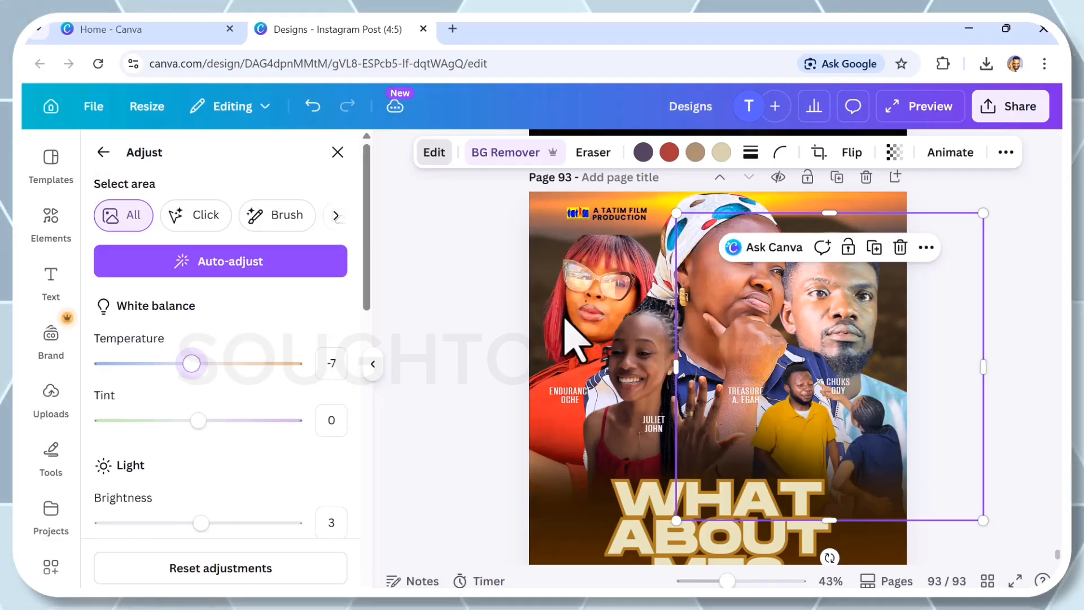
# Adjust the left cutout: saturation -20, blacks -9, highlights 13, shadows 15, brightness 3, contrast 9.
pyautogui.click(564, 246)
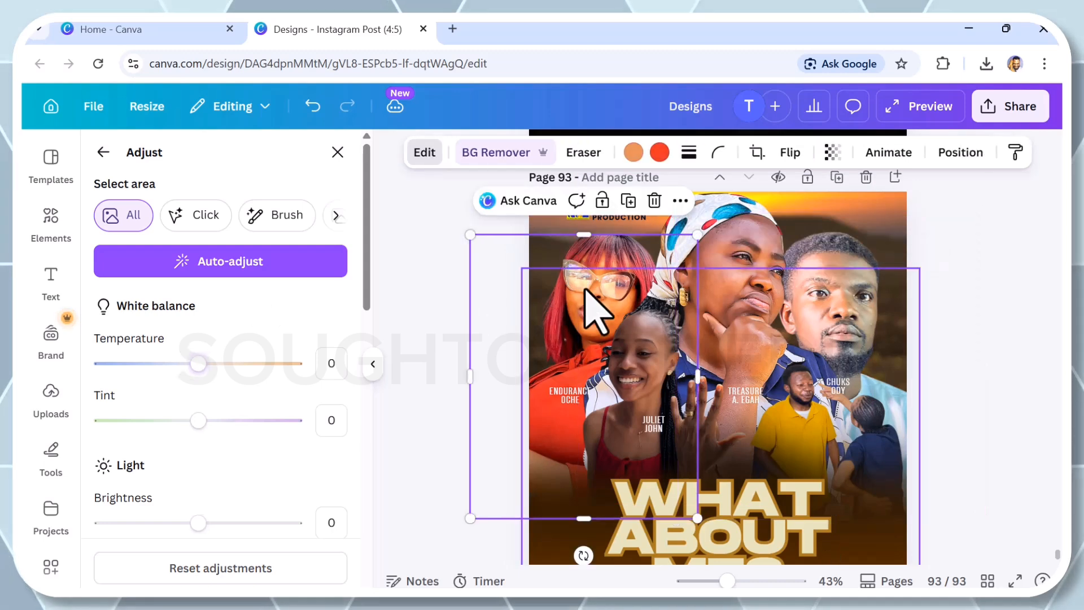
pyautogui.scroll(-6, 257, 401)
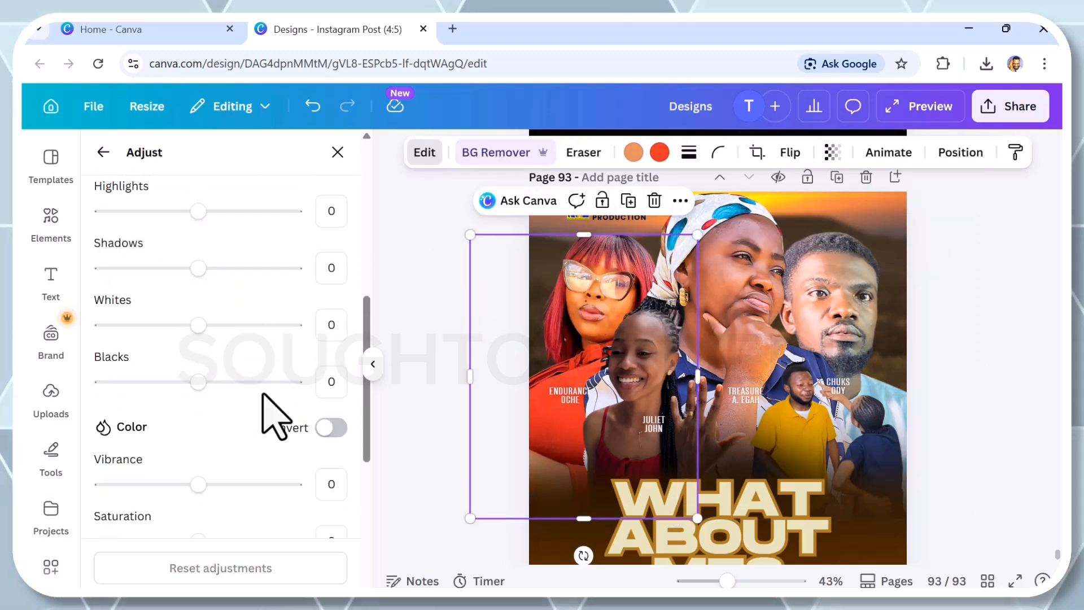
pyautogui.moveTo(187, 477); pyautogui.dragTo(175, 492)
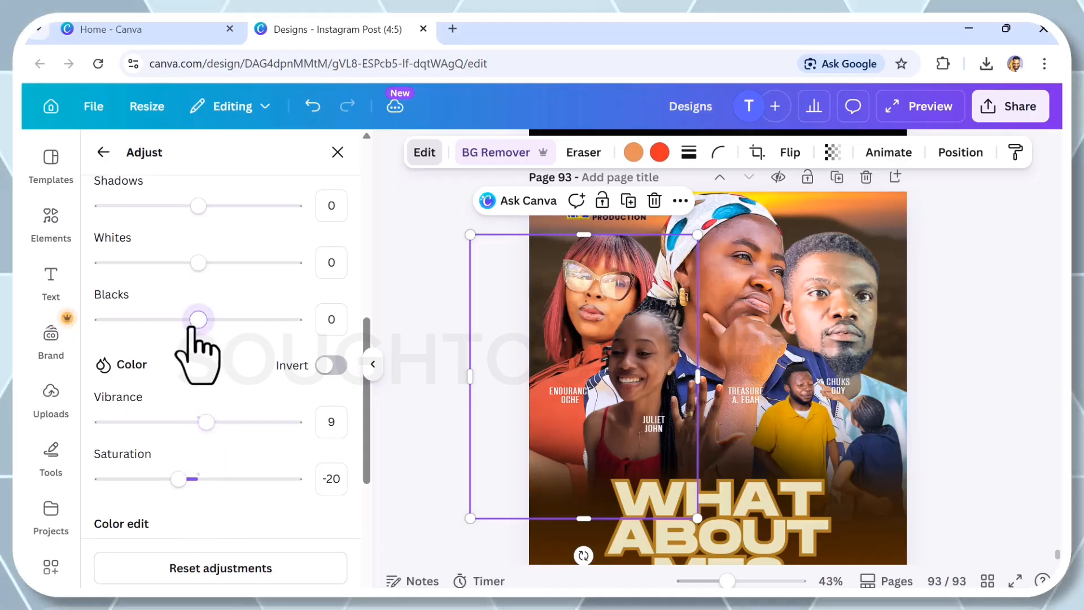
pyautogui.moveTo(198, 319); pyautogui.dragTo(189, 319)
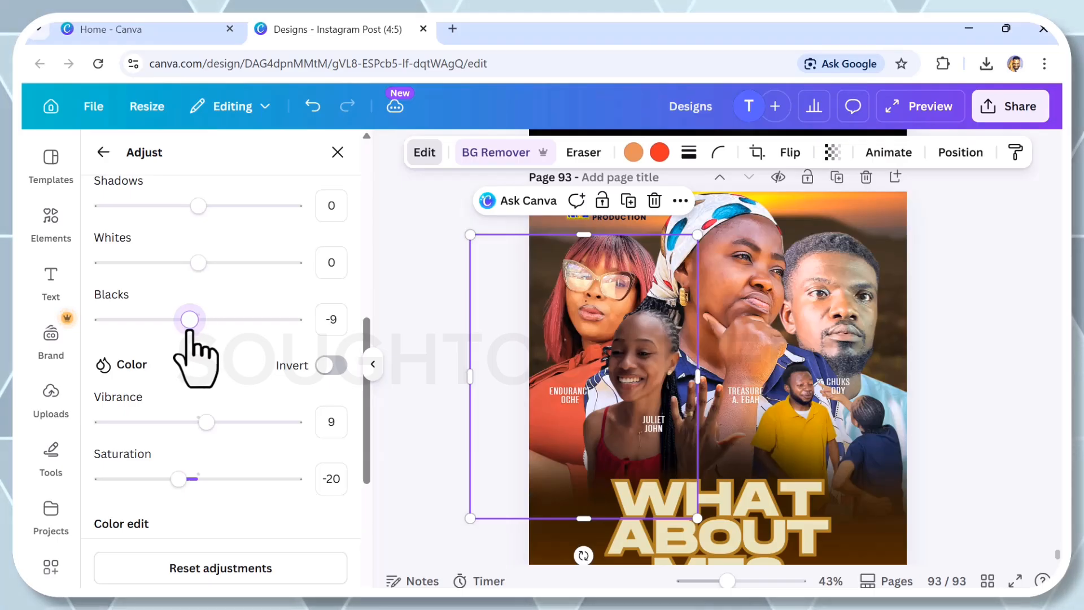
pyautogui.scroll(2, 212, 317)
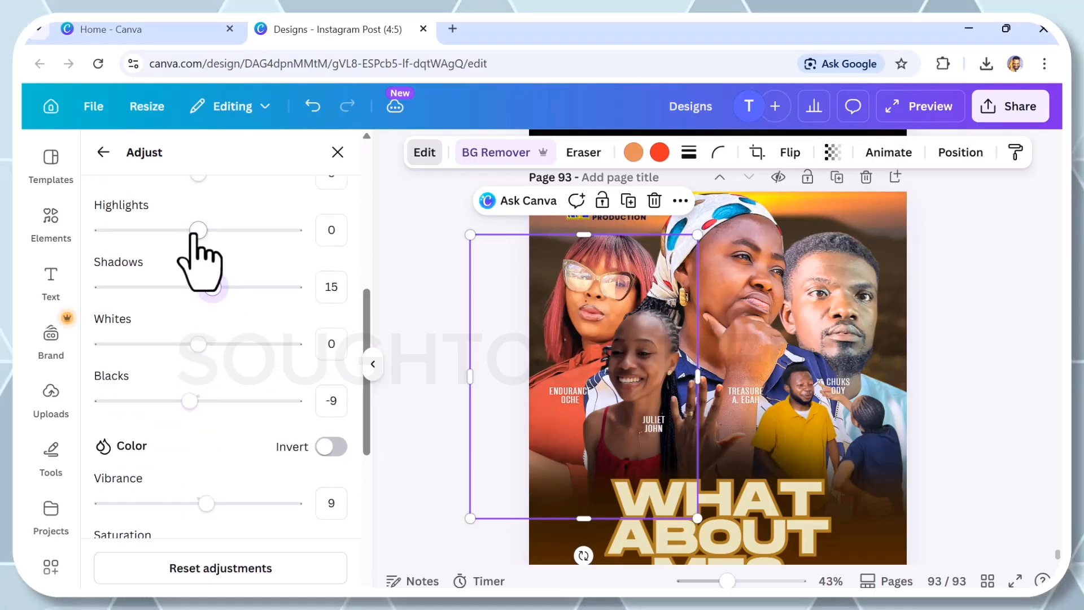
pyautogui.moveTo(198, 230); pyautogui.dragTo(210, 230)
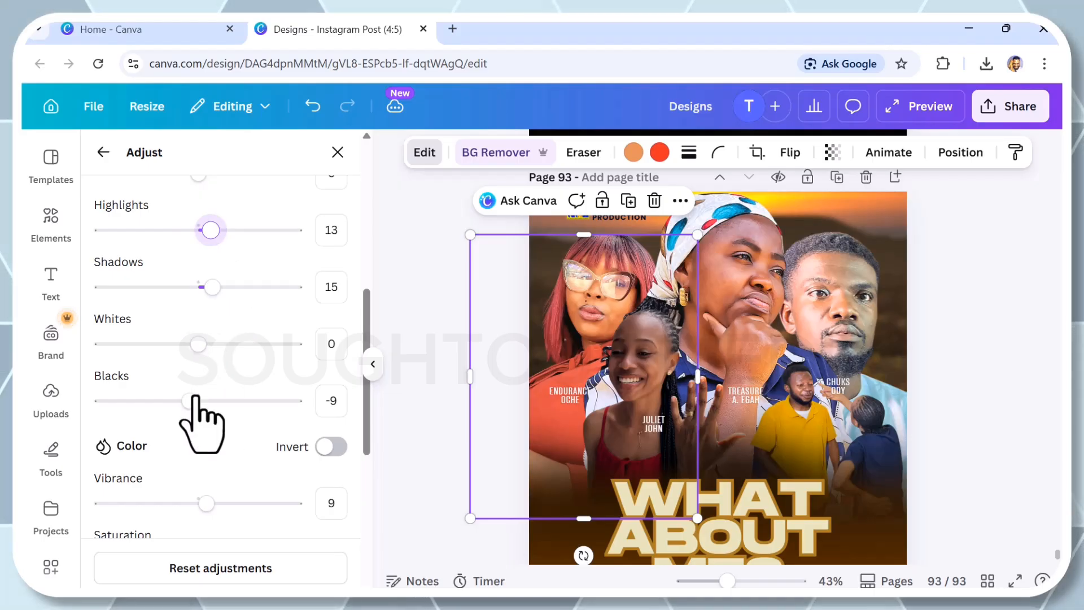
pyautogui.scroll(-6, 240, 407)
pyautogui.scroll(8, 242, 327)
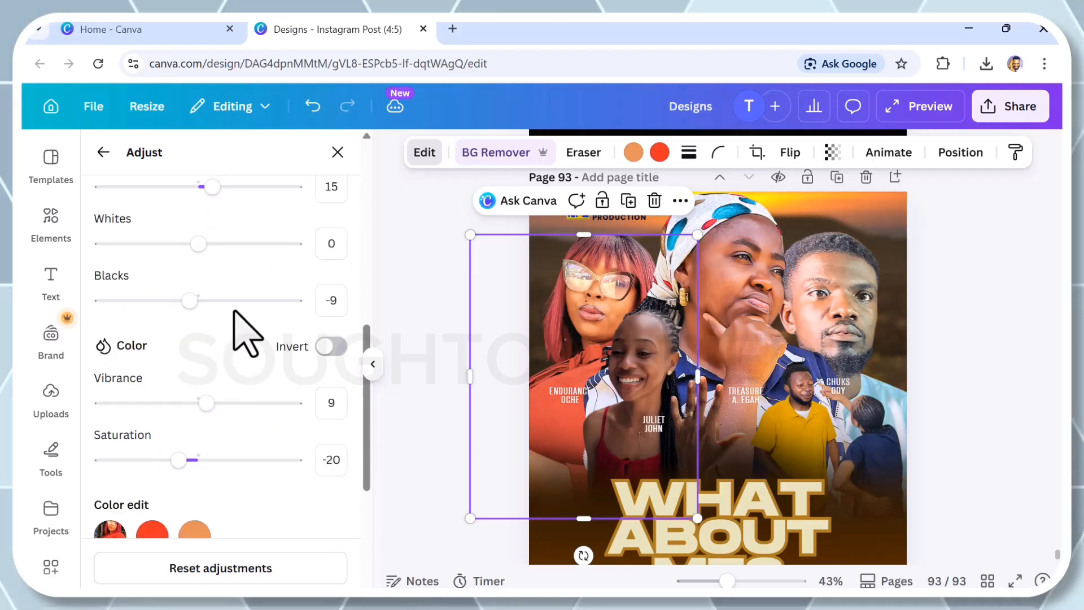
pyautogui.moveTo(199, 279); pyautogui.dragTo(206, 278)
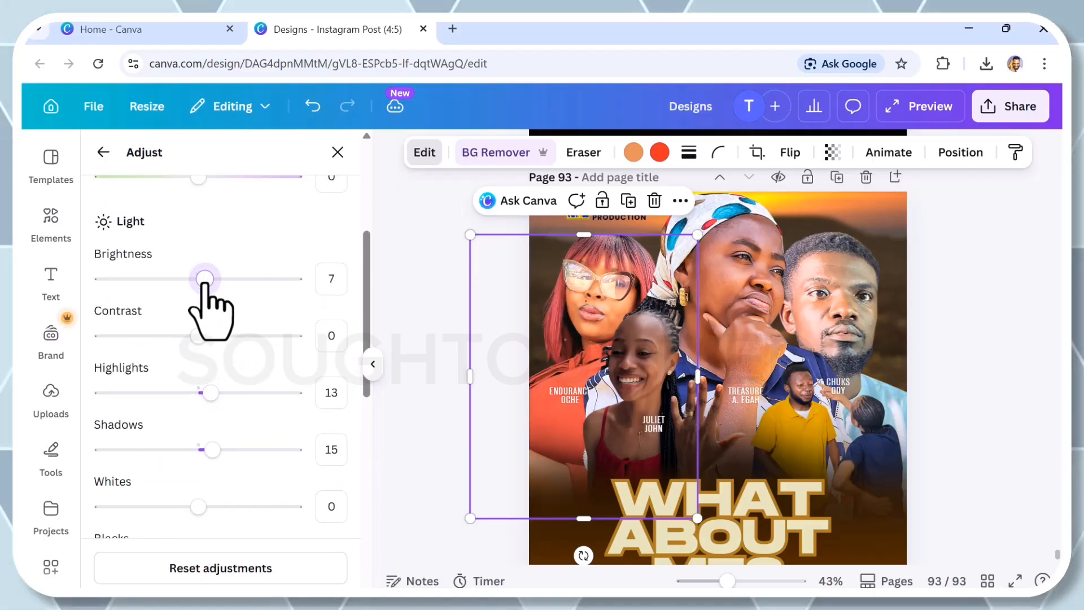
pyautogui.moveTo(198, 335); pyautogui.dragTo(206, 336)
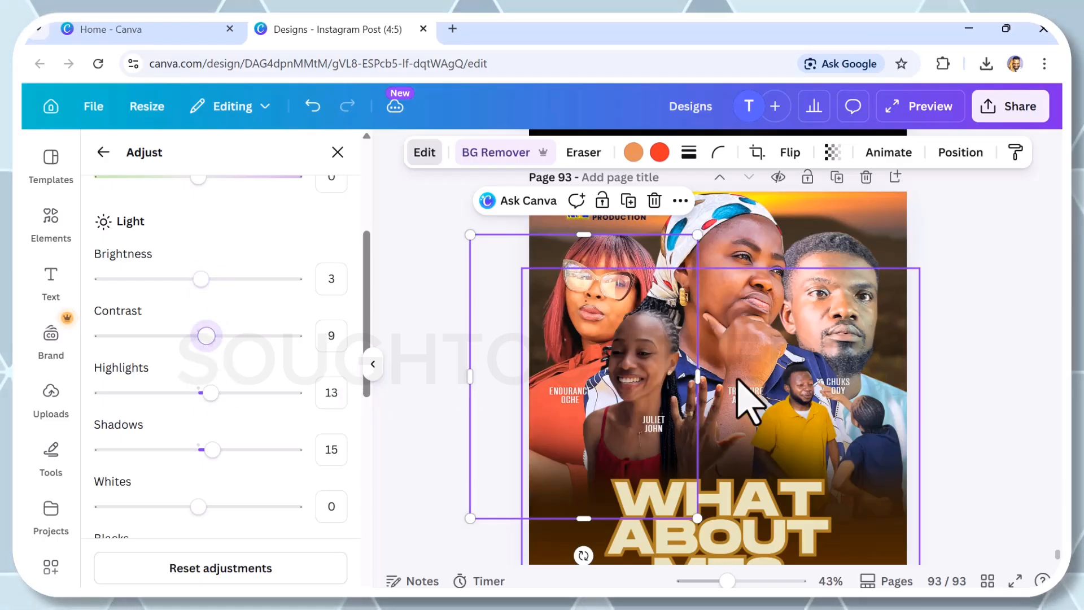
# Drag the gradient overlay down to darken the area behind the bottom credits.
pyautogui.click(628, 313)
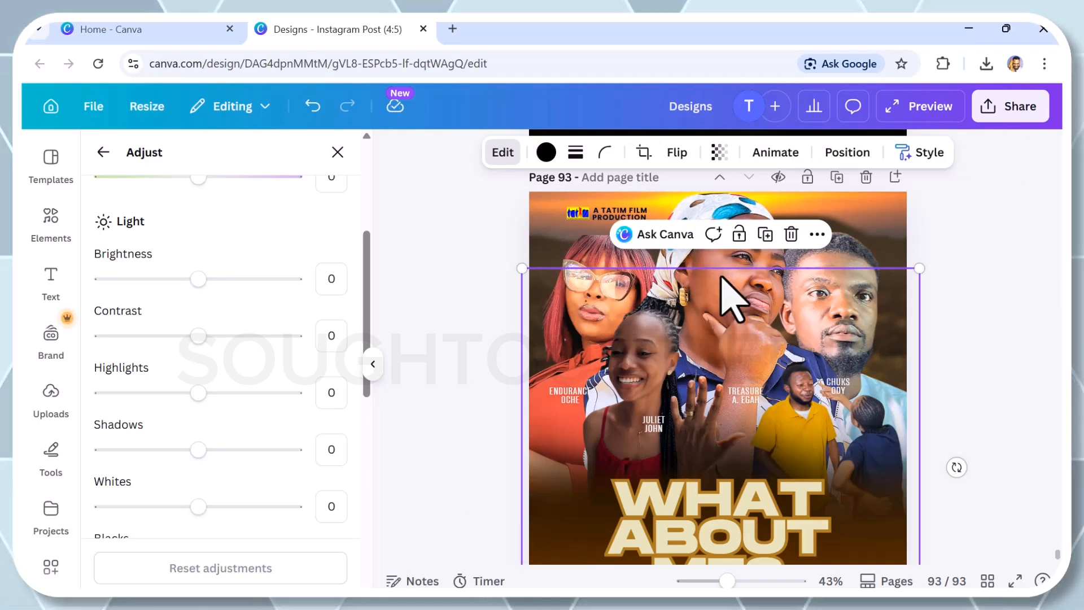
pyautogui.scroll(-2, 965, 384)
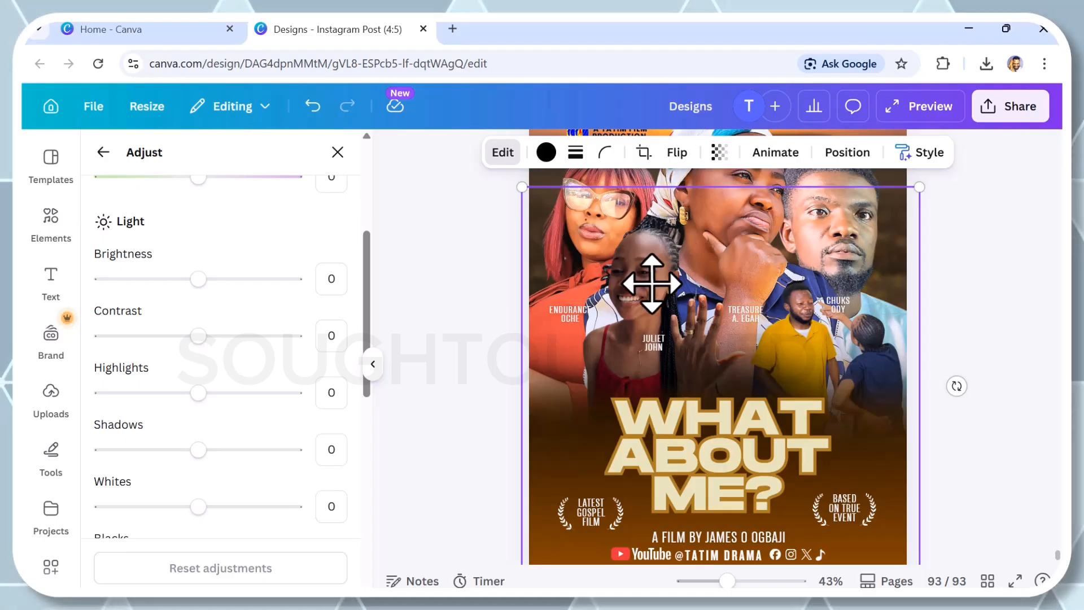
pyautogui.moveTo(648, 283); pyautogui.dragTo(570, 437)
# Select the smiling woman's front-left cutout and cool its colour temperature in Adjust.
pyautogui.click(704, 271)
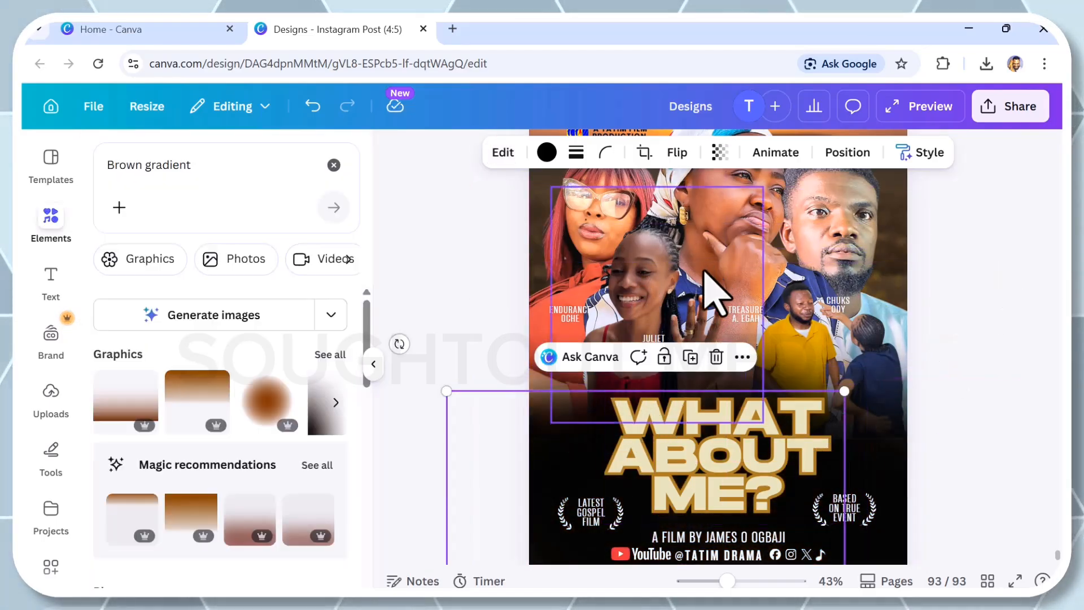
pyautogui.click(657, 257)
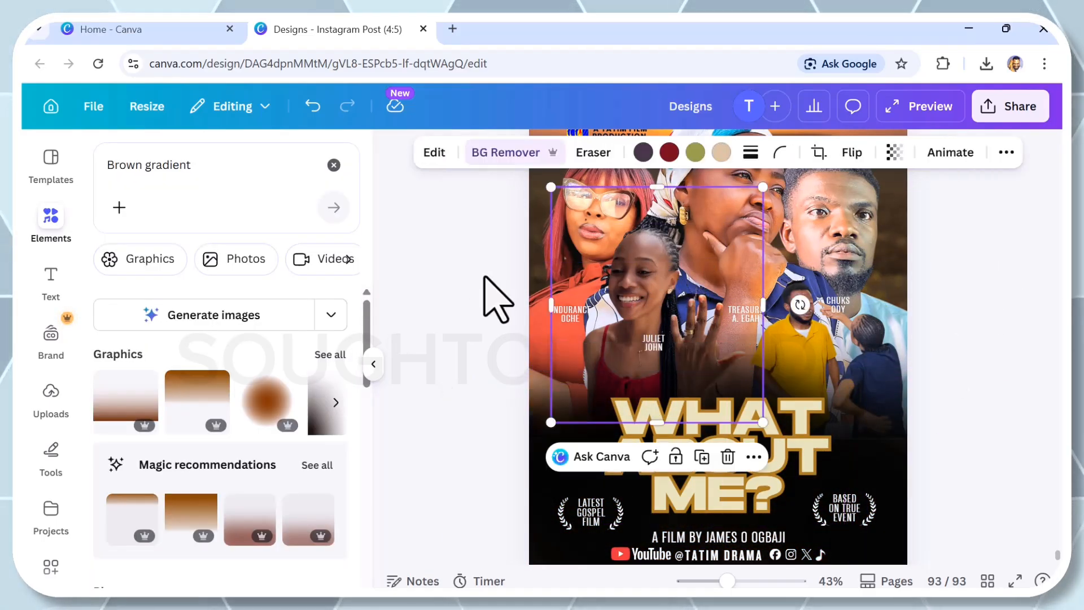
pyautogui.click(436, 154)
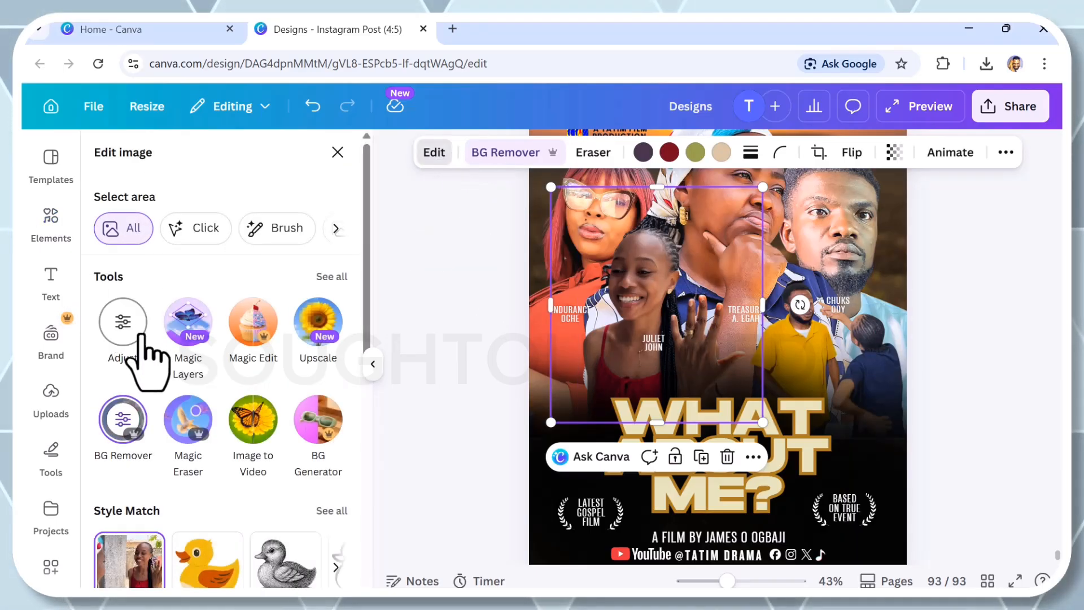
pyautogui.click(142, 337)
pyautogui.moveTo(200, 366); pyautogui.dragTo(221, 360)
pyautogui.scroll(-3, 232, 446)
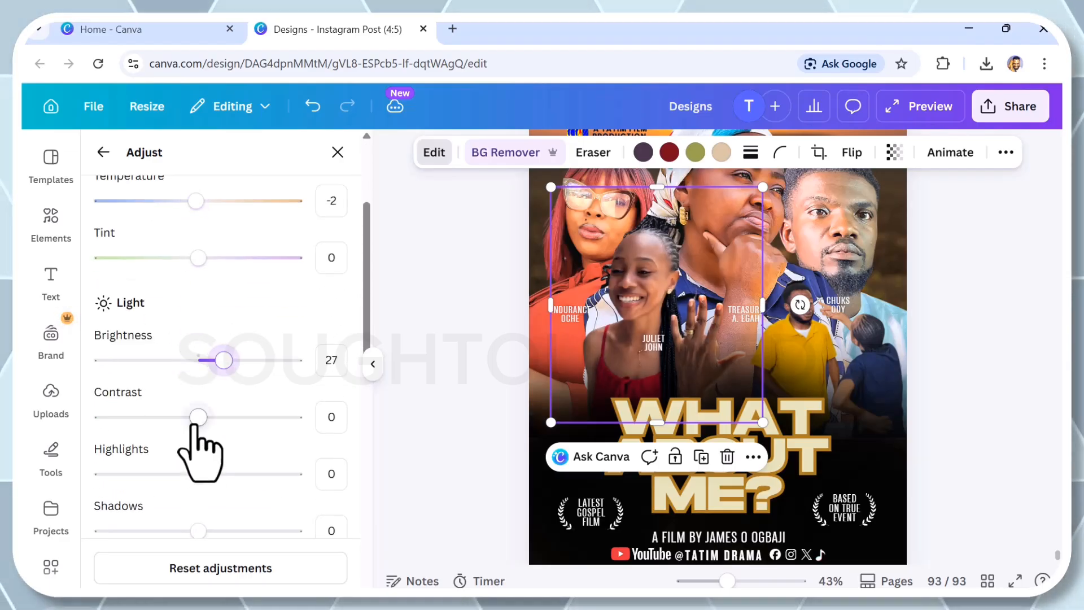
# Raise the cutout's contrast to 15, deepen blacks to -5 and boost vibrance.
pyautogui.moveTo(195, 424); pyautogui.dragTo(210, 422)
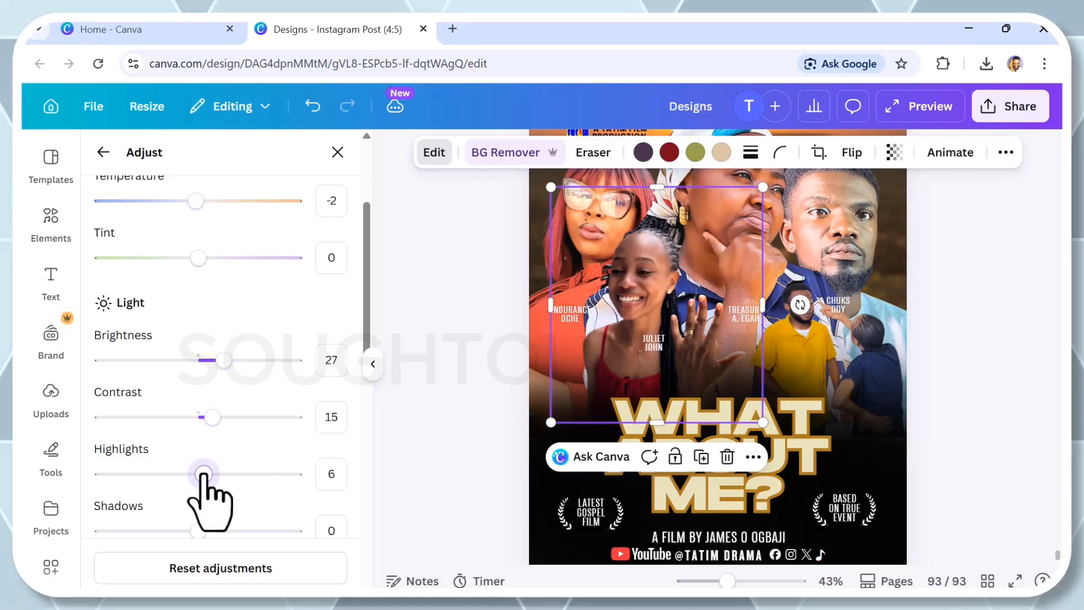
pyautogui.moveTo(204, 474); pyautogui.dragTo(207, 474)
pyautogui.scroll(-3, 217, 460)
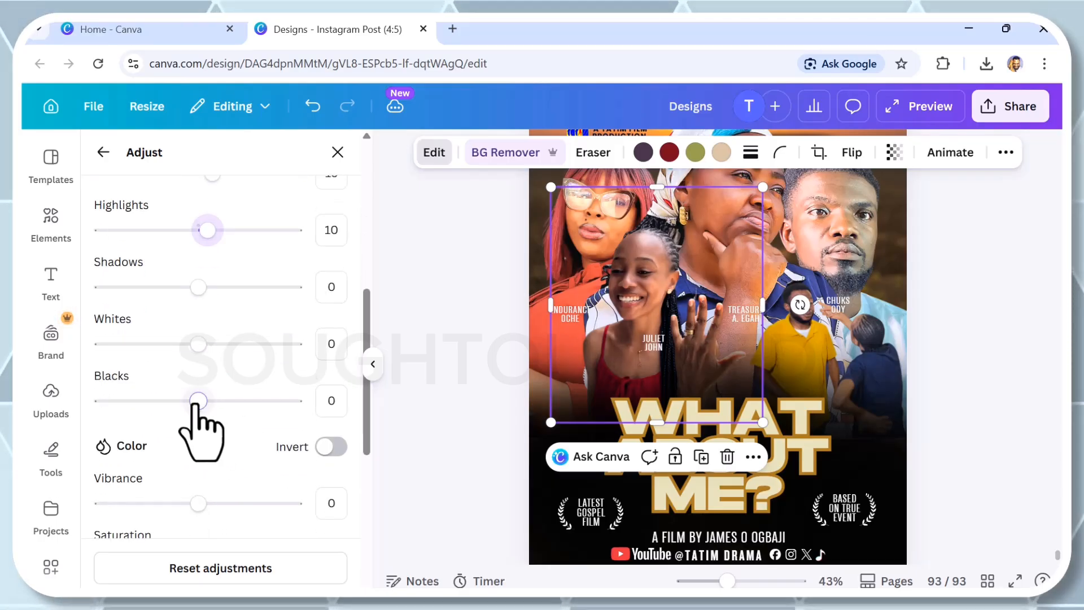
pyautogui.moveTo(198, 402); pyautogui.dragTo(193, 403)
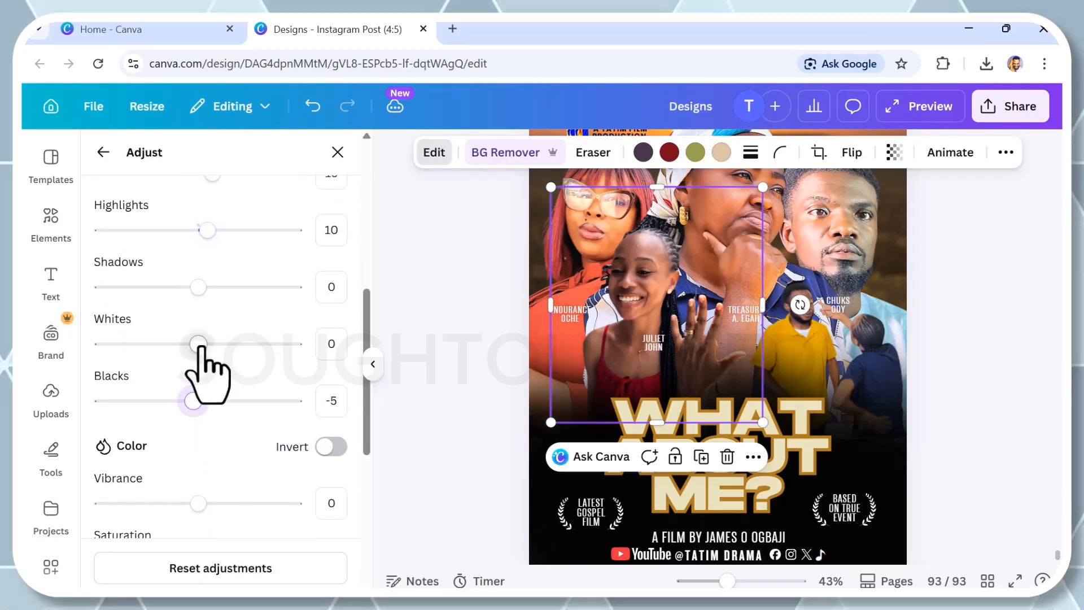
pyautogui.moveTo(199, 503); pyautogui.dragTo(210, 503)
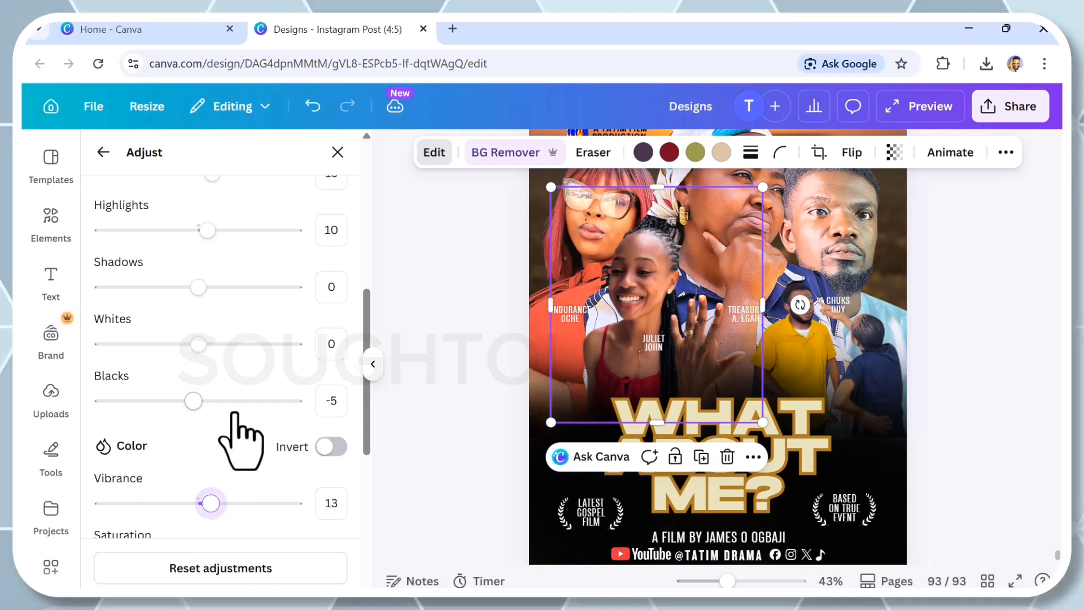
# Set the cutout's clarity and sharpness to 9 and raise highlights to 20.
pyautogui.scroll(-3, 226, 407)
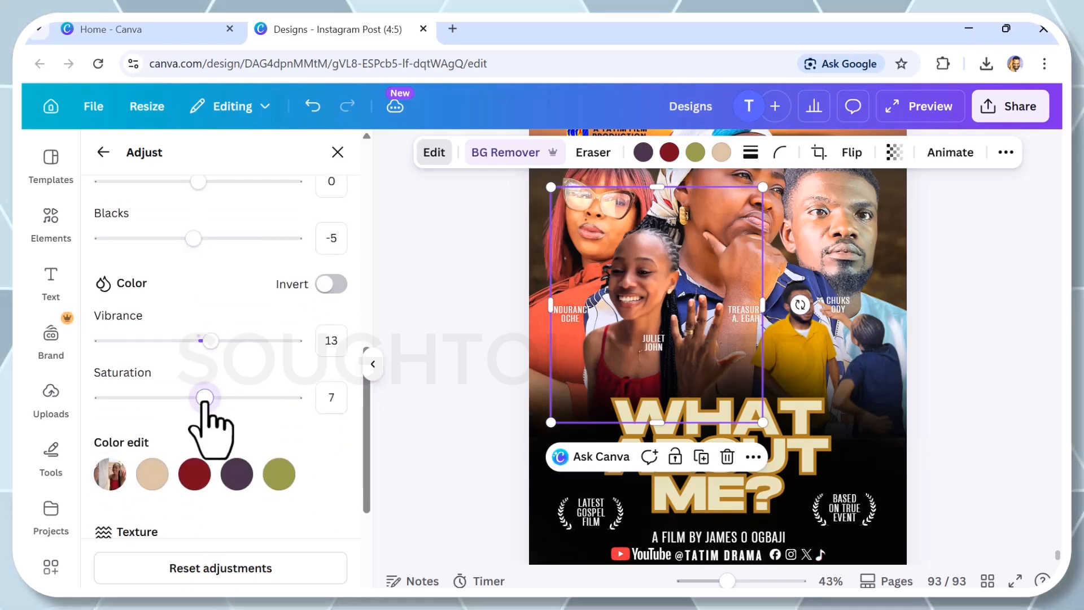
pyautogui.scroll(-4, 243, 384)
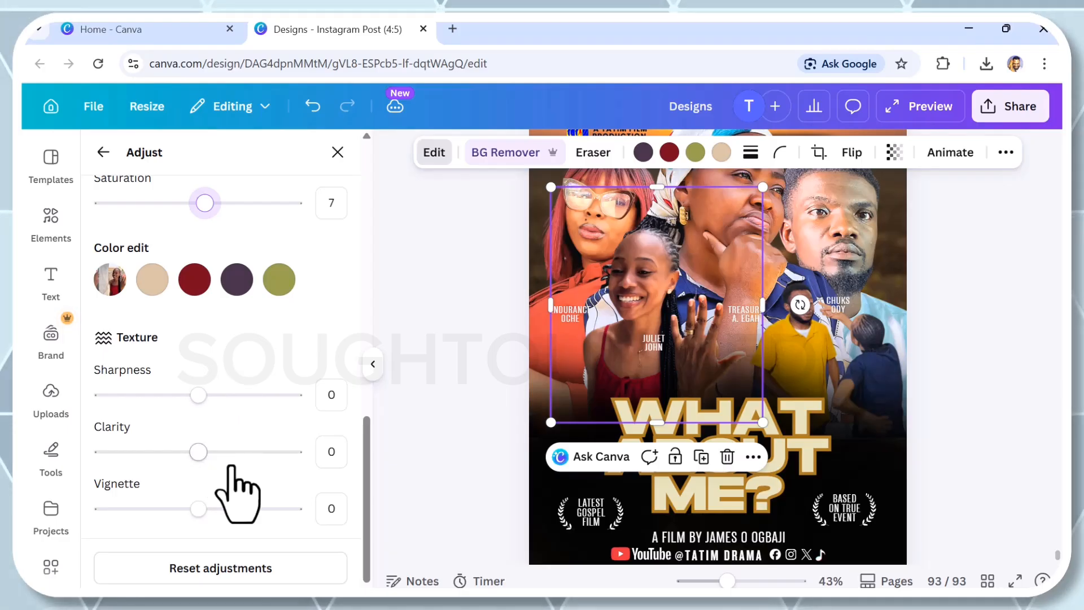
pyautogui.scroll(1, 243, 384)
pyautogui.scroll(9, 243, 378)
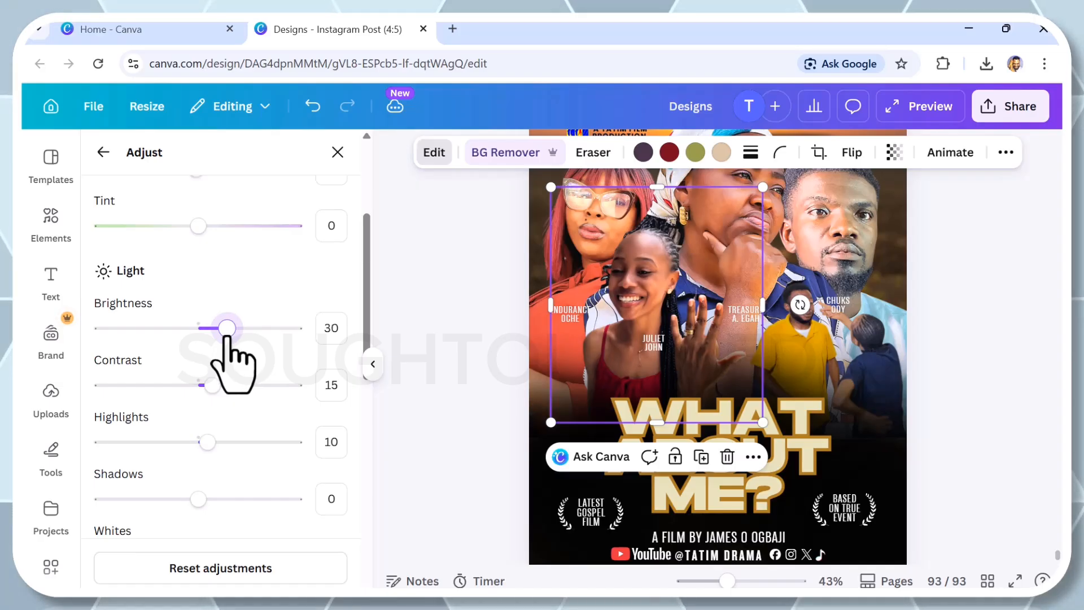
pyautogui.scroll(3, 222, 300)
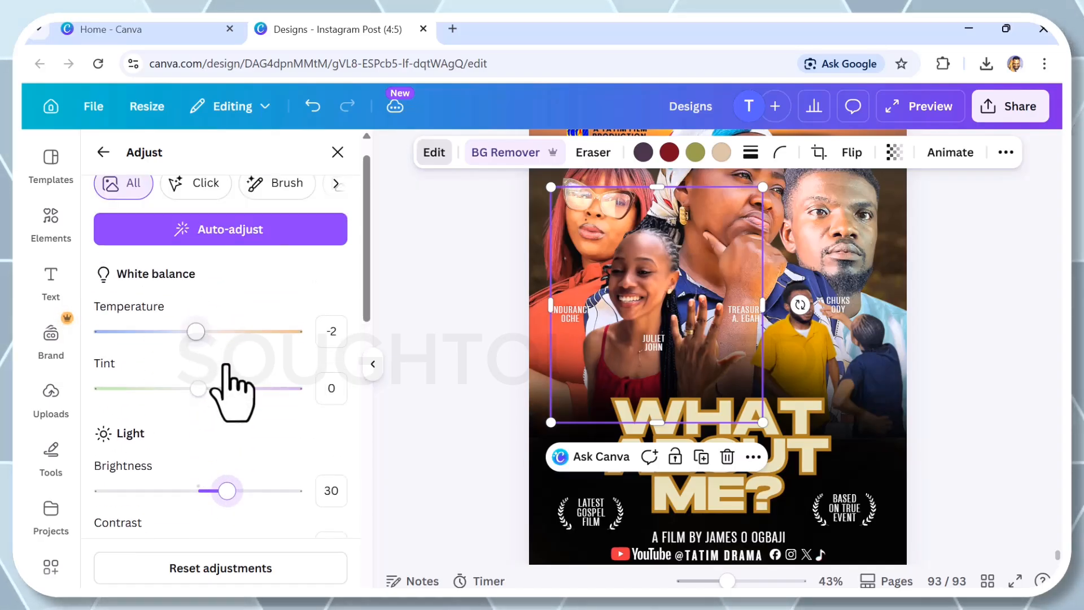
pyautogui.scroll(-12, 226, 366)
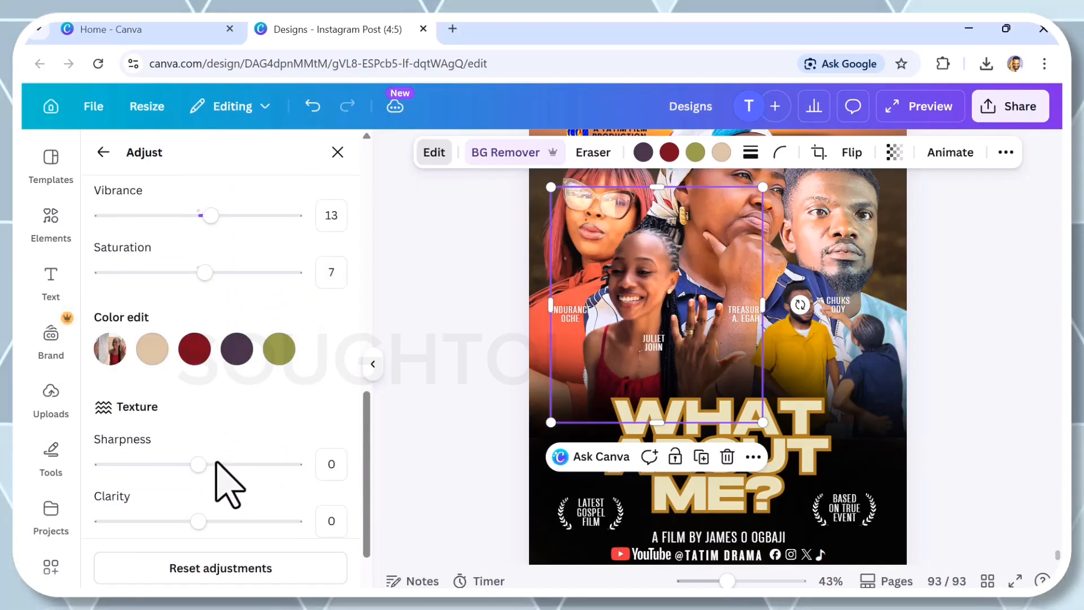
pyautogui.scroll(-1, 216, 462)
pyautogui.click(207, 452)
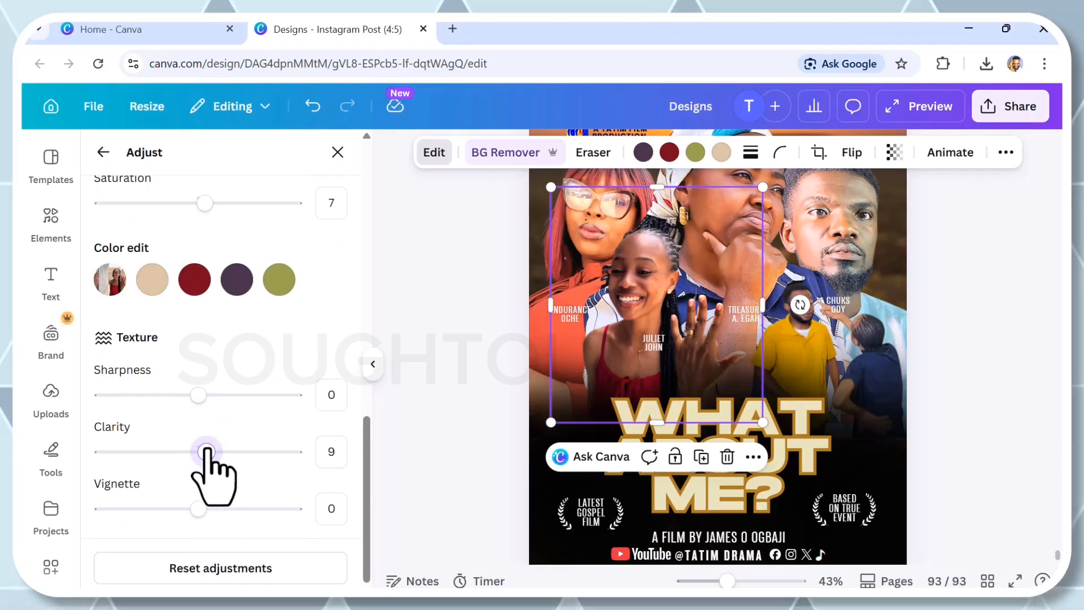
pyautogui.click(207, 395)
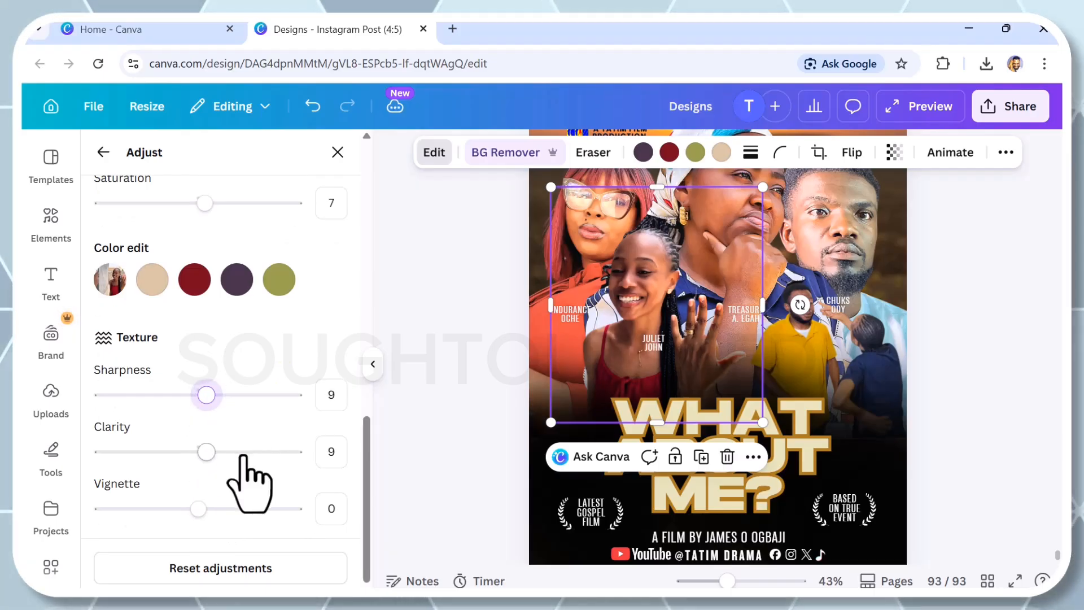
pyautogui.scroll(4, 290, 333)
pyautogui.scroll(3, 238, 276)
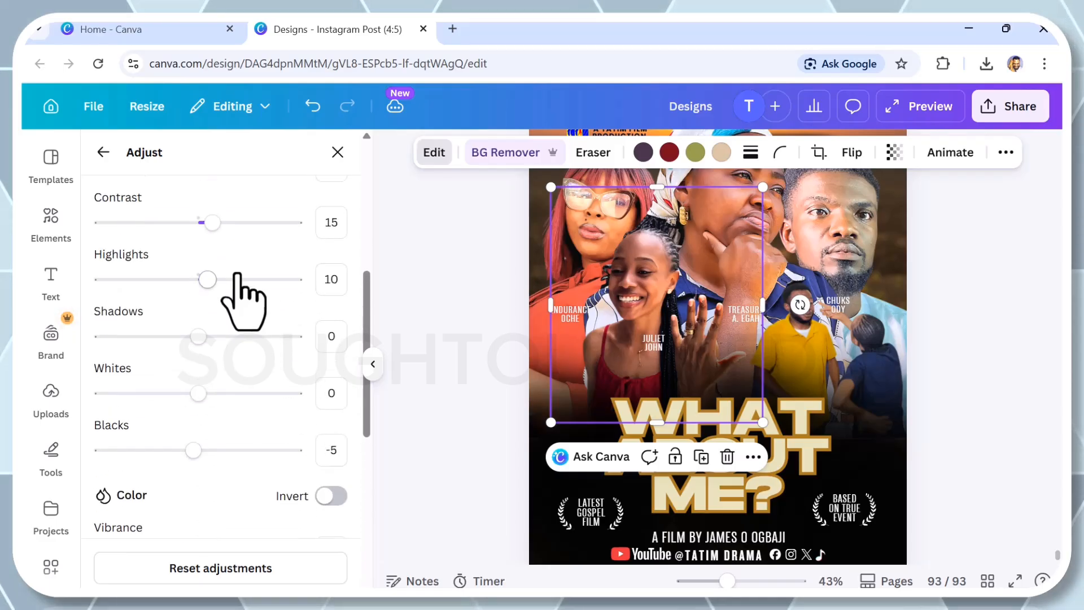
pyautogui.moveTo(211, 280); pyautogui.dragTo(217, 280)
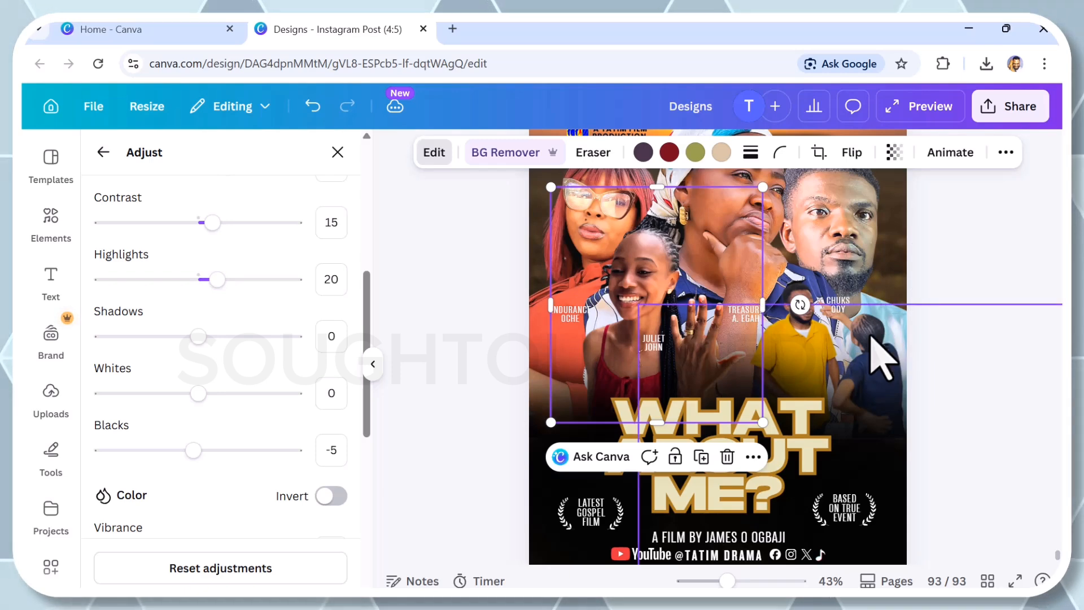
# Select the man-in-yellow cutout and set highlights 8, shadows 15 and blacks -8.
pyautogui.click(890, 298)
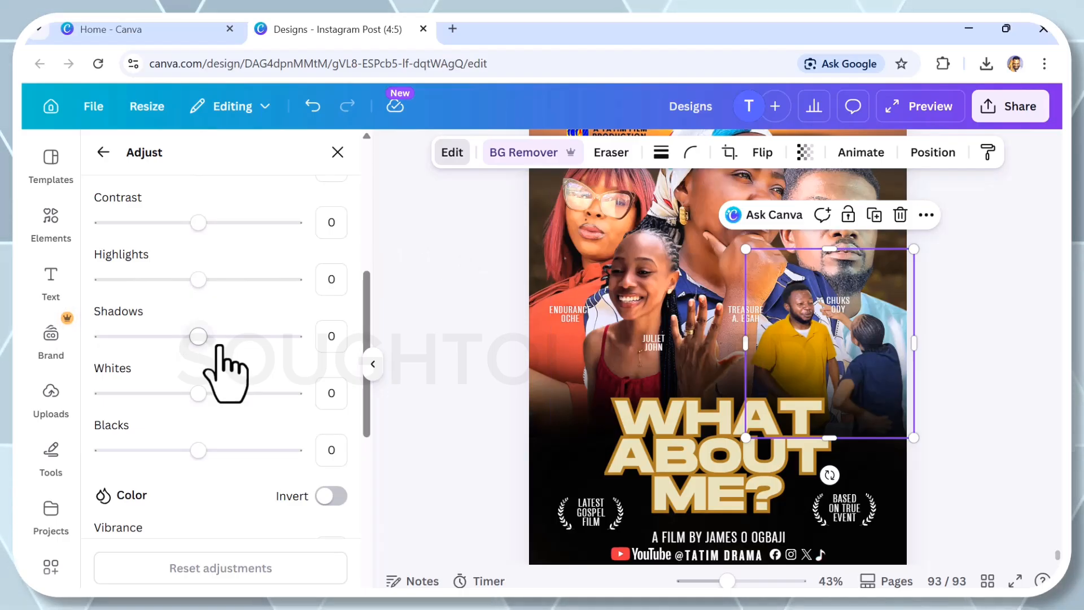
pyautogui.moveTo(222, 343); pyautogui.dragTo(221, 352)
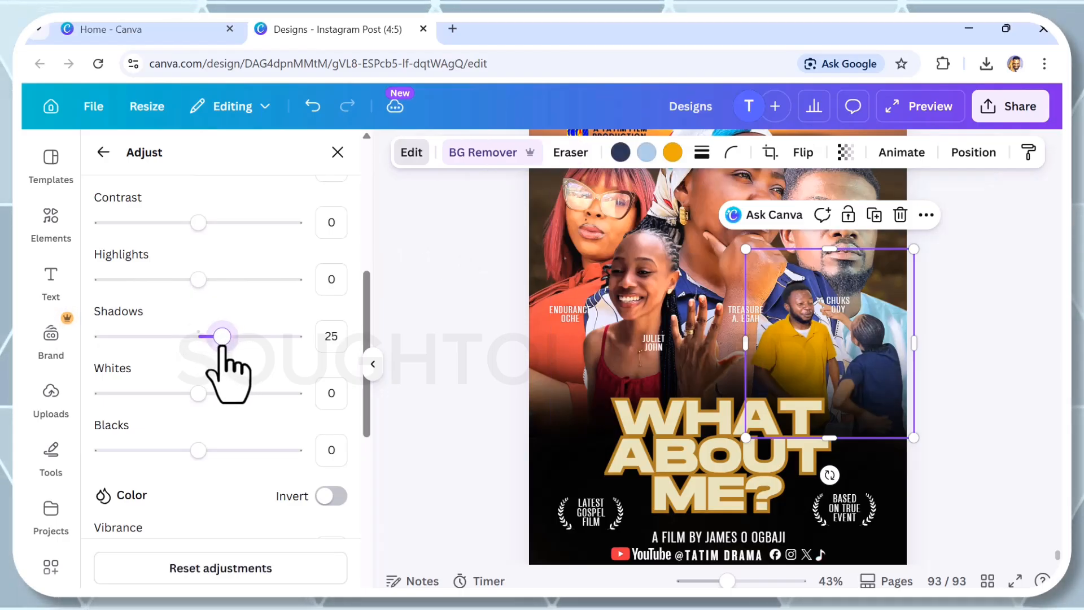
pyautogui.moveTo(210, 285); pyautogui.dragTo(205, 288)
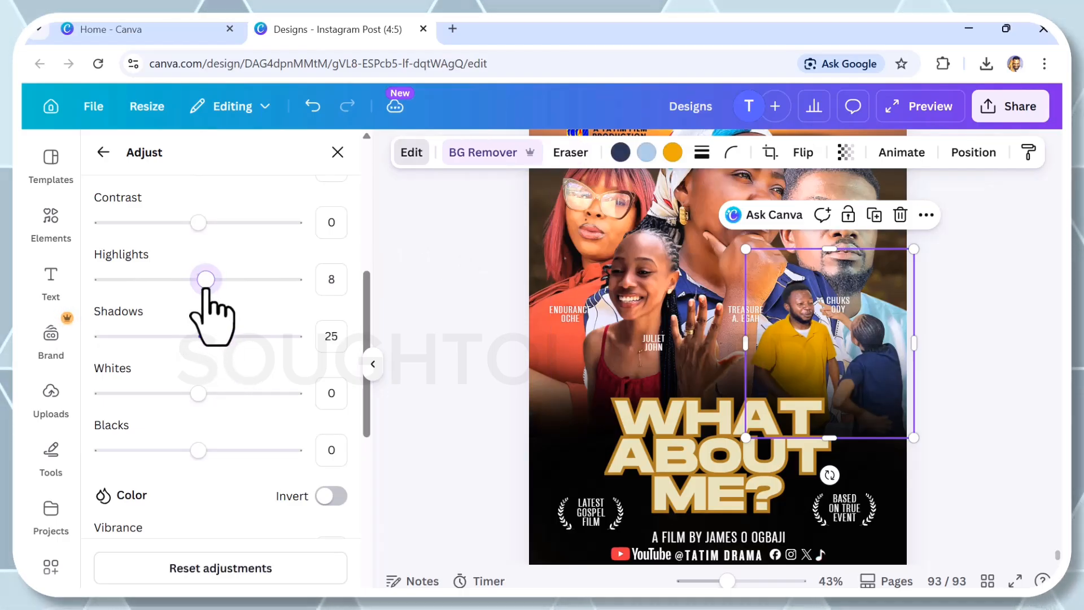
pyautogui.moveTo(188, 345); pyautogui.dragTo(212, 336)
pyautogui.moveTo(199, 450)
pyautogui.mouseDown()
pyautogui.moveTo(212, 450)
pyautogui.moveTo(191, 450)
pyautogui.mouseUp()
# Give the cutout vibrance 14, saturation 0, sharpness 10 and clarity 9.
pyautogui.scroll(-4, 228, 395)
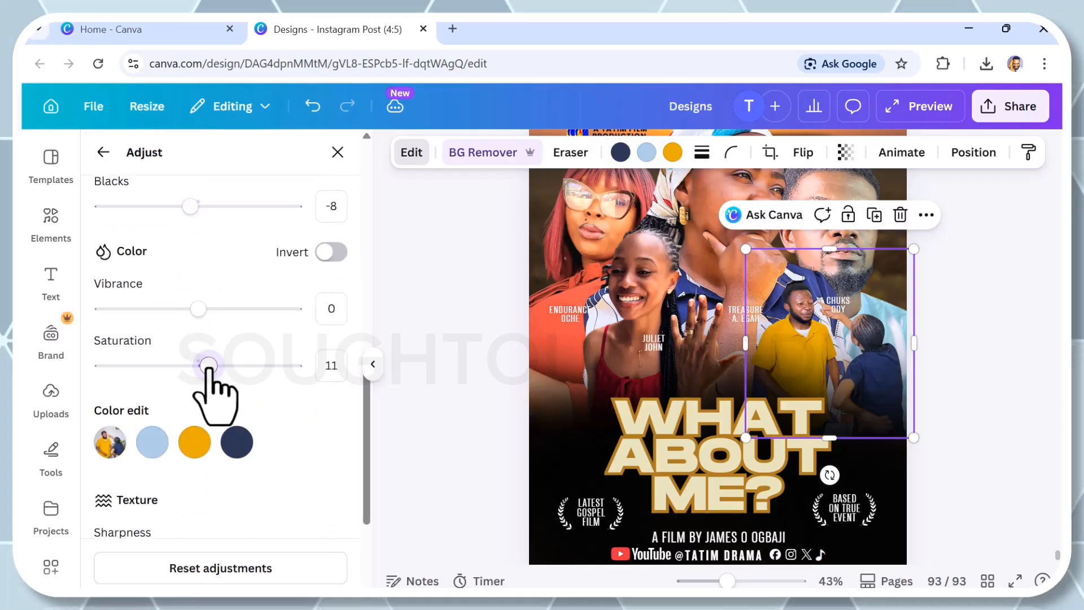
pyautogui.moveTo(199, 309); pyautogui.dragTo(211, 308)
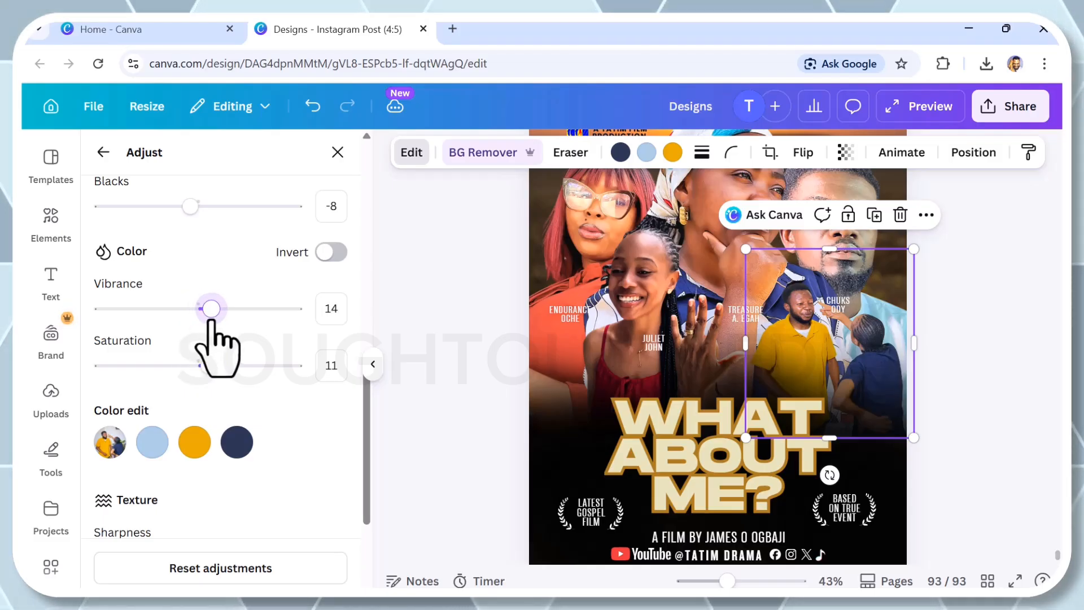
pyautogui.moveTo(209, 365); pyautogui.dragTo(195, 399)
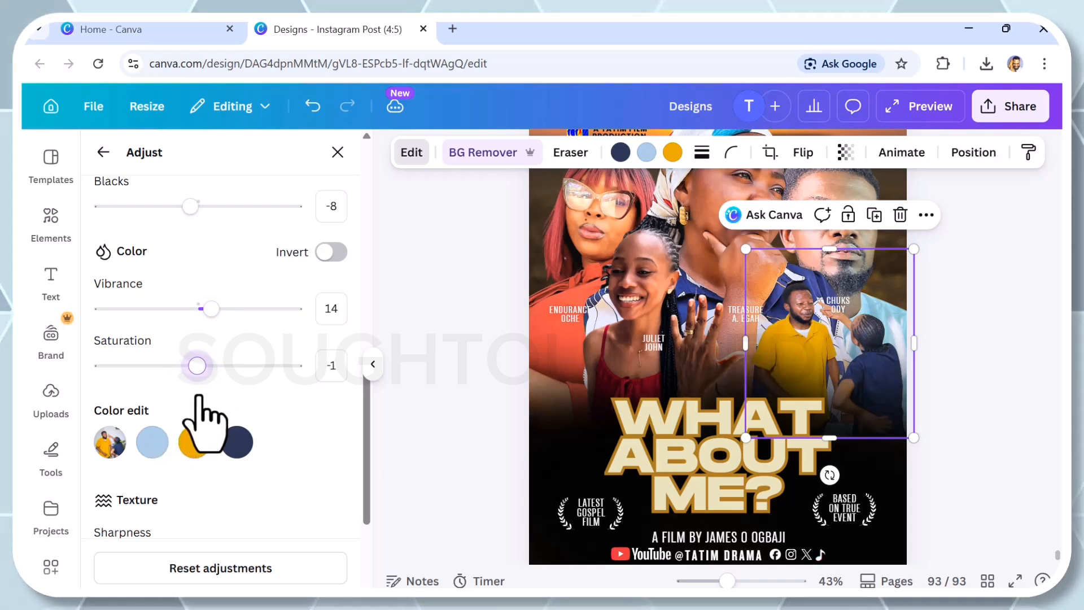
pyautogui.scroll(-3, 217, 393)
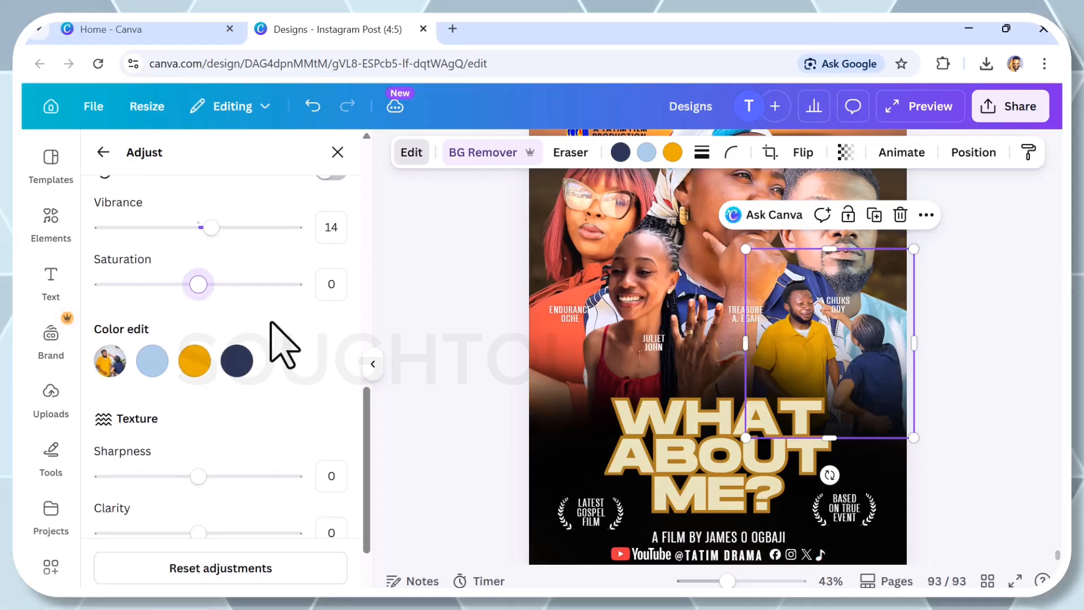
pyautogui.moveTo(198, 395); pyautogui.dragTo(207, 394)
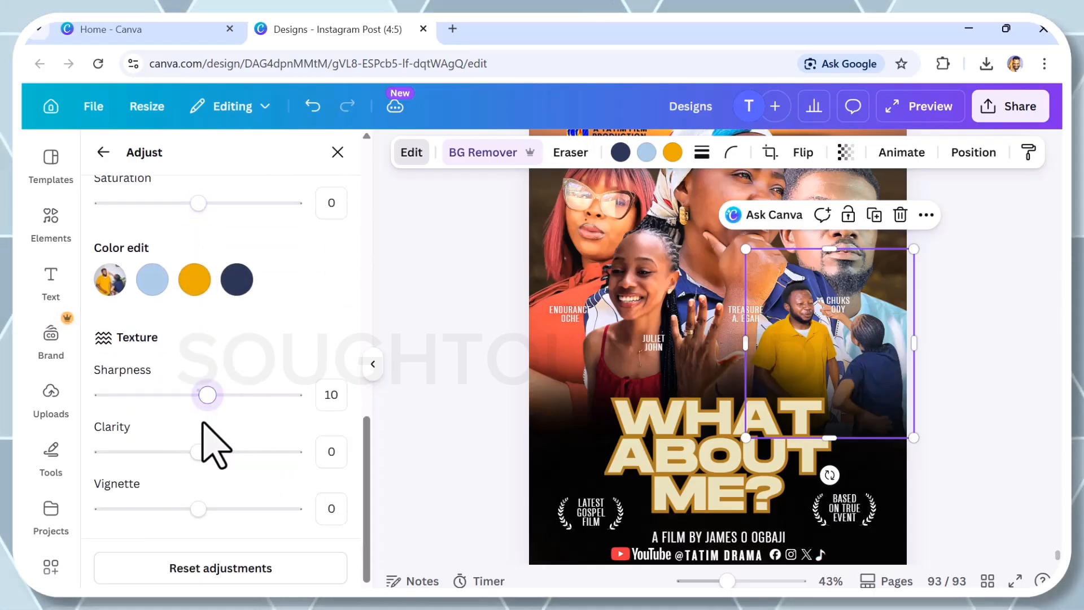
pyautogui.moveTo(198, 452); pyautogui.dragTo(204, 499)
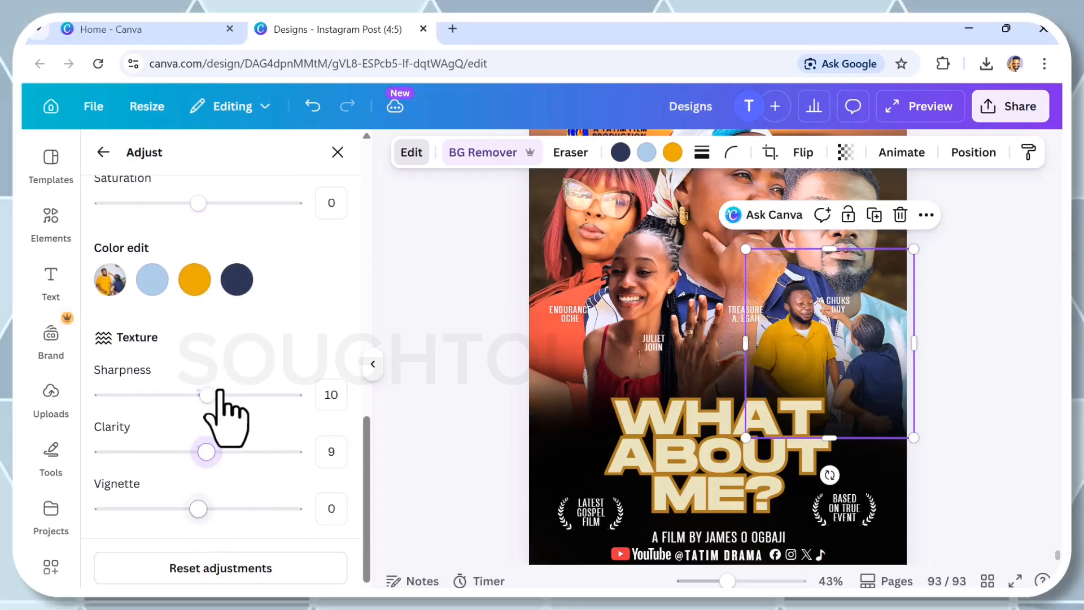
# Raise the cutout's whites to 9 and contrast to 19.
pyautogui.scroll(5, 248, 311)
pyautogui.scroll(3, 218, 310)
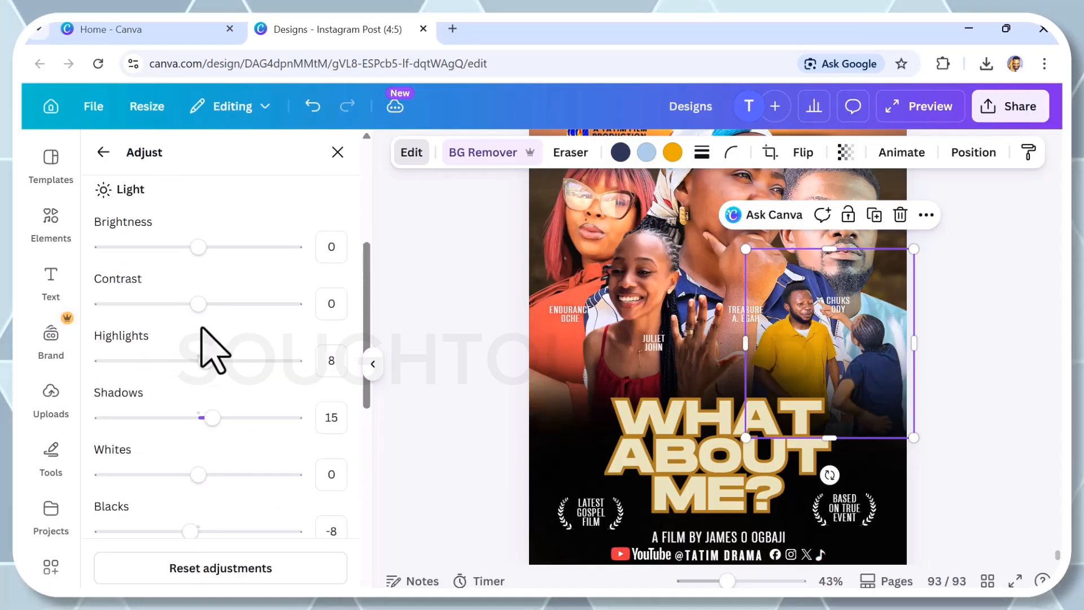
pyautogui.moveTo(198, 476); pyautogui.dragTo(209, 476)
pyautogui.moveTo(199, 304); pyautogui.dragTo(216, 303)
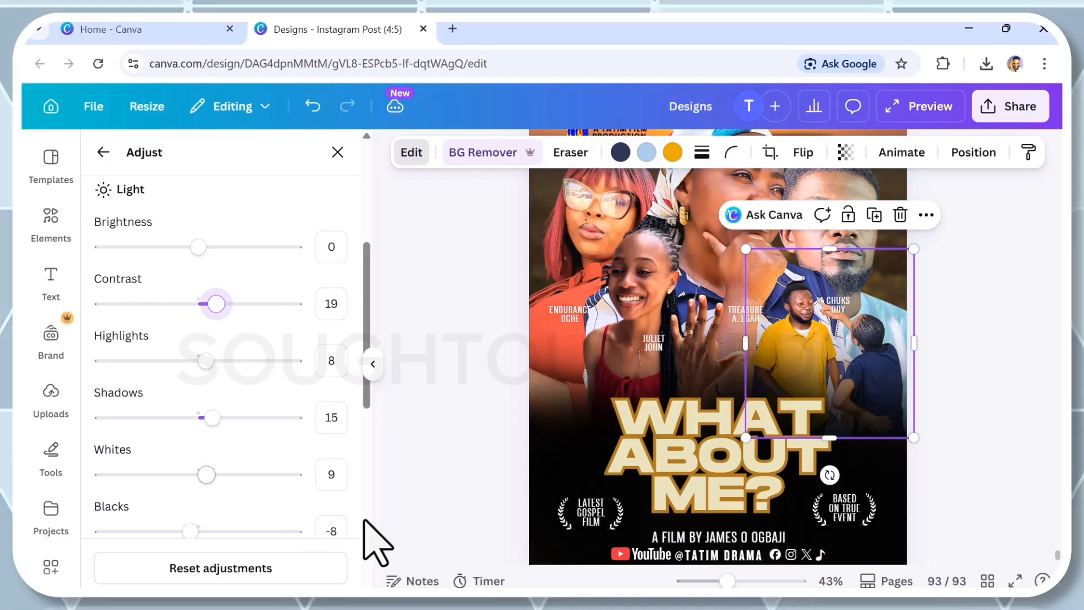
# Close the image adjustments and deselect the man-in-yellow cutout.
pyautogui.press('Escape')
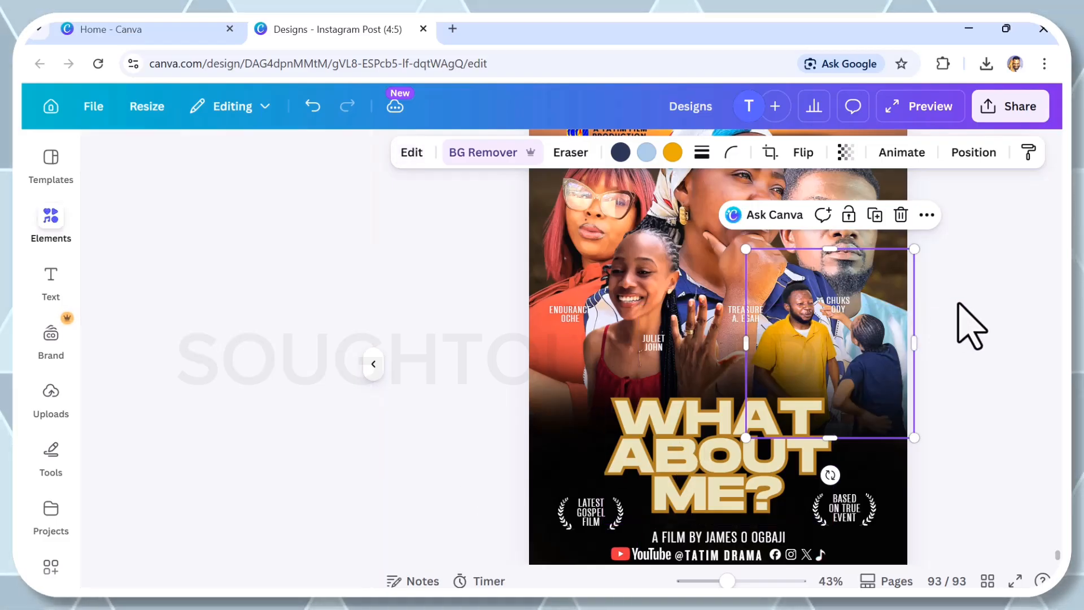
pyautogui.click(494, 295)
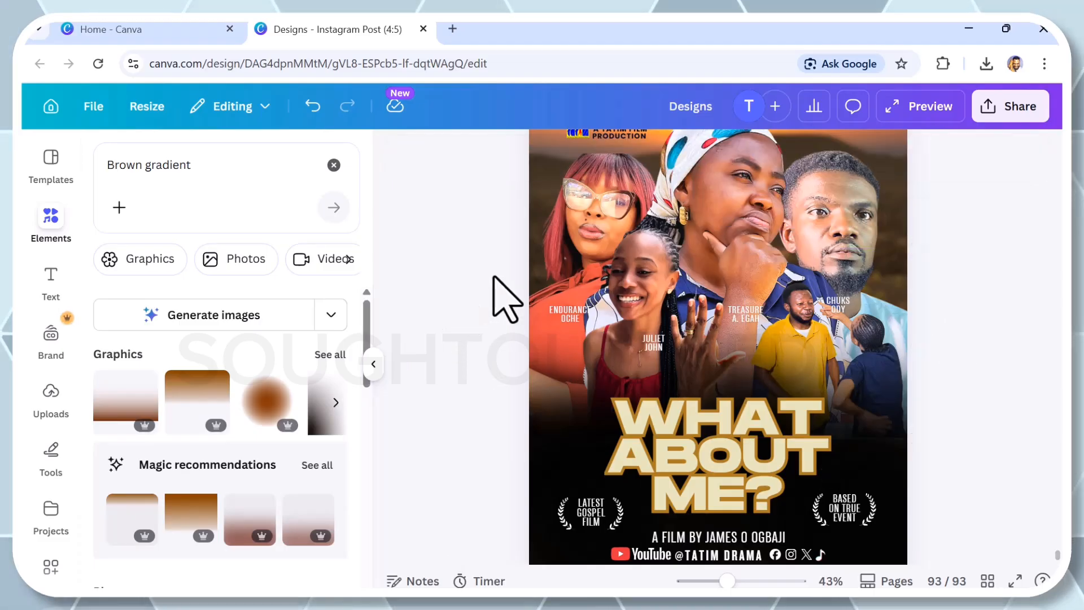
pyautogui.scroll(1, 842, 310)
pyautogui.scroll(2, 872, 299)
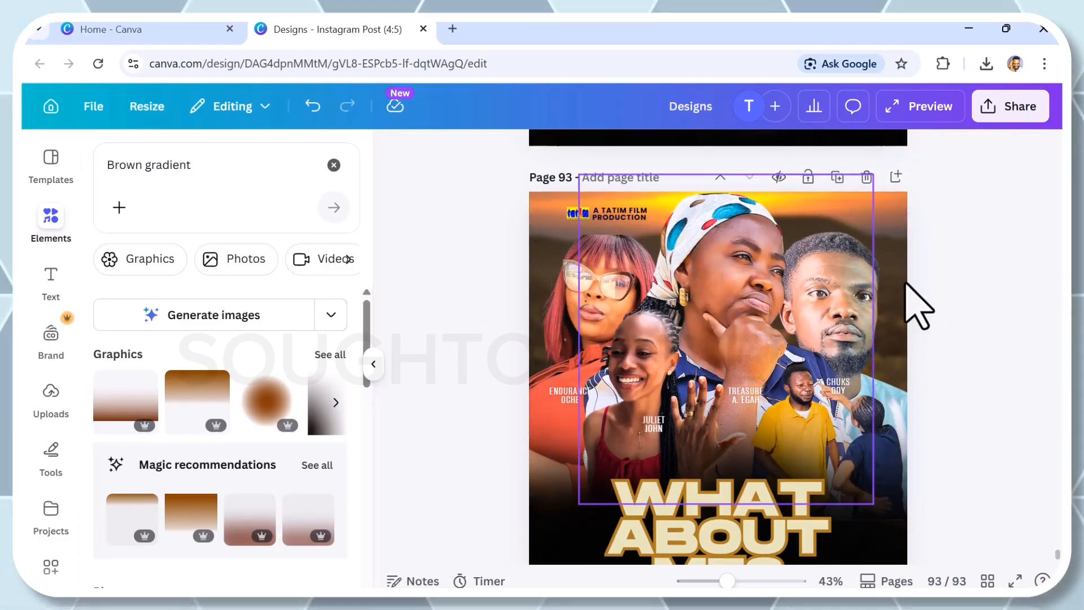
pyautogui.scroll(-3, 802, 395)
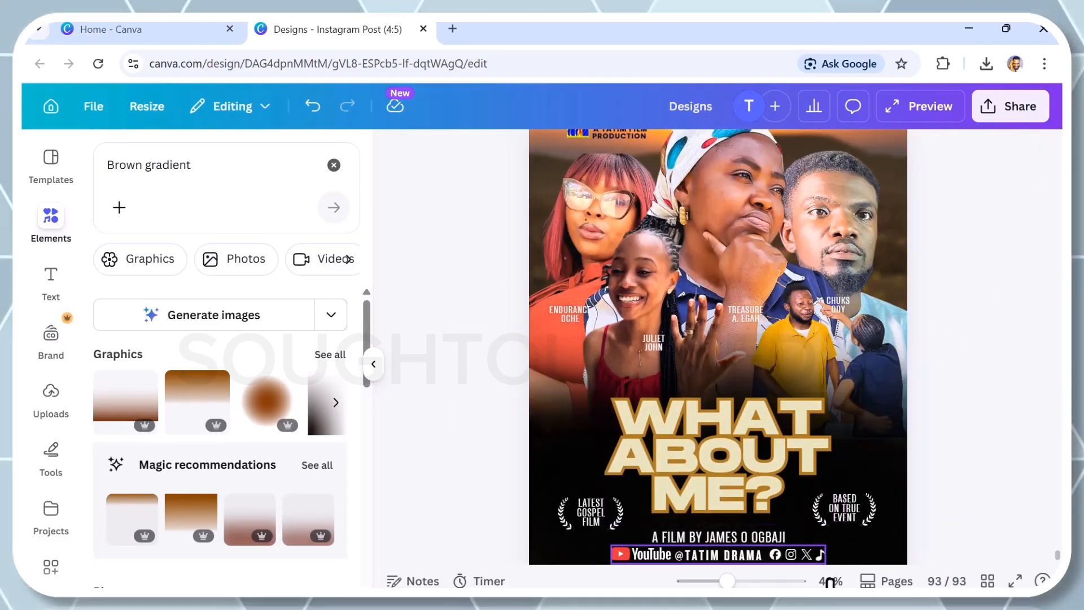
# At 22% zoom, drag the brown gradient onto the poster's lower half, then open Share.
pyautogui.click(706, 581)
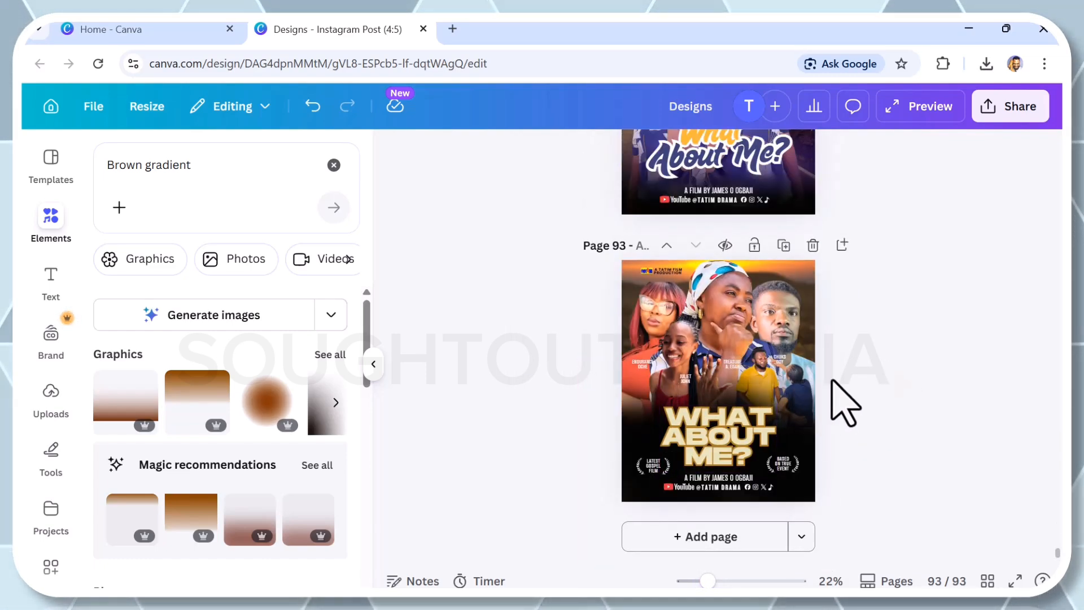
pyautogui.scroll(-1, 831, 380)
pyautogui.moveTo(633, 395); pyautogui.dragTo(671, 346)
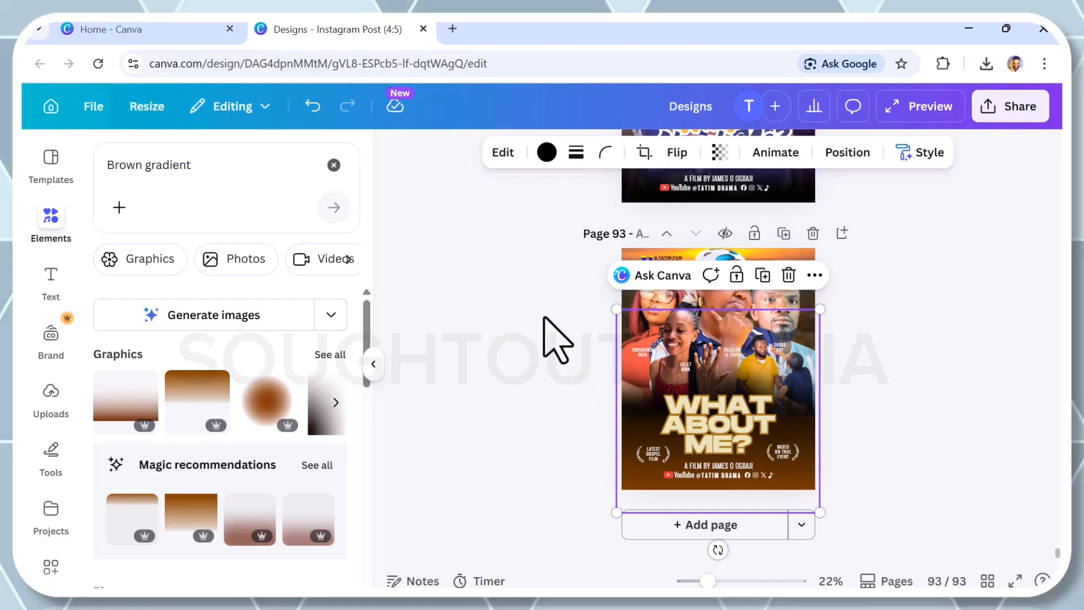
pyautogui.click(542, 313)
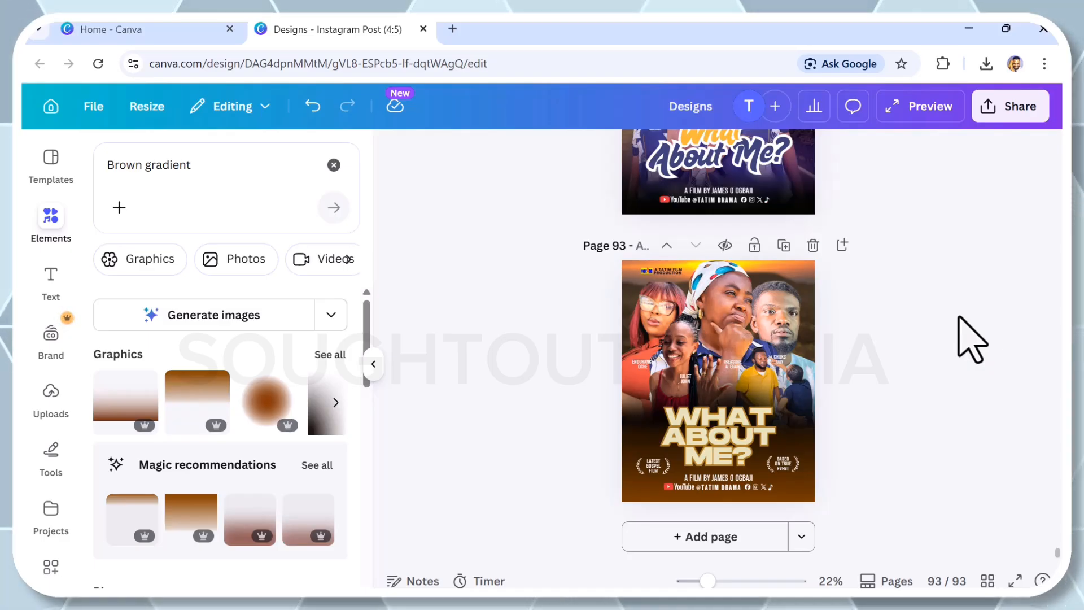
pyautogui.click(1008, 113)
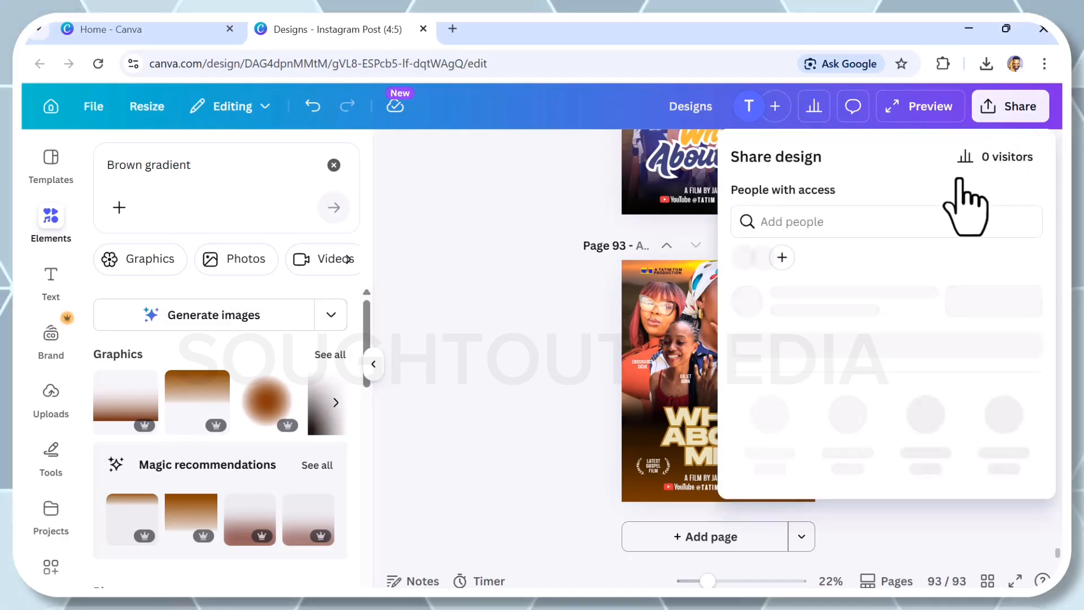